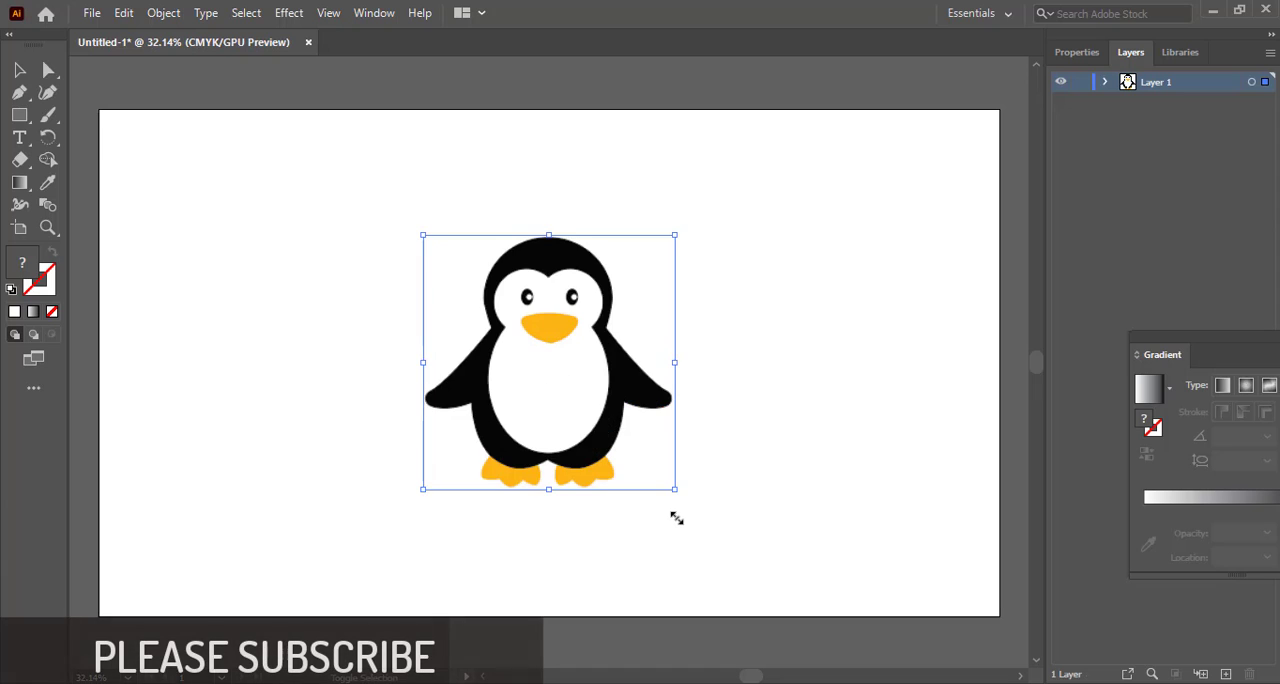
# Draw a circle about 324 px in diameter over the penguin's head with the Ellipse tool
pyautogui.click(831, 436)
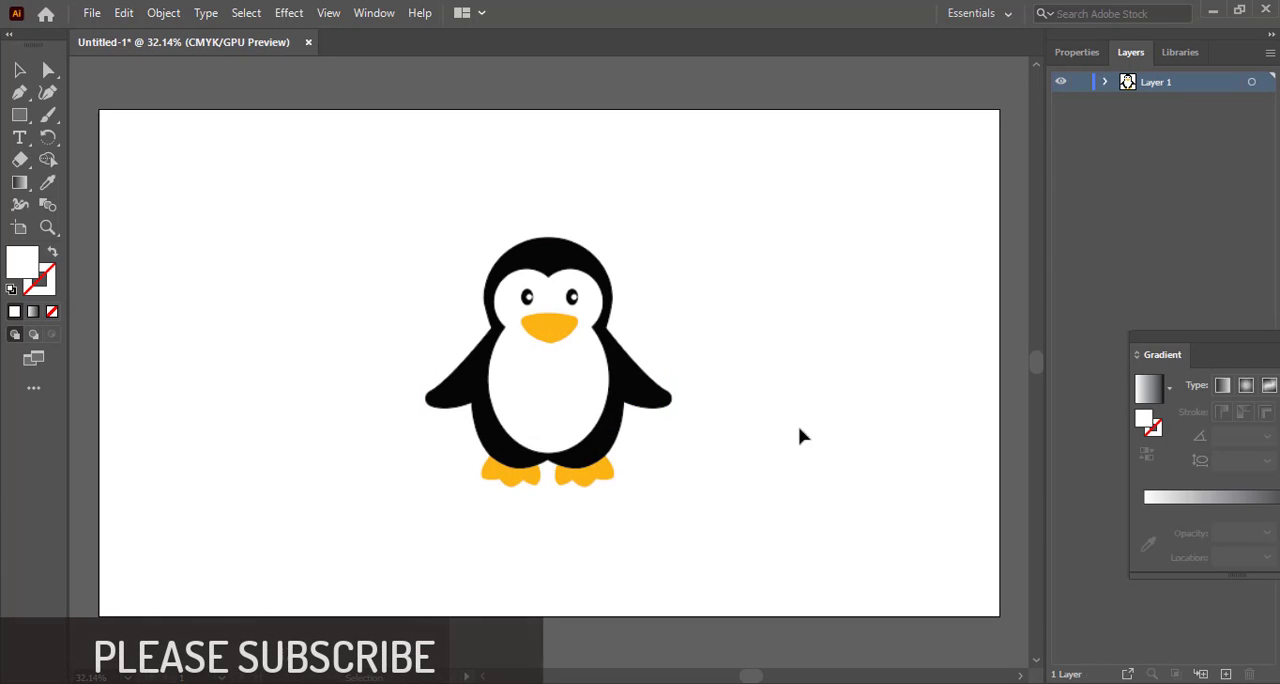
pyautogui.click(21, 116)
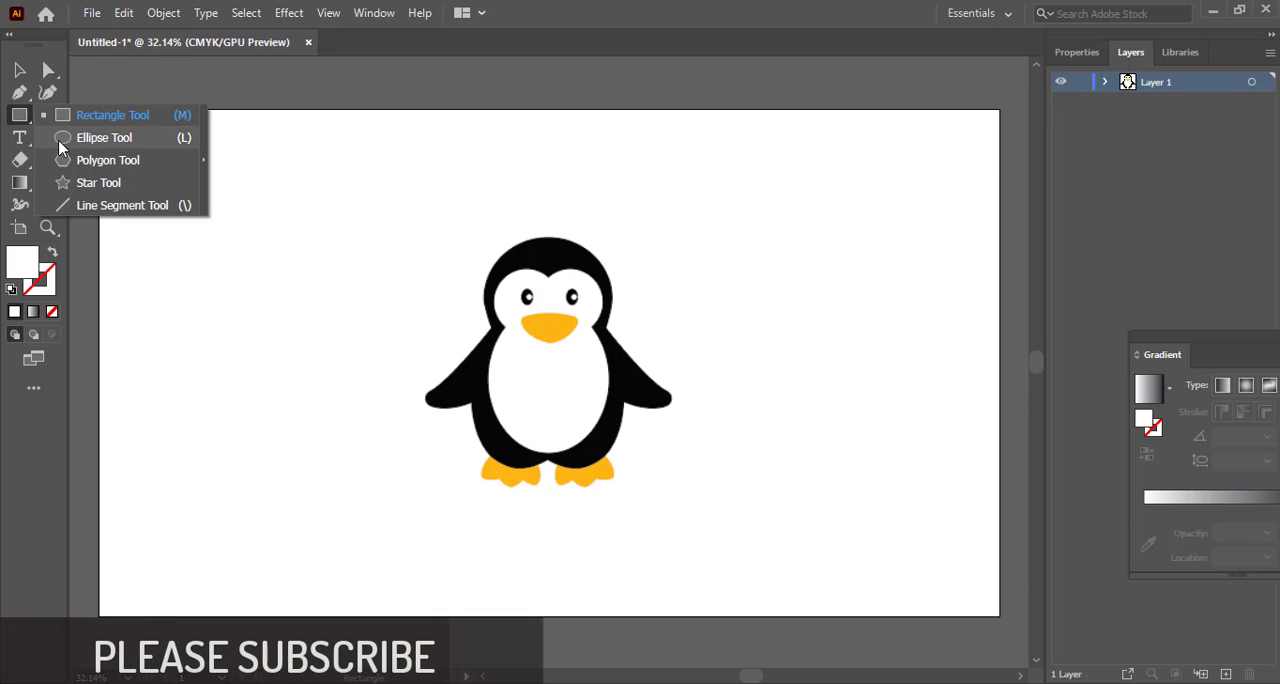
pyautogui.click(100, 138)
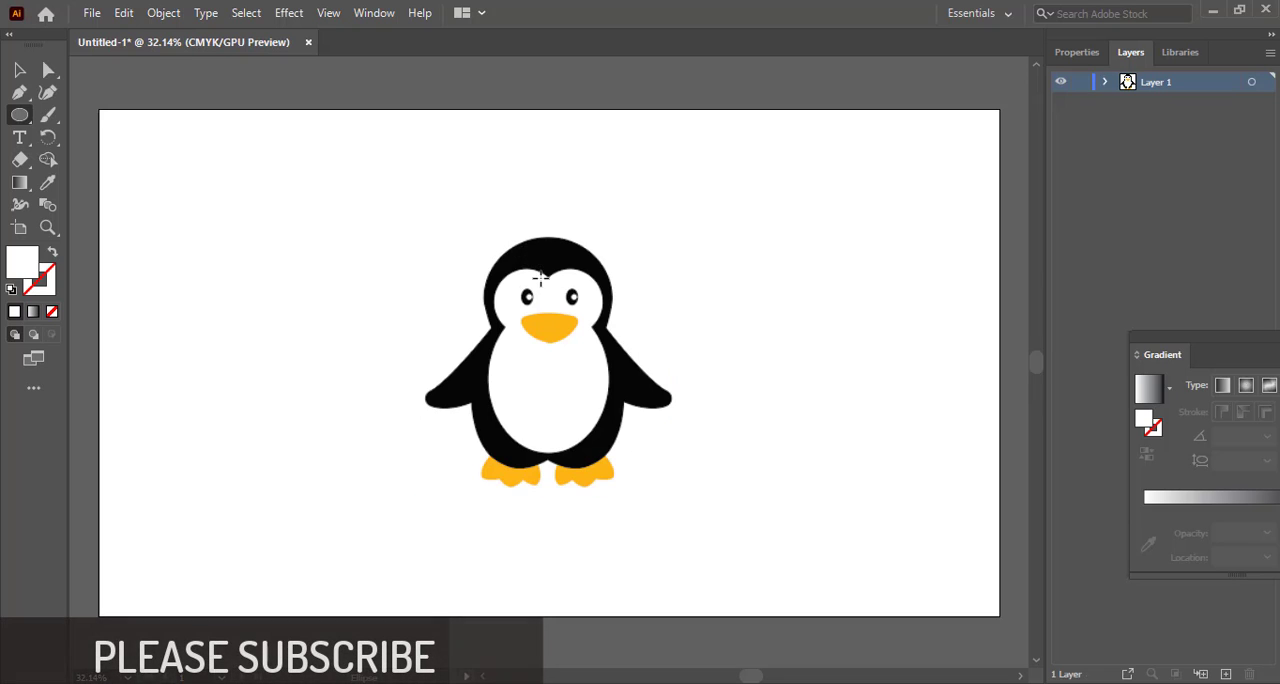
pyautogui.moveTo(548, 277); pyautogui.dragTo(589, 354)
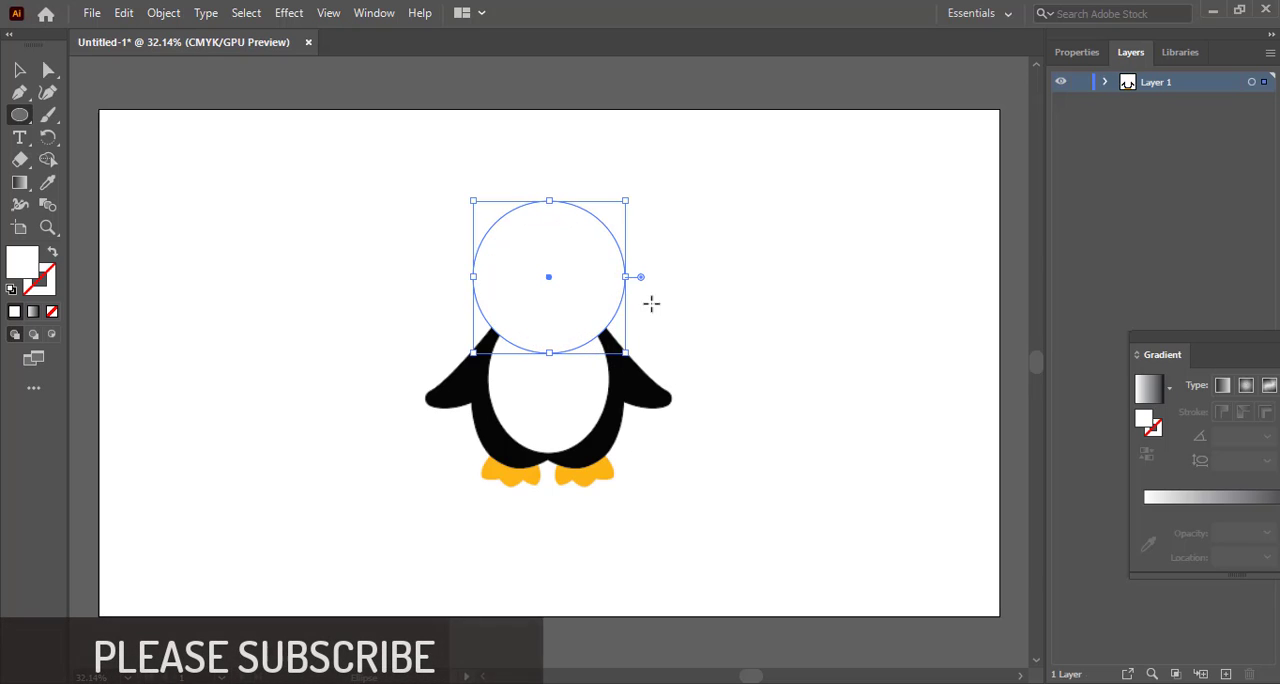
# Give the head circle no fill and a black stroke
pyautogui.click(52, 311)
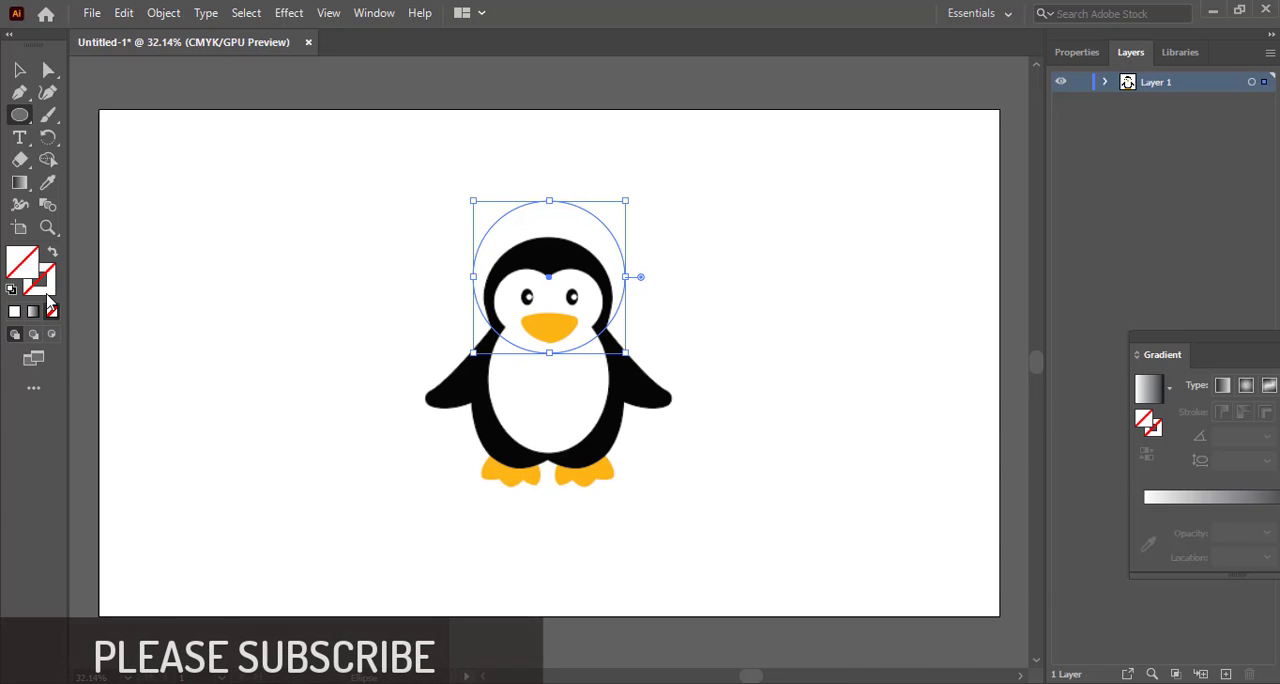
pyautogui.click(45, 292)
pyautogui.doubleClick(45, 292)
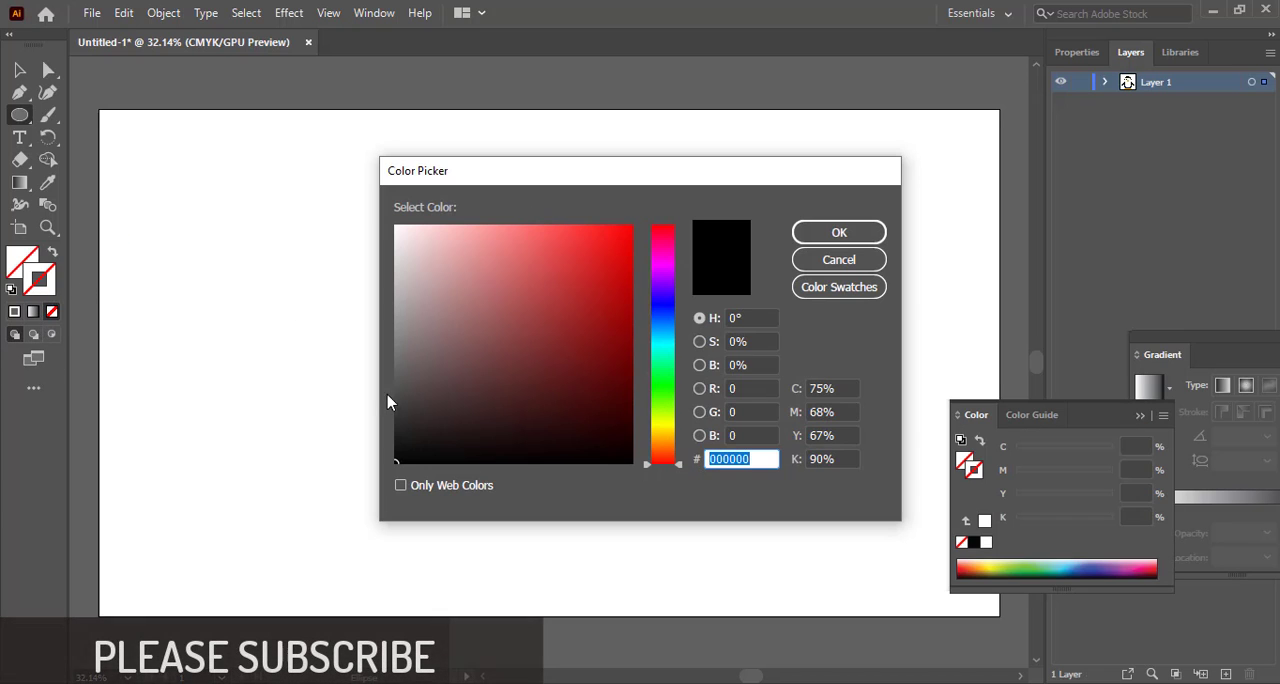
pyautogui.click(839, 231)
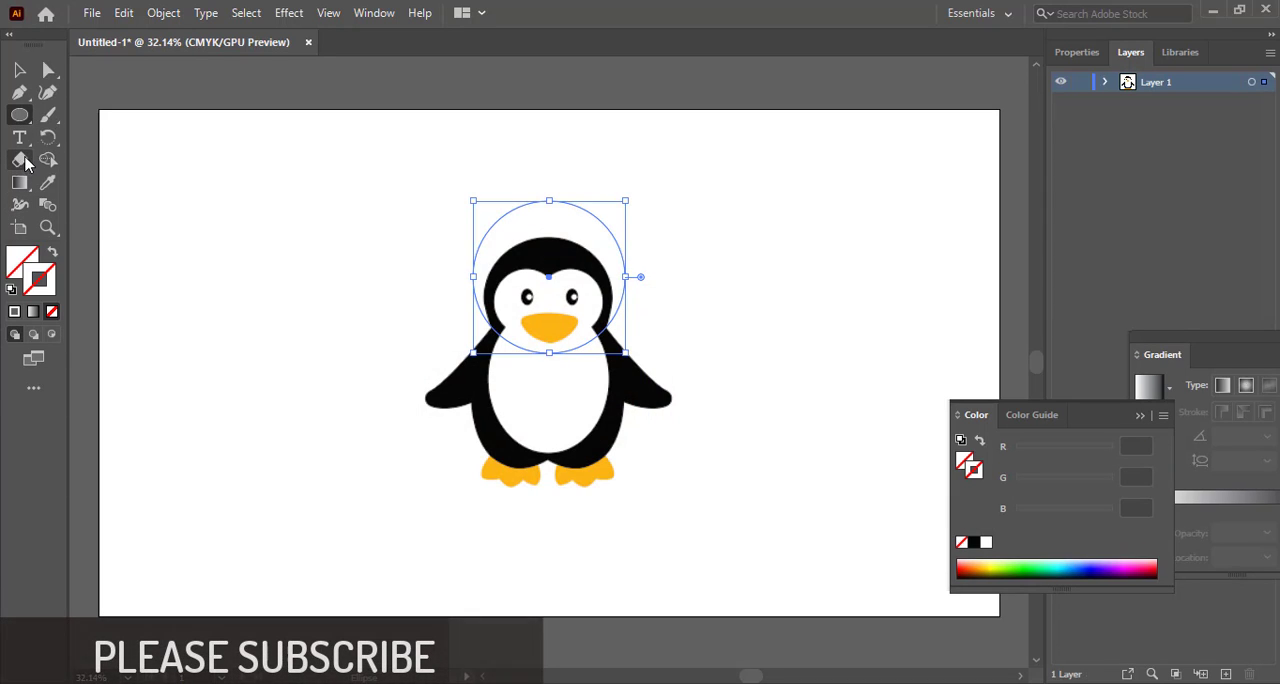
pyautogui.click(47, 182)
pyautogui.click(470, 377)
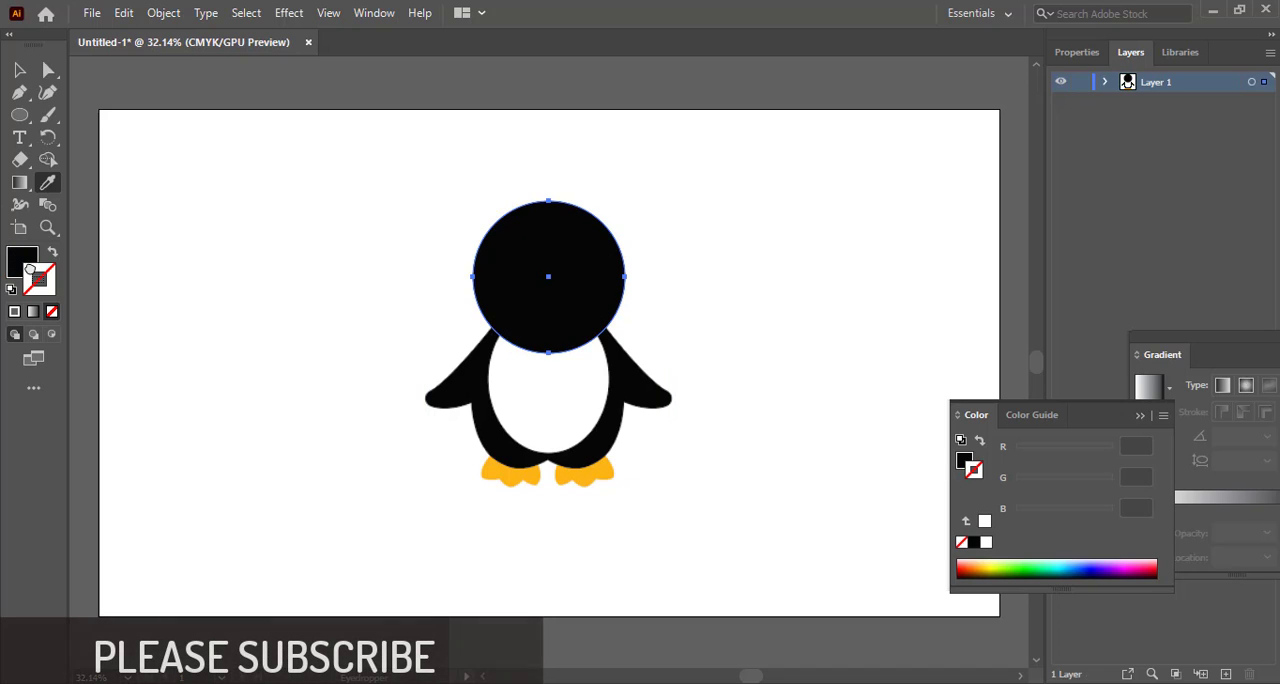
pyautogui.click(12, 260)
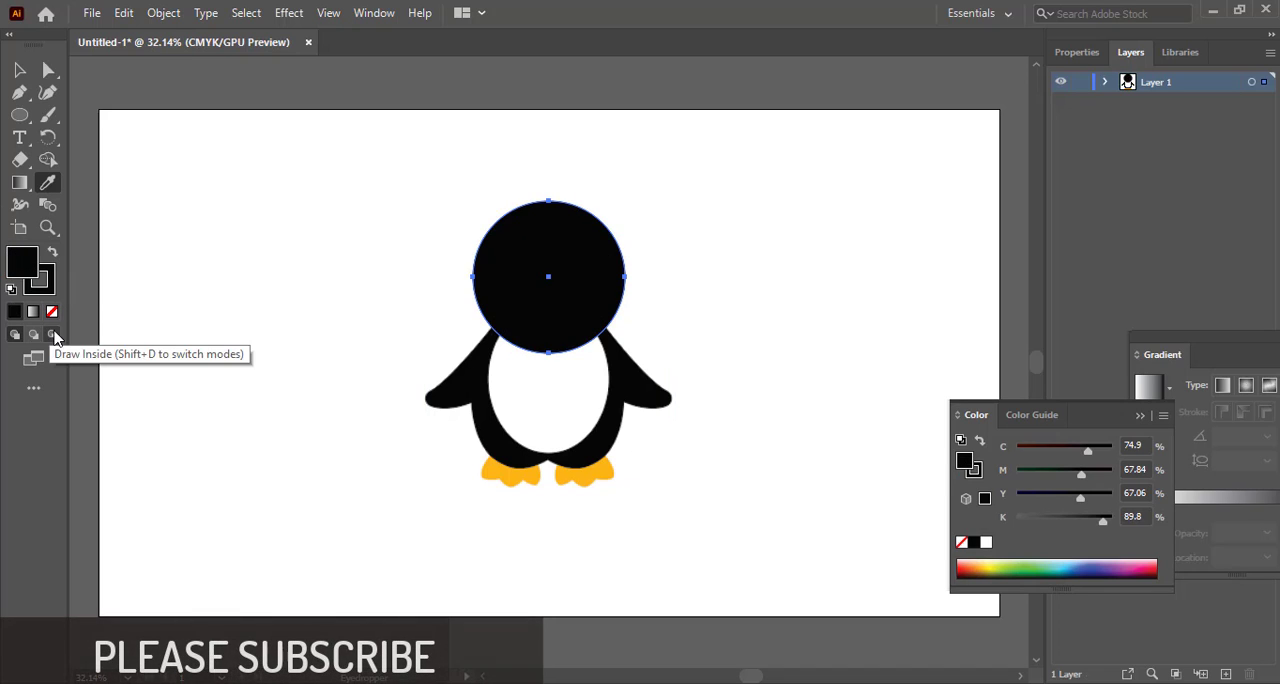
pyautogui.click(52, 311)
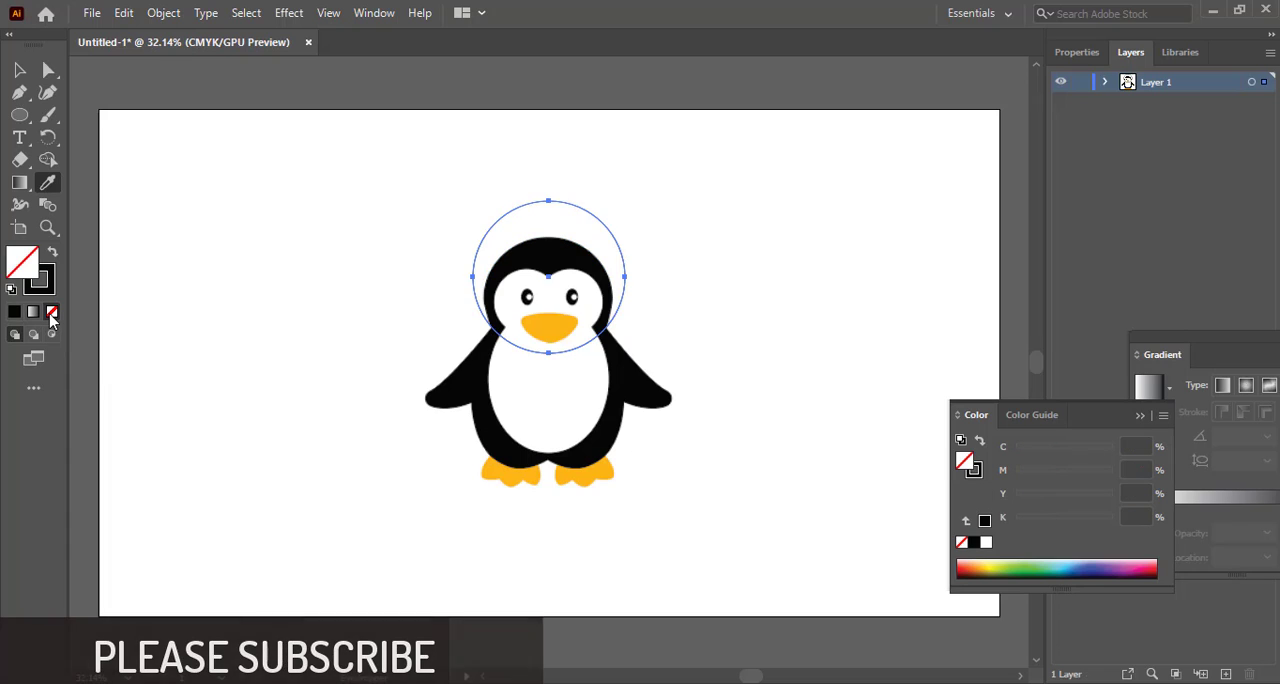
# Move the circle down until its upper edge meets the top of the penguin's head, centred at about Y 436 px
pyautogui.click(1078, 52)
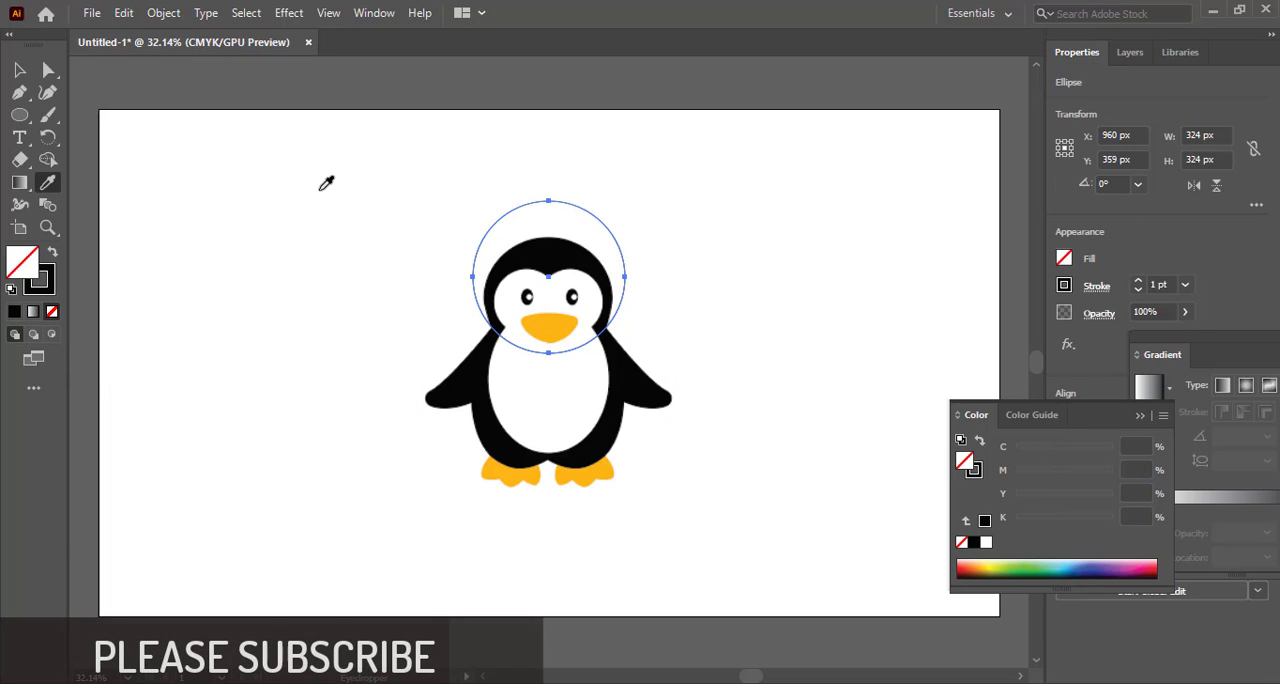
pyautogui.click(19, 69)
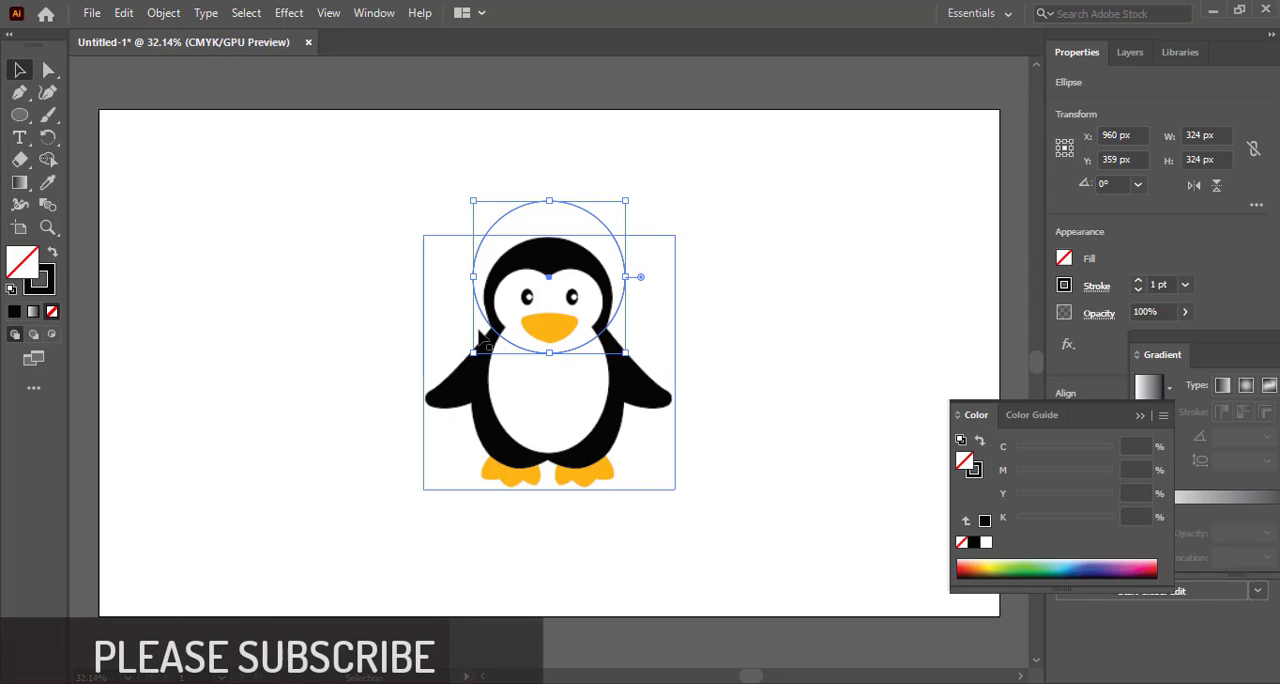
pyautogui.press('Down')
pyautogui.press('Down')
pyautogui.press('Down')
pyautogui.press('Down')
pyautogui.press('Down')
pyautogui.press('Down')
pyautogui.press('Down')
pyautogui.press('Down')
pyautogui.press('Down')
pyautogui.press('Down')
pyautogui.press('Down')
pyautogui.press('Down')
pyautogui.press('Down')
pyautogui.press('Down')
pyautogui.press('Down')
pyautogui.press('Down')
pyautogui.press('Down')
pyautogui.press('Down')
pyautogui.press('Down')
pyautogui.press('Down')
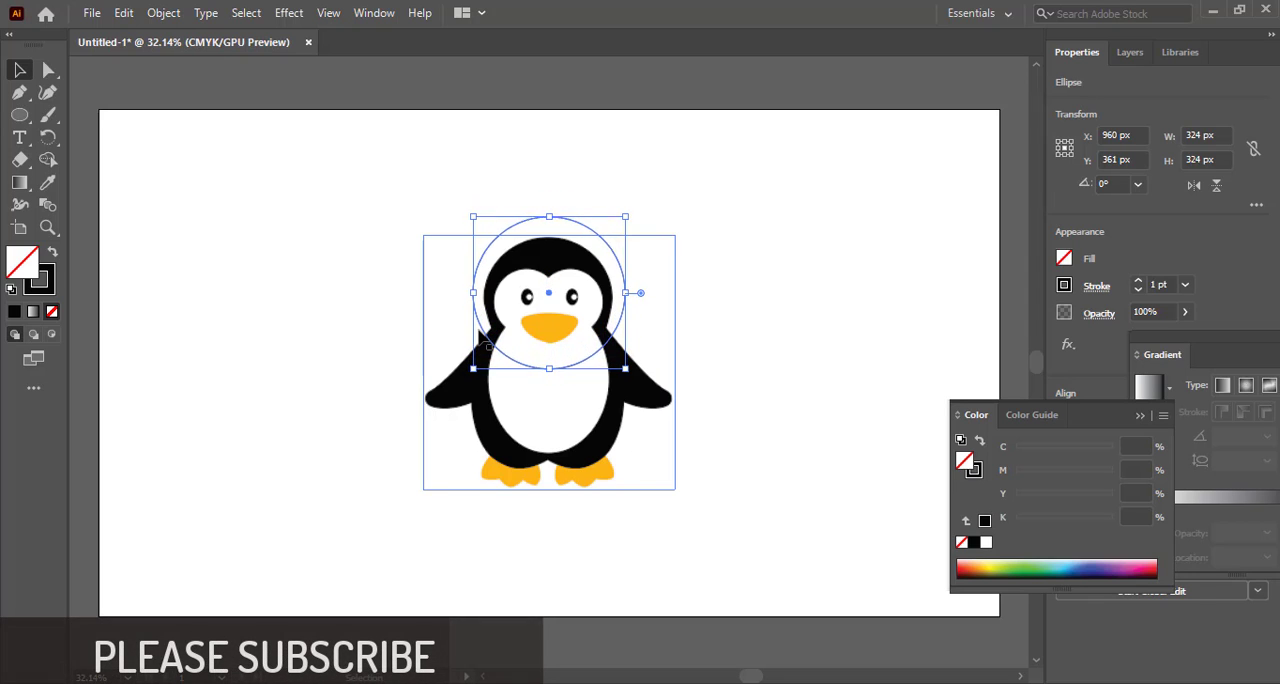
pyautogui.press('Down')
pyautogui.press('Down')
pyautogui.press('Down')
pyautogui.press('Down')
pyautogui.press('Down')
pyautogui.press('Down')
pyautogui.press('Down')
pyautogui.press('Down')
pyautogui.press('Down')
pyautogui.press('Down')
pyautogui.press('Down')
pyautogui.press('Down')
pyautogui.press('Down')
pyautogui.press('Down')
pyautogui.press('Down')
pyautogui.press('Down')
pyautogui.press('Down')
pyautogui.press('Down')
pyautogui.press('Down')
pyautogui.press('Down')
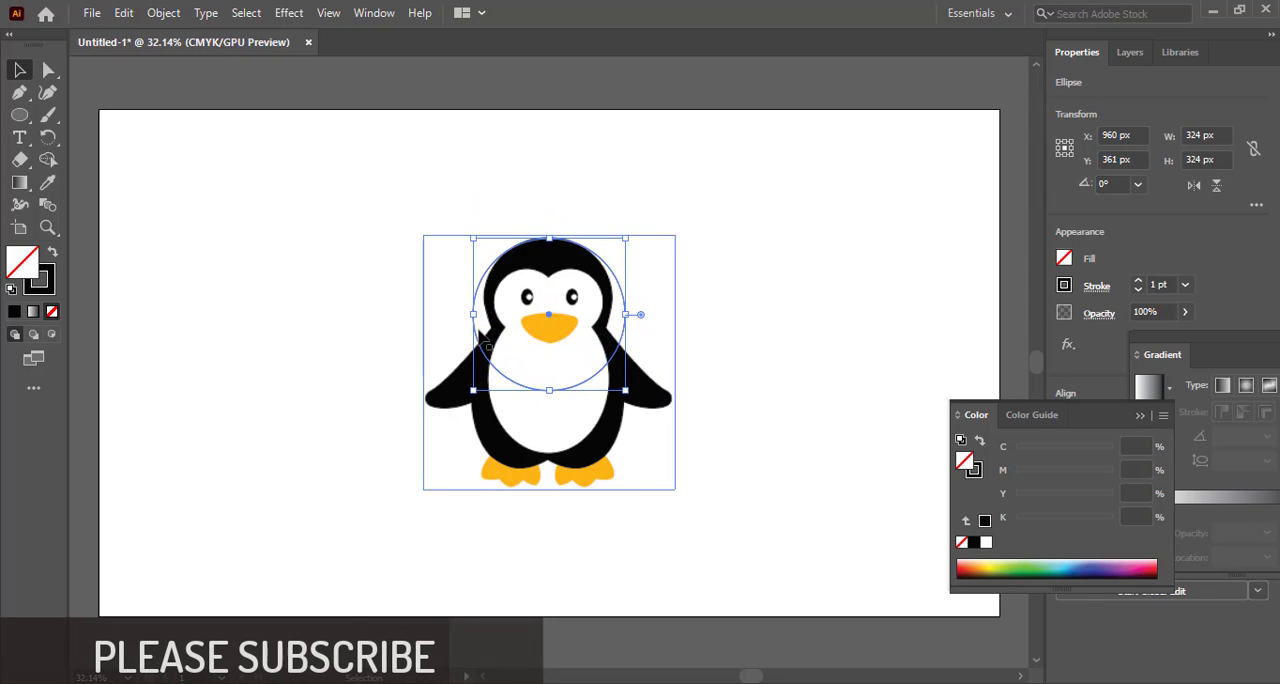
pyautogui.press('Down')
pyautogui.press('Down')
pyautogui.press('Down')
pyautogui.press('Down')
pyautogui.press('Down')
pyautogui.press('Down')
pyautogui.press('Down')
pyautogui.press('Down')
pyautogui.press('Down')
pyautogui.press('Down')
pyautogui.press('Down')
pyautogui.press('Down')
pyautogui.press('Down')
pyautogui.press('Down')
pyautogui.press('Down')
pyautogui.press('Down')
pyautogui.press('Down')
pyautogui.press('Down')
pyautogui.press('Down')
pyautogui.press('Down')
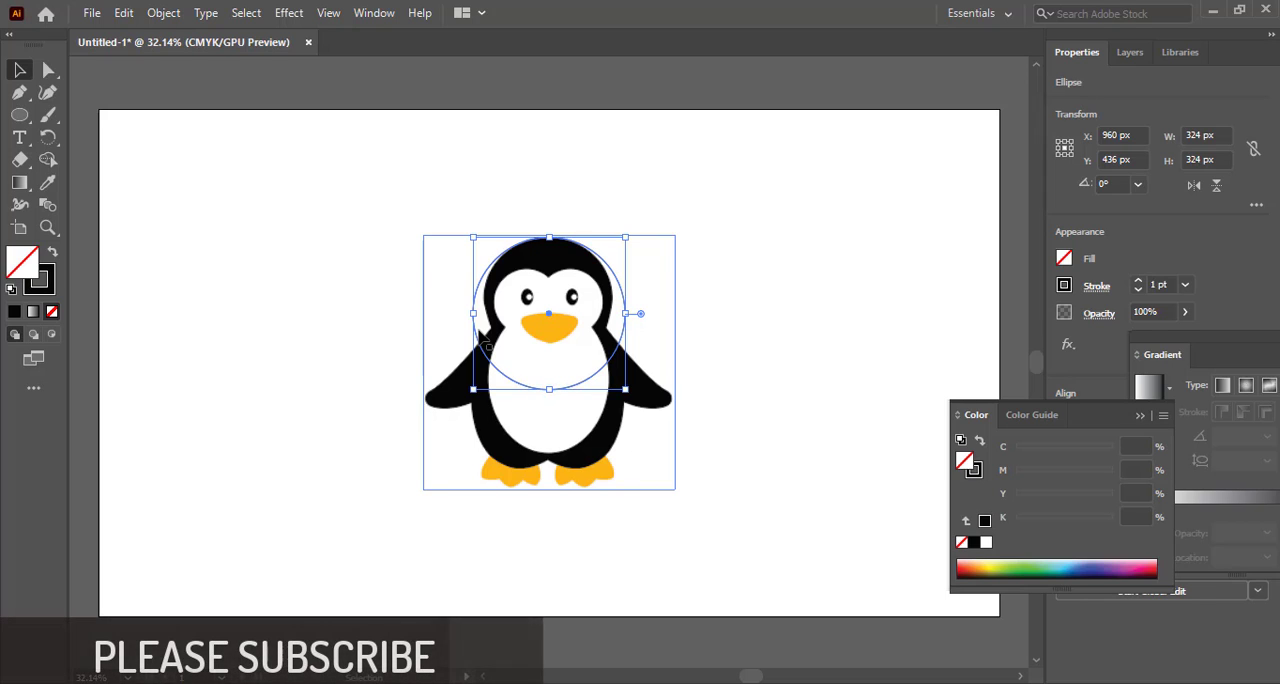
pyautogui.press('Up')
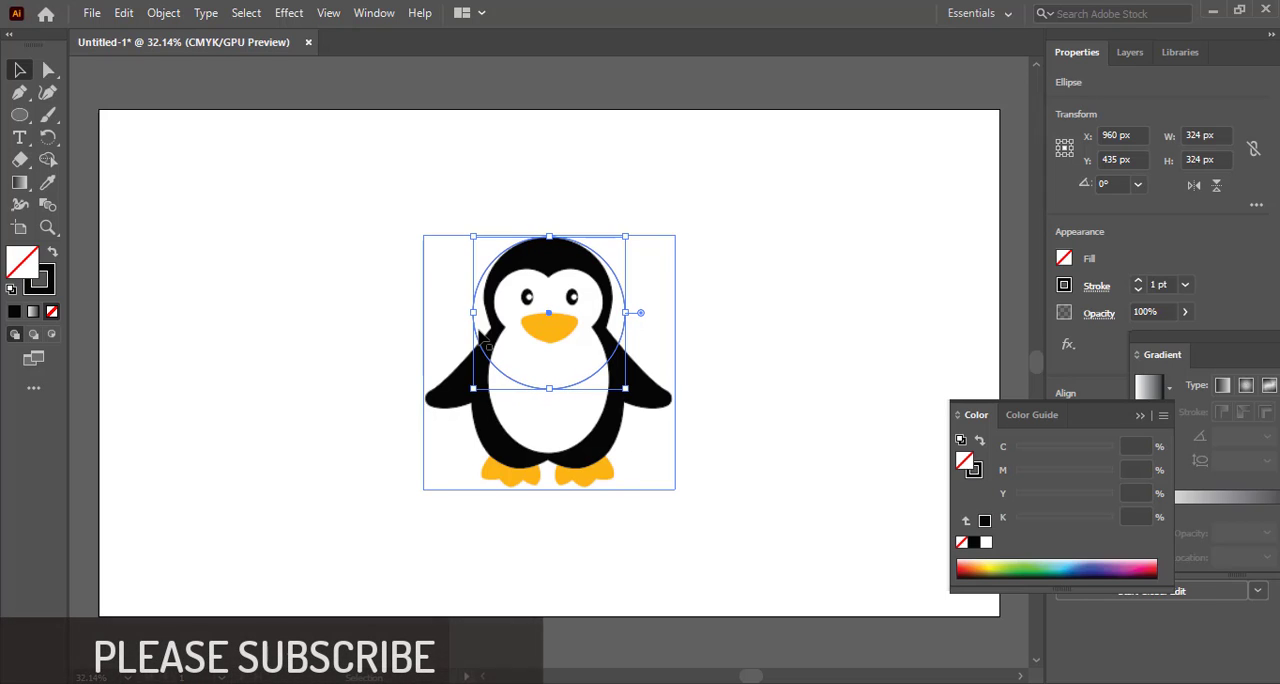
# Duplicate the circle to the right and scale the copy down to about 303 px in diameter
pyautogui.click(660, 203)
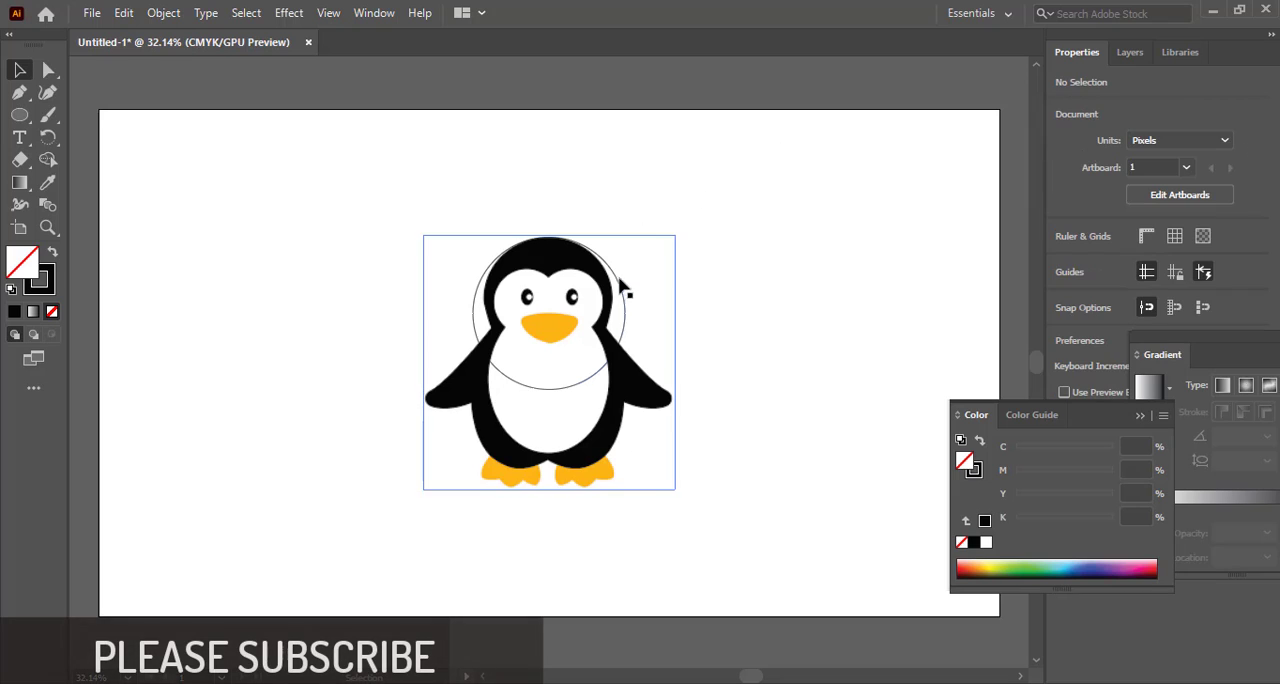
pyautogui.moveTo(624, 287); pyautogui.dragTo(651, 283)
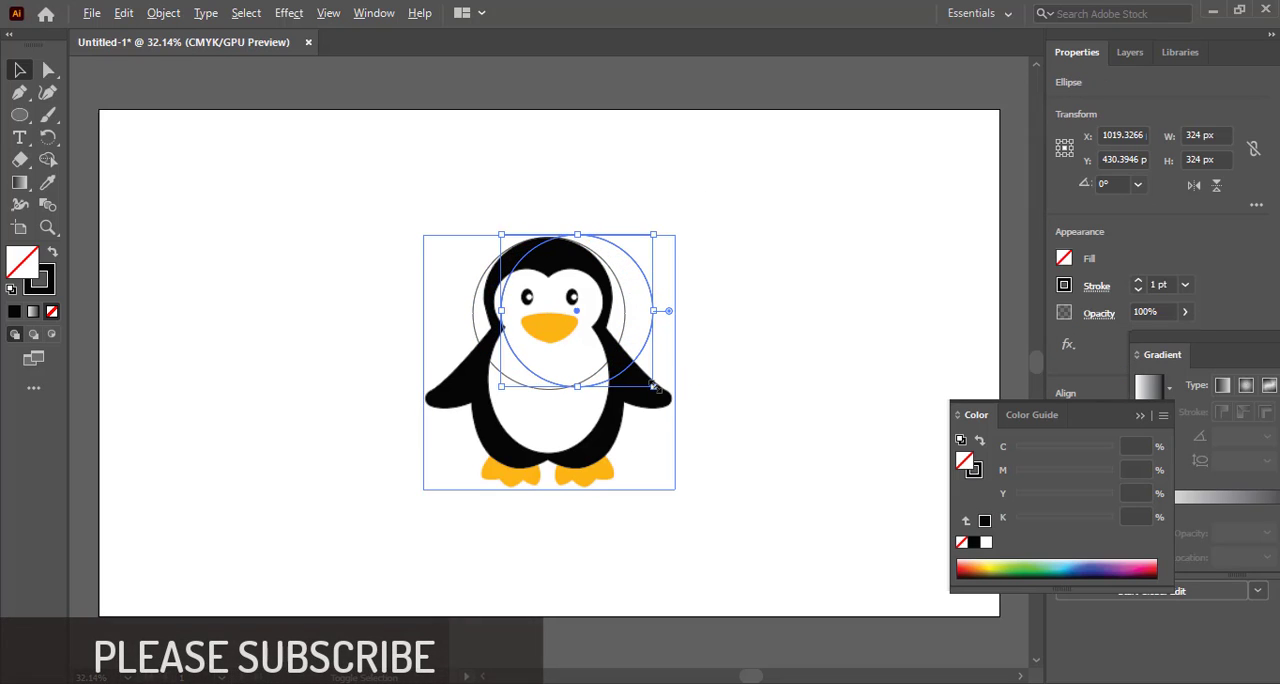
pyautogui.moveTo(655, 386); pyautogui.dragTo(648, 381)
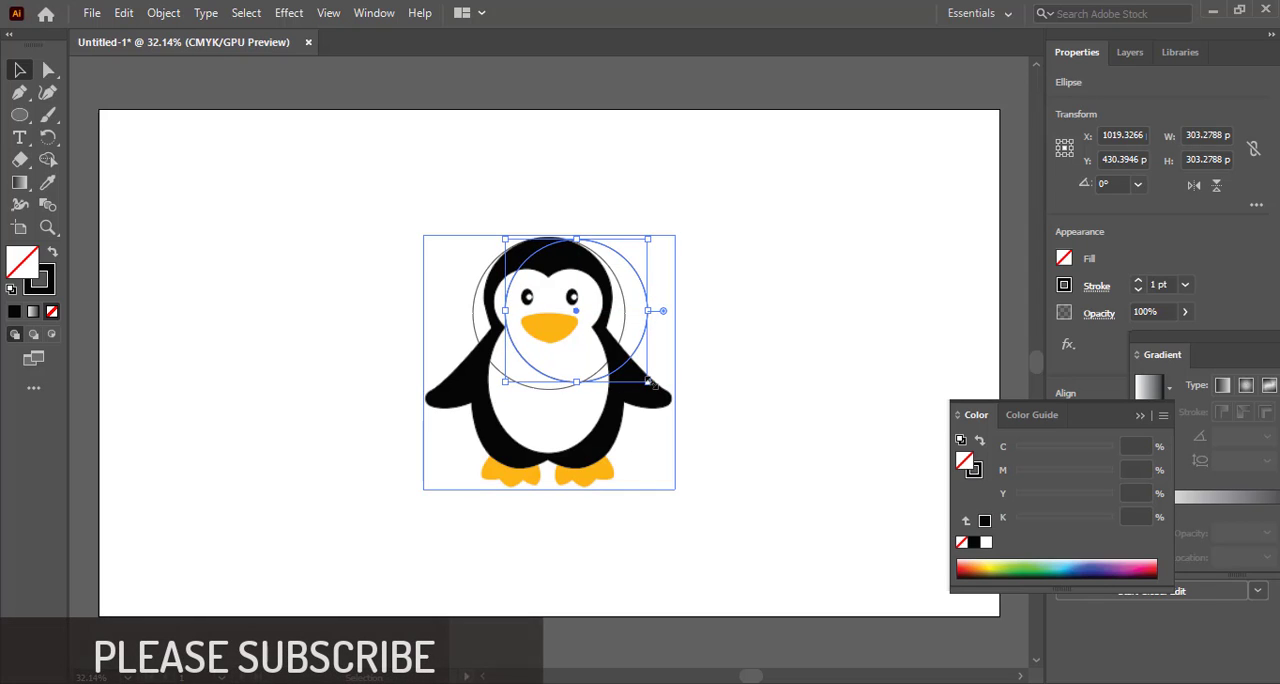
# Nudge the smaller circle so its left edge follows the left side of the penguin's head, centred at about X 975, Y 408 px
pyautogui.press('Left')
pyautogui.press('Left')
pyautogui.press('Left')
pyautogui.press('Left')
pyautogui.press('Left')
pyautogui.press('Left')
pyautogui.press('Left')
pyautogui.press('Left')
pyautogui.press('Left')
pyautogui.press('Left')
pyautogui.press('Left')
pyautogui.press('Left')
pyautogui.press('Left')
pyautogui.press('Left')
pyautogui.press('Left')
pyautogui.press('Left')
pyautogui.press('Left')
pyautogui.press('Left')
pyautogui.press('Left')
pyautogui.press('Left')
pyautogui.press('Left')
pyautogui.press('Left')
pyautogui.press('Left')
pyautogui.press('Left')
pyautogui.press('Left')
pyautogui.press('Left')
pyautogui.press('Left')
pyautogui.press('Left')
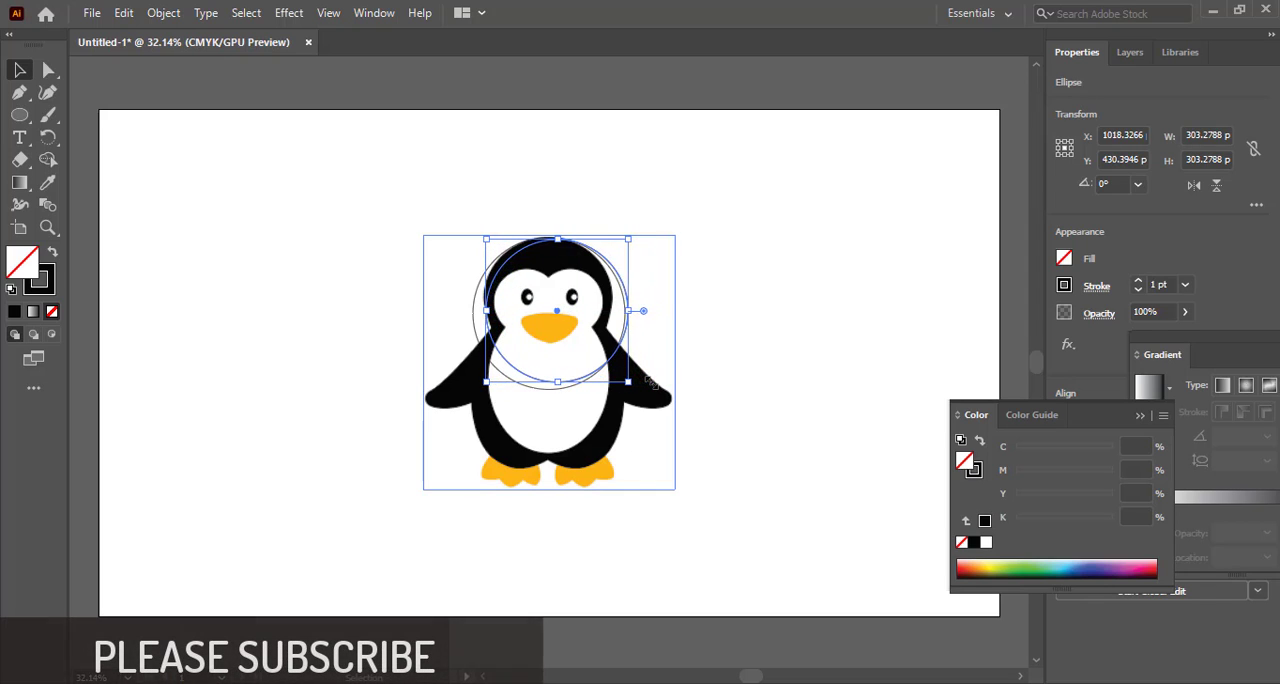
pyautogui.press('Up')
pyautogui.press('Up')
pyautogui.press('Up')
pyautogui.press('Up')
pyautogui.press('Up')
pyautogui.press('Up')
pyautogui.press('Up')
pyautogui.press('Up')
pyautogui.press('Up')
pyautogui.press('Up')
pyautogui.press('Up')
pyautogui.press('Up')
pyautogui.press('Up')
pyautogui.press('Up')
pyautogui.press('Up')
pyautogui.press('Up')
pyautogui.press('Up')
pyautogui.press('Up')
pyautogui.press('Up')
pyautogui.press('Up')
pyautogui.press('Up')
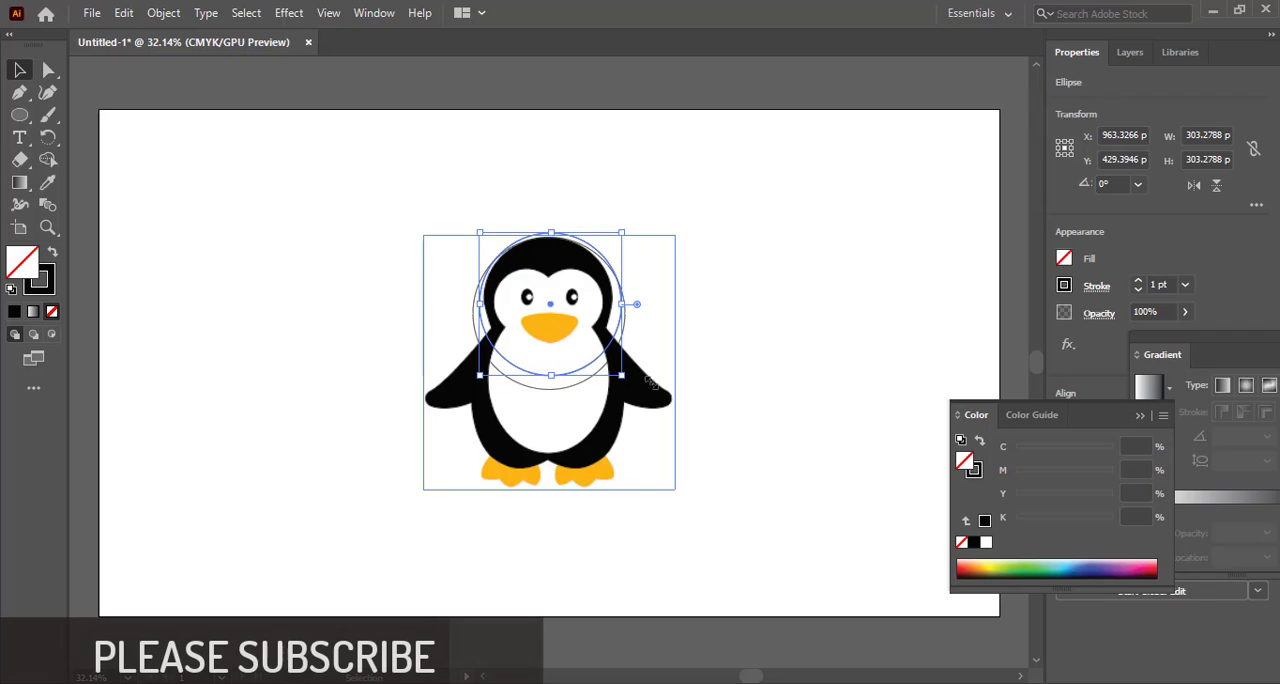
pyautogui.press('Right')
pyautogui.press('Right')
pyautogui.press('Right')
pyautogui.press('Right')
pyautogui.press('Right')
pyautogui.press('Down')
pyautogui.press('Down')
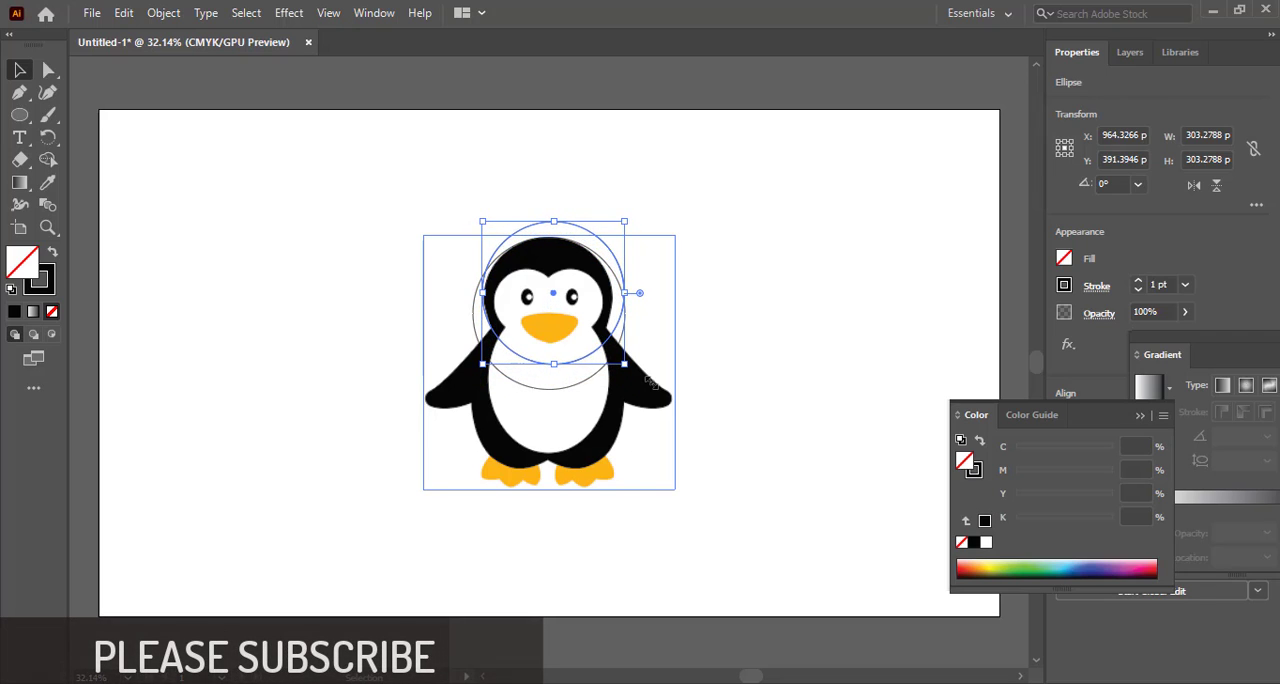
pyautogui.press('Down')
pyautogui.press('Down')
pyautogui.press('Down')
pyautogui.press('Down')
pyautogui.press('Down')
pyautogui.press('Down')
pyautogui.press('Down')
pyautogui.press('Down')
pyautogui.press('Down')
pyautogui.press('Down')
pyautogui.press('Down')
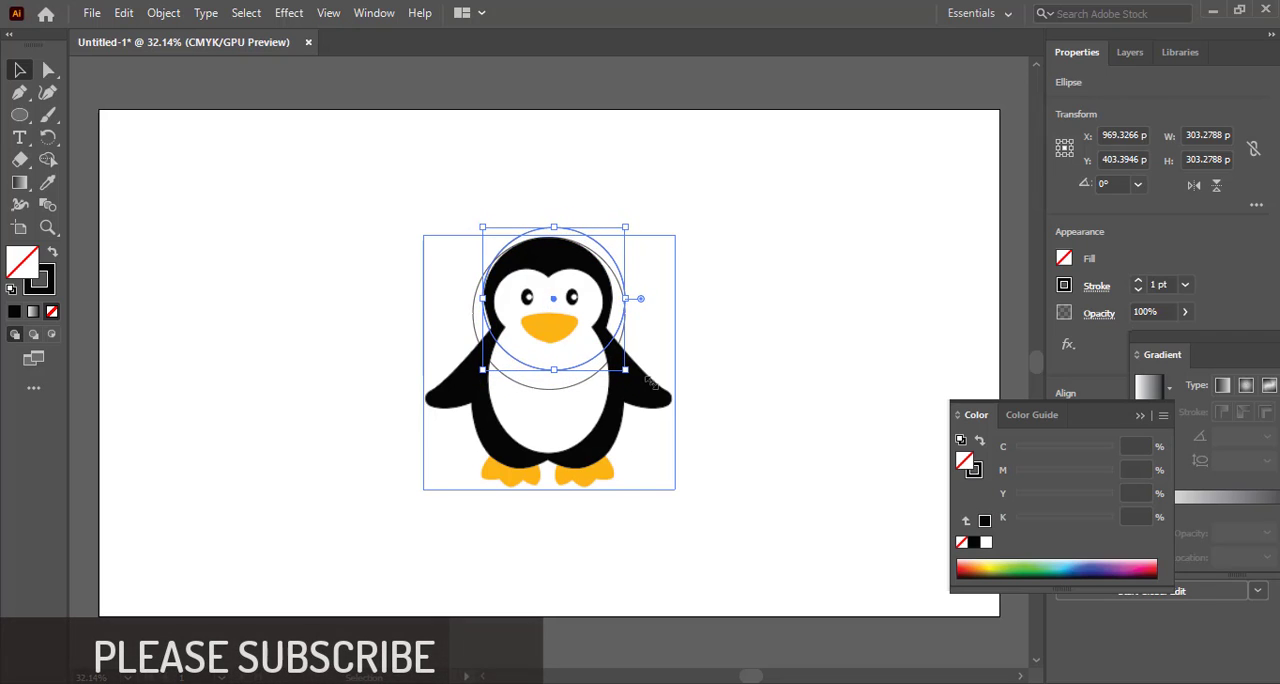
pyautogui.press('Right')
pyautogui.press('Right')
pyautogui.press('Down')
pyautogui.press('Down')
pyautogui.press('Down')
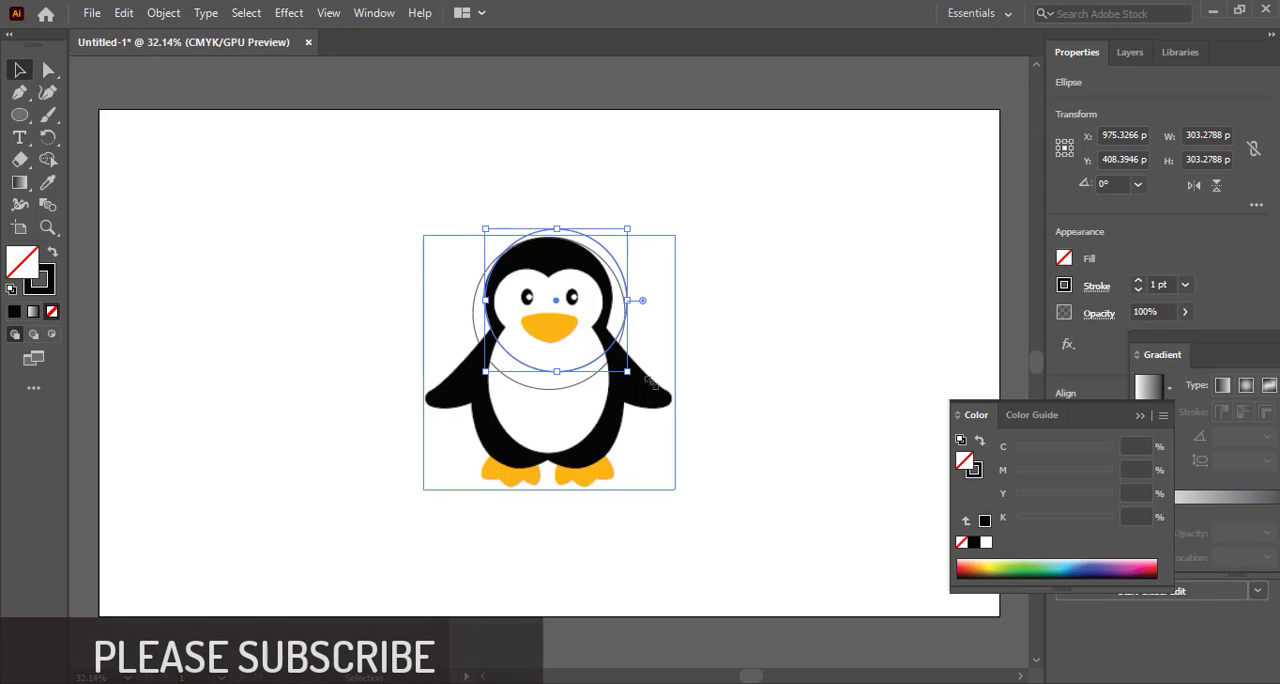
pyautogui.click(778, 252)
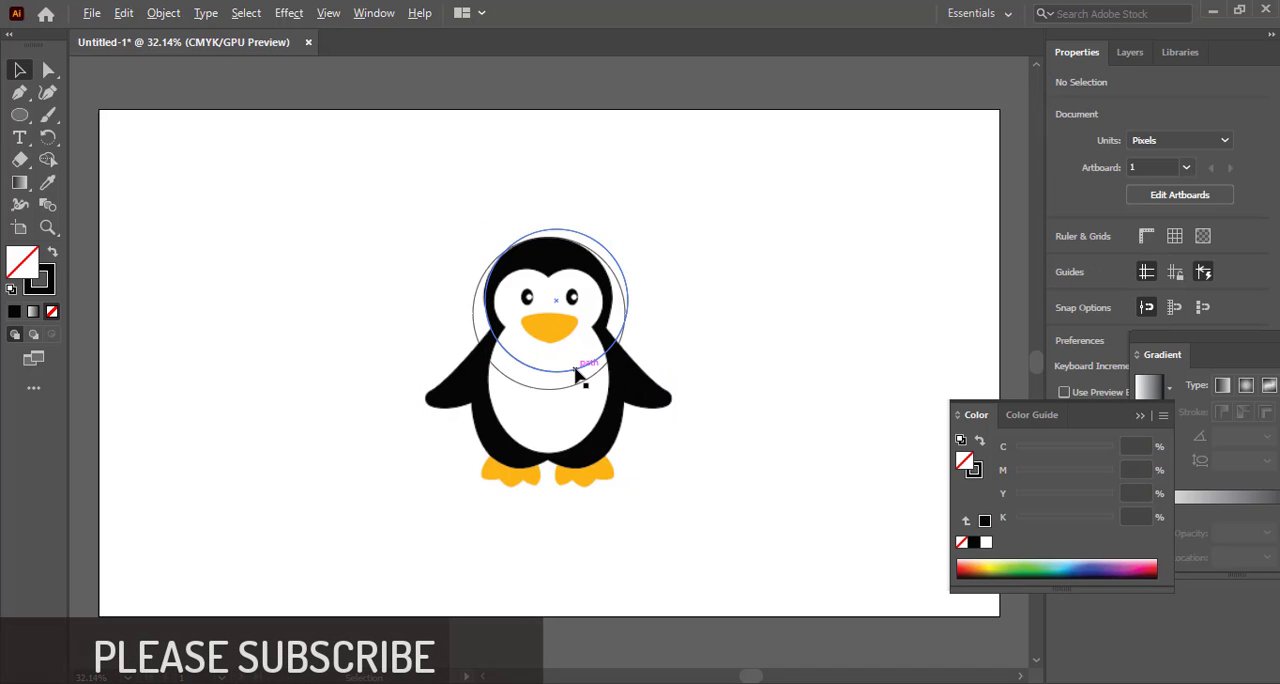
# Duplicate the smaller circle and align the copy with the right side of the penguin's head, centred at about X 942, Y 412 px
pyautogui.moveTo(577, 374)
pyautogui.mouseDown()
pyautogui.moveTo(530, 365)
pyautogui.moveTo(563, 378)
pyautogui.mouseUp()
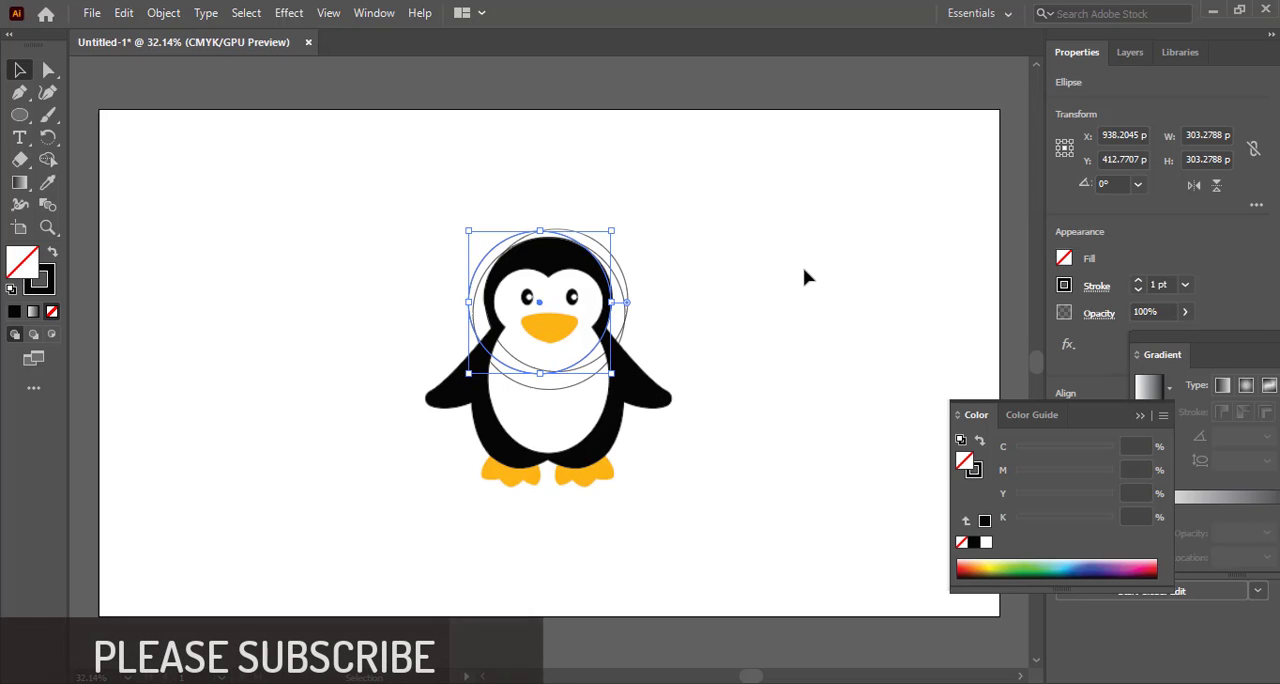
pyautogui.press('Right')
pyautogui.press('Right')
pyautogui.press('Right')
pyautogui.press('Right')
pyautogui.press('Right')
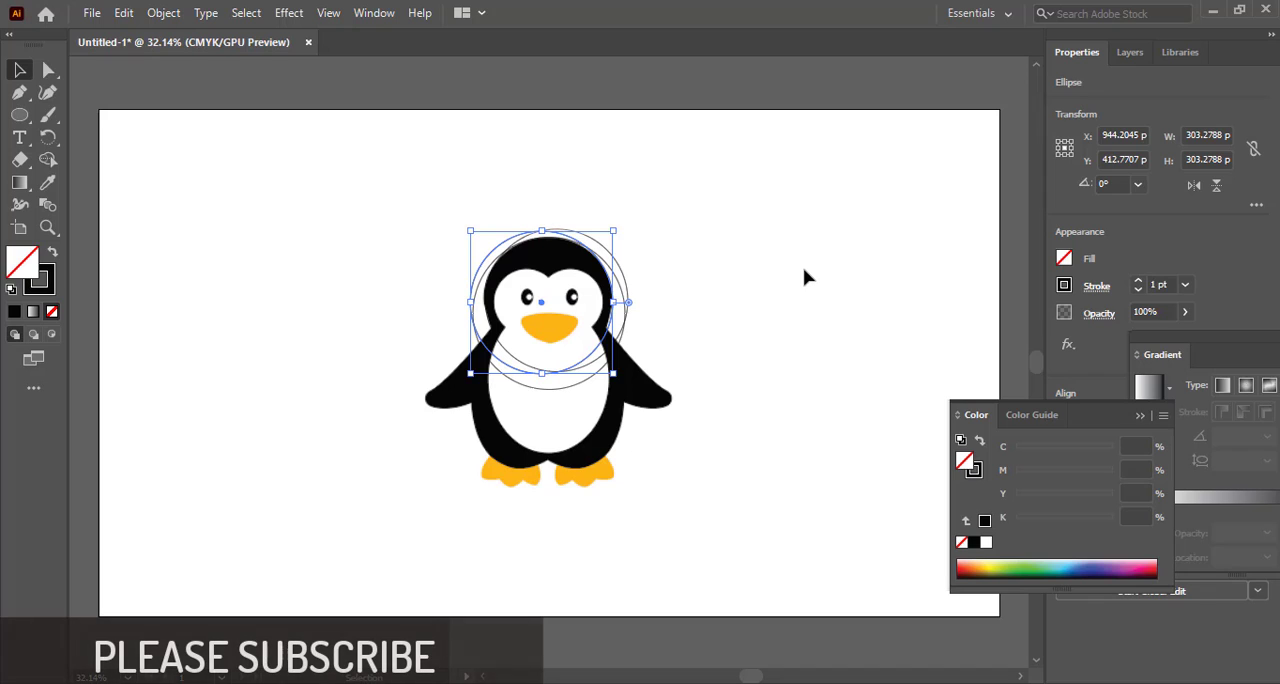
pyautogui.press('Left')
pyautogui.press('Left')
pyautogui.press('Up')
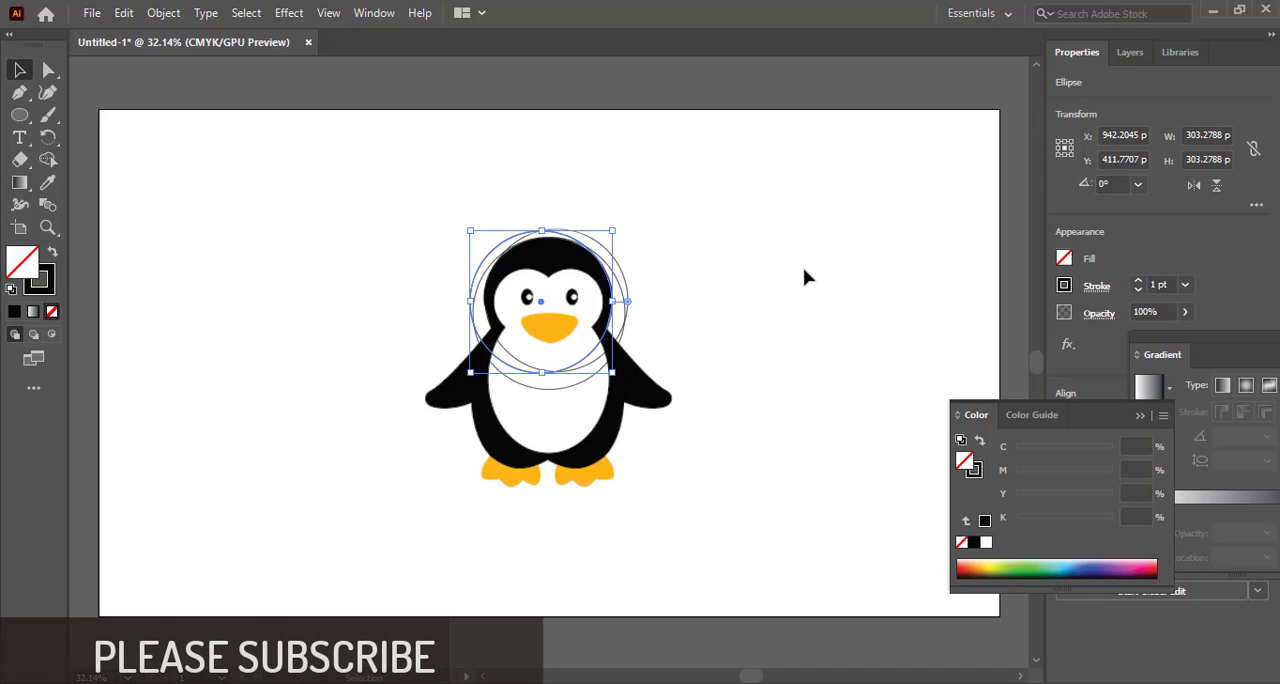
pyautogui.click(805, 276)
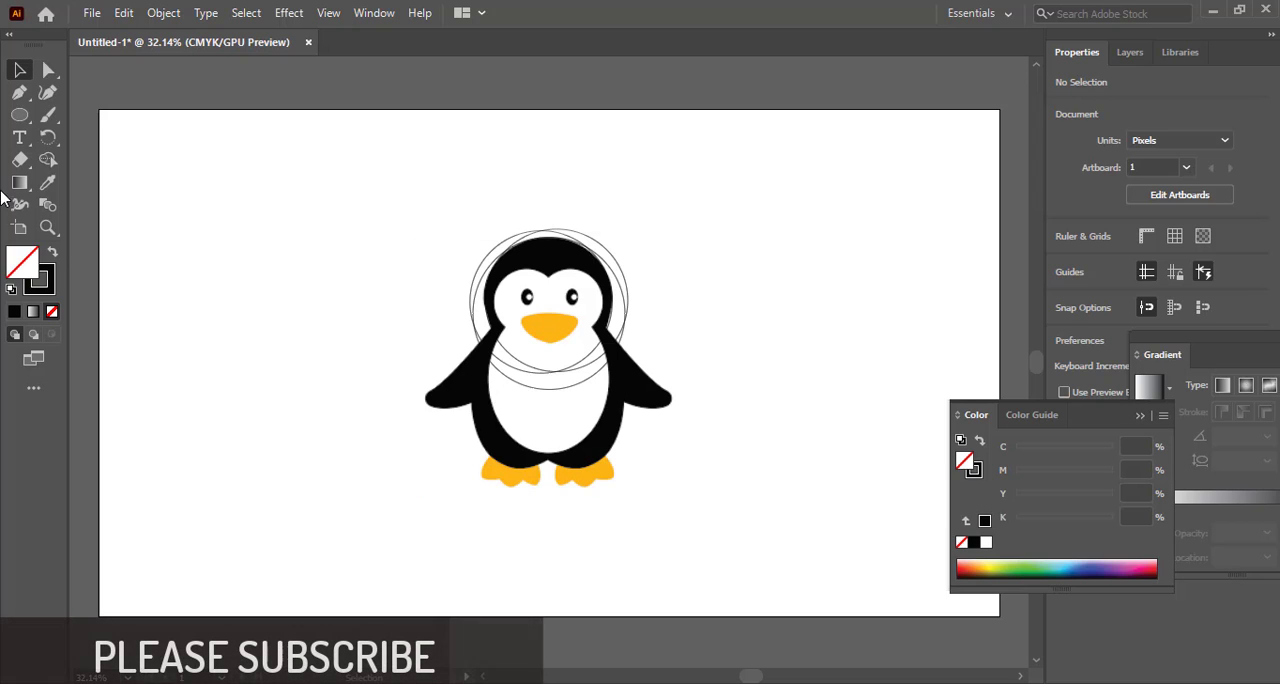
pyautogui.click(532, 392)
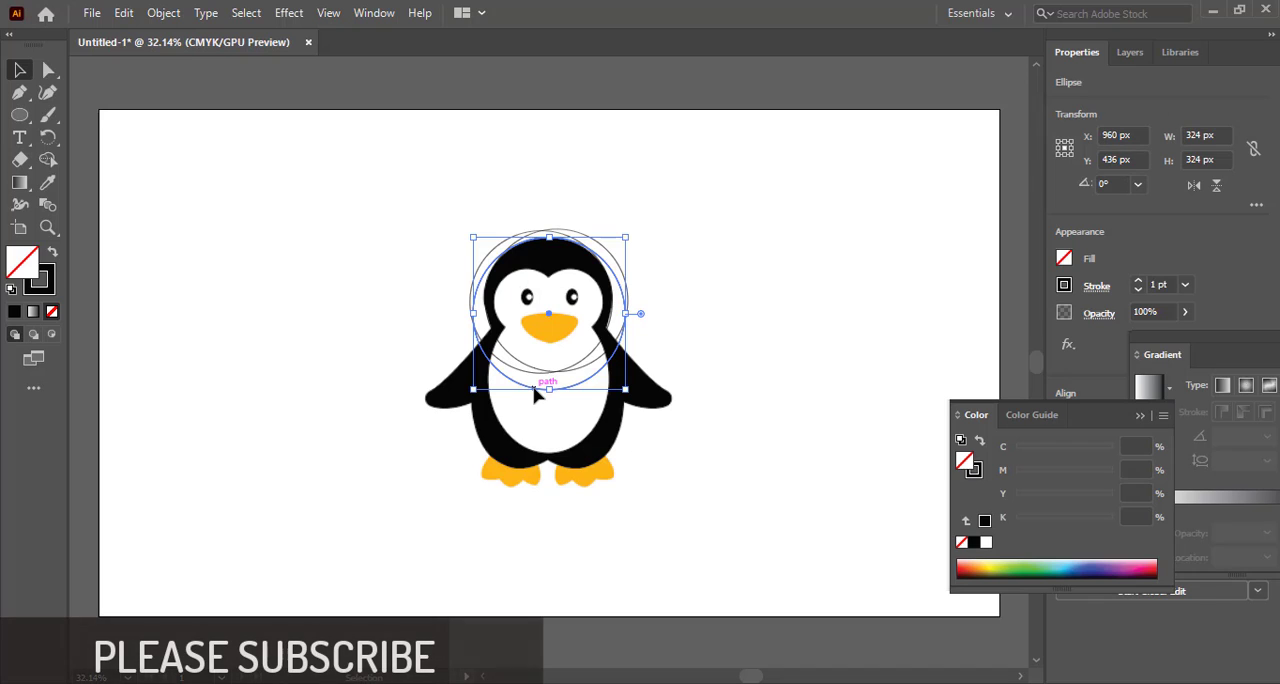
pyautogui.moveTo(536, 396); pyautogui.dragTo(328, 309)
pyautogui.press('Delete')
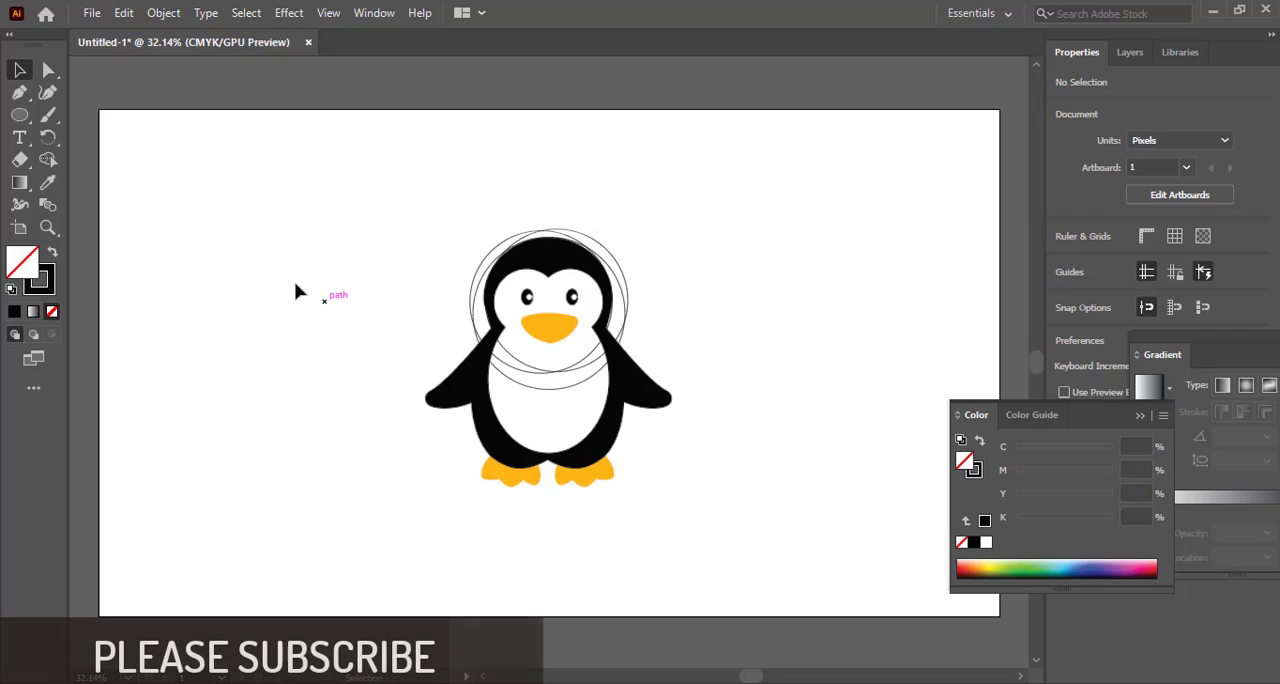
# Trace the left wing with the Pen tool from the neck, around the wing tip, to the armpit
pyautogui.click(19, 92)
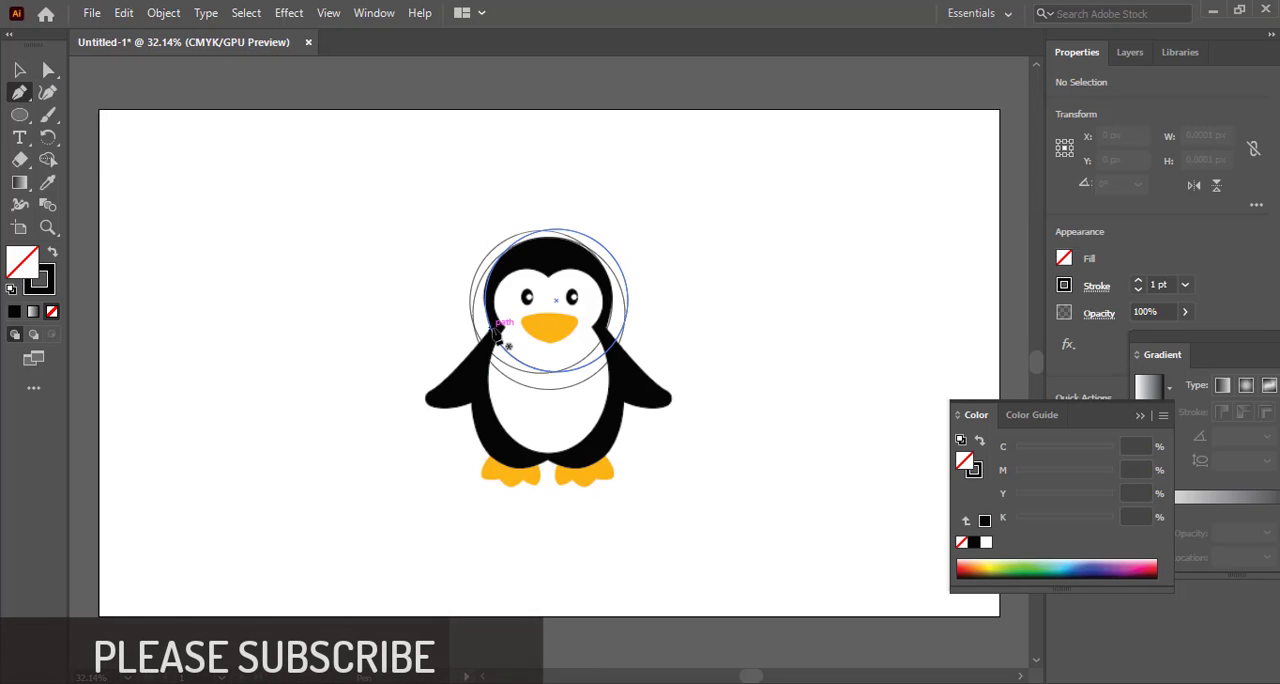
pyautogui.click(492, 330)
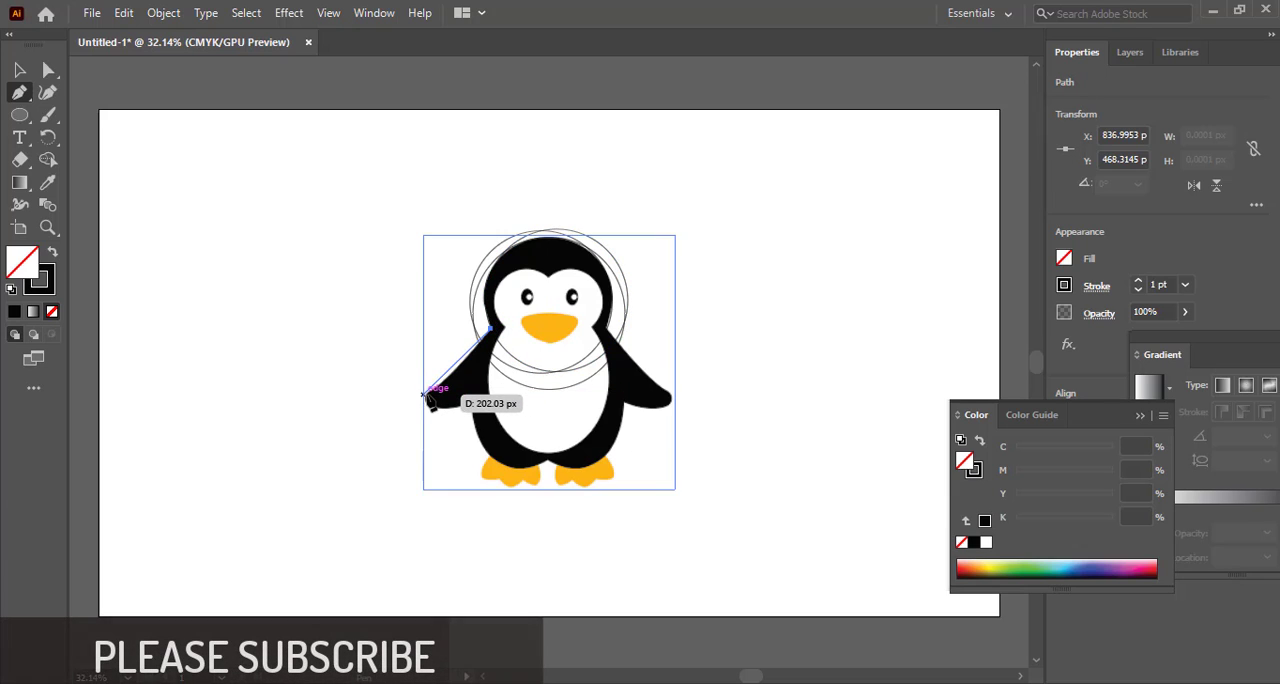
pyautogui.click(430, 396)
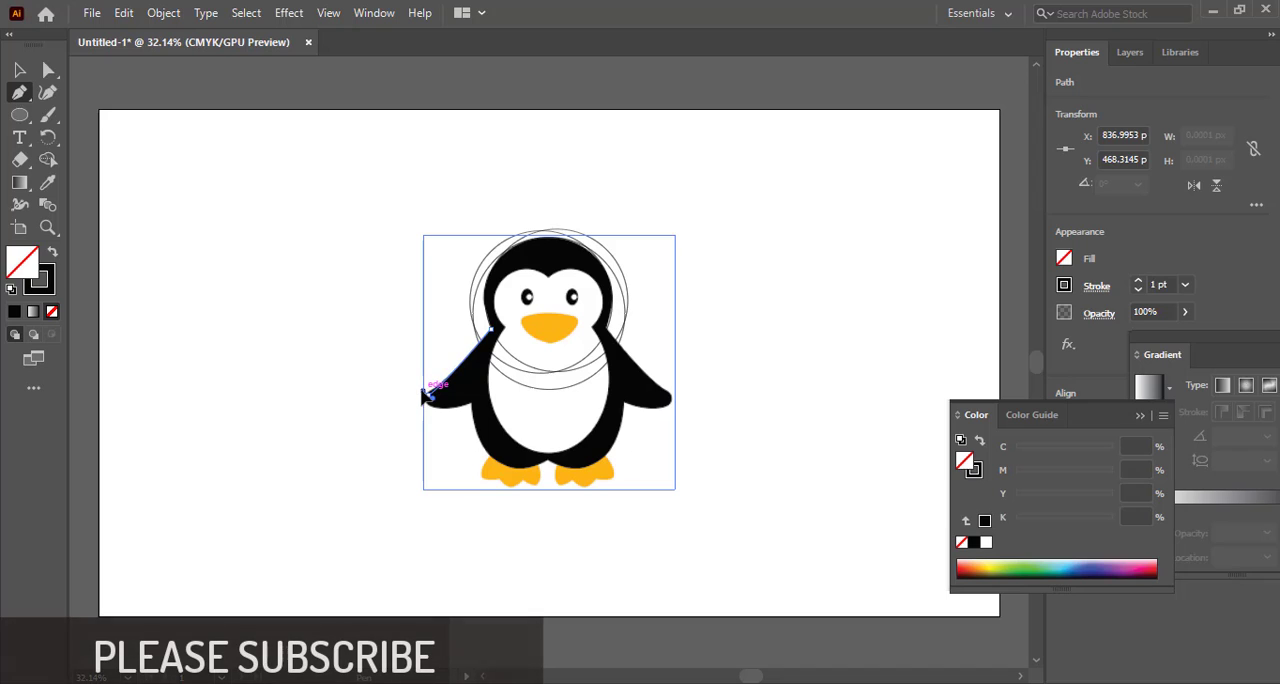
pyautogui.moveTo(422, 392); pyautogui.dragTo(473, 404)
pyautogui.click(473, 401)
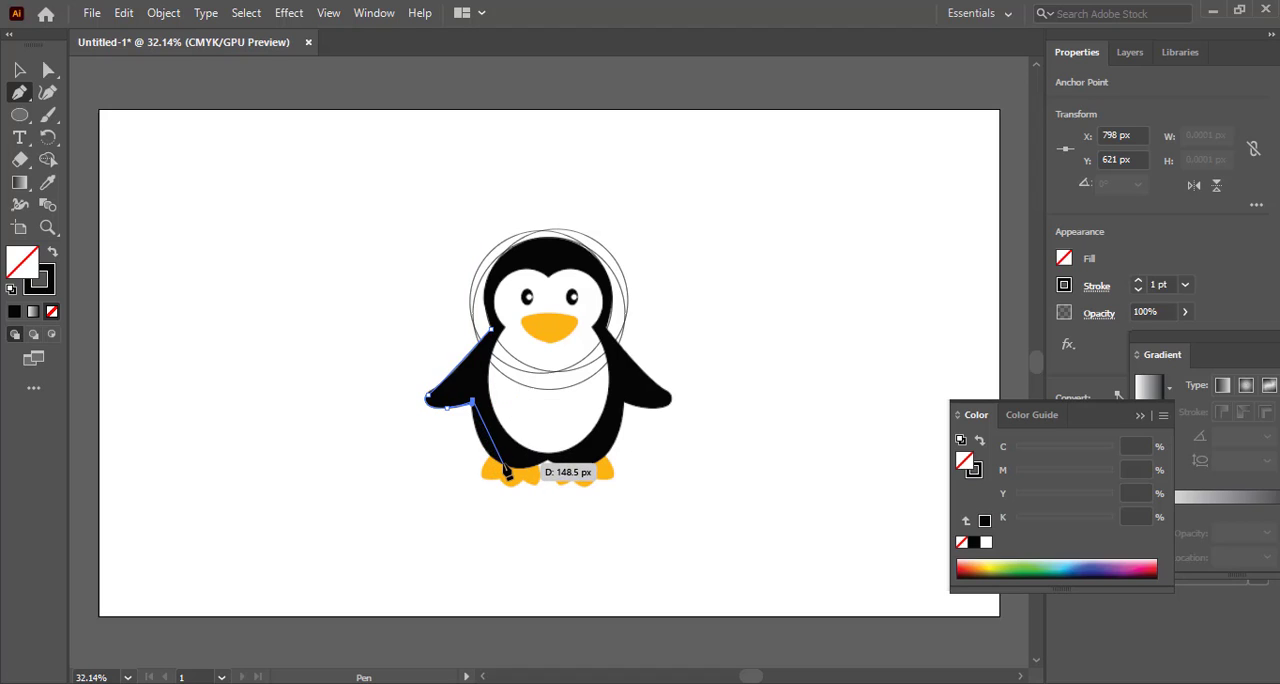
# Continue the path along the left body edge to the bottom centre, and draw a straight line up to the top of the head
pyautogui.moveTo(496, 464); pyautogui.dragTo(528, 486)
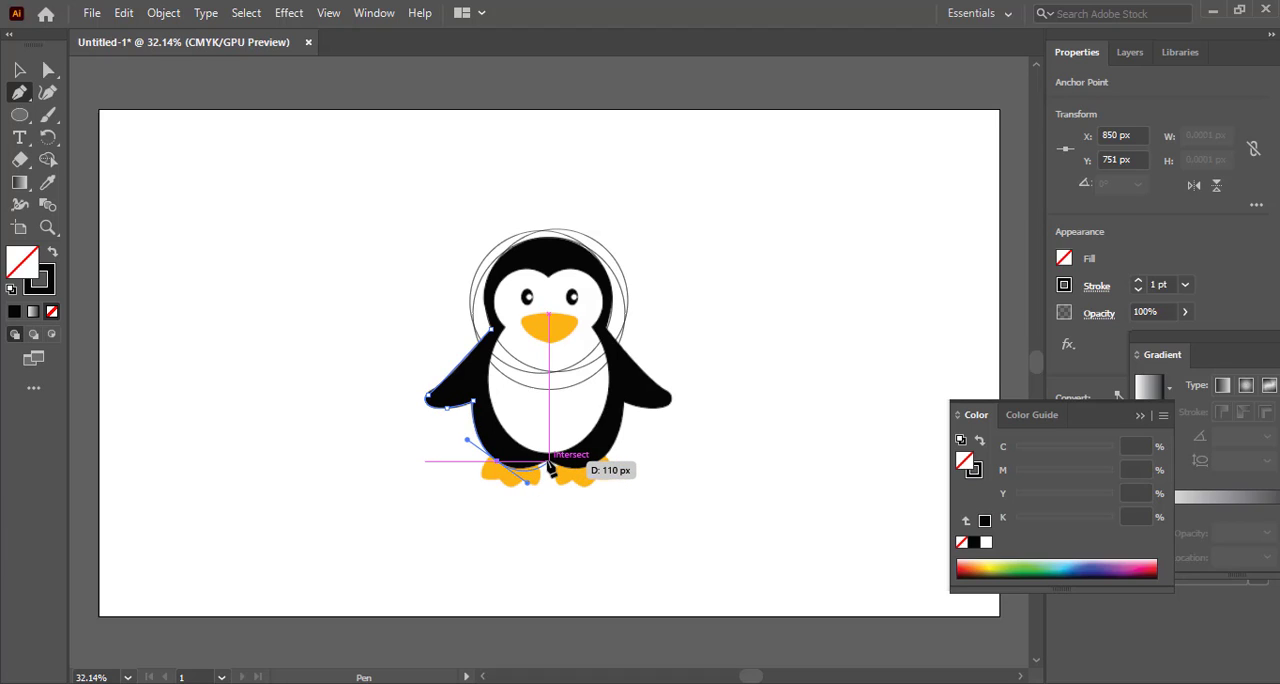
pyautogui.click(549, 457)
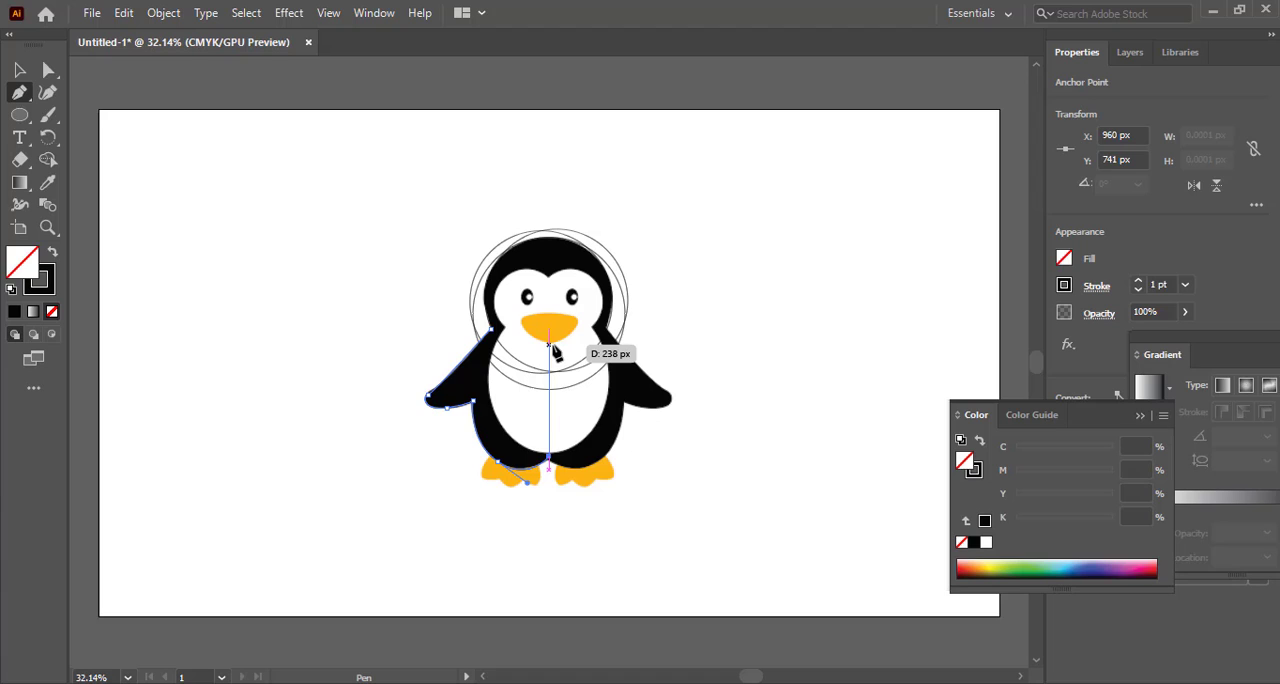
pyautogui.click(549, 232)
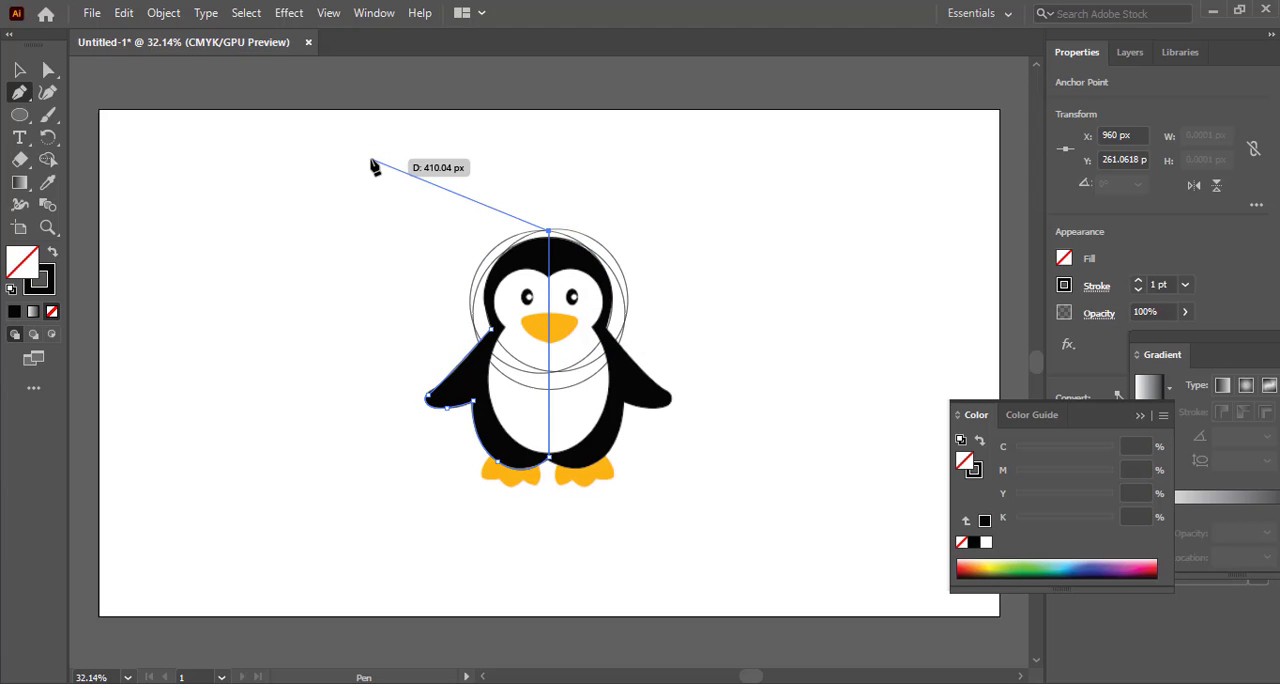
# Select the circles and the traced path, and try to remove the excess circle regions and merge the head halves with Shape Builder
pyautogui.press('v')
pyautogui.moveTo(371, 159); pyautogui.dragTo(703, 545)
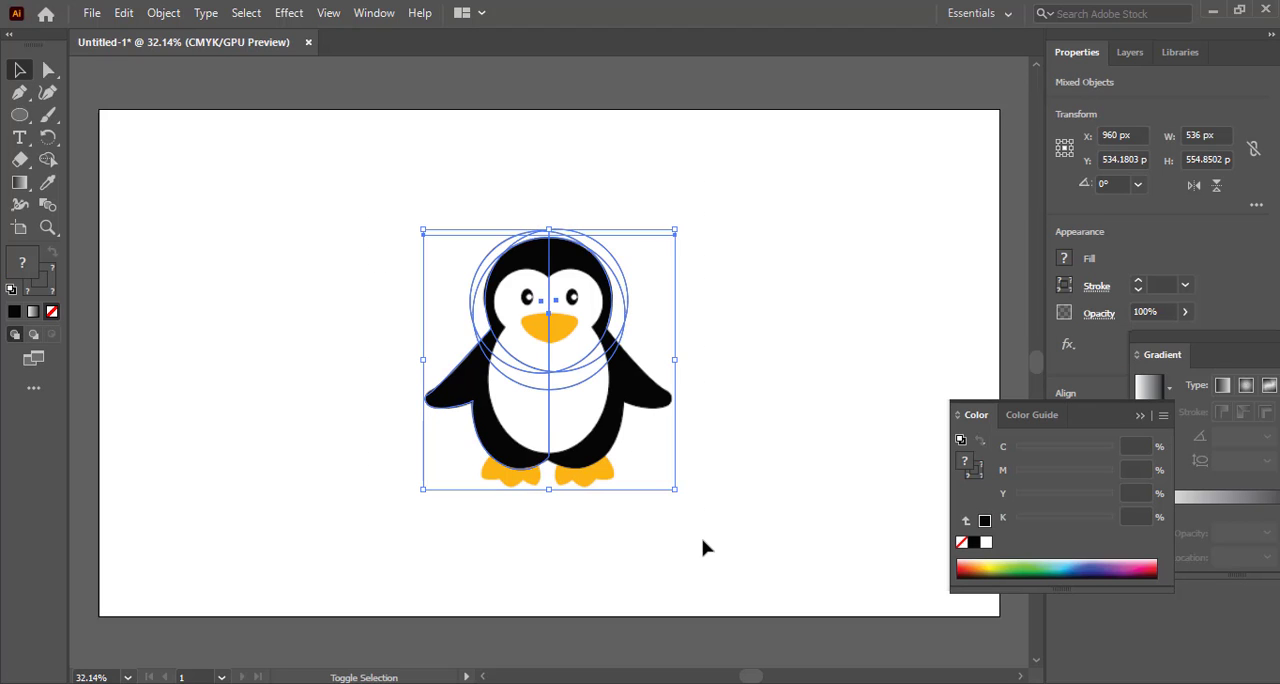
pyautogui.hotkey('shift', 'm')
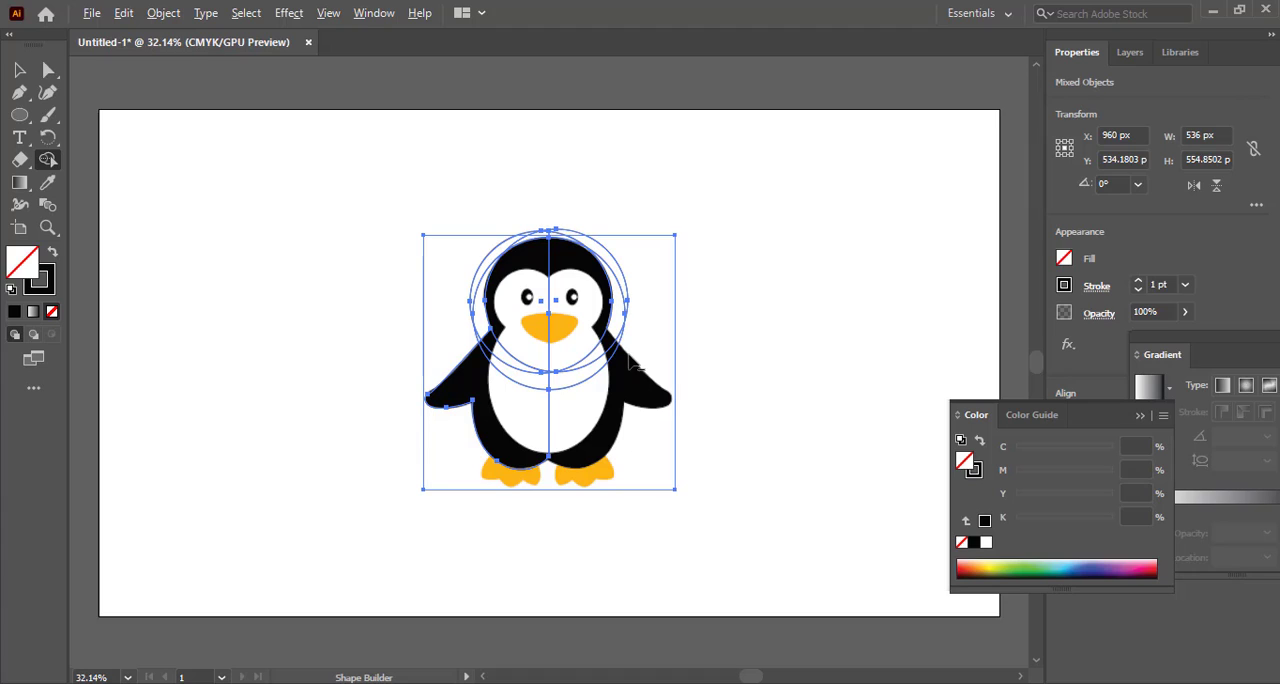
pyautogui.click(581, 382)
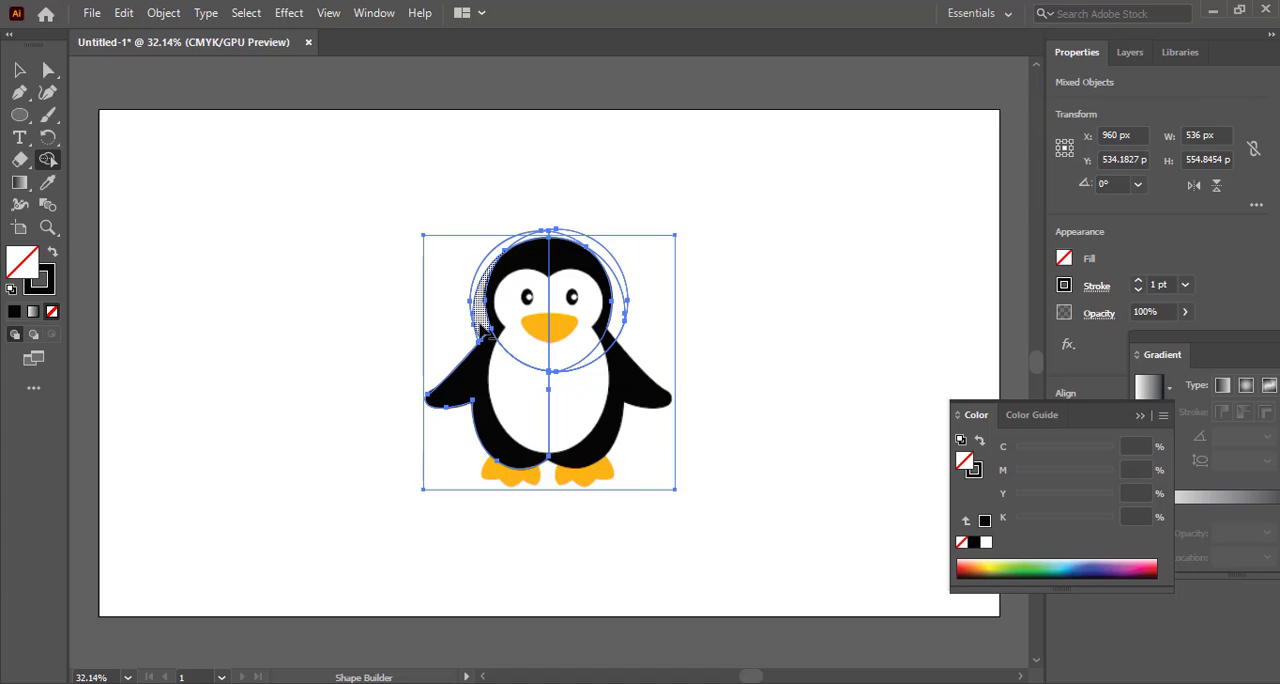
pyautogui.keyDown('alt'); pyautogui.click(474, 328); pyautogui.keyUp('alt')
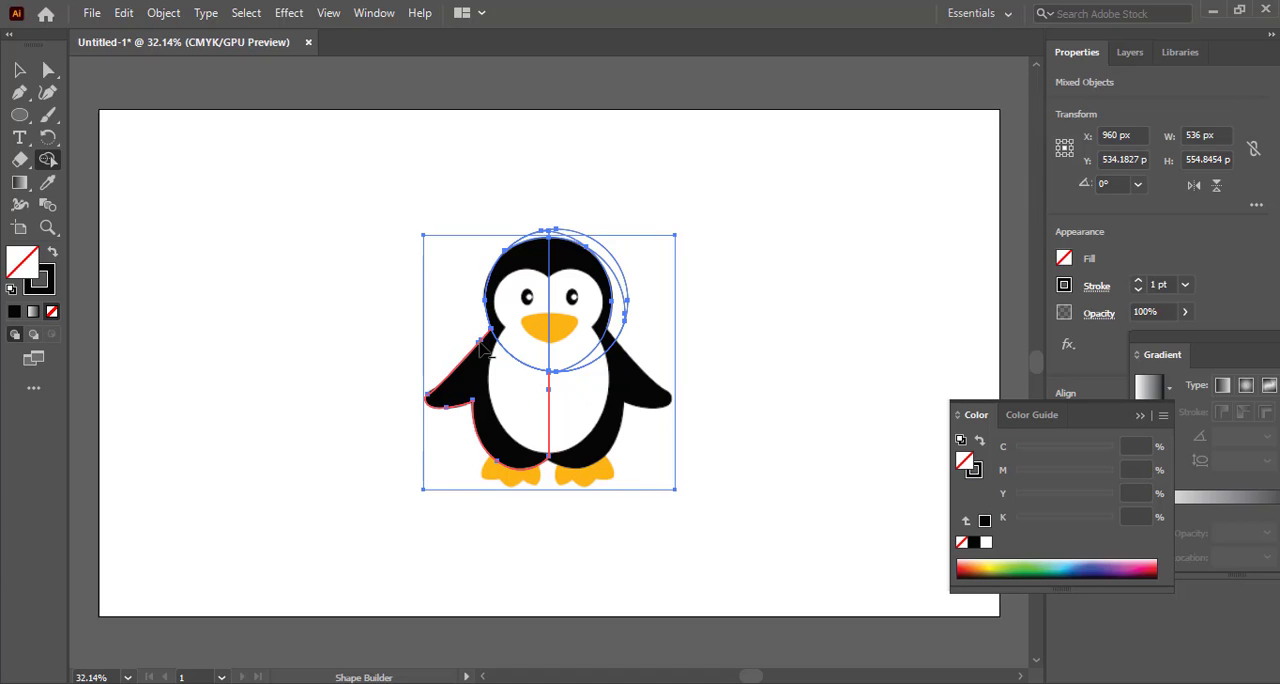
pyautogui.keyDown('alt'); pyautogui.click(556, 238); pyautogui.keyUp('alt')
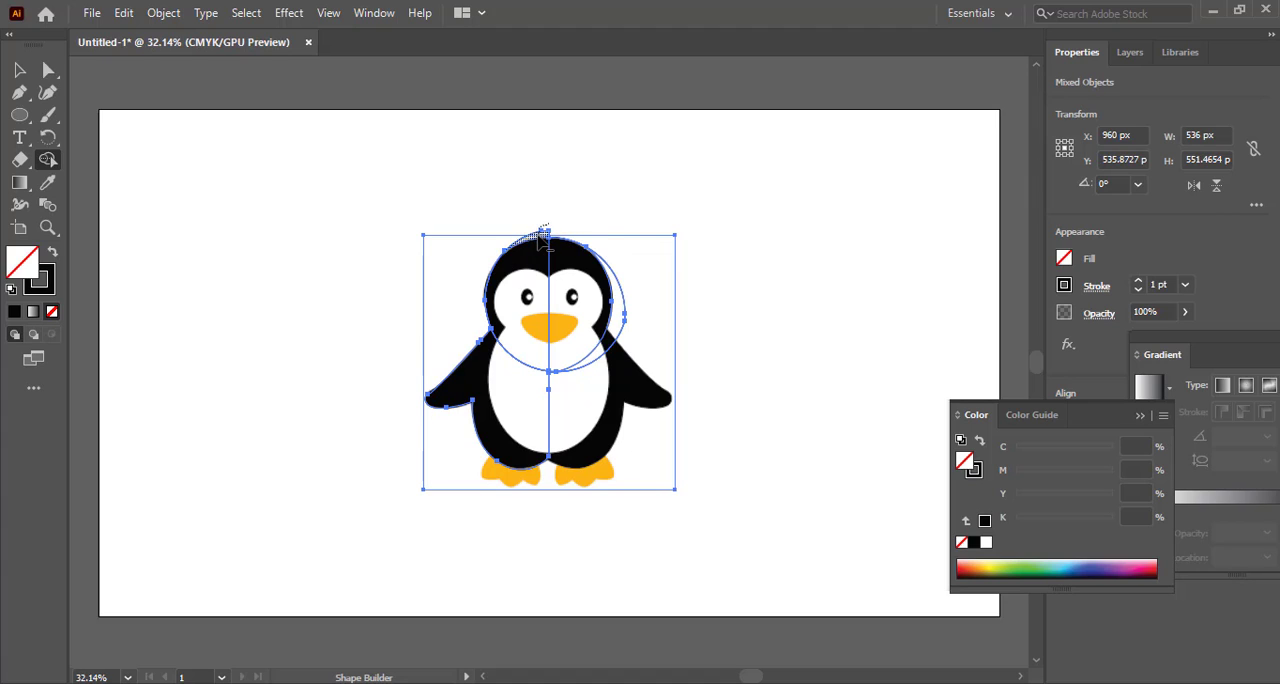
pyautogui.keyDown('alt'); pyautogui.click(620, 310); pyautogui.keyUp('alt')
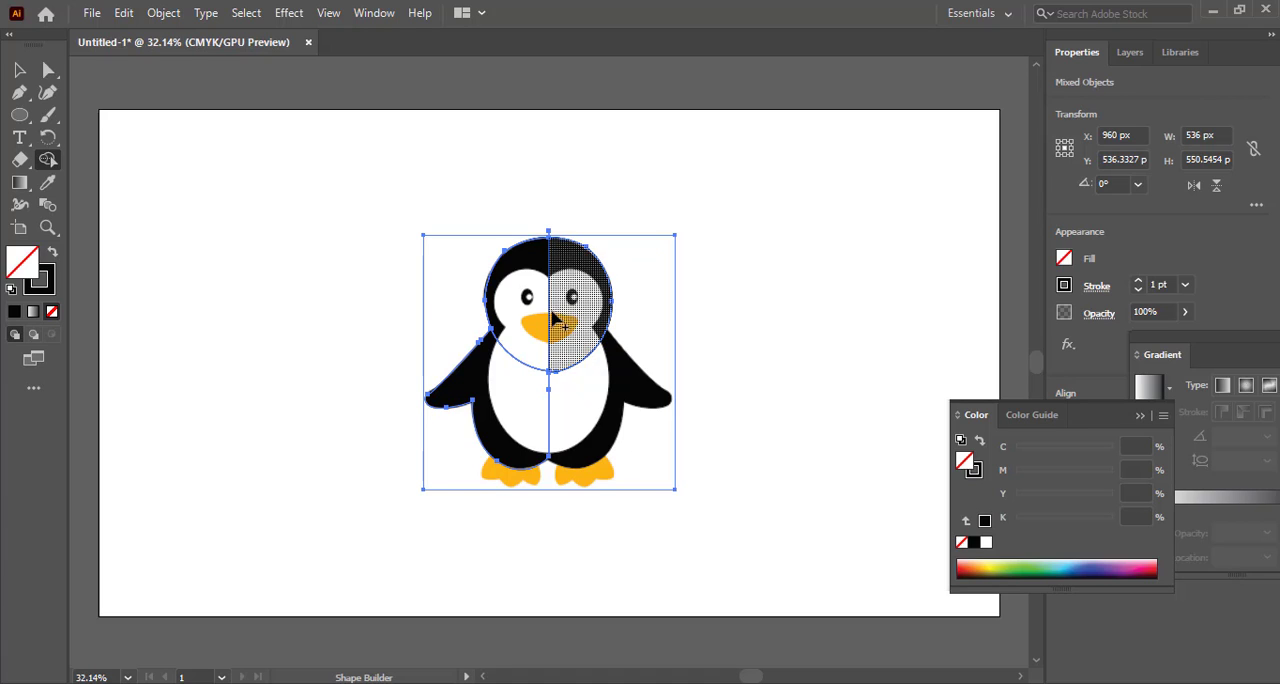
pyautogui.moveTo(553, 318)
pyautogui.mouseDown()
pyautogui.moveTo(520, 316)
pyautogui.moveTo(566, 316)
pyautogui.mouseUp()
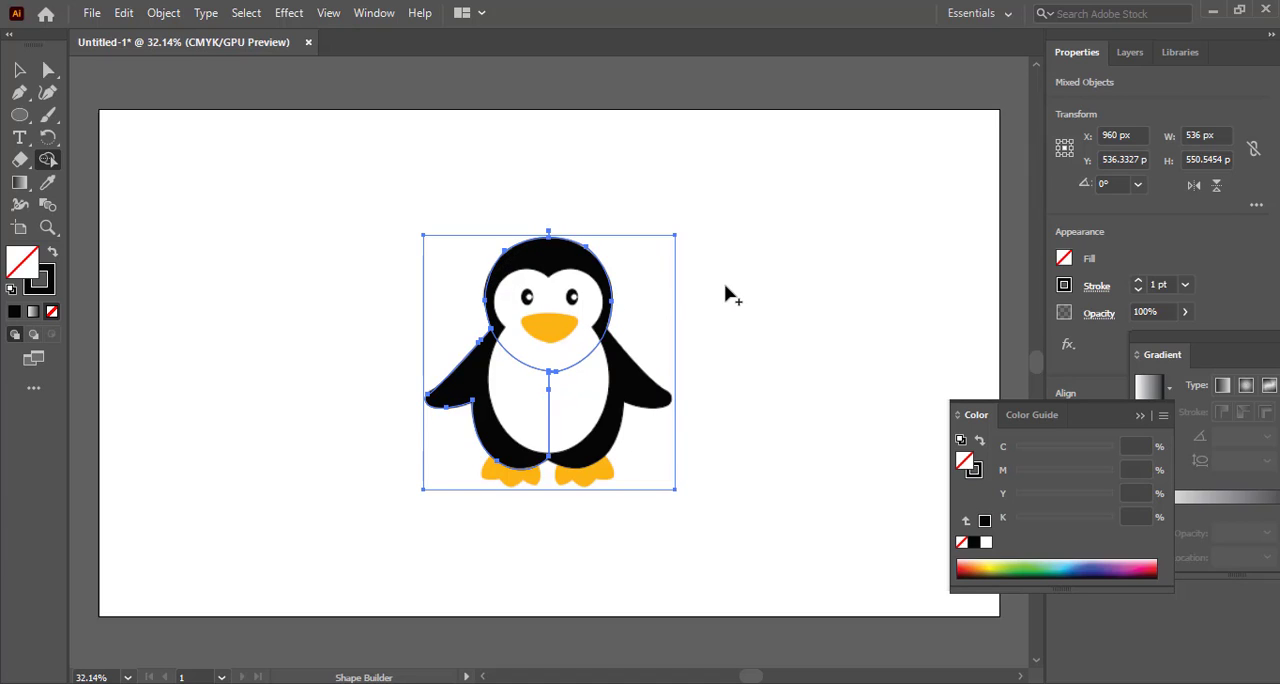
# Undo the Shape Builder edits and the vertical centre line, back to the path's lower-left body anchor
pyautogui.press('v')
pyautogui.hotkey('ctrl', 'z')
pyautogui.hotkey('ctrl', 'z')
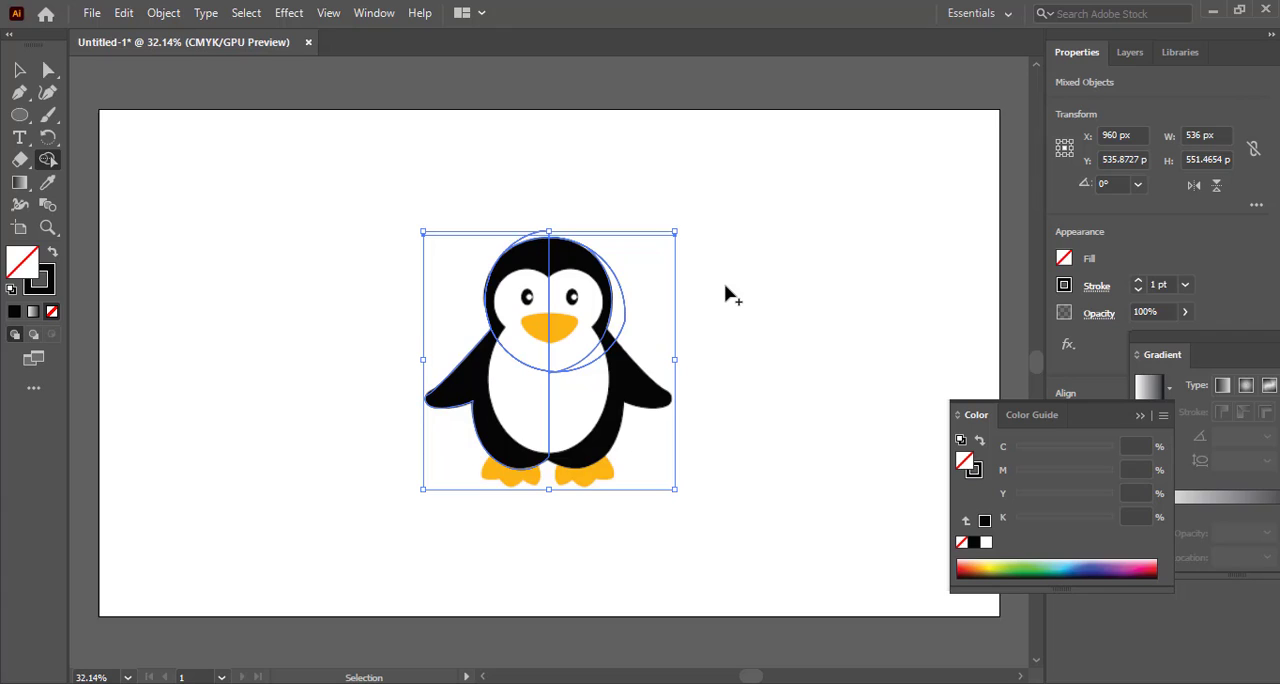
pyautogui.hotkey('ctrl', 'z')
pyautogui.hotkey('ctrl', 'z')
pyautogui.hotkey('ctrl', 'z')
pyautogui.hotkey('ctrl', 'z')
pyautogui.hotkey('ctrl', 'z')
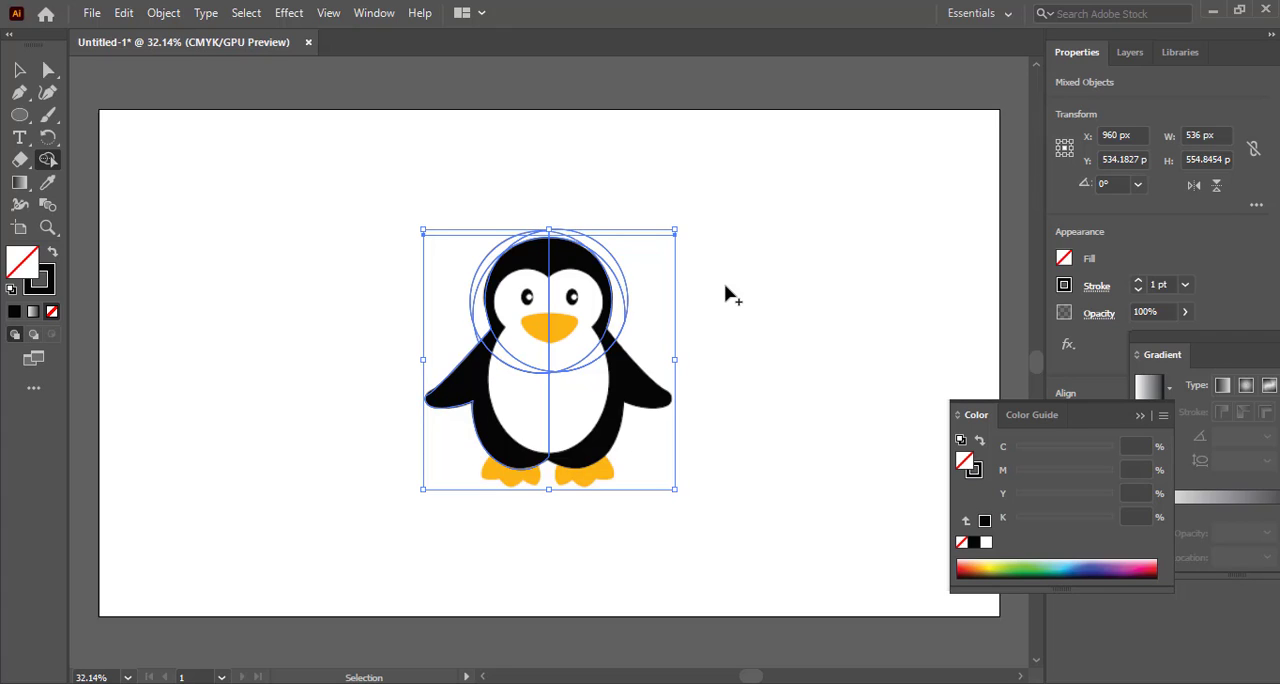
pyautogui.hotkey('ctrl', 'z')
pyautogui.hotkey('ctrl', 'z')
pyautogui.hotkey('ctrl', 'z')
pyautogui.hotkey('ctrl', 'z')
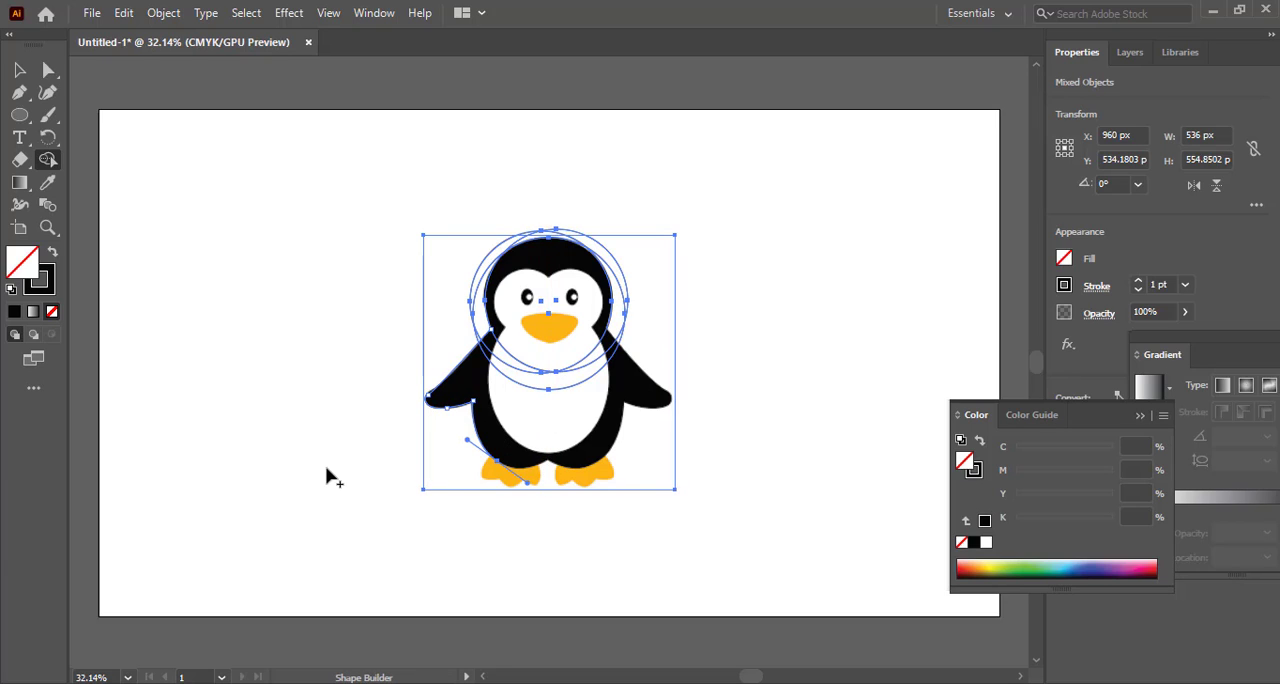
# Try a Pen tool point at the bottom centre, and undo back to the path's armpit anchor
pyautogui.click(19, 92)
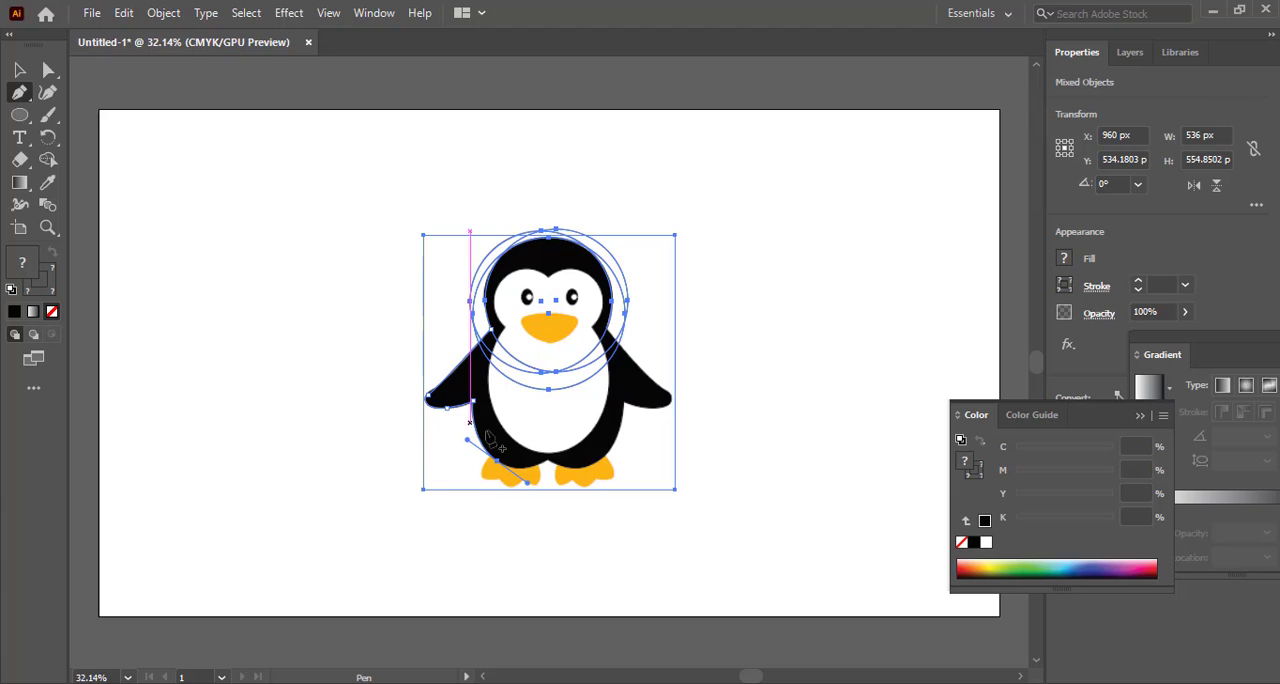
pyautogui.click(549, 459)
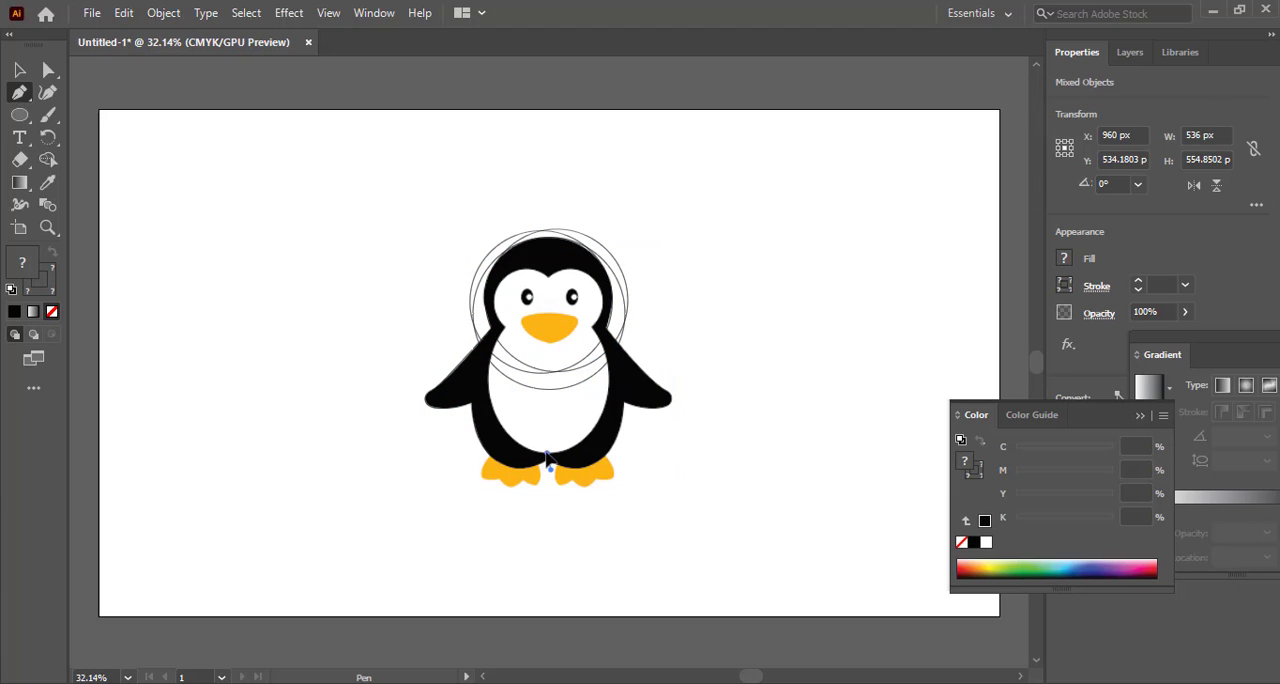
pyautogui.moveTo(546, 453); pyautogui.dragTo(550, 463)
pyautogui.hotkey('ctrl', 'z')
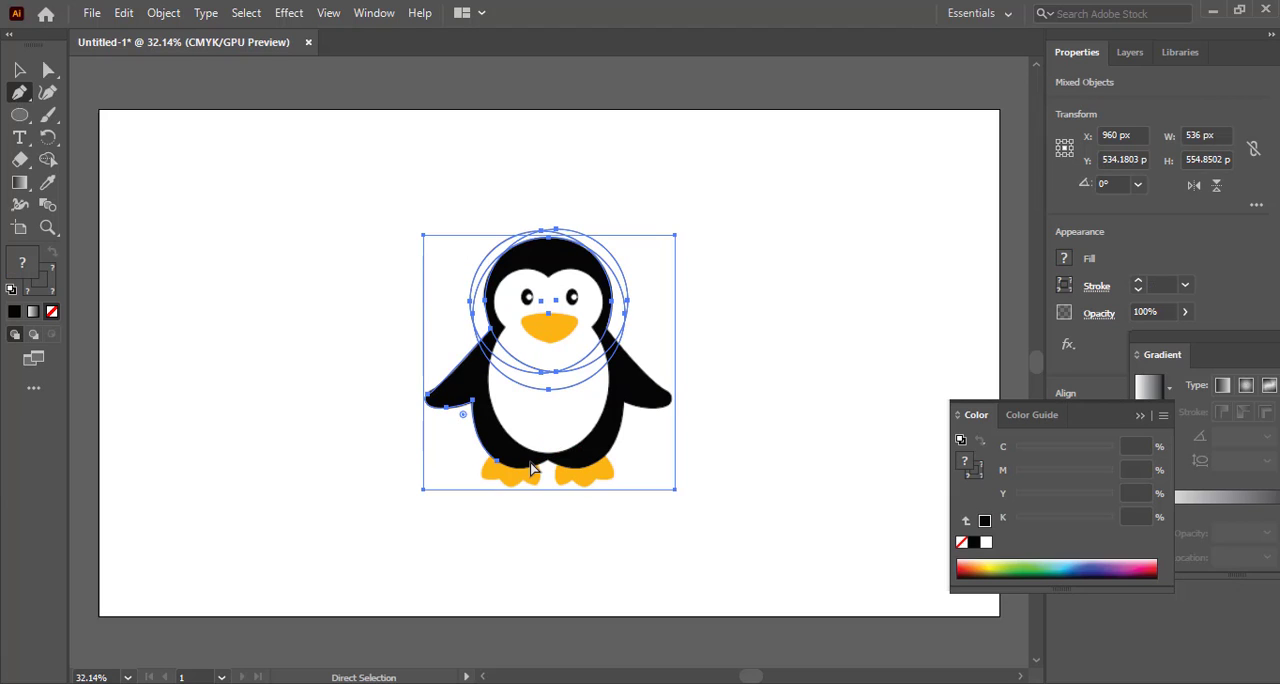
pyautogui.hotkey('ctrl', 'z')
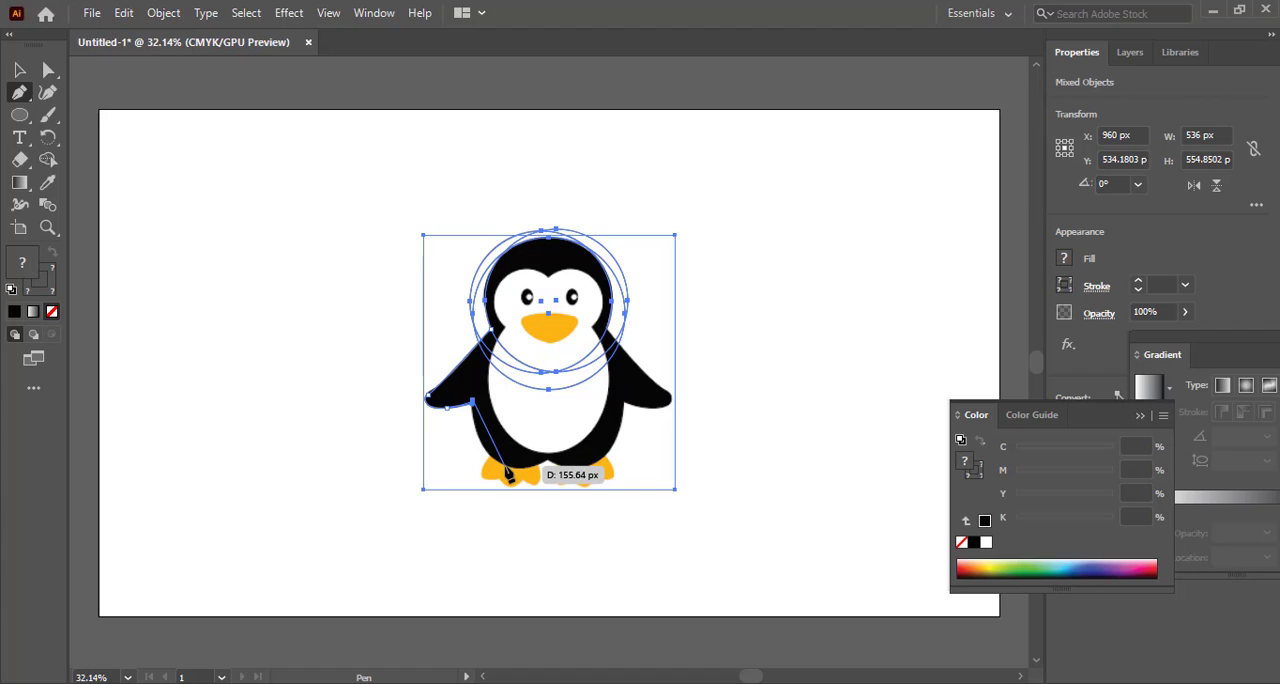
# Try a curved segment from the armpit to the lower-left body edge and undo it
pyautogui.click(505, 467)
pyautogui.moveTo(536, 479); pyautogui.dragTo(542, 487)
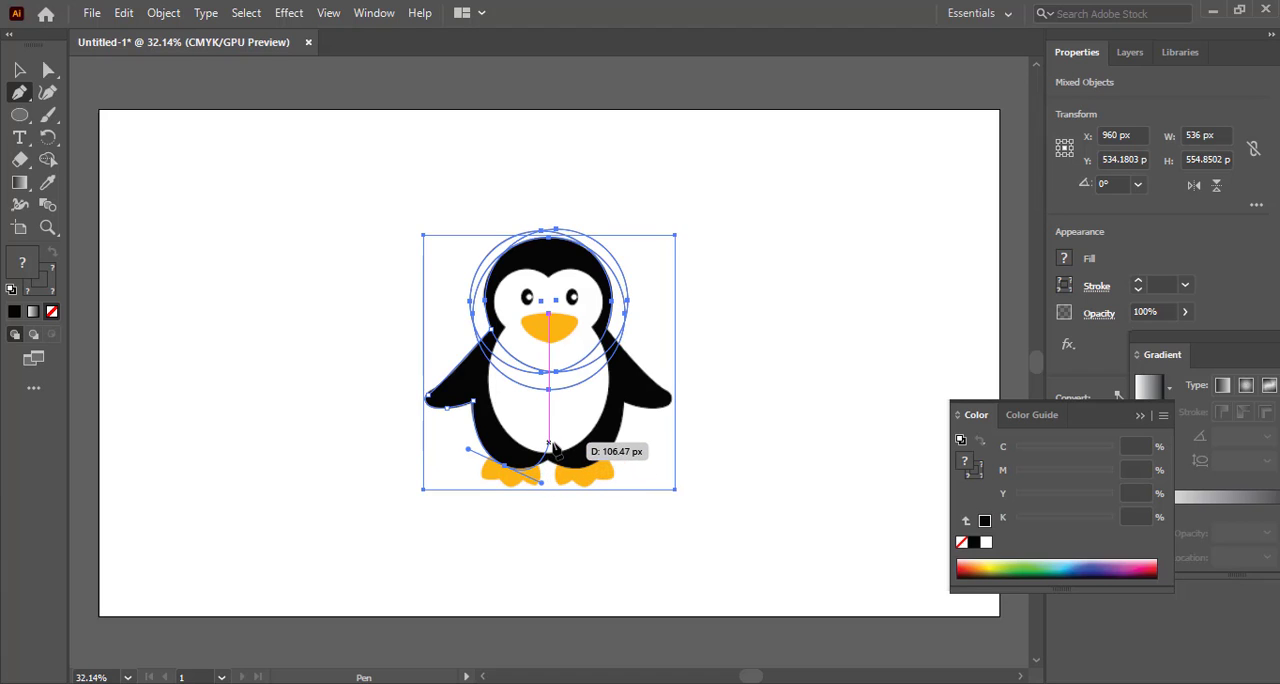
pyautogui.hotkey('ctrl', 'z')
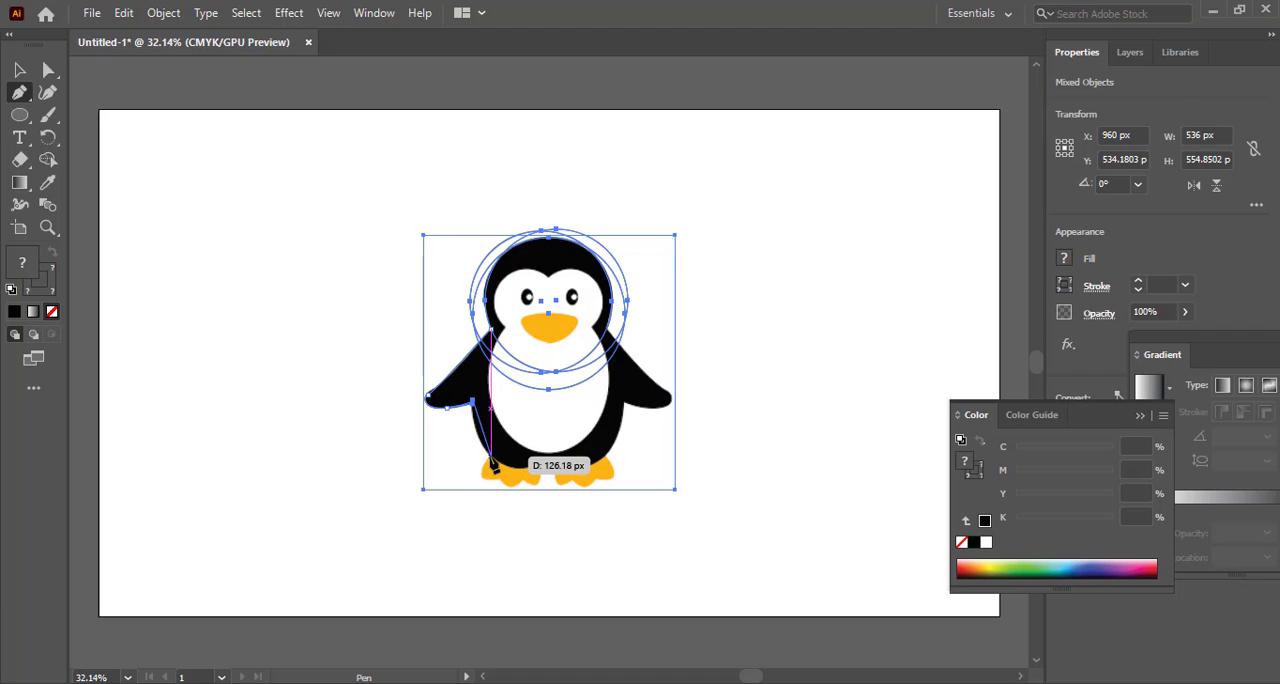
# Trace the left body edge with a curve from the armpit, ending at the bottom centre between the feet, and adjust that end point's handle
pyautogui.moveTo(475, 455); pyautogui.dragTo(515, 476)
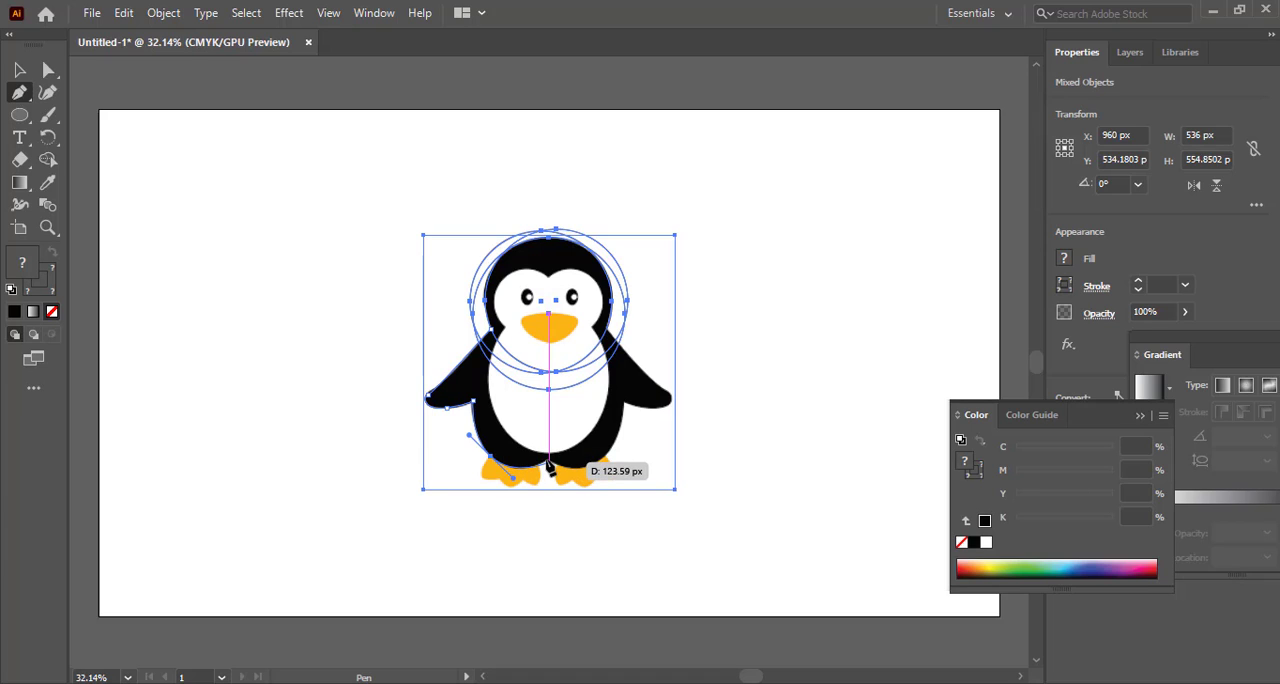
pyautogui.click(550, 458)
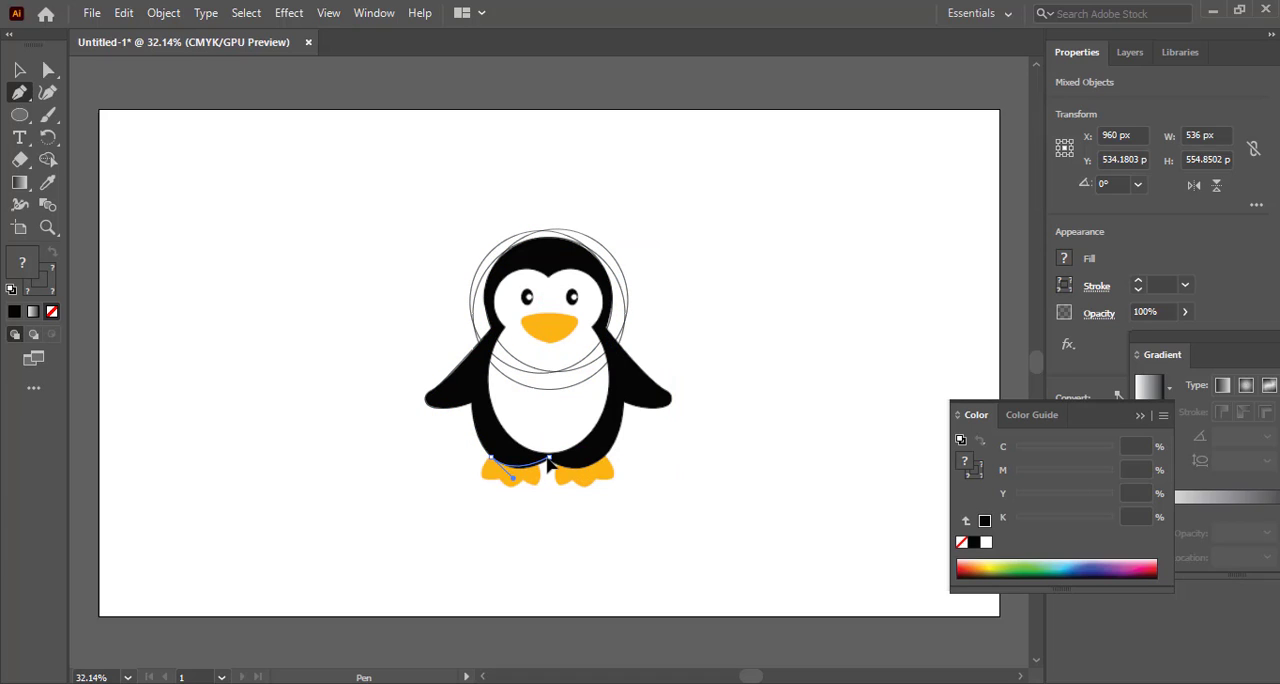
pyautogui.moveTo(547, 451); pyautogui.dragTo(547, 449)
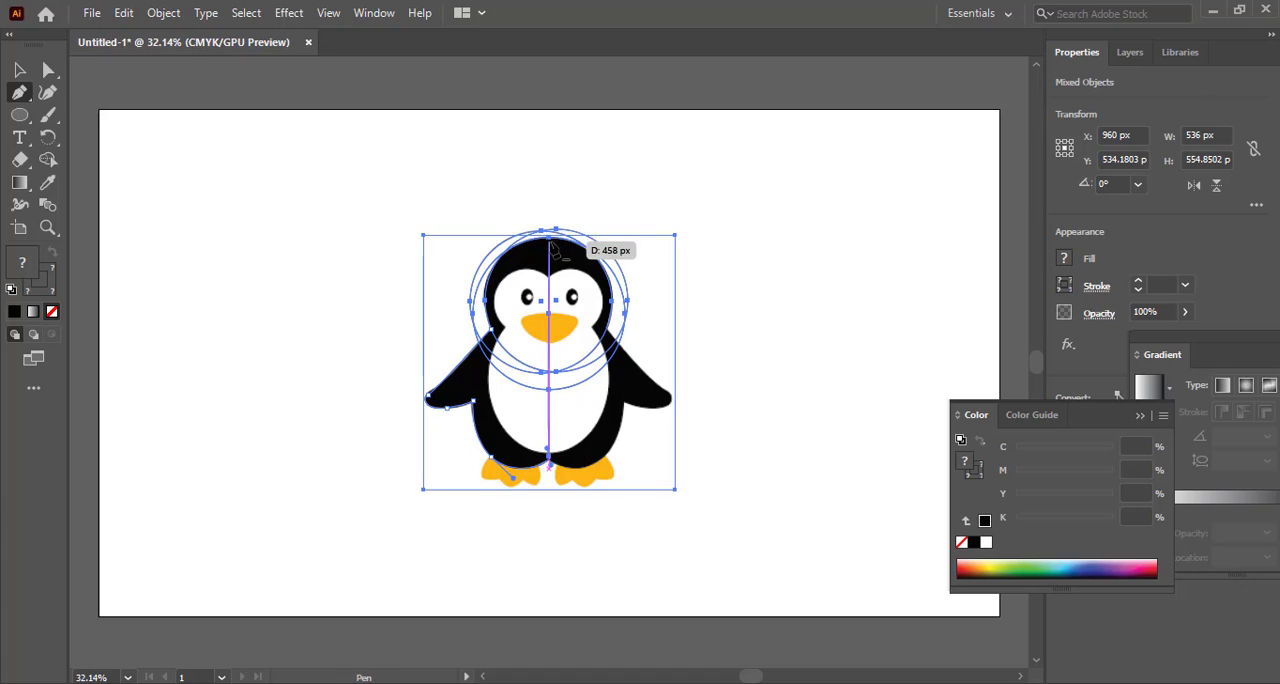
# Draw a line up to the top of the head, and try to merge the left body with the head and remove outer circle regions using Shape Builder
pyautogui.click(552, 244)
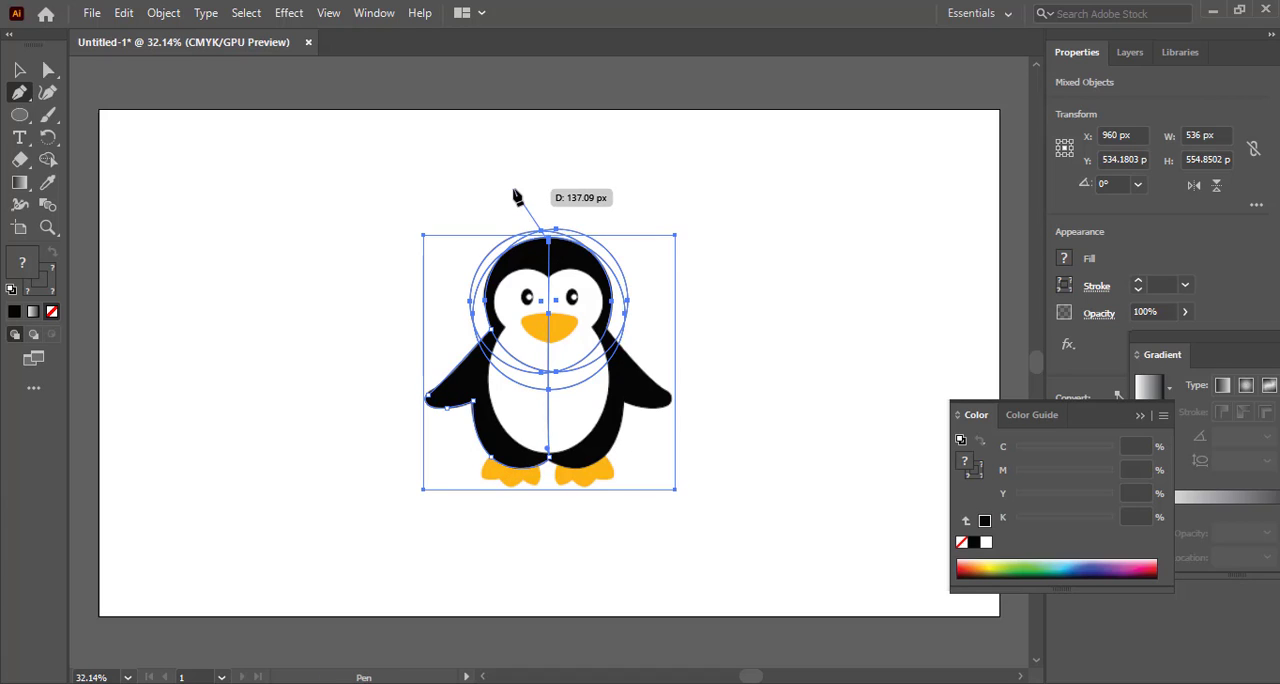
pyautogui.press('v')
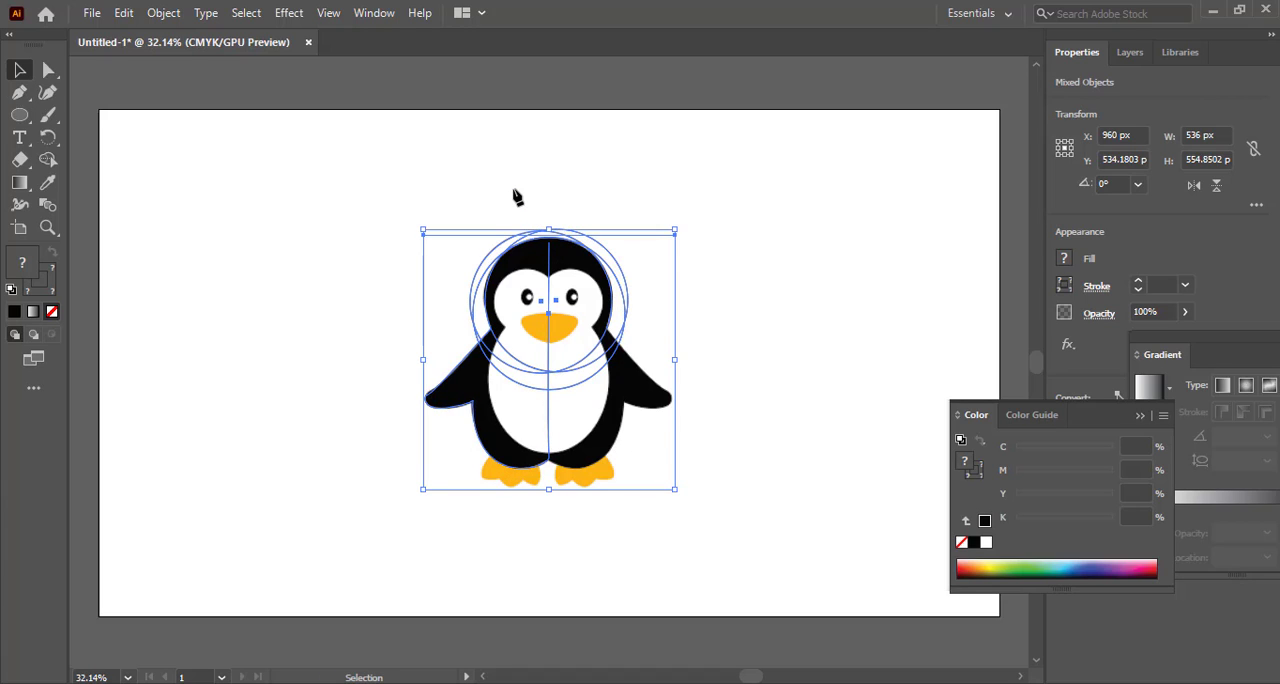
pyautogui.hotkey('shift', 'm')
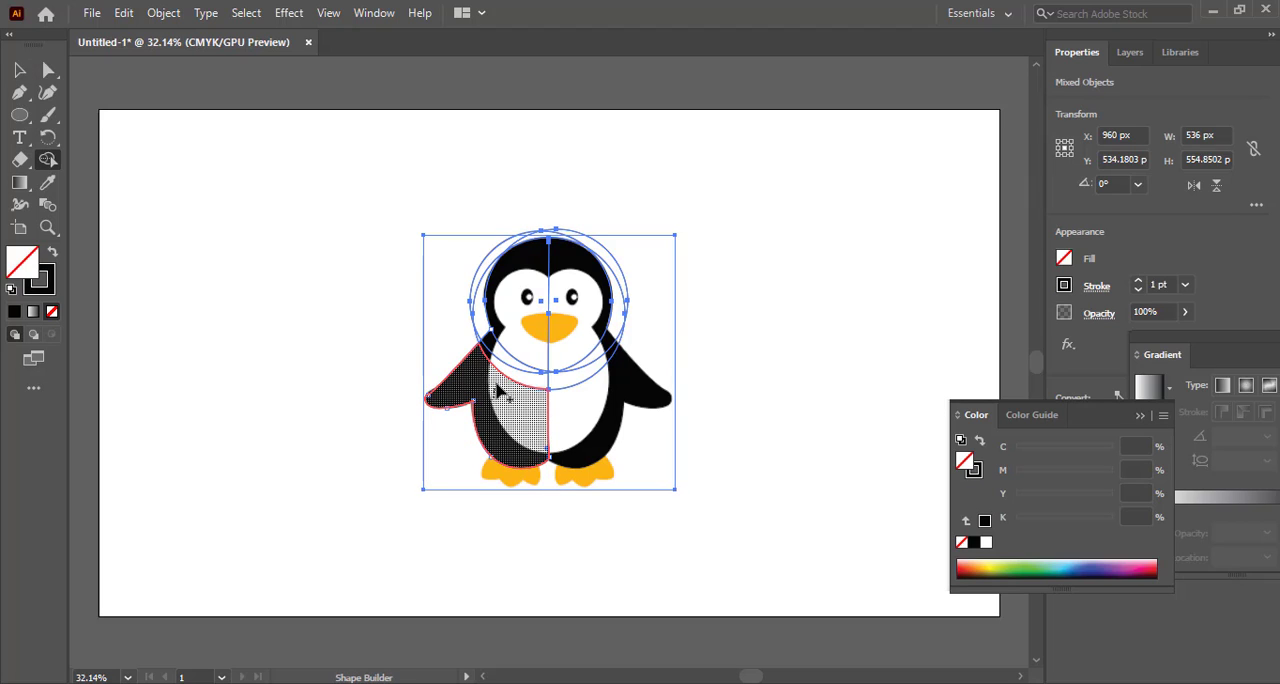
pyautogui.moveTo(497, 390); pyautogui.dragTo(520, 348)
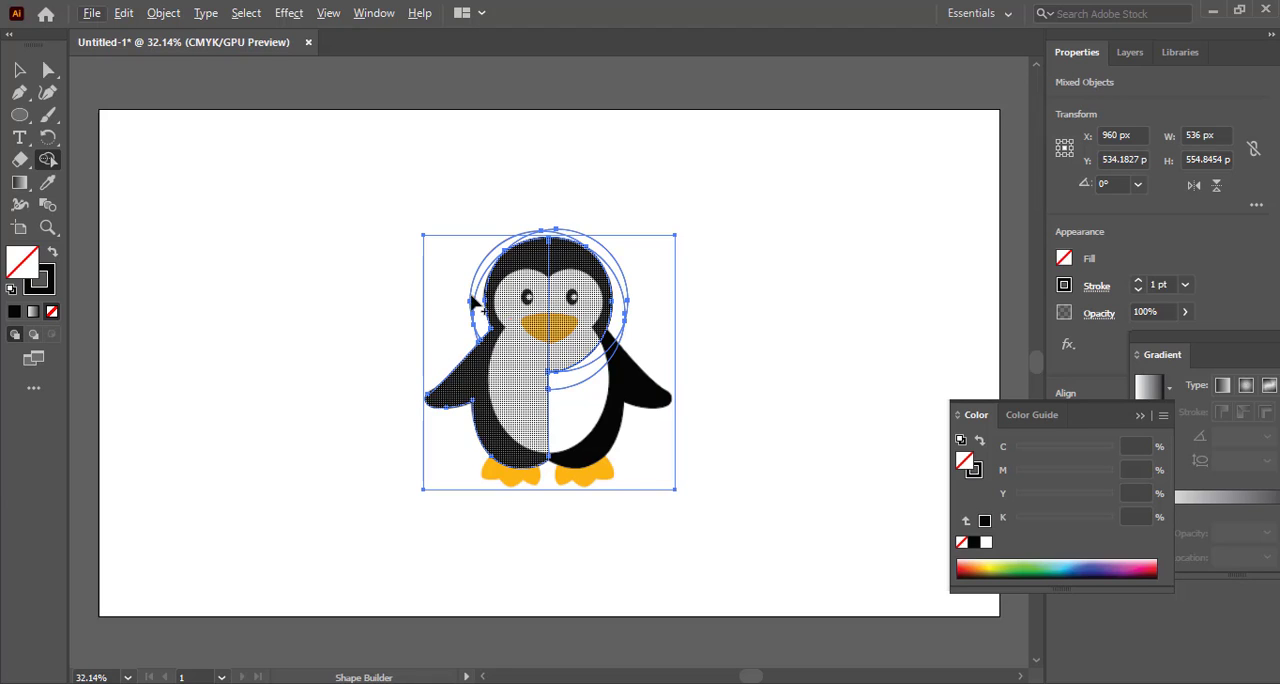
pyautogui.moveTo(467, 303); pyautogui.dragTo(474, 305)
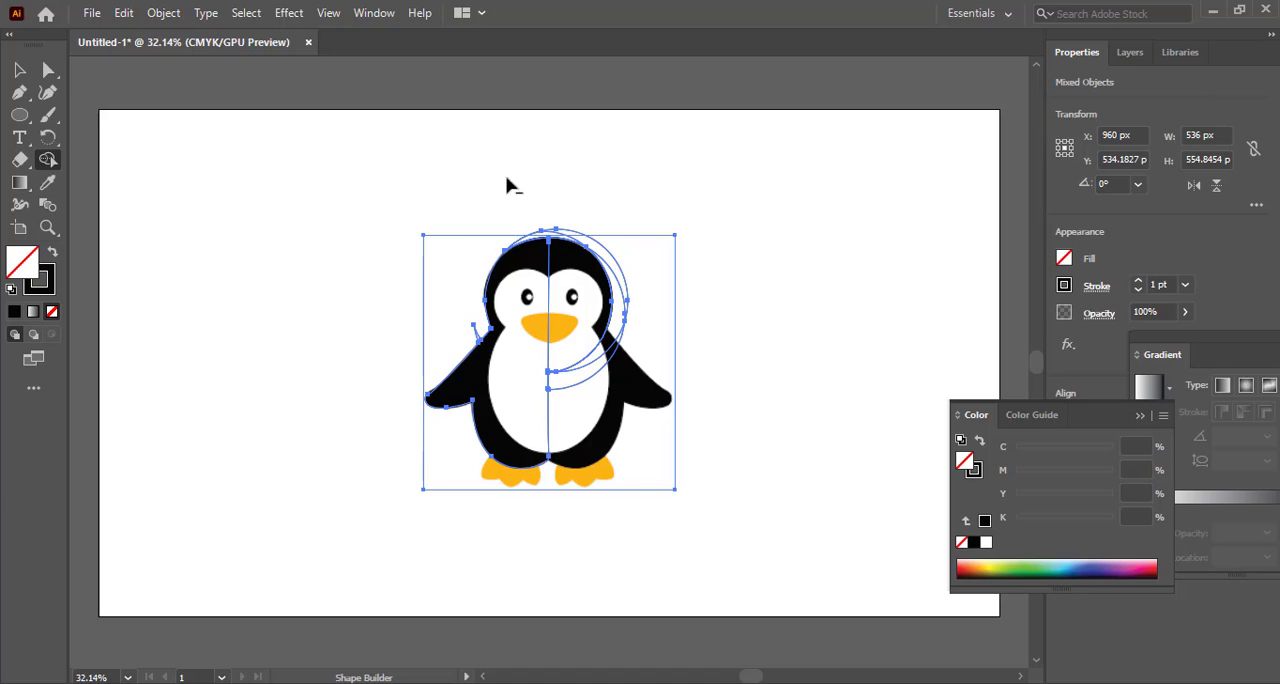
pyautogui.moveTo(547, 189); pyautogui.dragTo(546, 234)
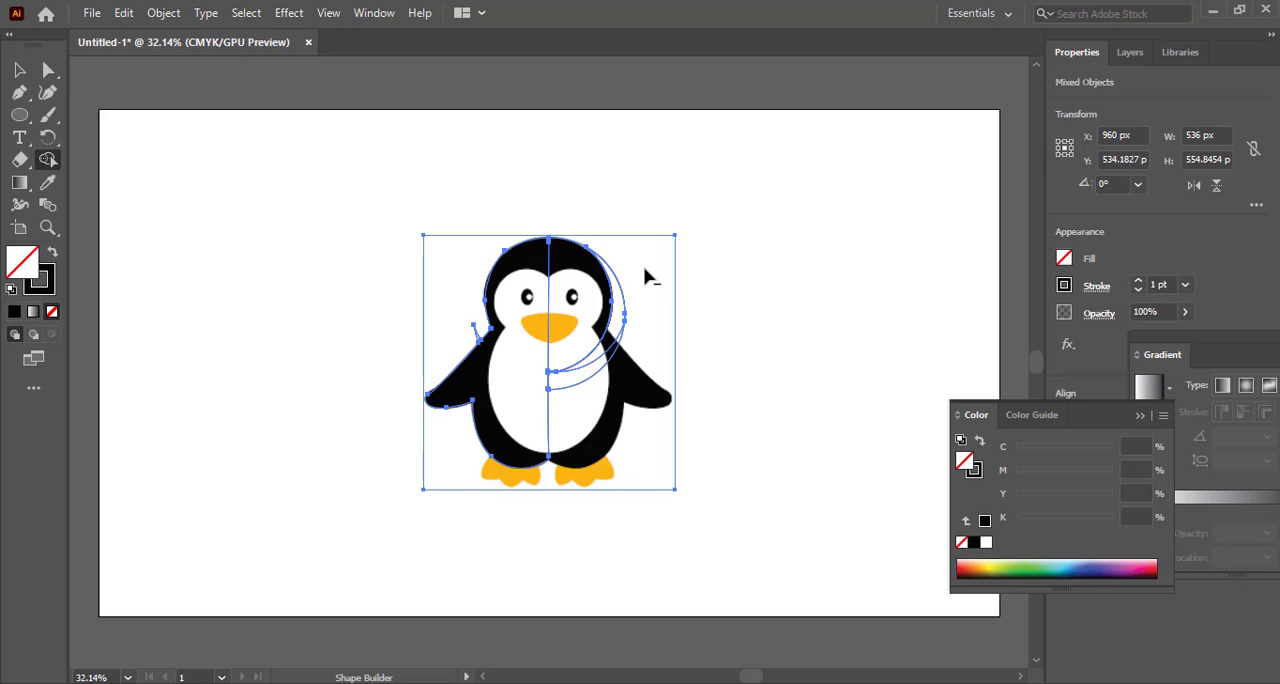
pyautogui.moveTo(641, 271); pyautogui.dragTo(612, 298)
# Undo the Shape Builder merges and removals and the vertical centre line, back to the bottom-centre anchor
pyautogui.hotkey('ctrl', 'z')
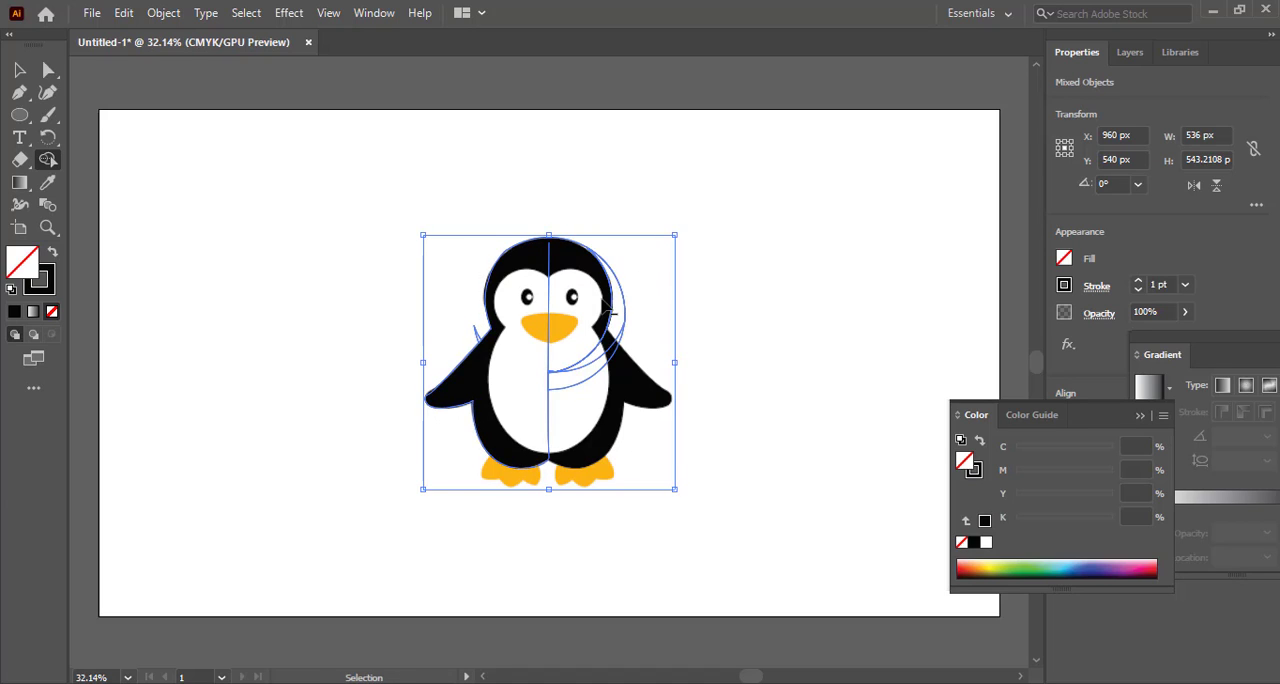
pyautogui.hotkey('ctrl', 'z')
pyautogui.hotkey('ctrl', 'z')
pyautogui.hotkey('ctrl', 'z')
pyautogui.hotkey('ctrl', 'z')
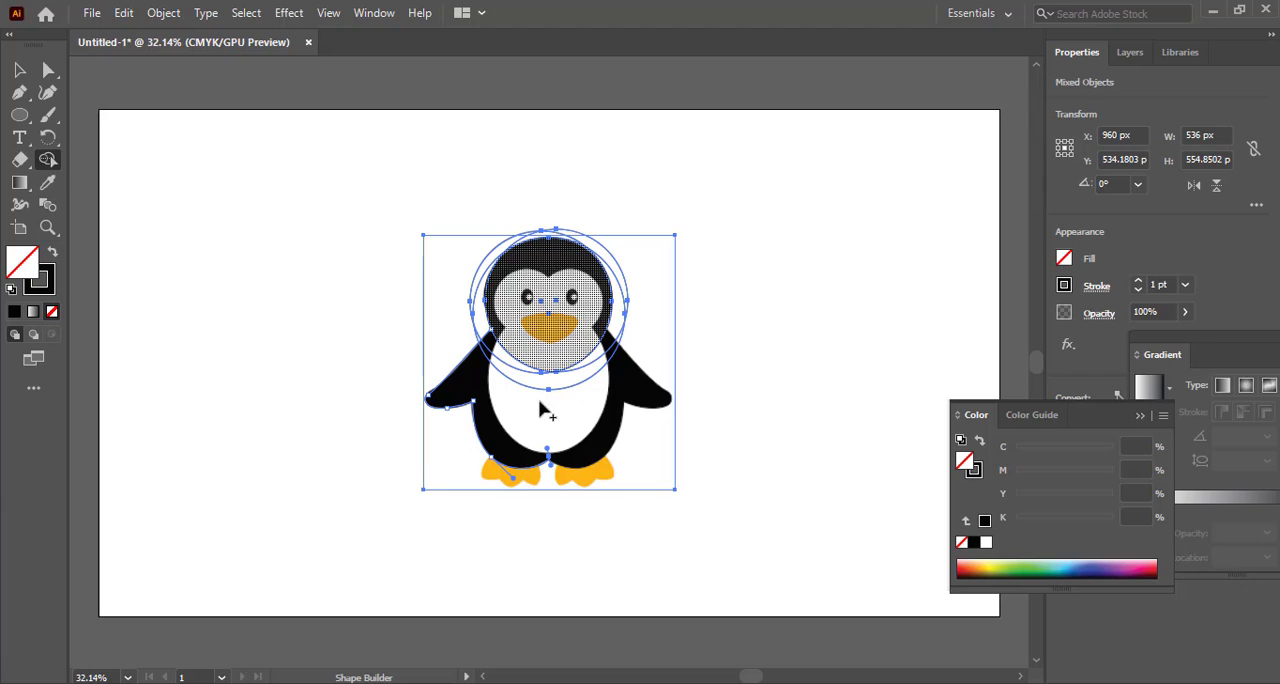
# Draw a vertical centre line about 512 px long from the bottom-centre anchor to just above the head
pyautogui.click(19, 91)
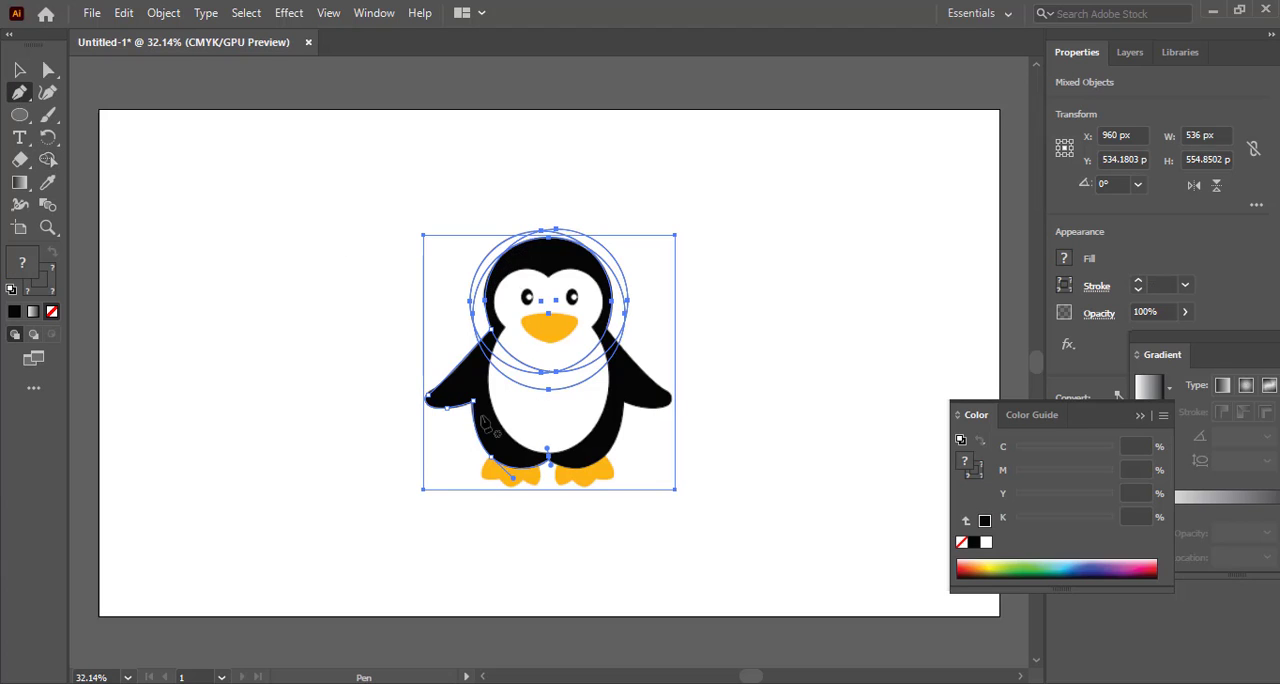
pyautogui.click(549, 457)
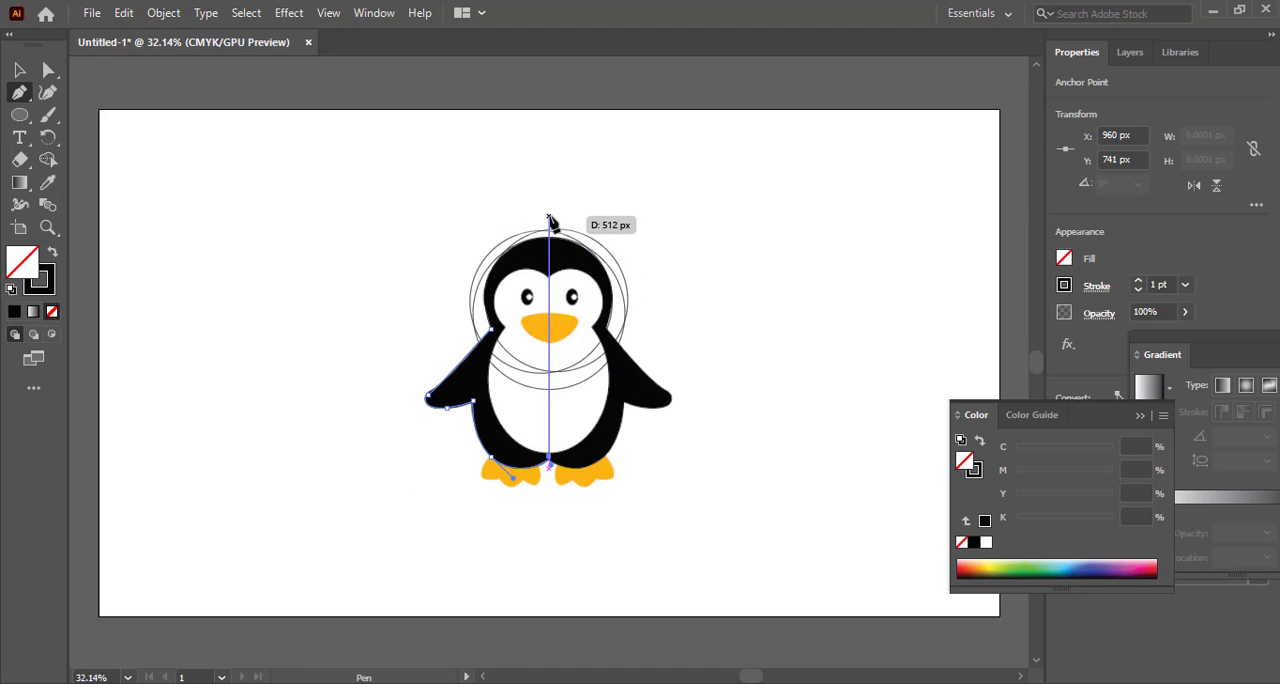
pyautogui.click(549, 216)
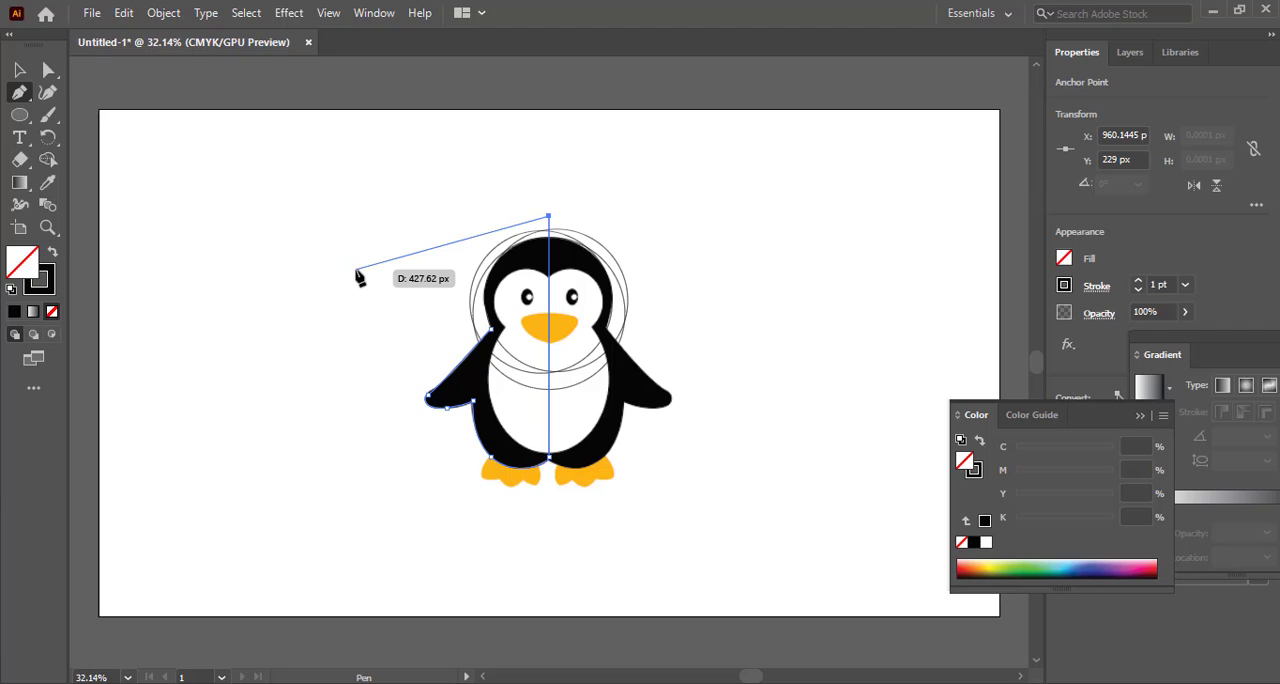
pyautogui.press('v')
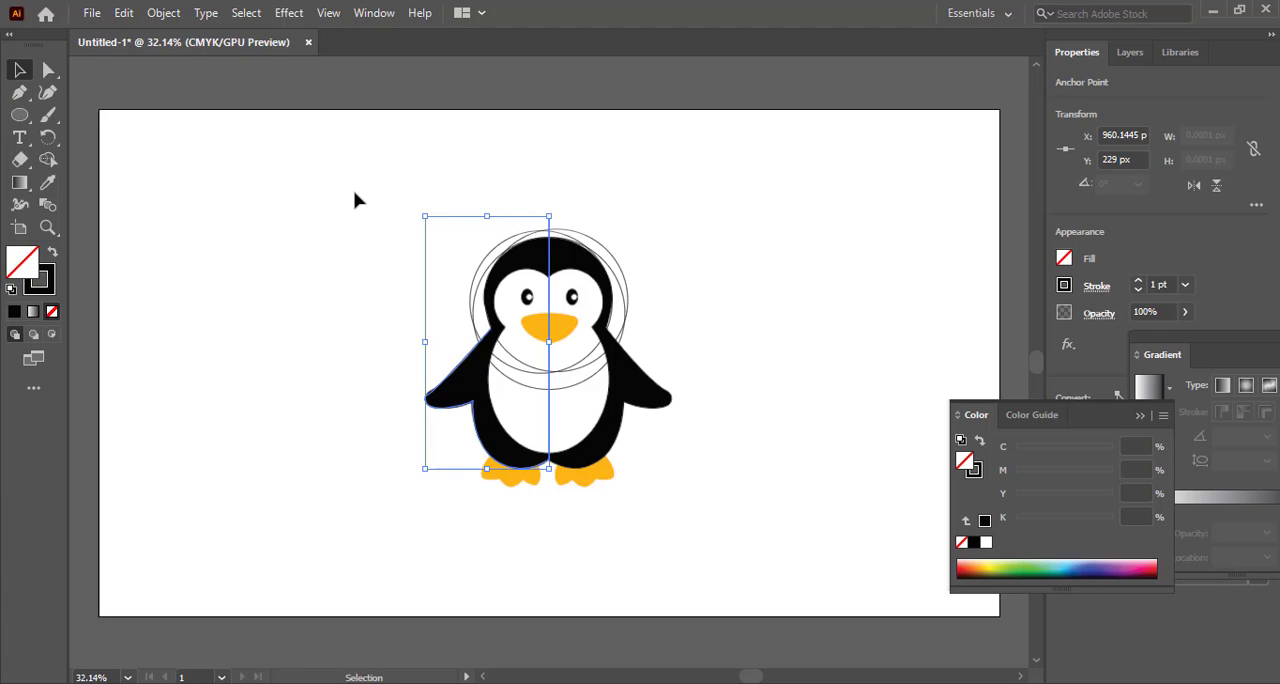
# Select all the artwork and merge the left body region with the left half of the head using Shape Builder
pyautogui.moveTo(391, 229); pyautogui.dragTo(726, 509)
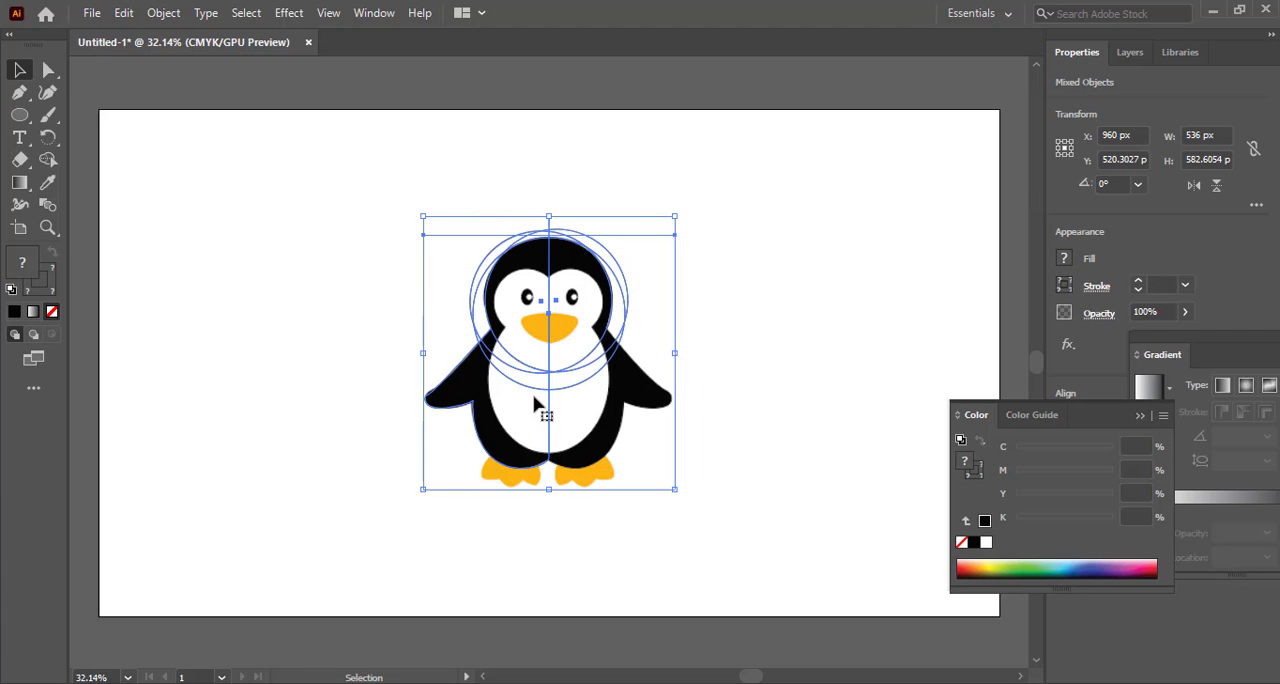
pyautogui.hotkey('shift', 'm')
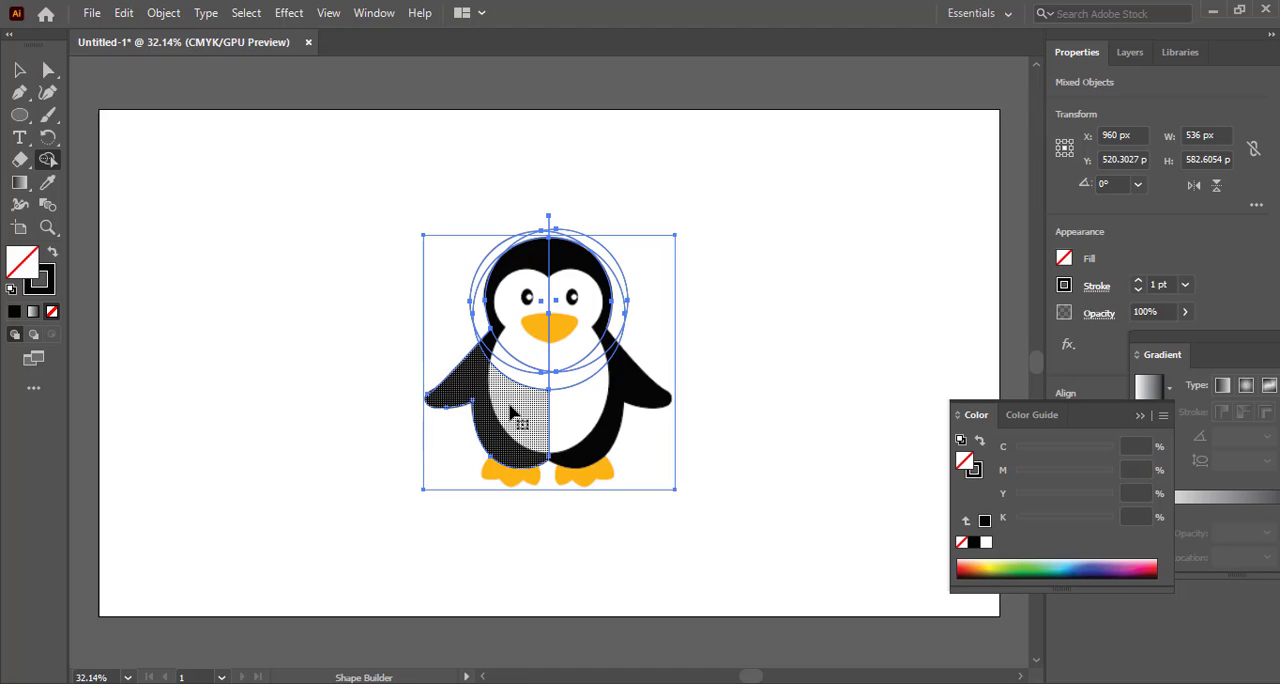
pyautogui.click(510, 405)
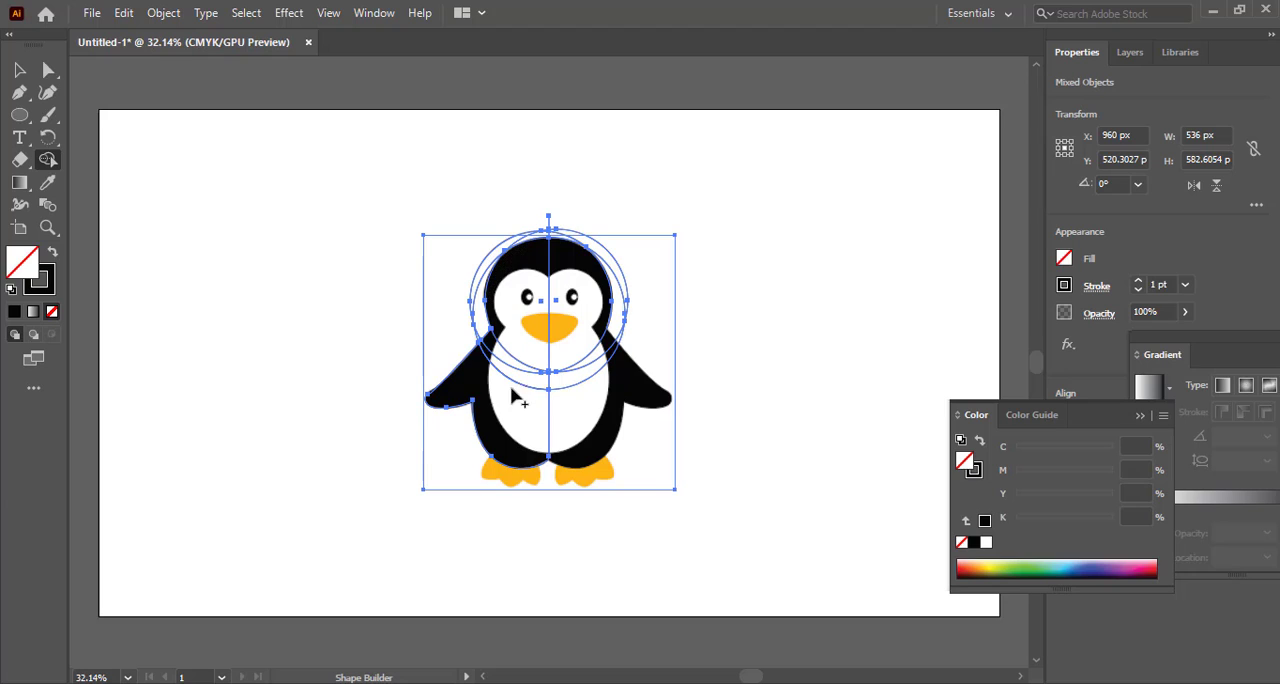
pyautogui.moveTo(511, 397); pyautogui.dragTo(534, 338)
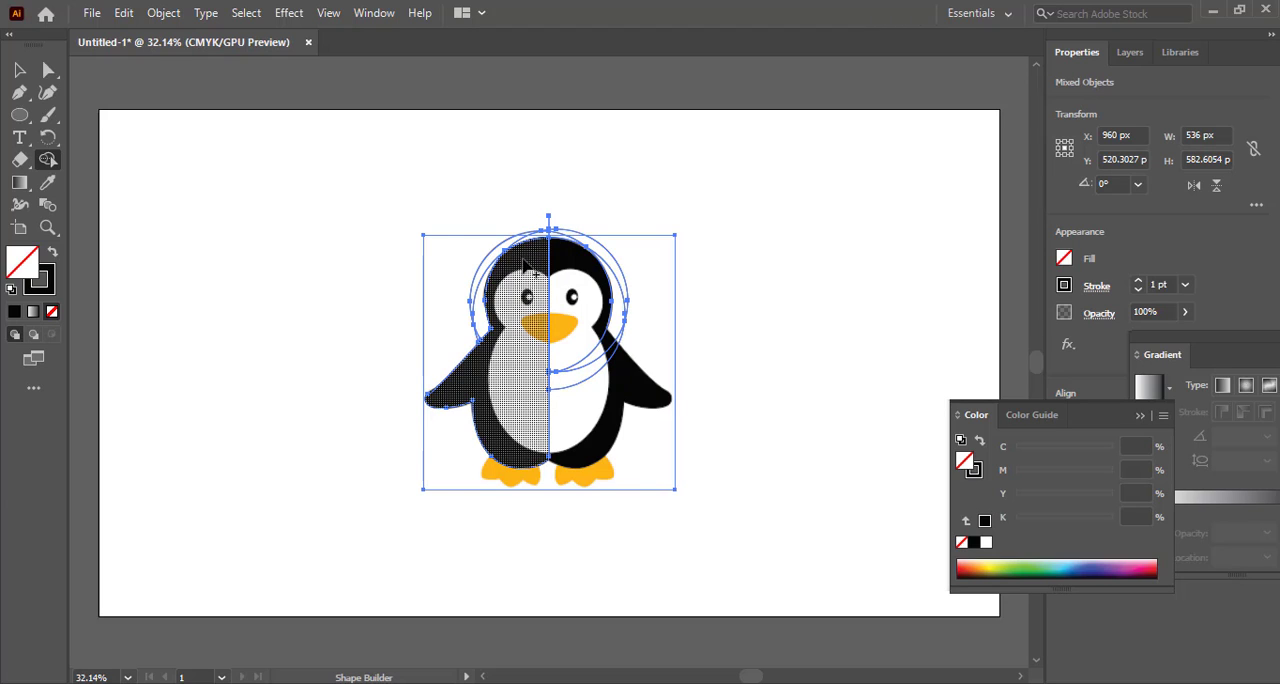
# Remove the circle regions outside the head and the right half of the head with Shape Builder, and clear the selection
pyautogui.moveTo(480, 276); pyautogui.dragTo(482, 278)
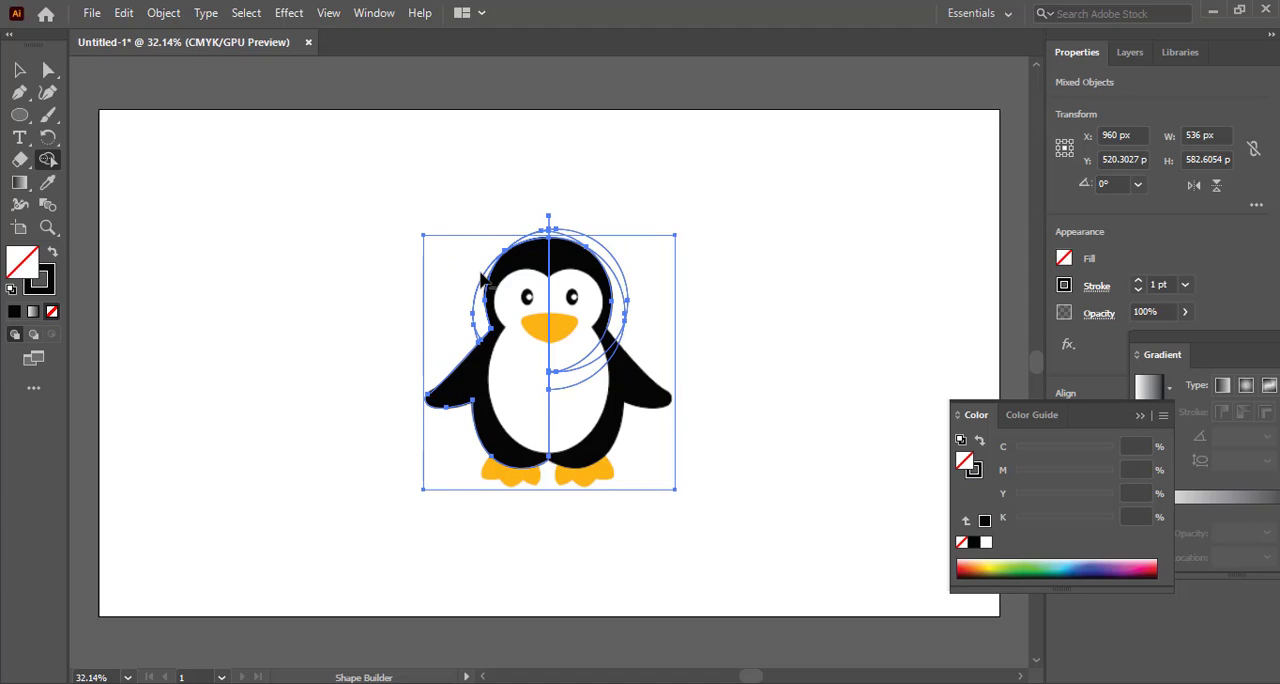
pyautogui.keyDown('alt'); pyautogui.click(481, 280); pyautogui.keyUp('alt')
pyautogui.moveTo(537, 241); pyautogui.dragTo(537, 241)
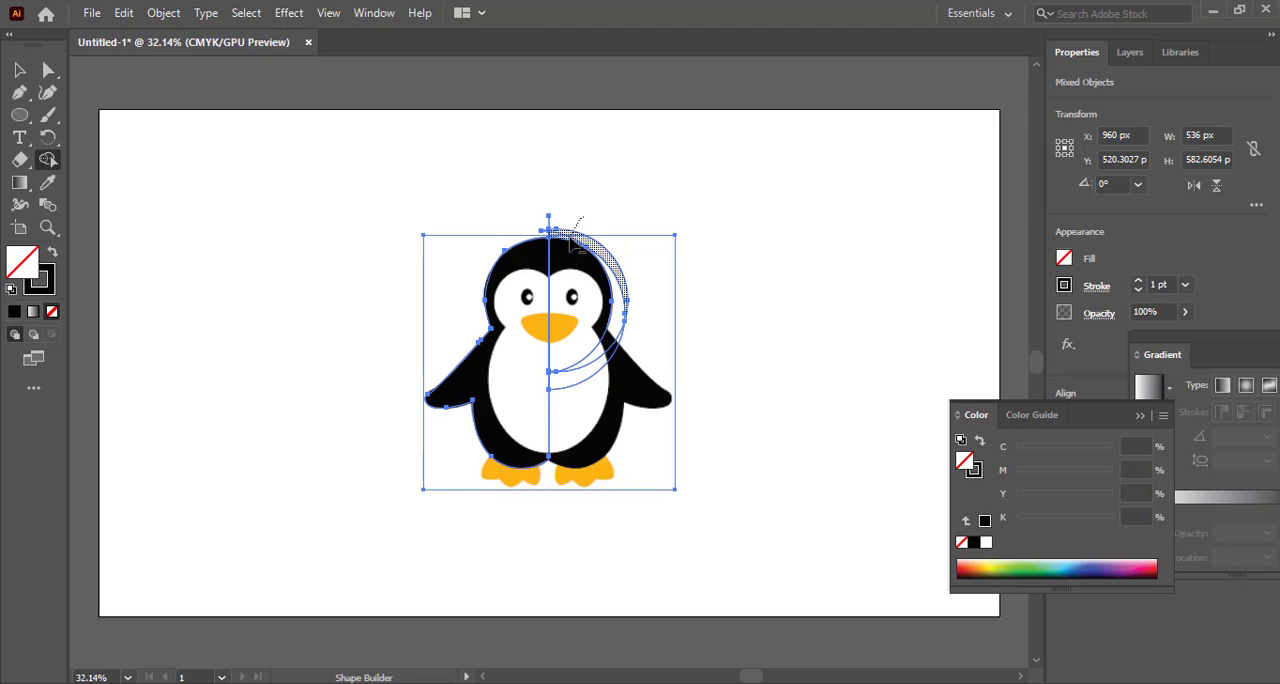
pyautogui.keyDown('alt'); pyautogui.click(575, 229); pyautogui.keyUp('alt')
pyautogui.keyDown('alt'); pyautogui.click(545, 233); pyautogui.keyUp('alt')
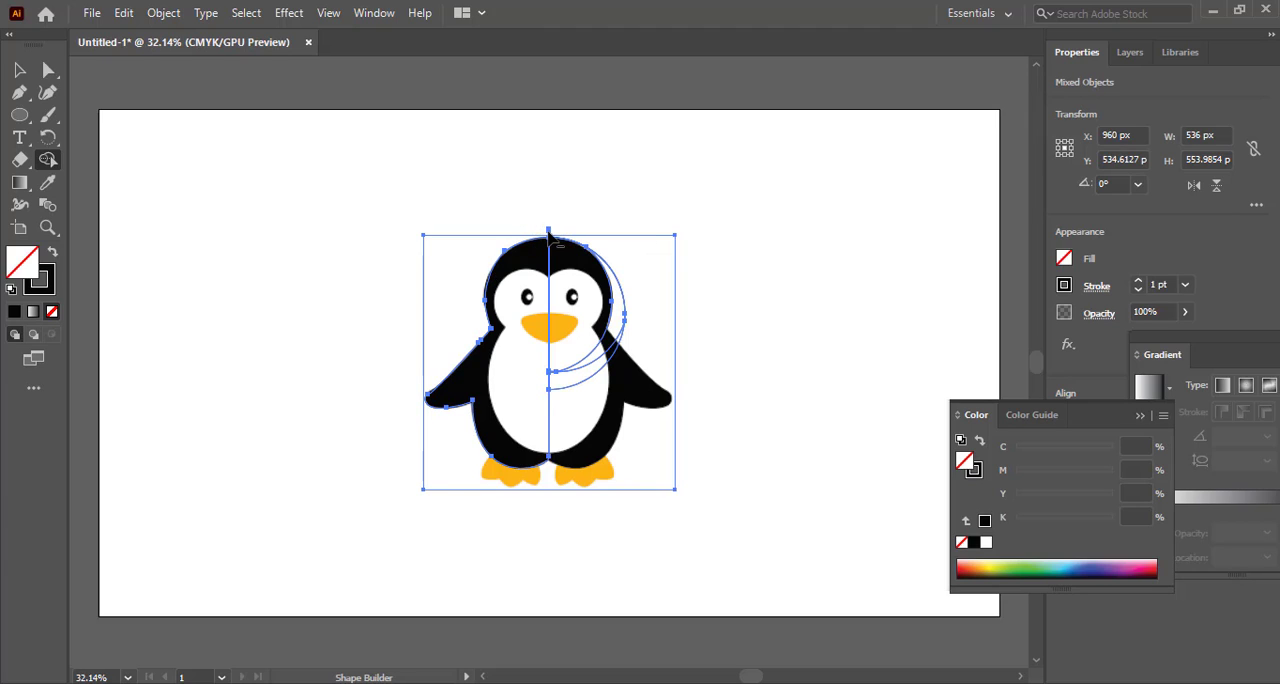
pyautogui.keyDown('alt'); pyautogui.click(551, 233); pyautogui.keyUp('alt')
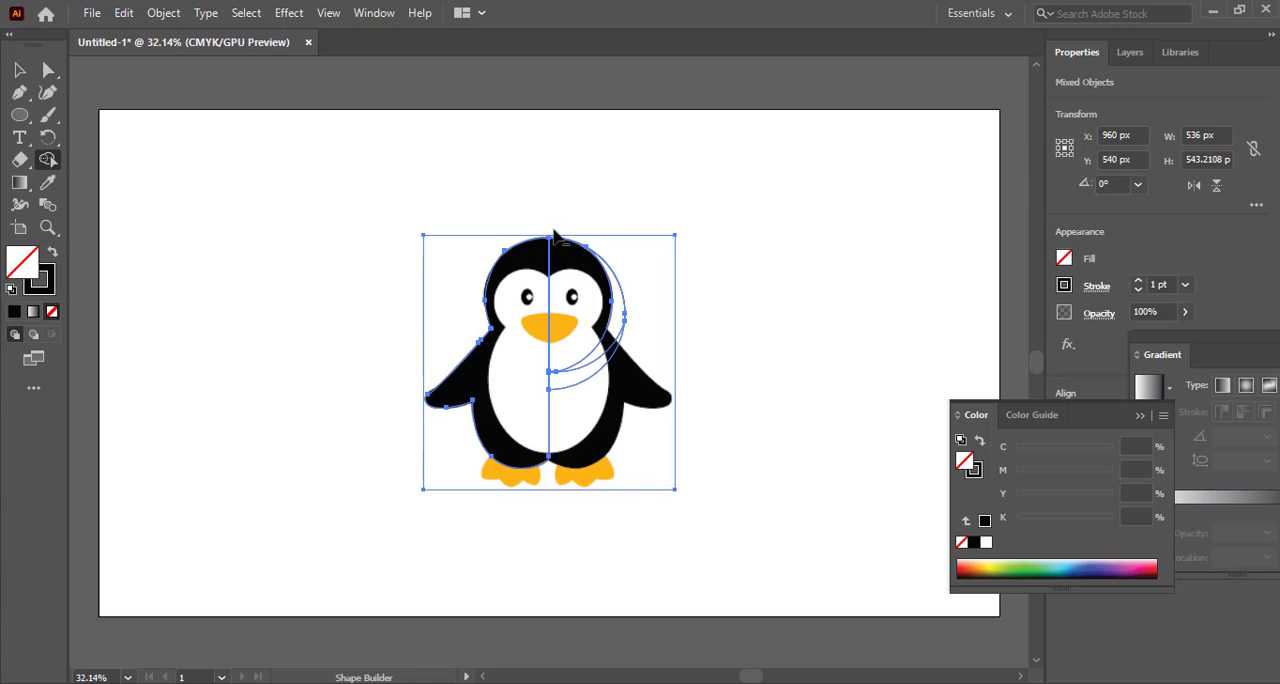
pyautogui.keyDown('alt'); pyautogui.click(620, 285); pyautogui.keyUp('alt')
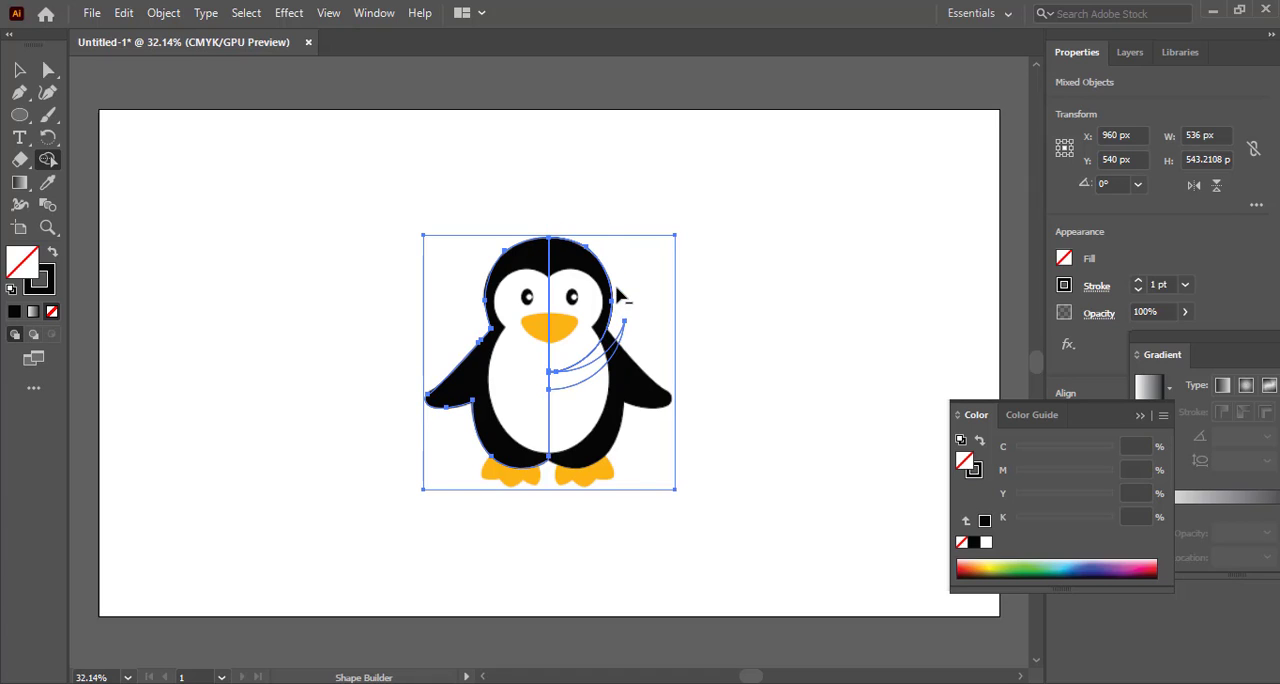
pyautogui.keyDown('alt'); pyautogui.click(624, 355); pyautogui.keyUp('alt')
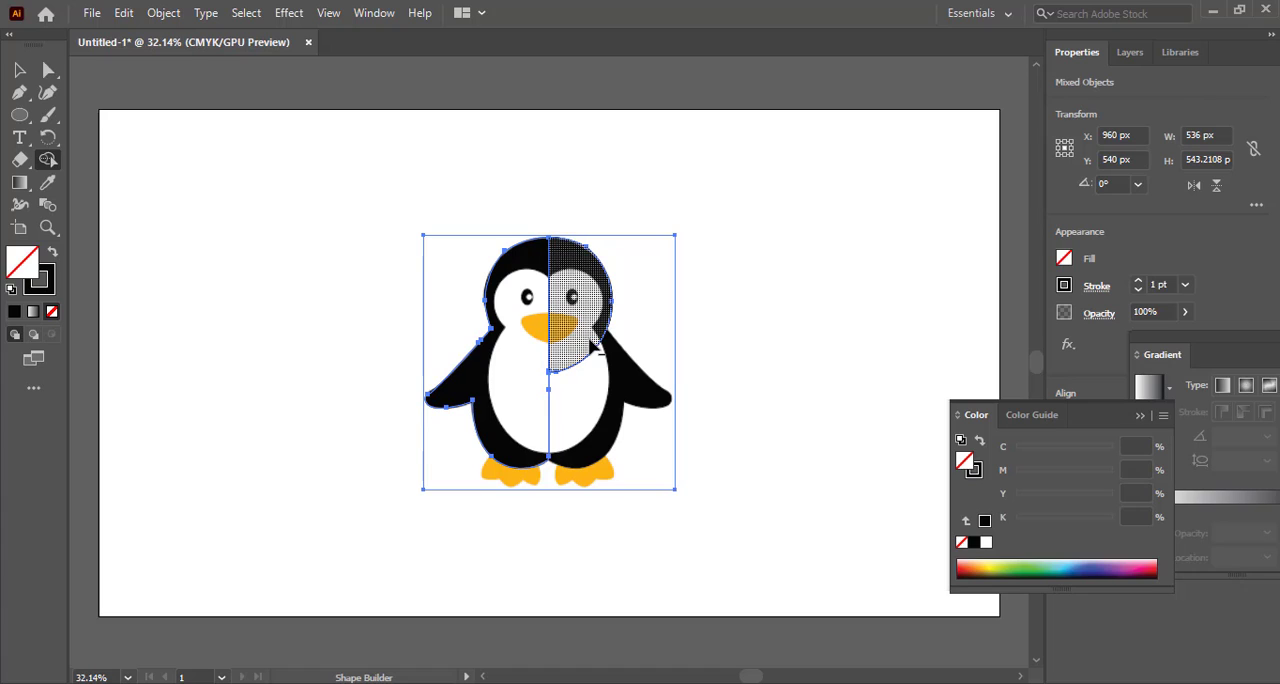
pyautogui.click(590, 345)
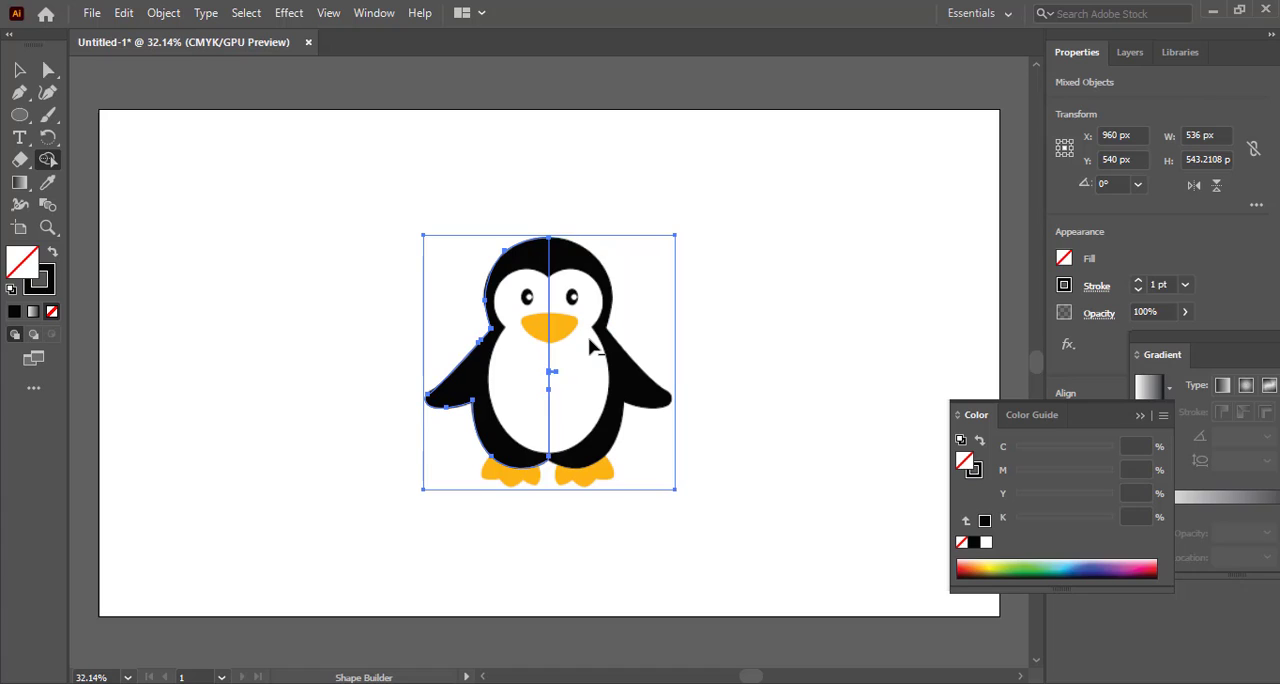
pyautogui.press('v')
pyautogui.click(330, 292)
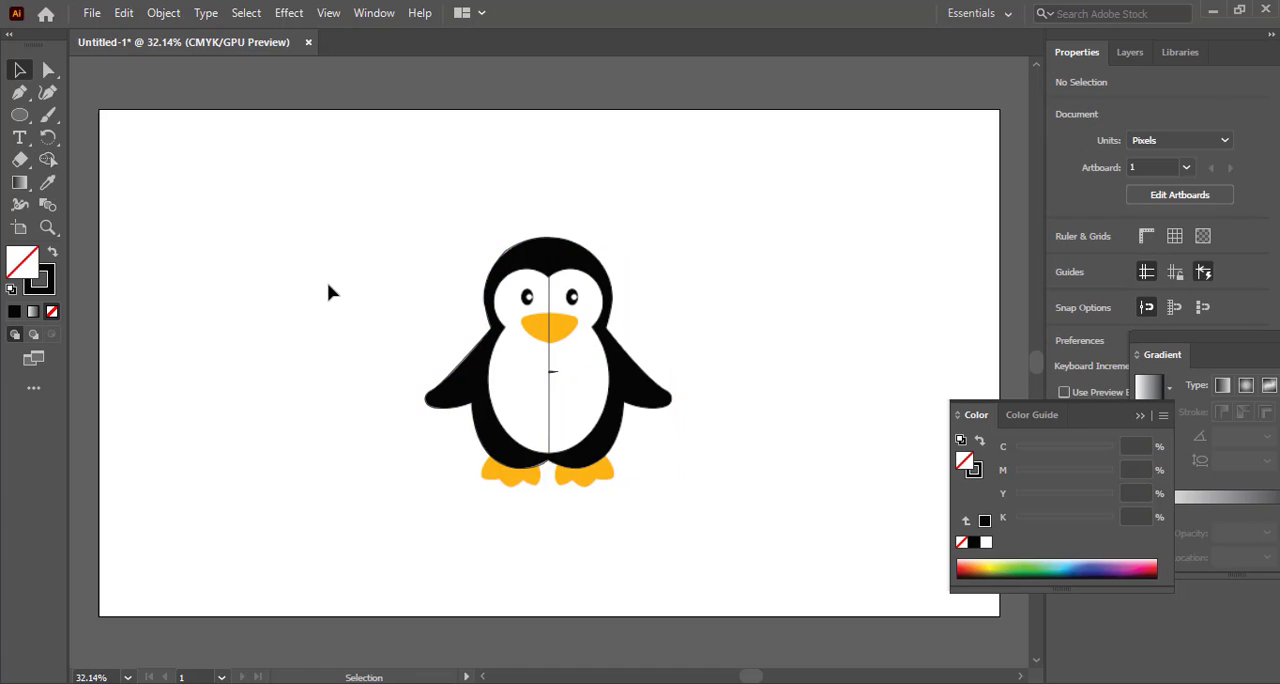
# Make a reflected copy of the left half outline across the vertical axis, previewing the reflection
pyautogui.moveTo(549, 338); pyautogui.dragTo(774, 286)
pyautogui.hotkey('ctrl', 'z')
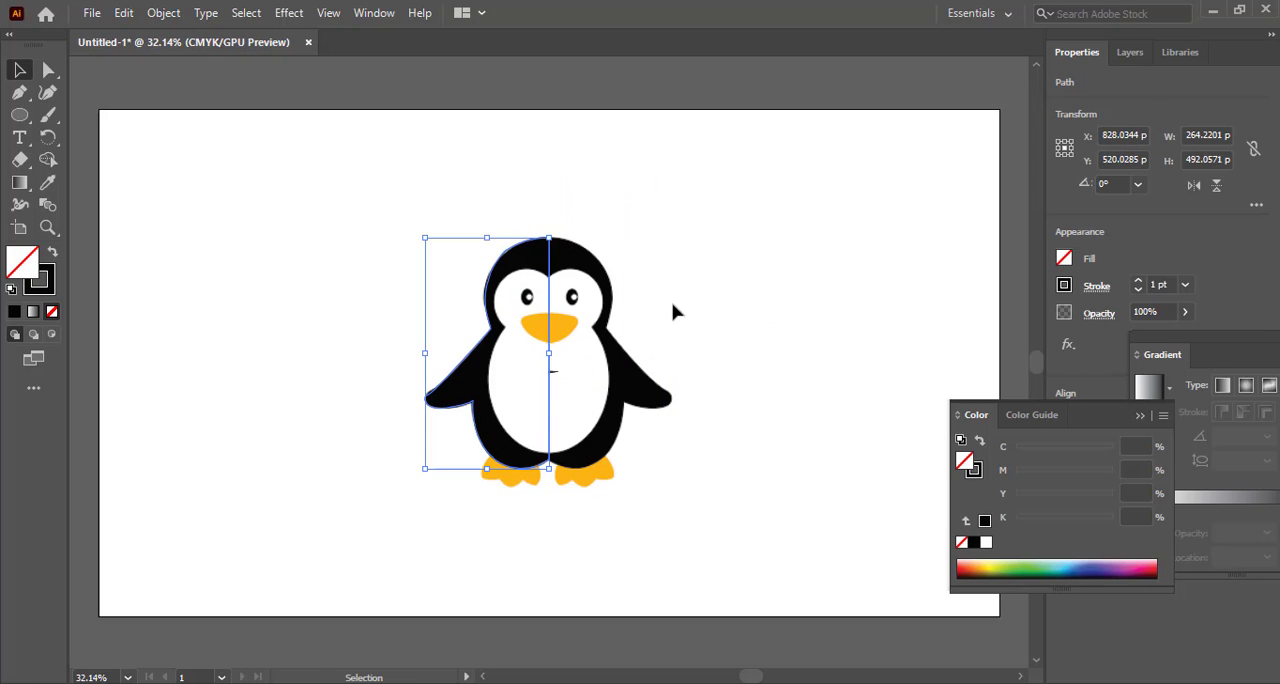
pyautogui.rightClick(548, 348)
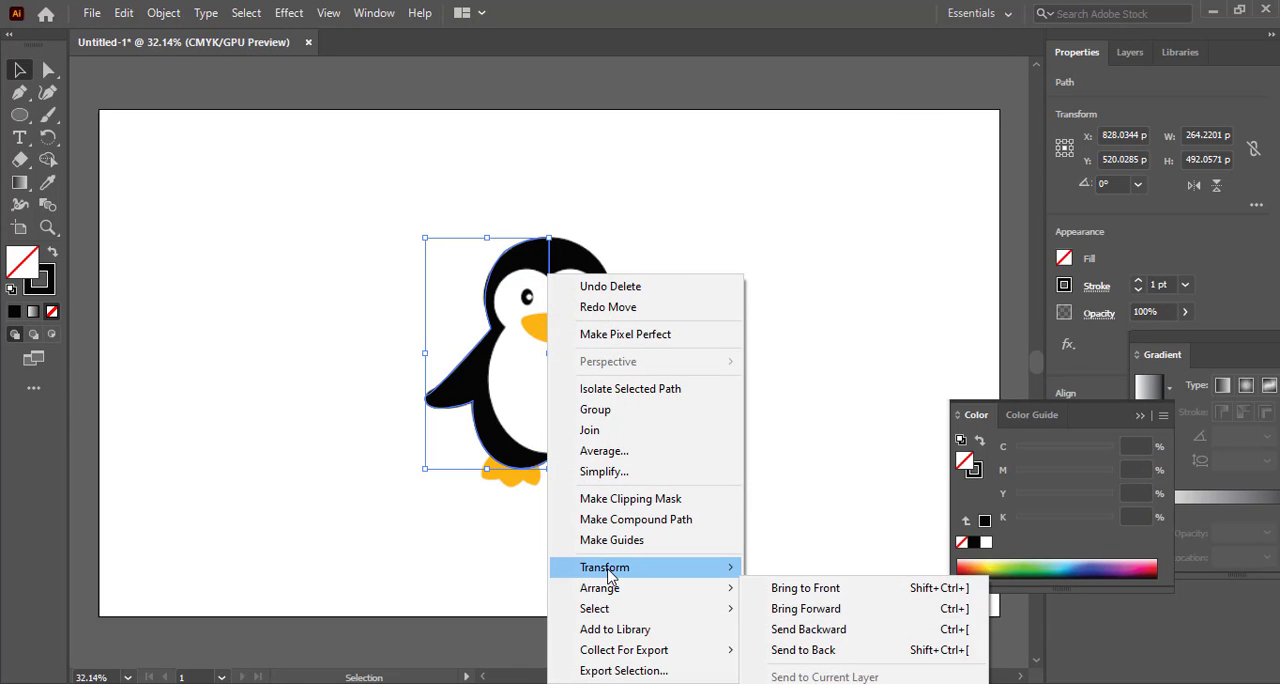
pyautogui.moveTo(728, 570)
pyautogui.click(808, 478)
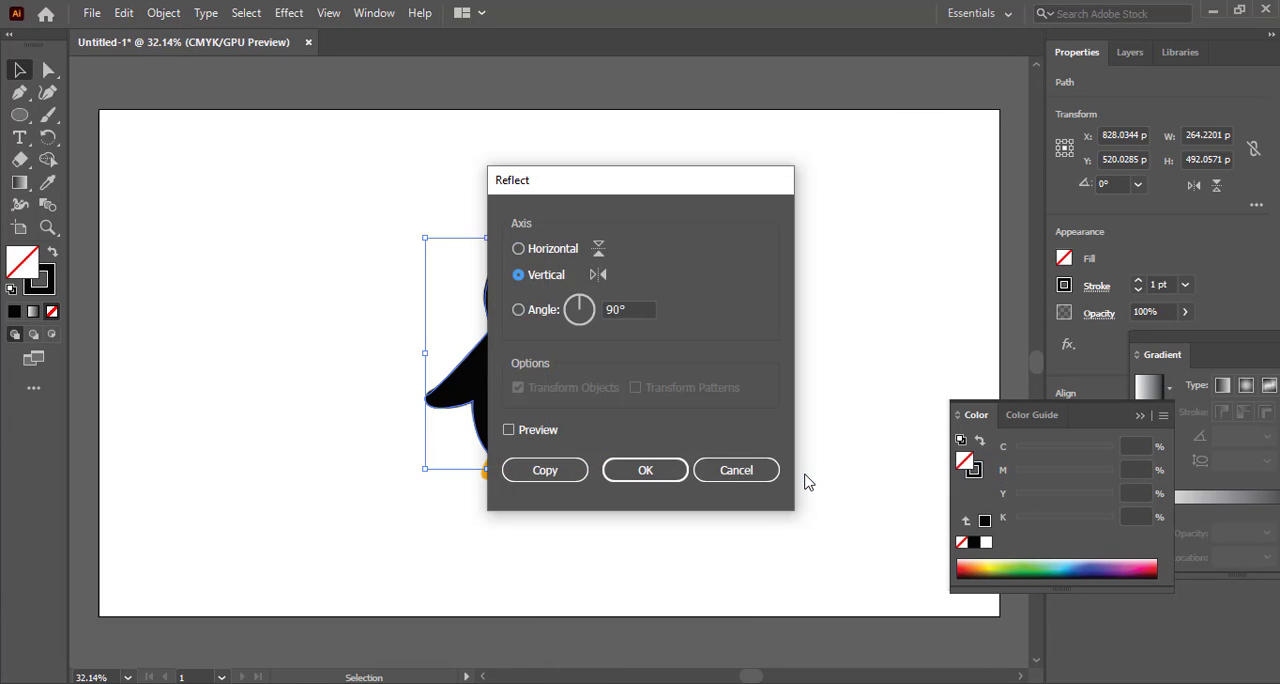
pyautogui.moveTo(659, 184); pyautogui.dragTo(857, 176)
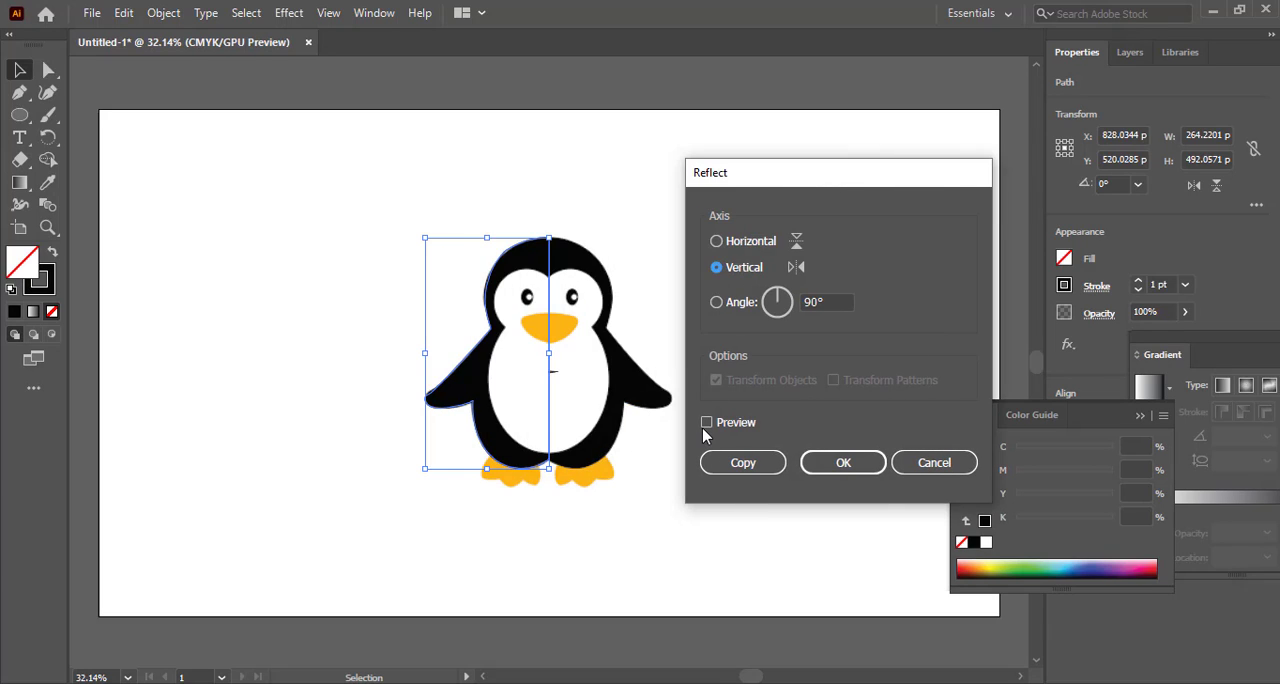
pyautogui.click(707, 423)
pyautogui.click(713, 462)
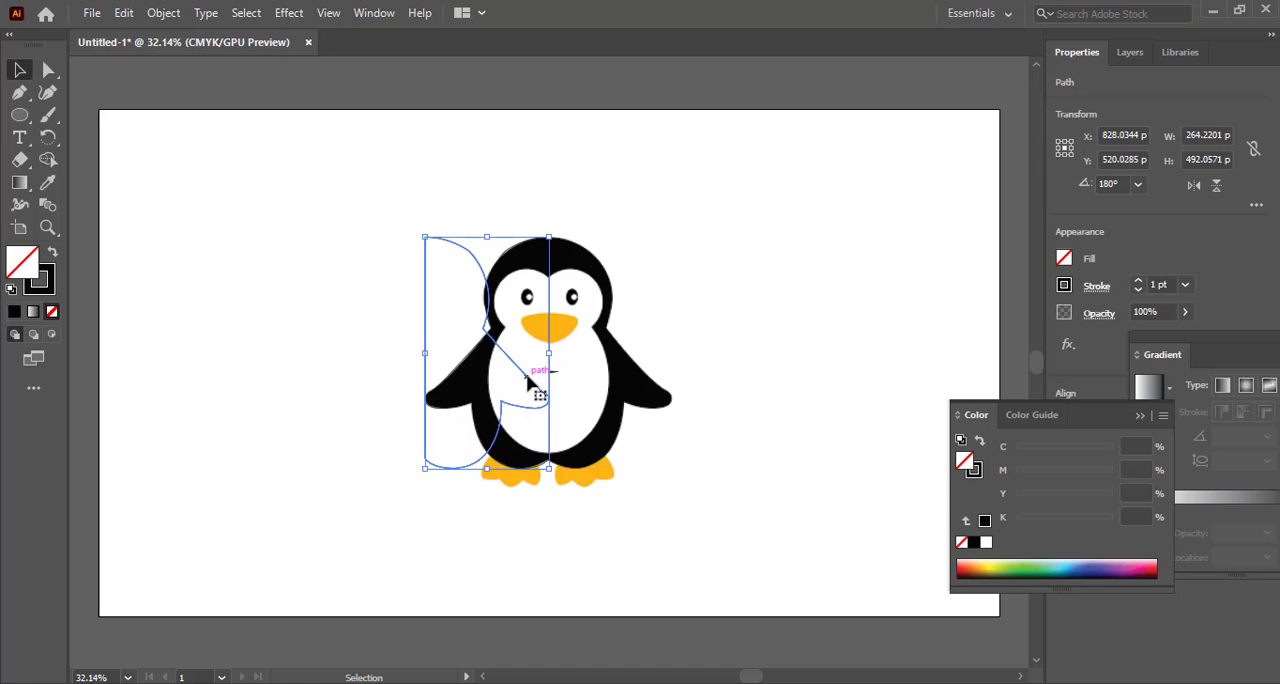
# Nudge the mirrored half right to X 1090.0344 px so it meets the left half at the penguin's centre line
pyautogui.press('Right')
pyautogui.press('Right')
pyautogui.press('Right')
pyautogui.press('Right')
pyautogui.press('Right')
pyautogui.press('Right')
pyautogui.press('Right')
pyautogui.press('Right')
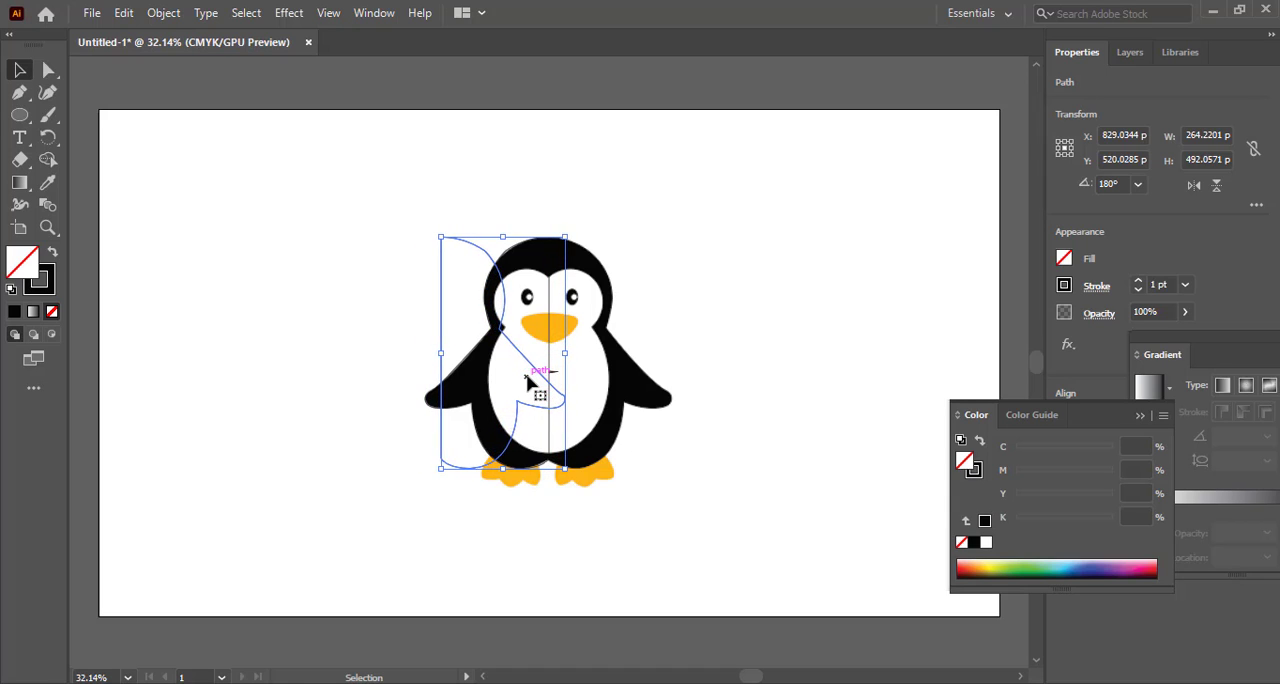
pyautogui.press('Right')
pyautogui.press('Right')
pyautogui.press('Right')
pyautogui.press('Right')
pyautogui.press('Right')
pyautogui.press('Right')
pyautogui.press('Right')
pyautogui.press('Right')
pyautogui.press('Right')
pyautogui.press('Right')
pyautogui.press('Right')
pyautogui.press('Right')
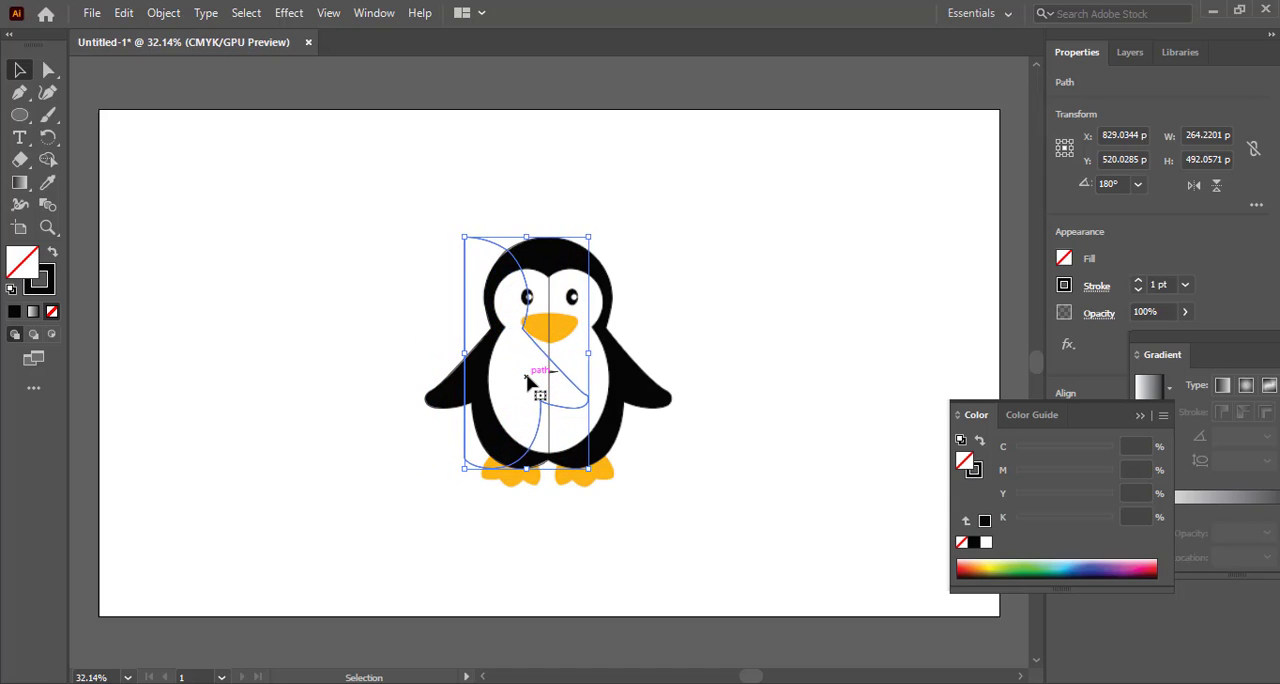
pyautogui.press('Right')
pyautogui.press('Right')
pyautogui.press('Right')
pyautogui.press('Right')
pyautogui.press('Right')
pyautogui.press('Right')
pyautogui.press('Right')
pyautogui.press('Right')
pyautogui.press('Right')
pyautogui.press('Right')
pyautogui.press('Right')
pyautogui.press('Right')
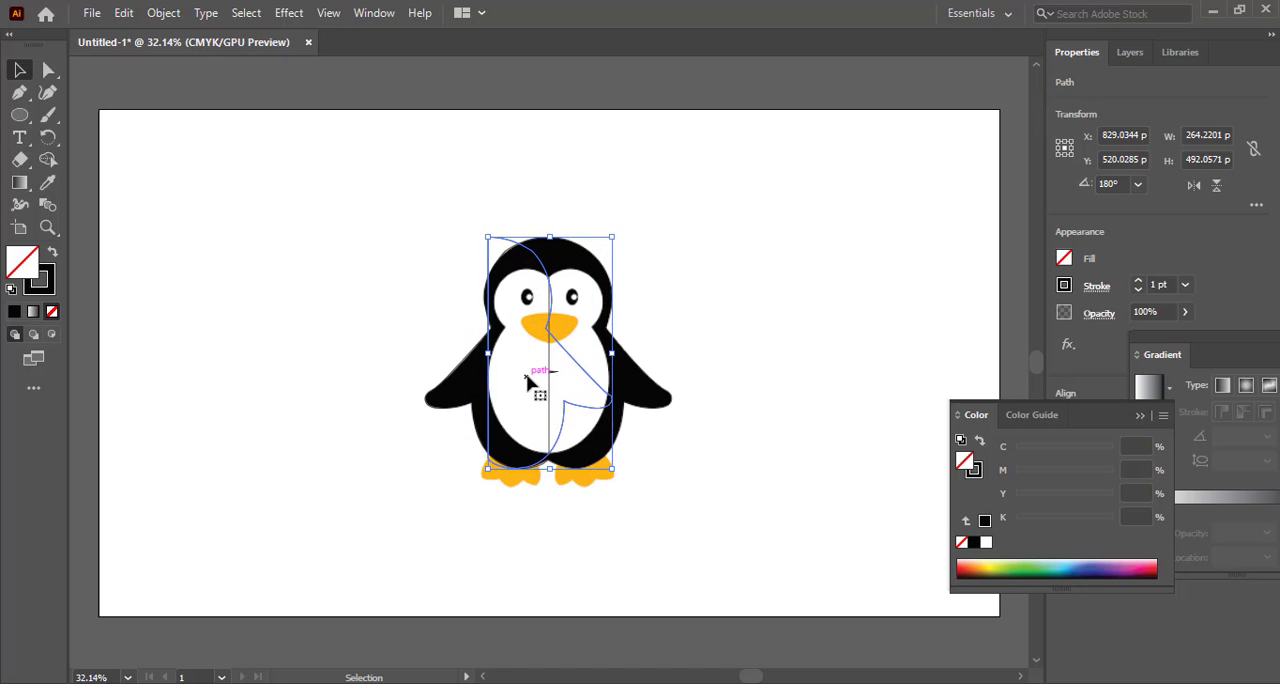
pyautogui.press('Right')
pyautogui.press('Right')
pyautogui.press('Right')
pyautogui.press('Right')
pyautogui.press('Right')
pyautogui.press('Right')
pyautogui.press('Right')
pyautogui.press('Right')
pyautogui.press('Right')
pyautogui.press('Right')
pyautogui.press('Right')
pyautogui.press('Right')
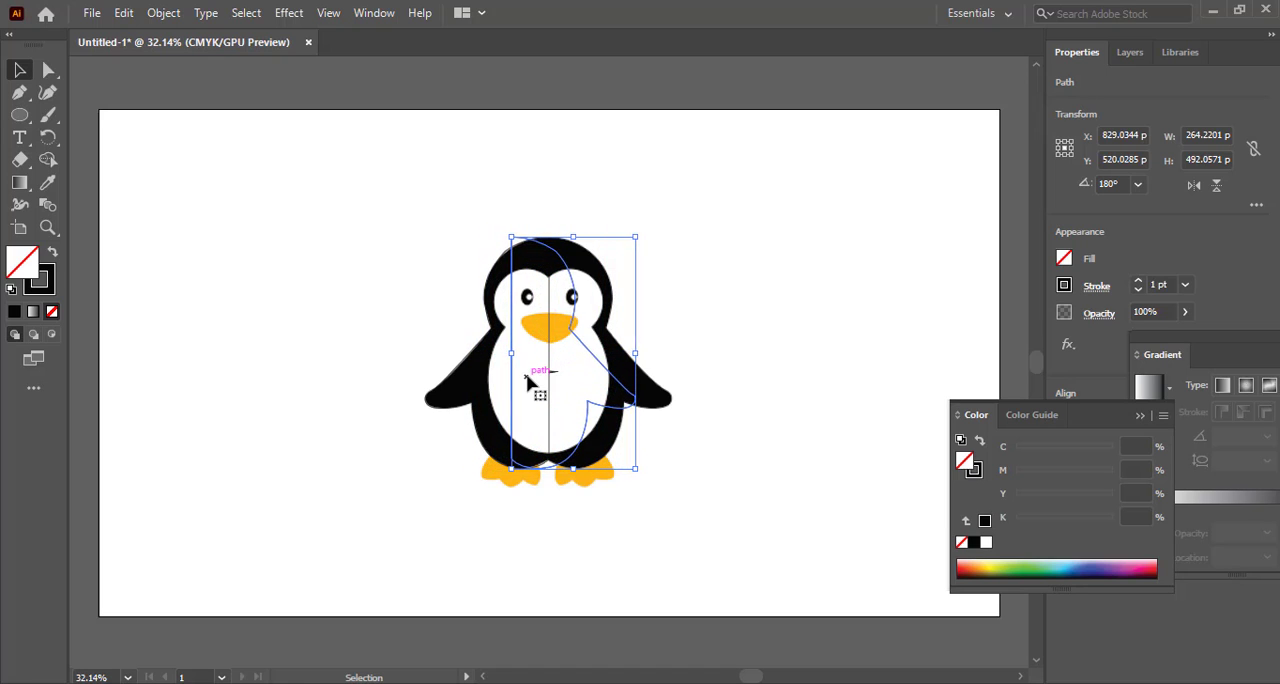
pyautogui.press('Right')
pyautogui.press('Right')
pyautogui.press('Right')
pyautogui.press('Right')
pyautogui.press('Right')
pyautogui.press('Right')
pyautogui.press('Right')
pyautogui.press('Right')
pyautogui.press('Right')
pyautogui.press('Right')
pyautogui.press('Right')
pyautogui.press('Right')
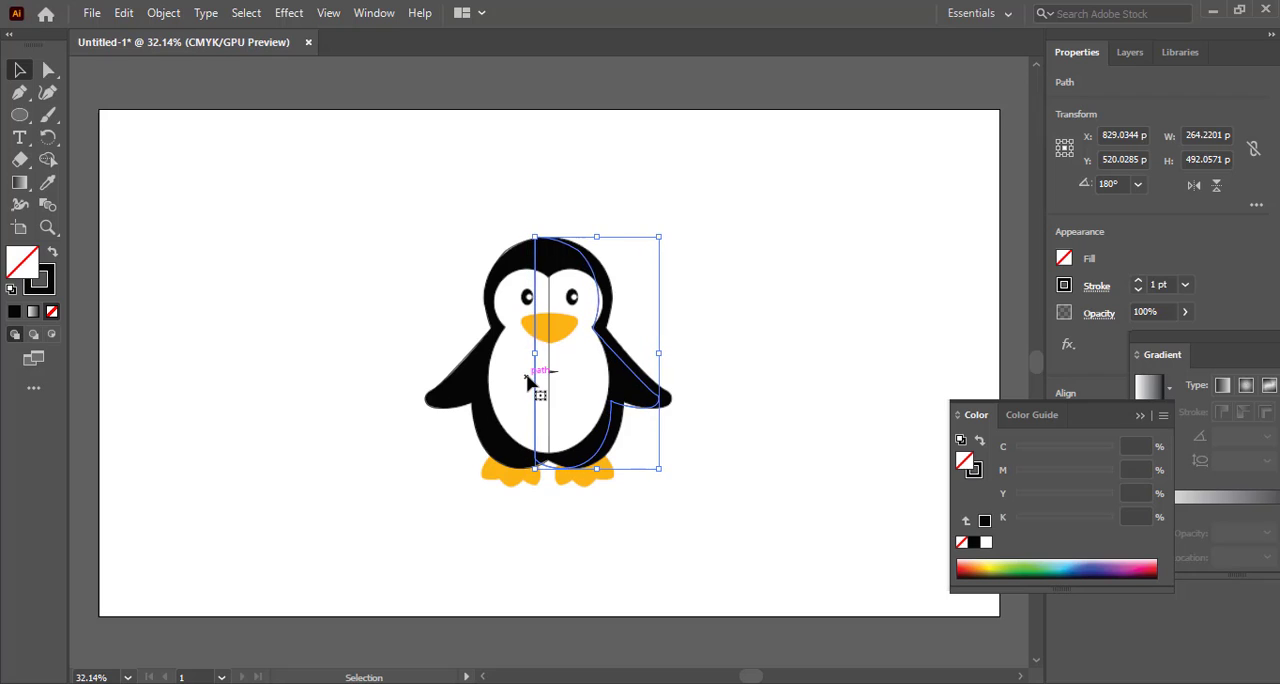
pyautogui.press('Right')
pyautogui.press('Right')
pyautogui.press('Right')
pyautogui.press('Right')
pyautogui.press('Right')
pyautogui.press('Right')
pyautogui.press('Right')
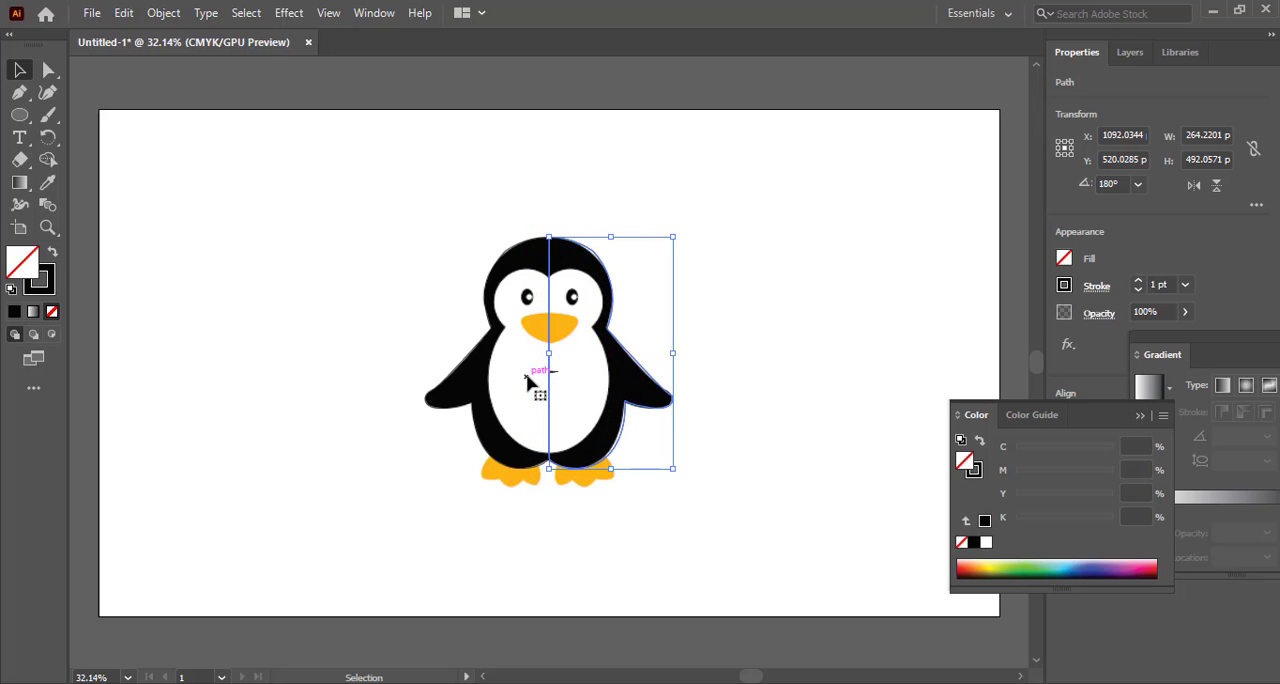
pyautogui.press('Left')
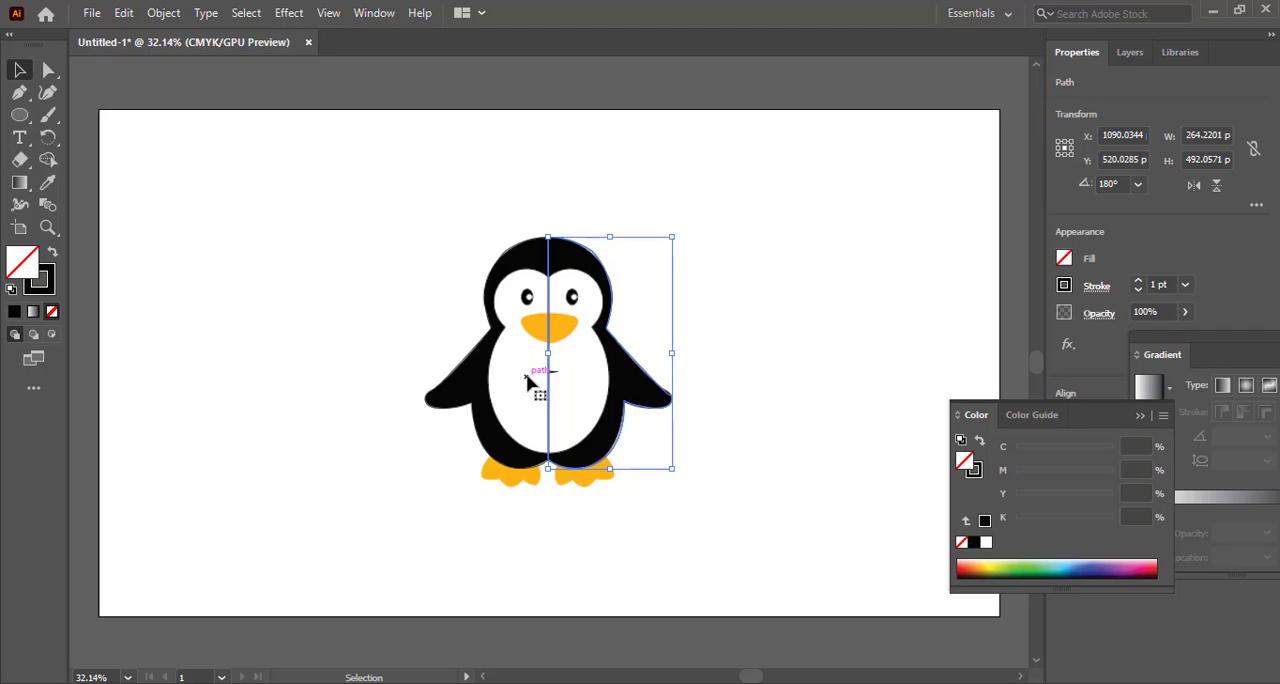
pyautogui.click(403, 231)
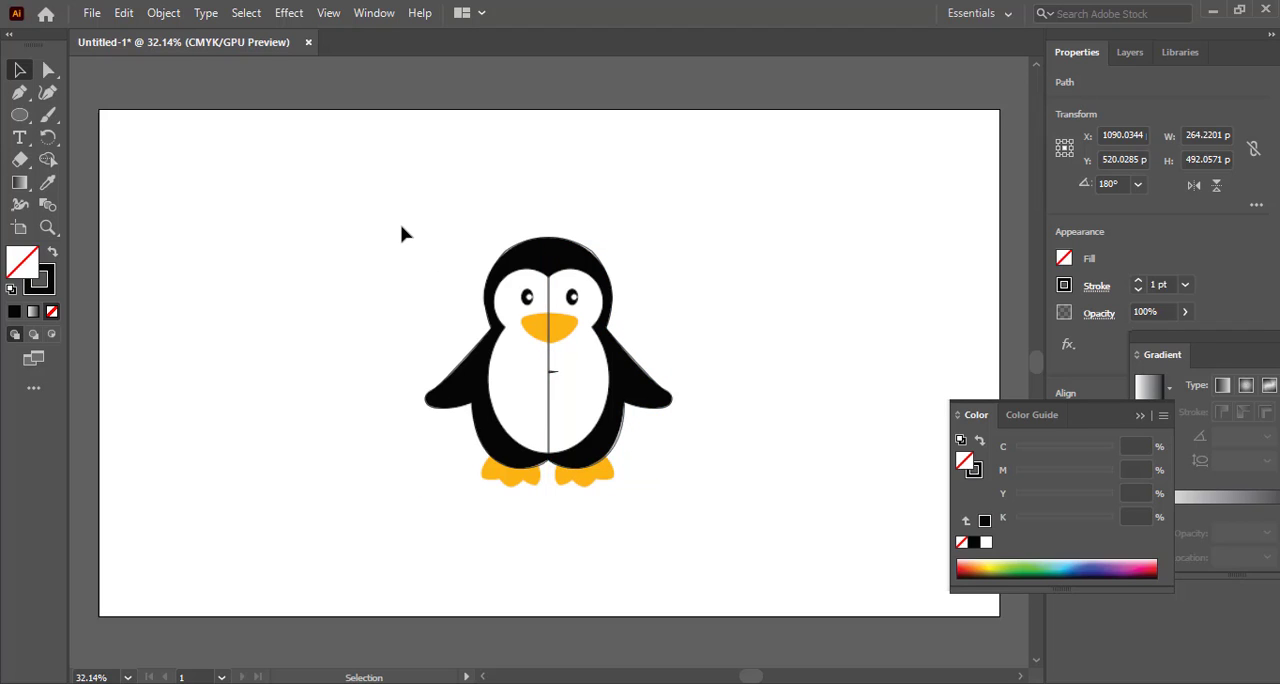
# Select both halves and merge them across the centre line into one penguin outline with Shape Builder
pyautogui.click(492, 315)
pyautogui.moveTo(416, 222); pyautogui.dragTo(688, 504)
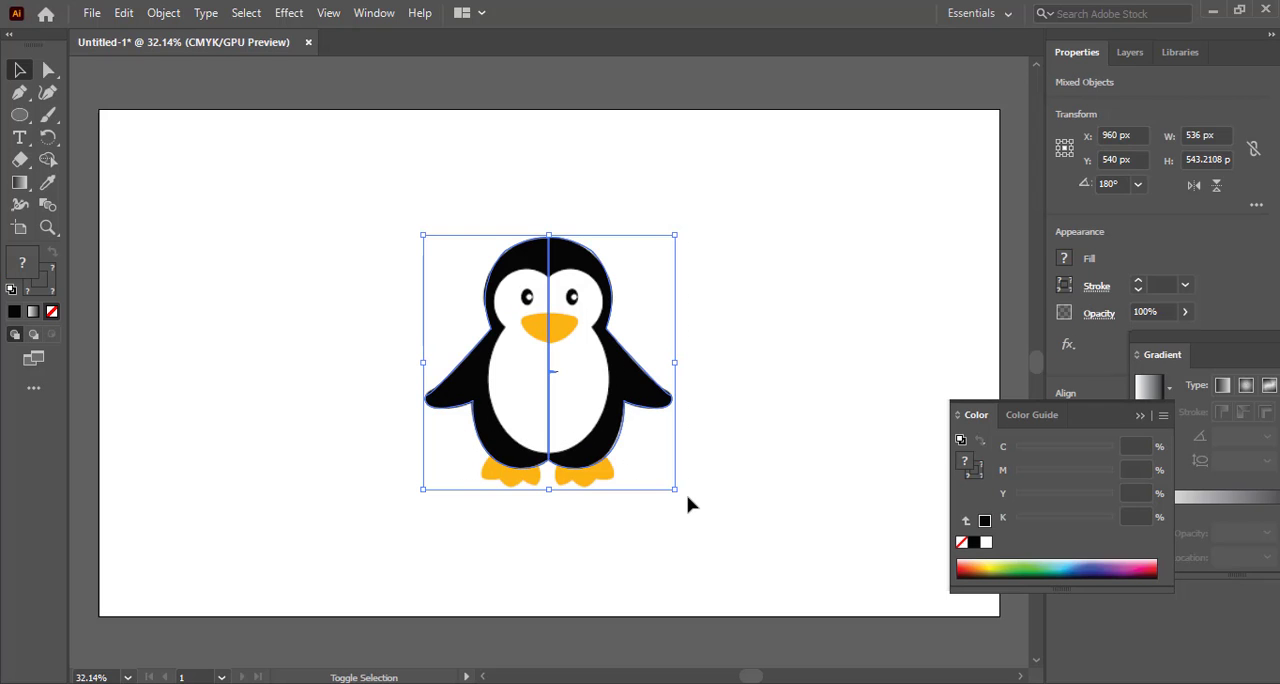
pyautogui.hotkey('shift', 'm')
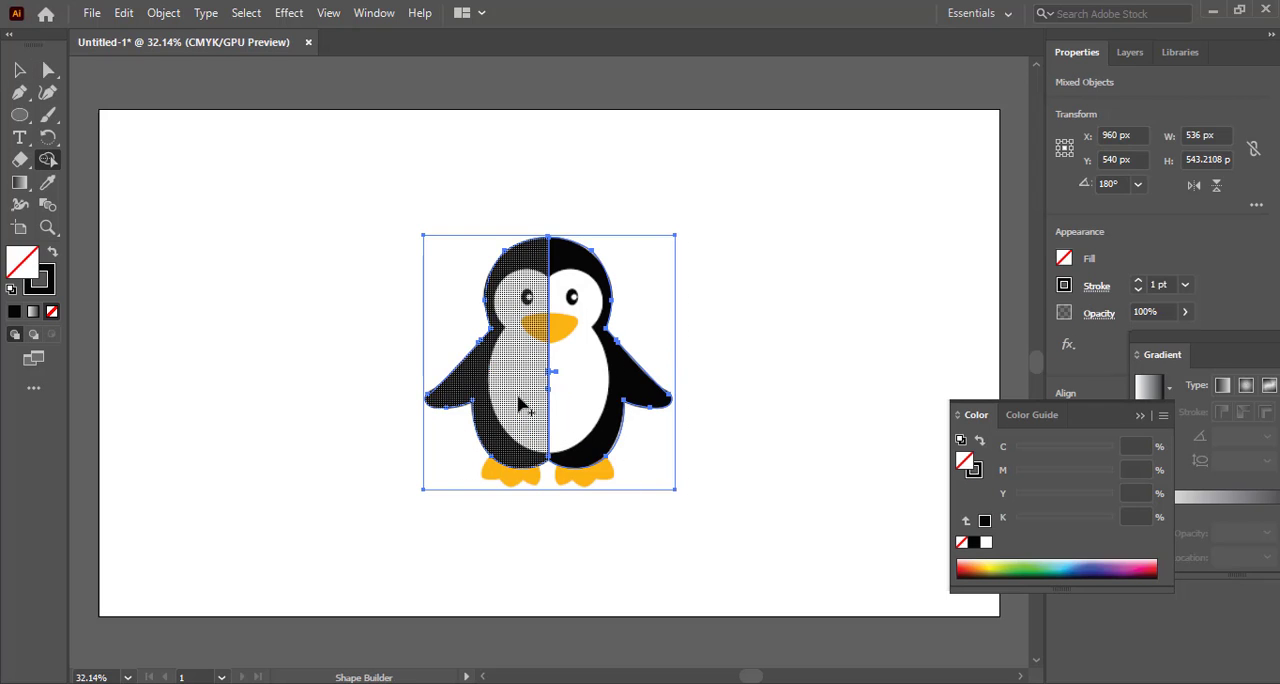
pyautogui.moveTo(549, 397); pyautogui.dragTo(565, 404)
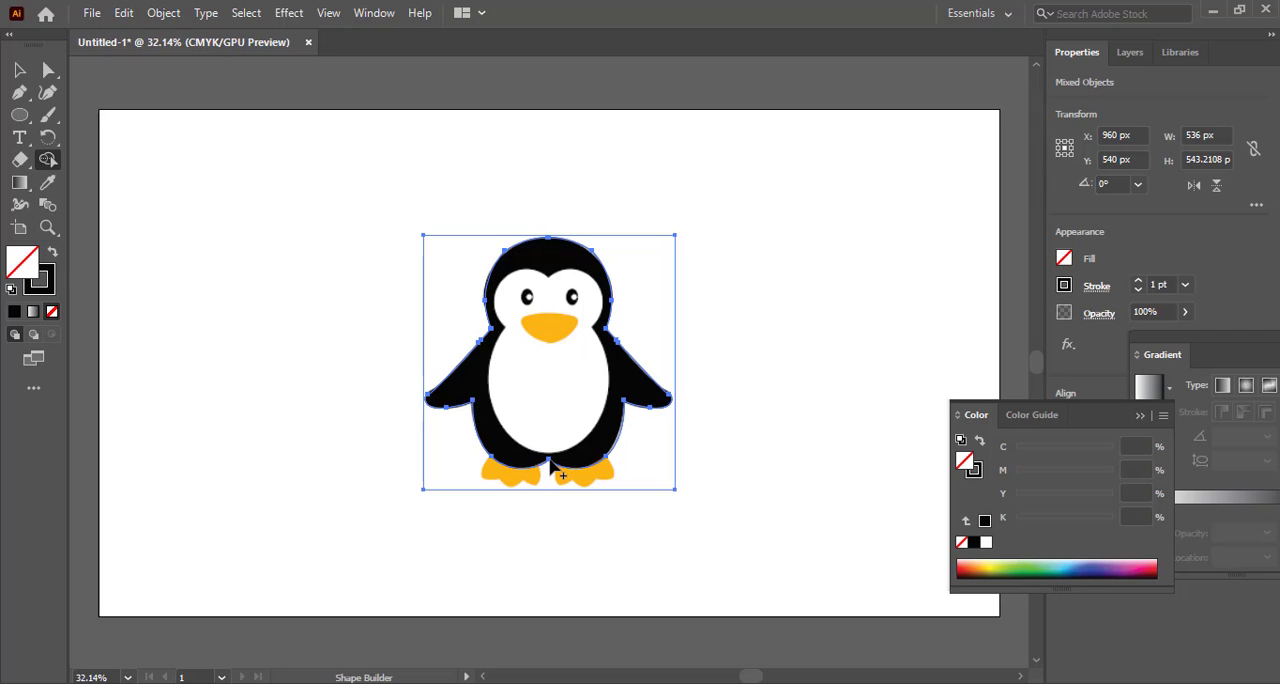
pyautogui.press('v')
pyautogui.click(295, 399)
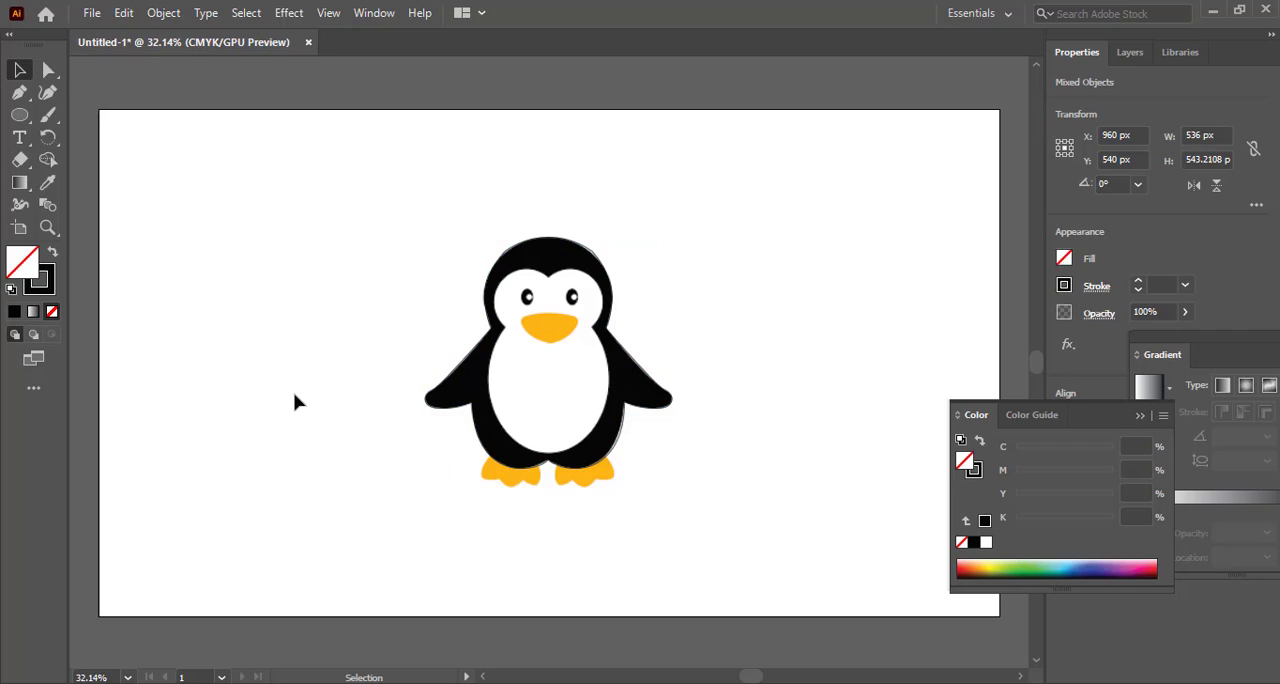
# Move the merged penguin outline aside to check it, and undo the move
pyautogui.click(605, 275)
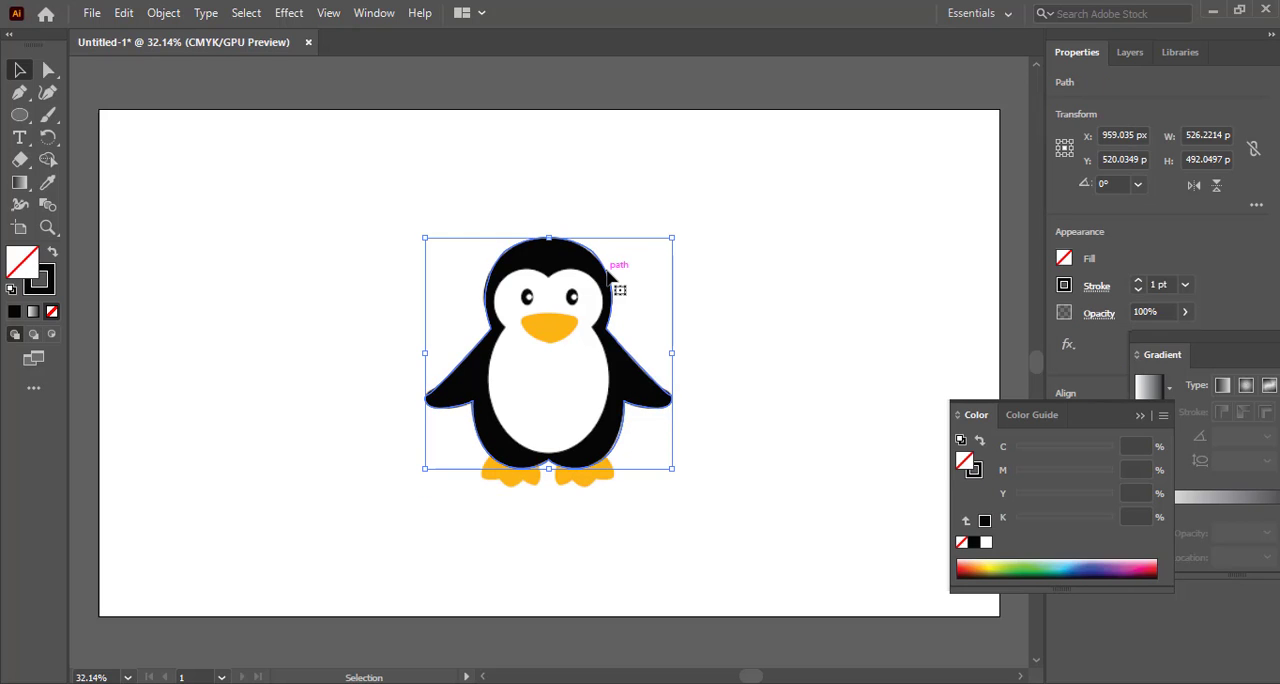
pyautogui.click(591, 212)
pyautogui.moveTo(589, 269); pyautogui.dragTo(678, 195)
pyautogui.hotkey('ctrl', 'z')
# Draw an ellipse about 22 by 34 px over the penguin's left eye
pyautogui.click(19, 114)
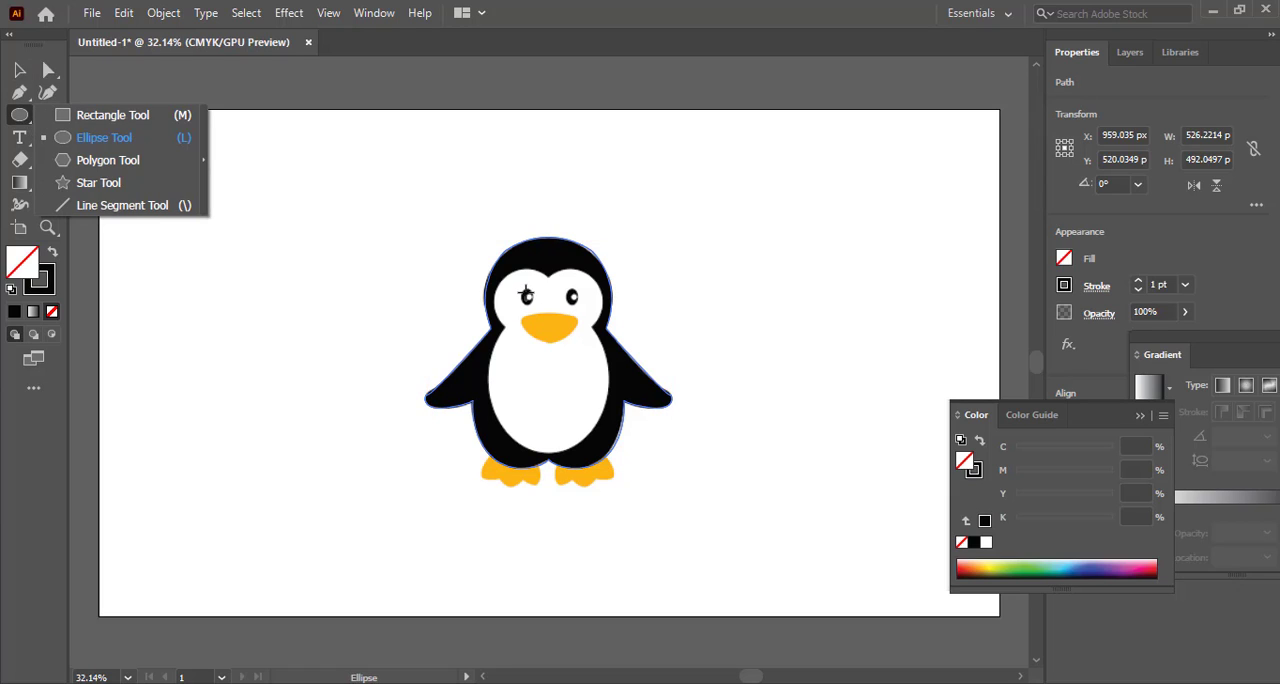
pyautogui.moveTo(527, 293); pyautogui.dragTo(536, 308)
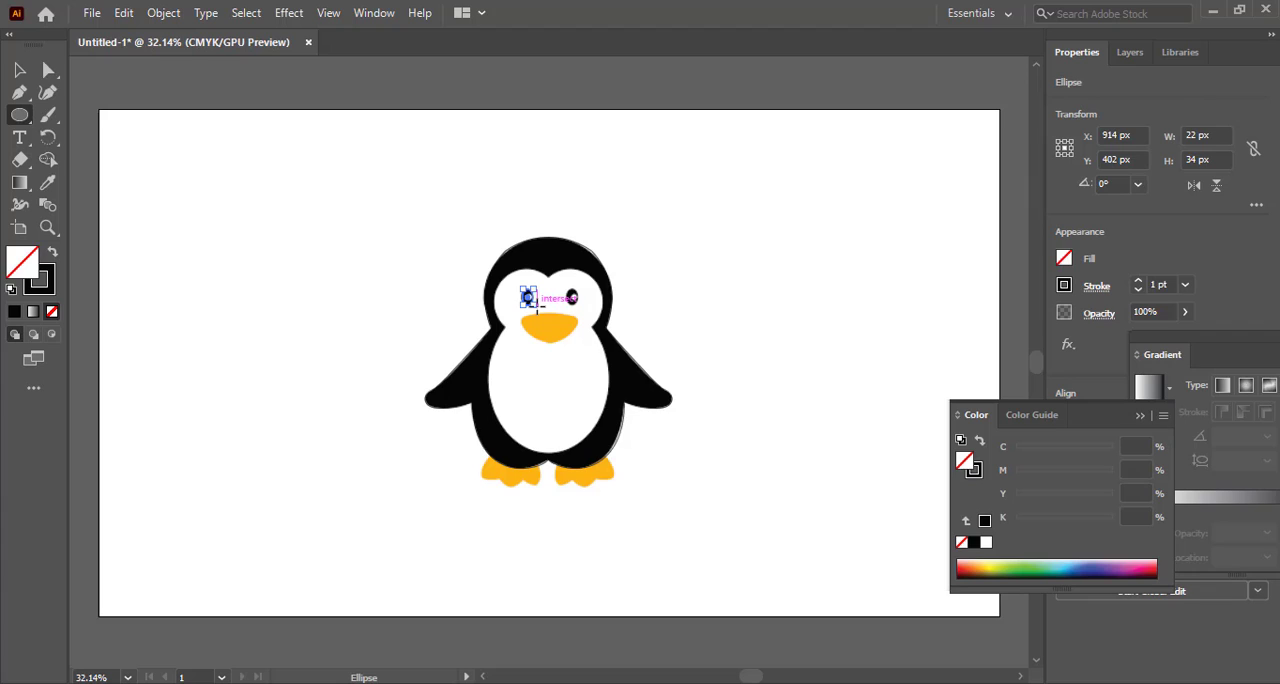
# Duplicate the left-eye ellipse horizontally onto the penguin's right eye, placing the copy at X 1008 px
pyautogui.press('c')
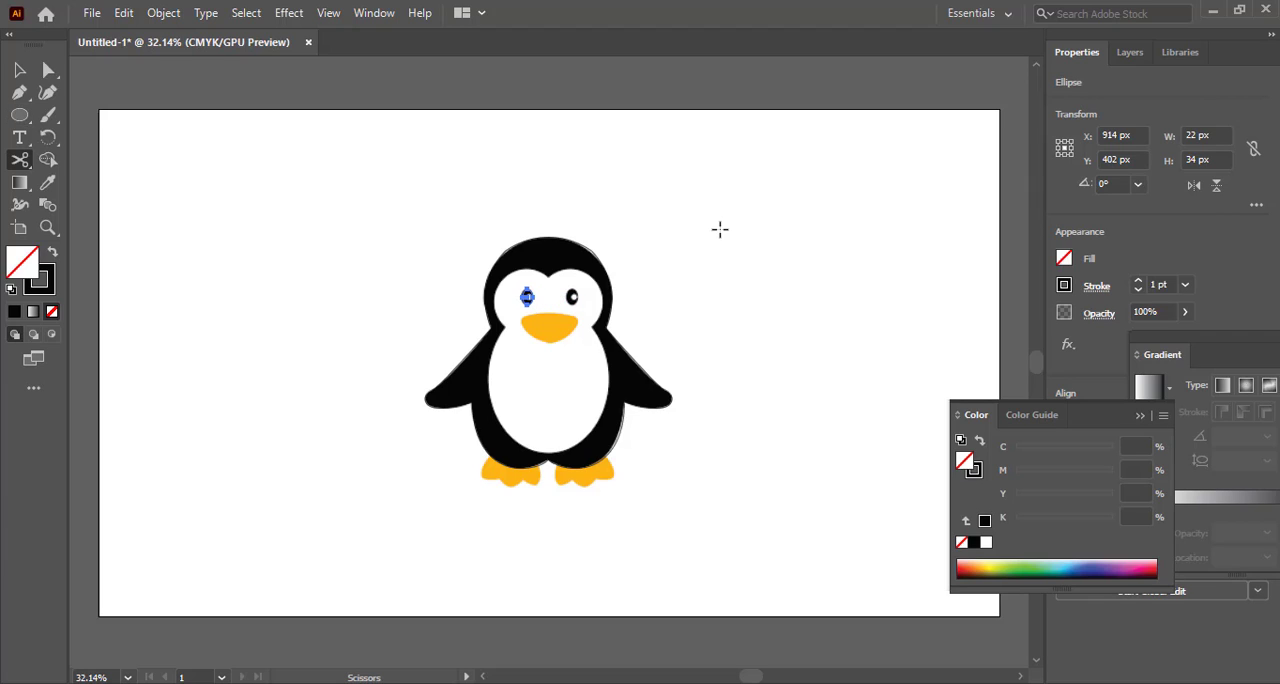
pyautogui.press('v')
pyautogui.click(720, 230)
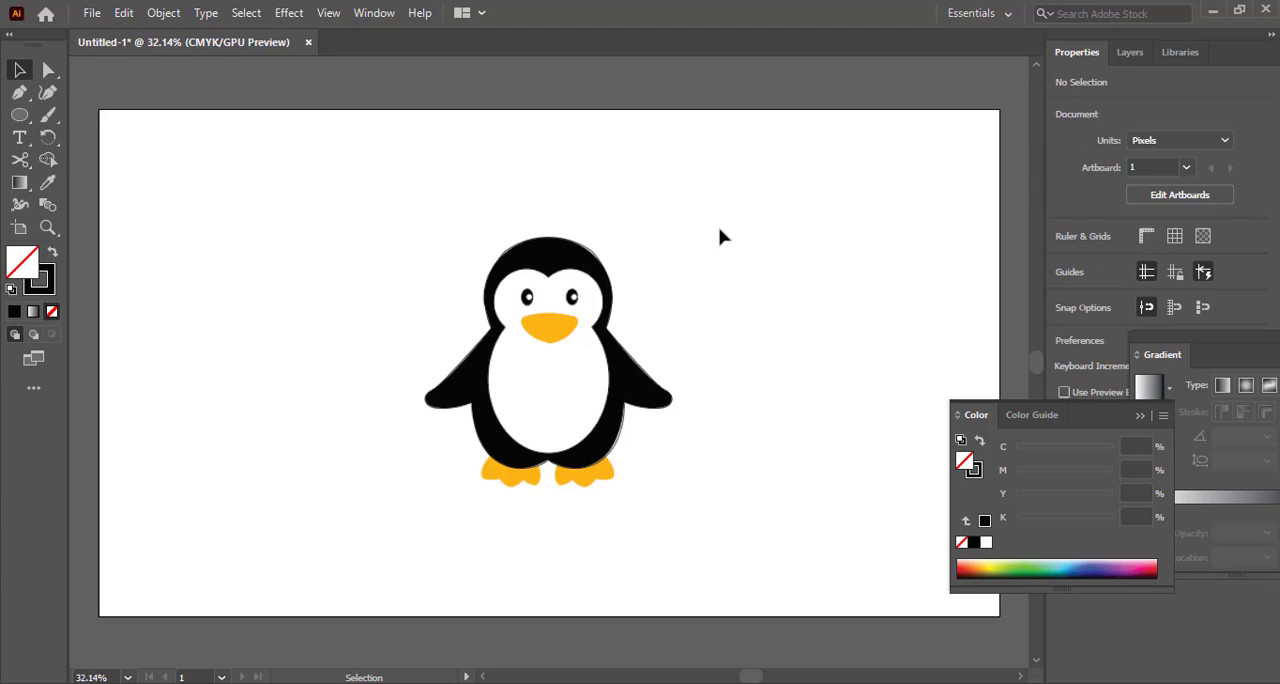
pyautogui.click(529, 300)
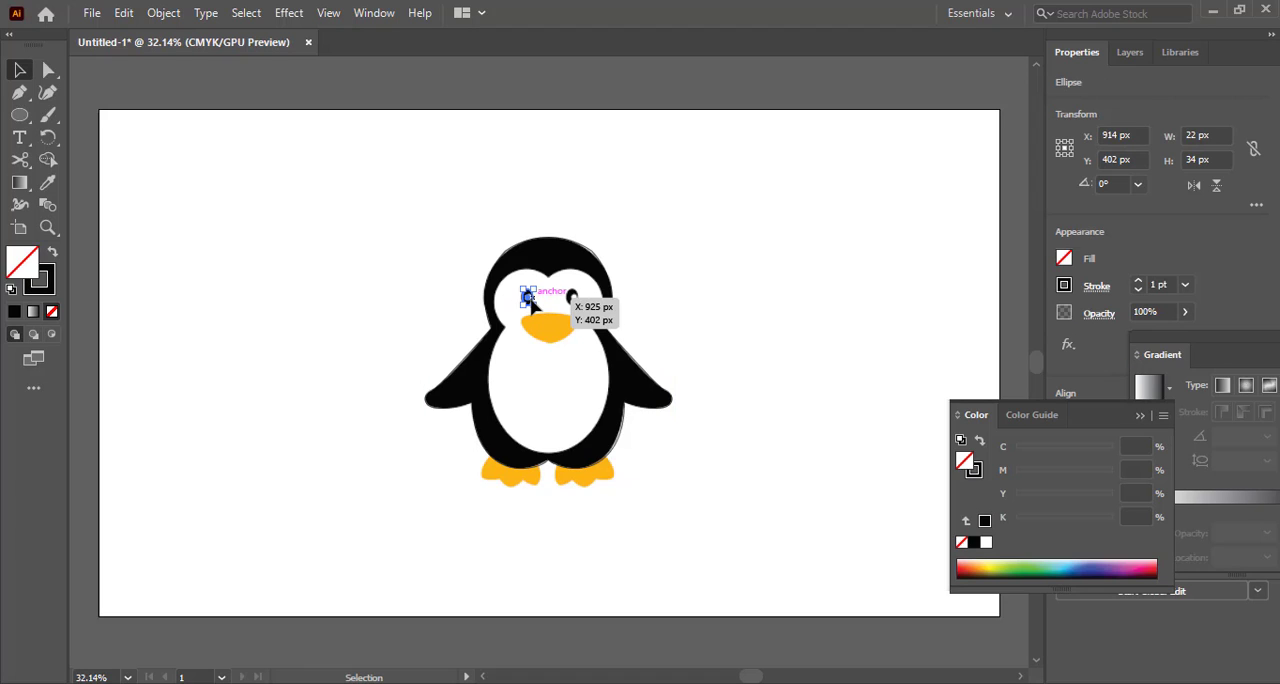
pyautogui.moveTo(530, 301); pyautogui.dragTo(575, 303)
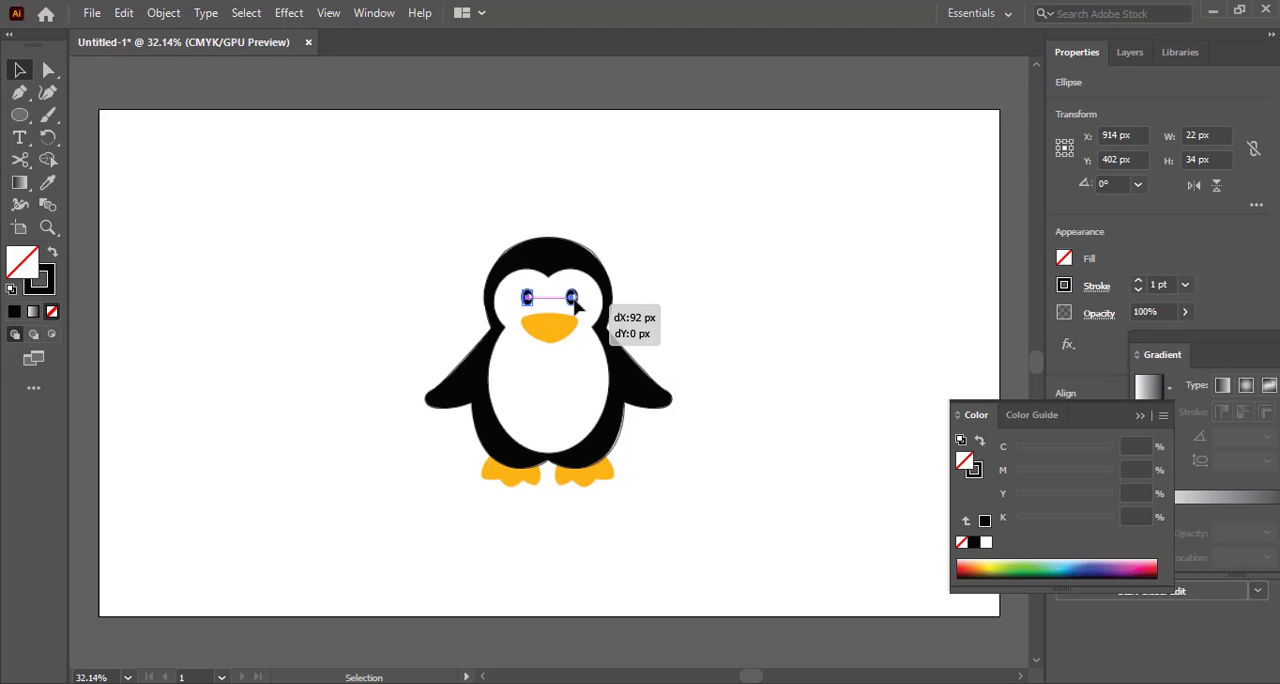
pyautogui.moveTo(577, 306); pyautogui.dragTo(577, 305)
# Fit the ellipses to the eyes by nudging the right-eye one slightly right and raising the left-eye one to Y 401 px
pyautogui.click(48, 228)
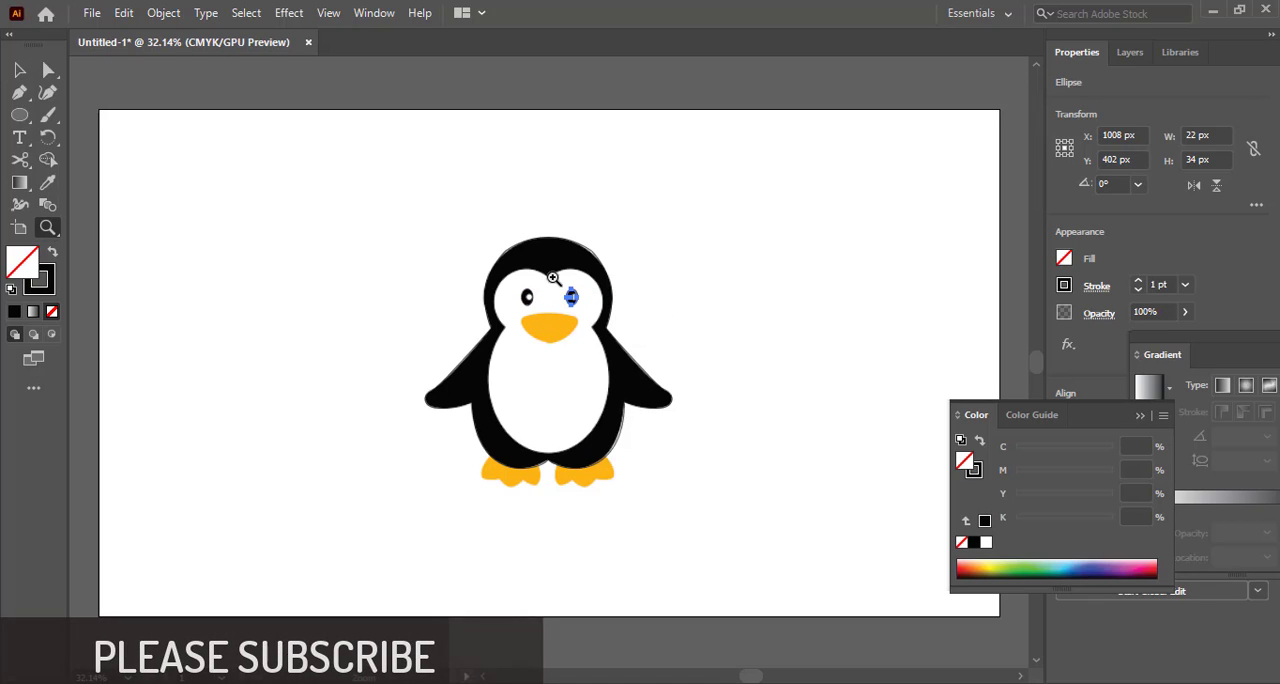
pyautogui.click(569, 304)
pyautogui.click(545, 376)
pyautogui.click(542, 362)
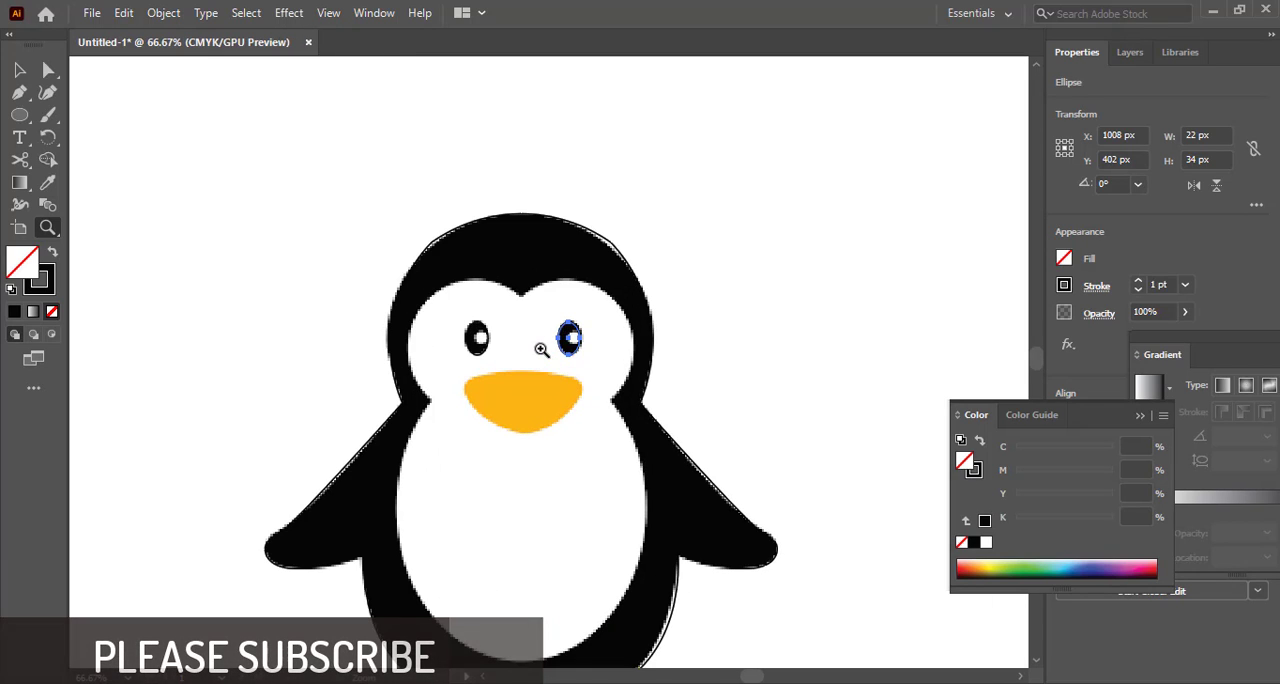
pyautogui.press('c')
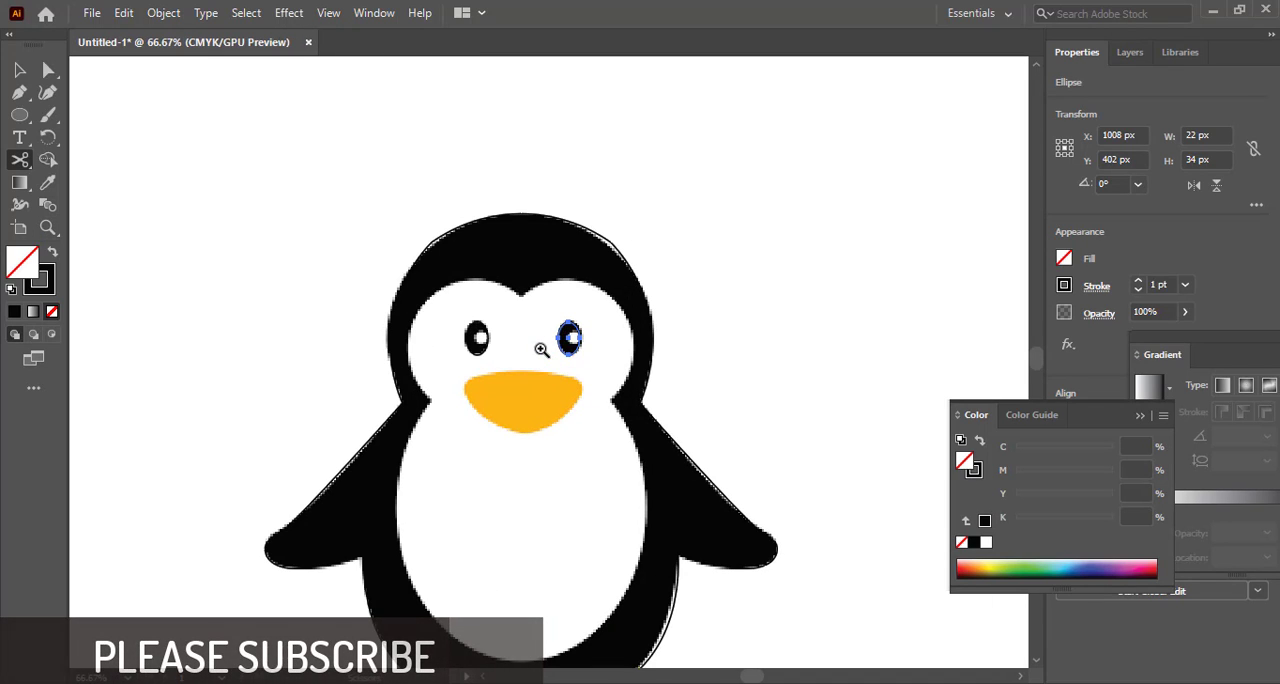
pyautogui.press('v')
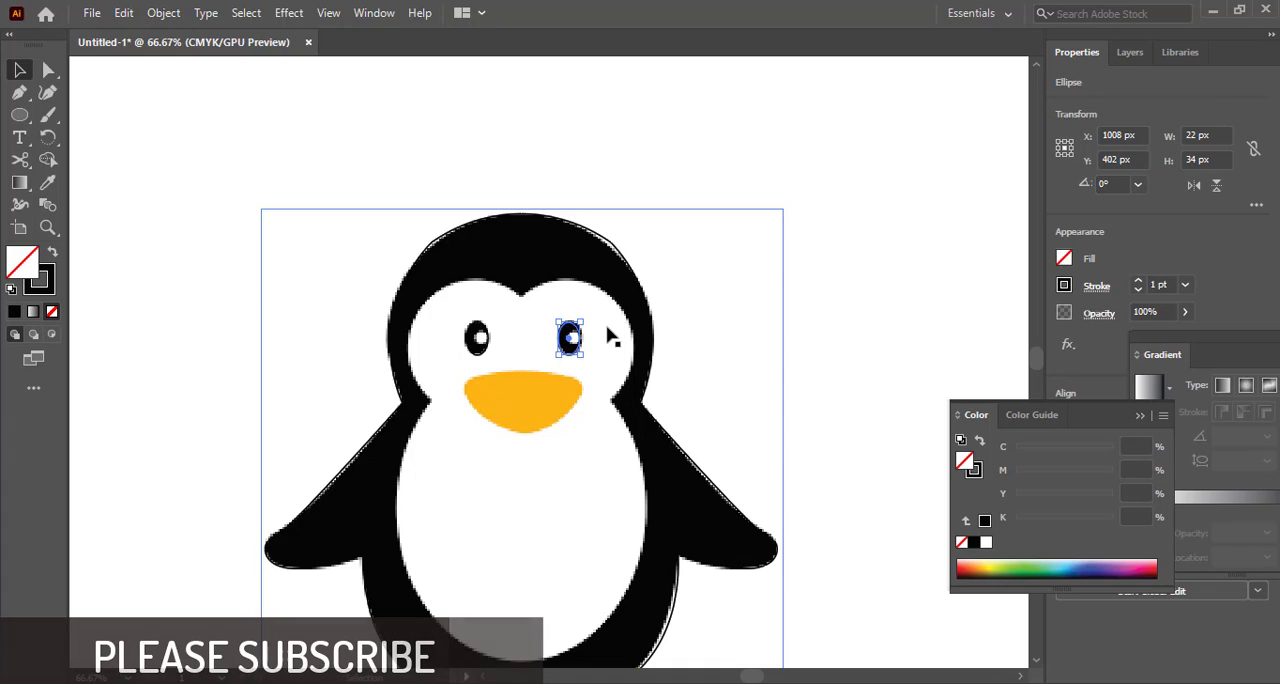
pyautogui.press('Right')
pyautogui.click(850, 250)
pyautogui.click(474, 356)
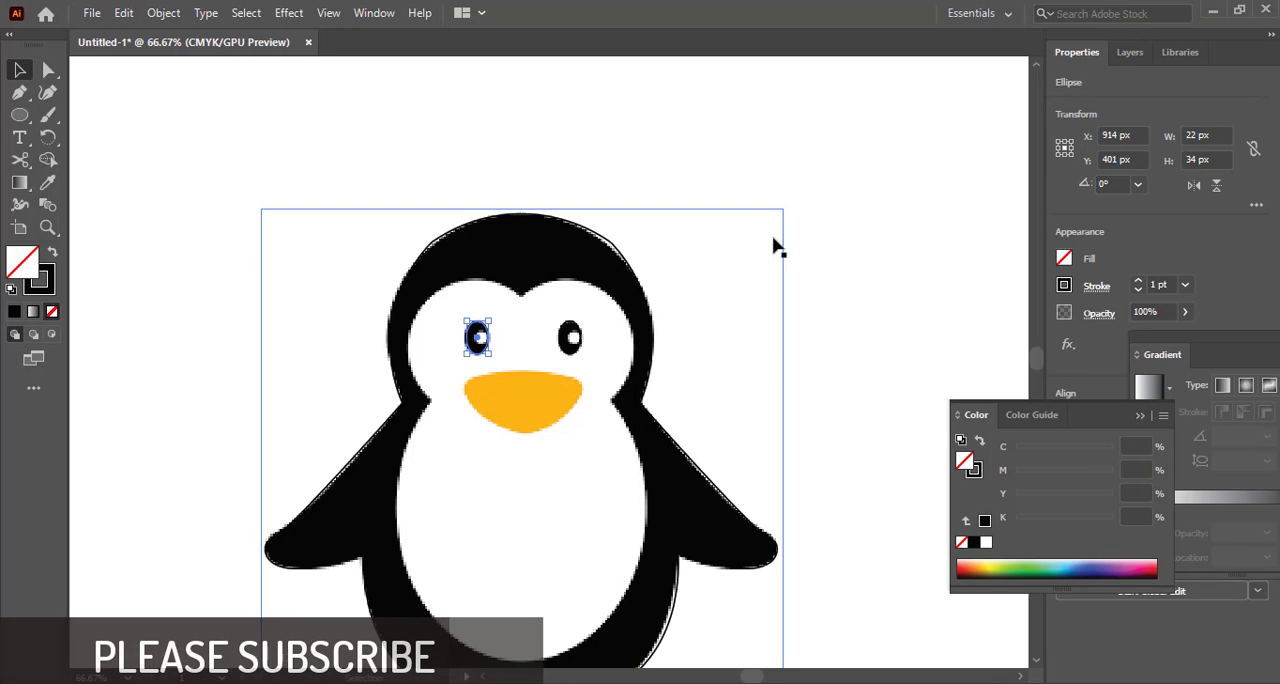
# Move the penguin reference image away from the traced outlines
pyautogui.click(782, 238)
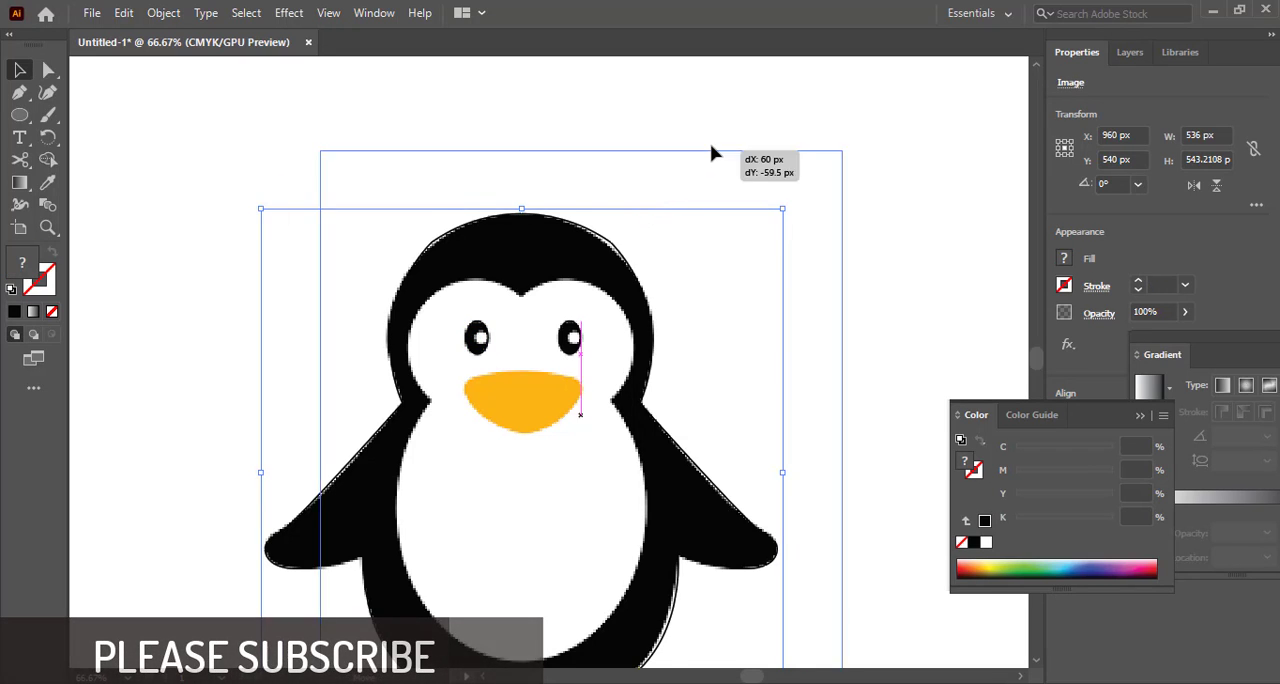
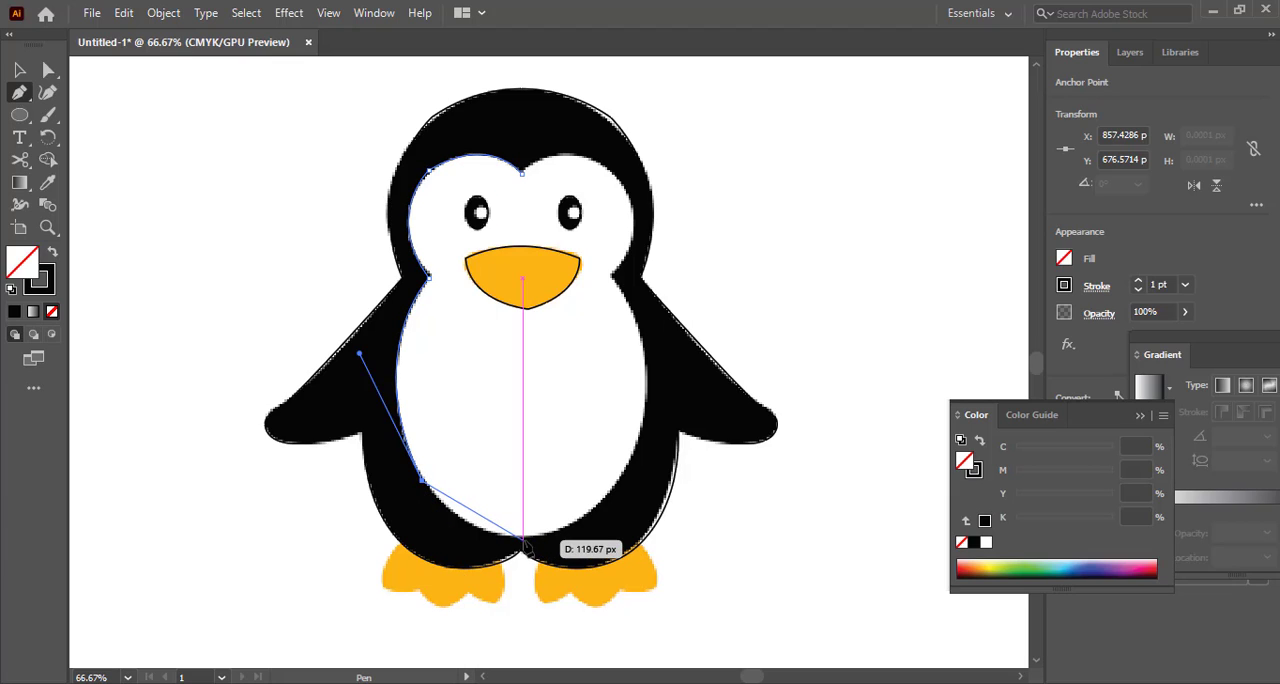
# Trace the white belly's lower edge and right side with the Pen tool up to the right neck notch
pyautogui.moveTo(520, 539); pyautogui.dragTo(581, 539)
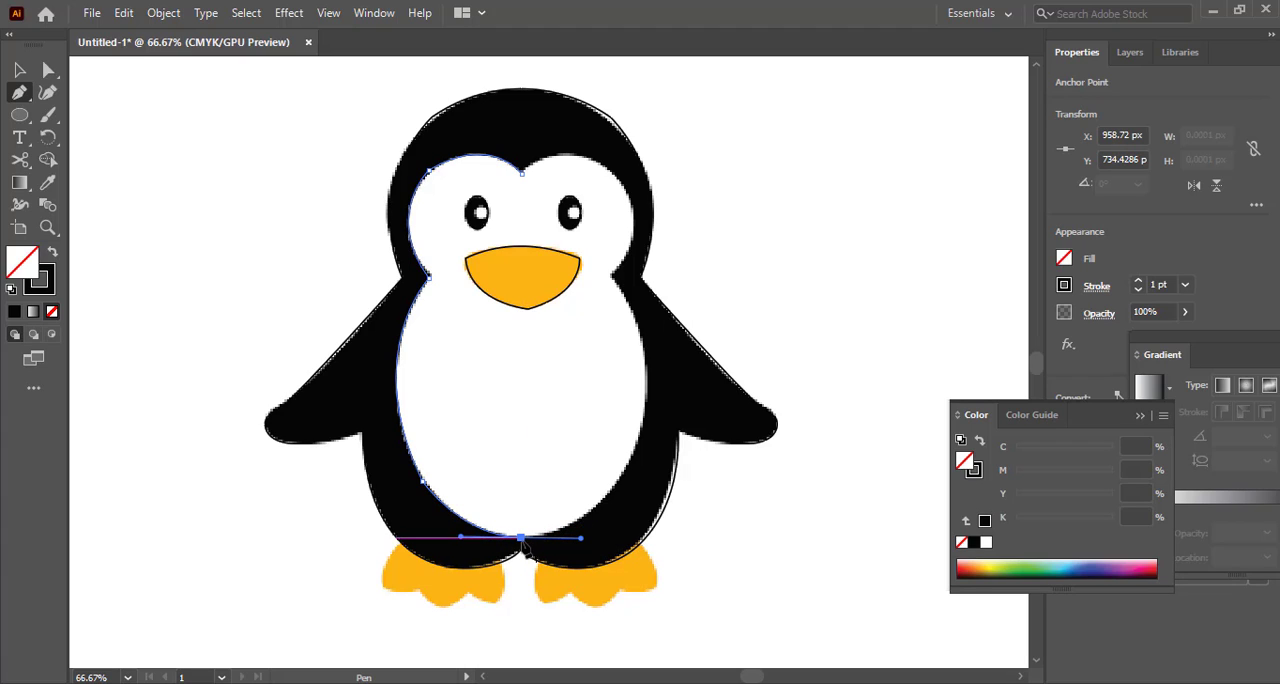
pyautogui.click(520, 537)
pyautogui.moveTo(648, 396); pyautogui.dragTo(674, 243)
pyautogui.click(650, 394)
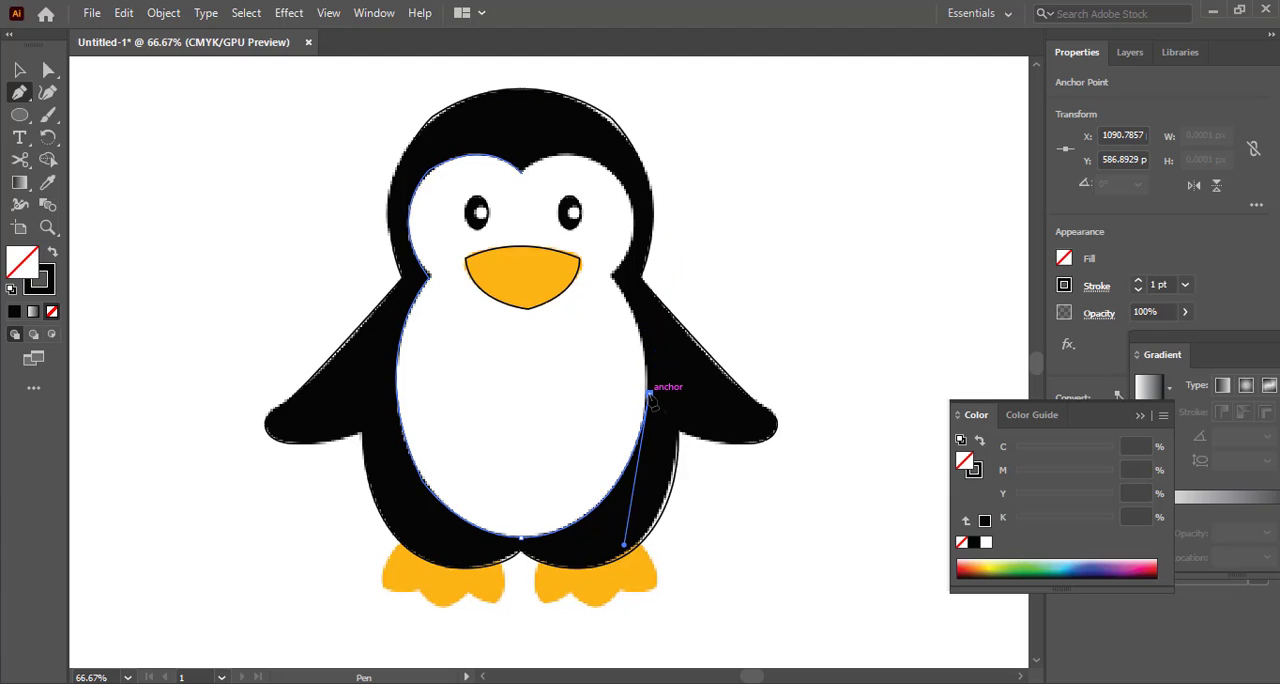
pyautogui.moveTo(613, 278); pyautogui.dragTo(580, 256)
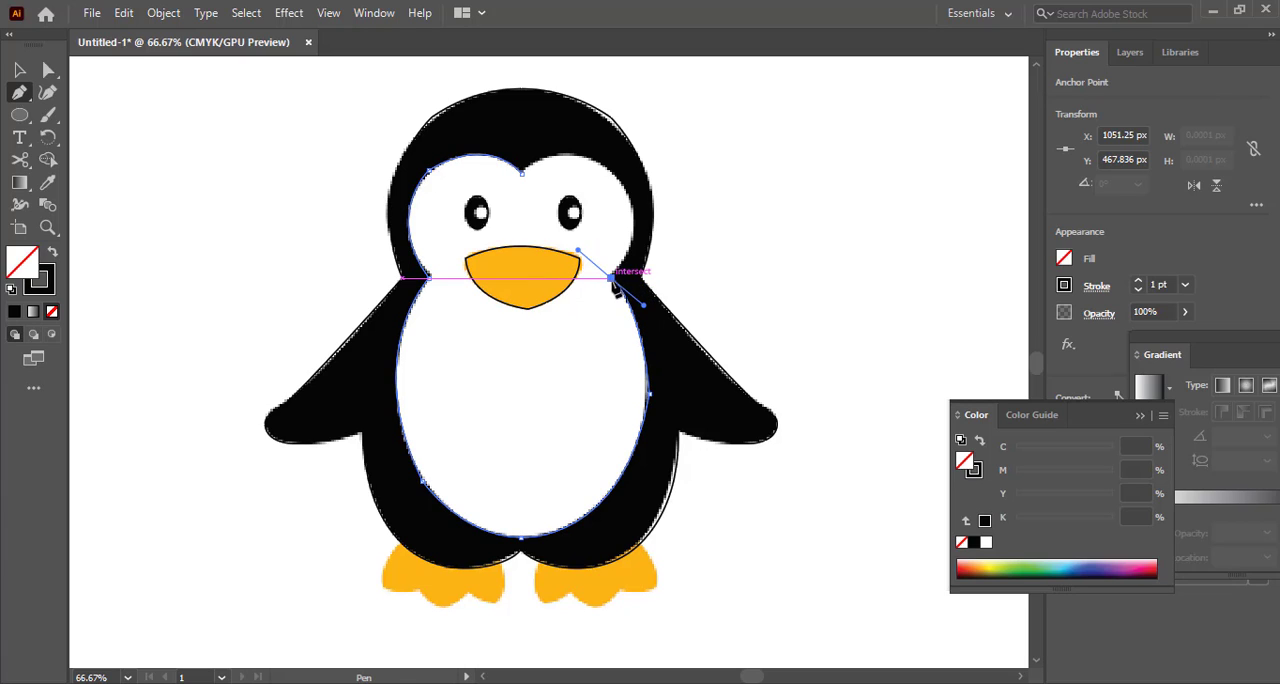
pyautogui.click(611, 279)
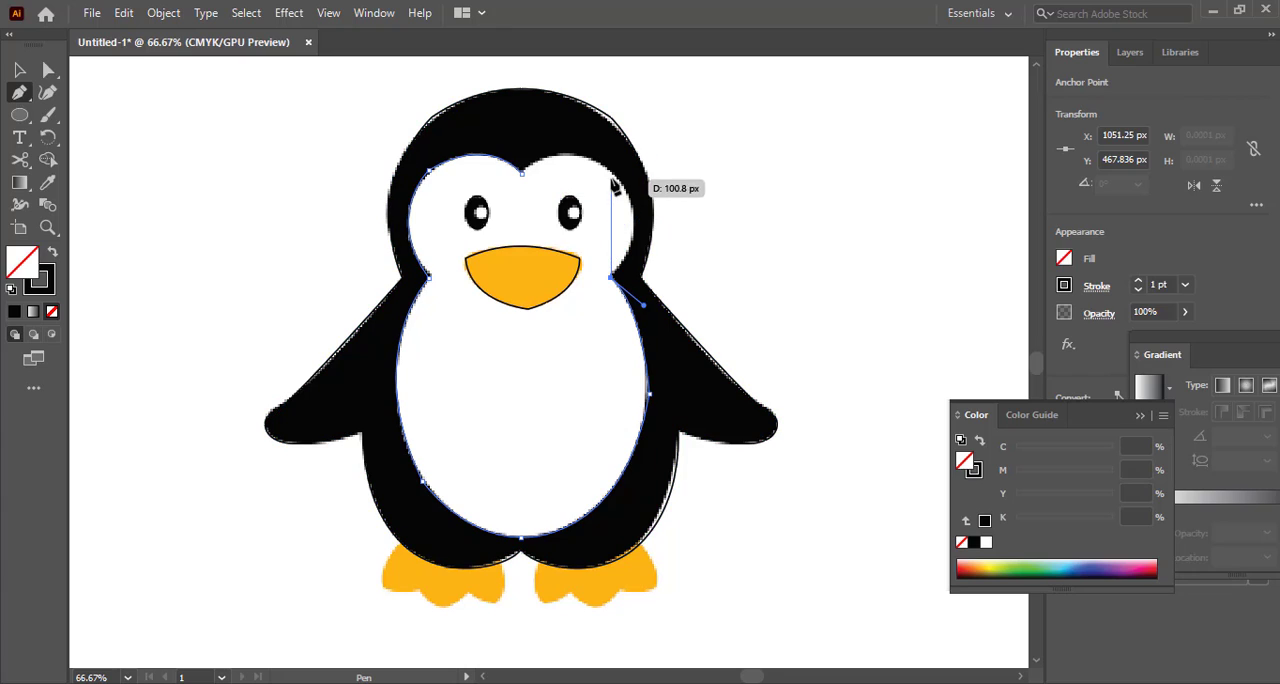
# Trace the right cheek curve and close the white face-and-belly outline at the forehead's centre point
pyautogui.moveTo(615, 177); pyautogui.dragTo(571, 124)
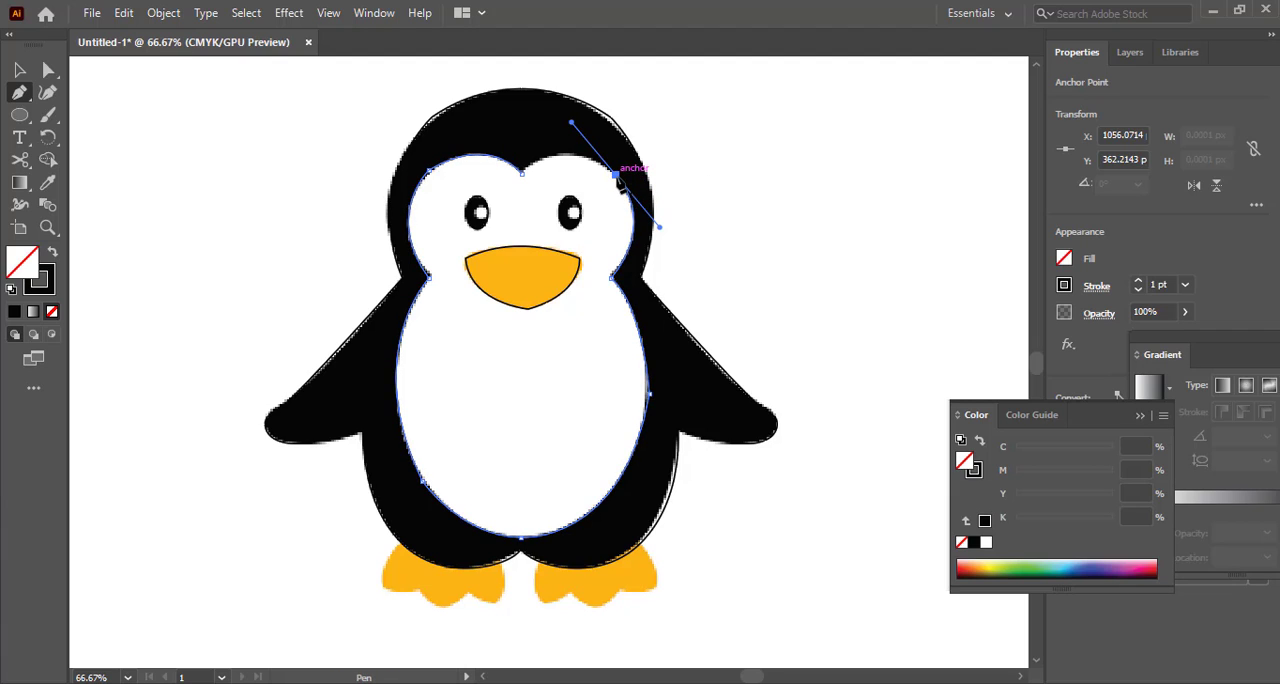
pyautogui.click(616, 176)
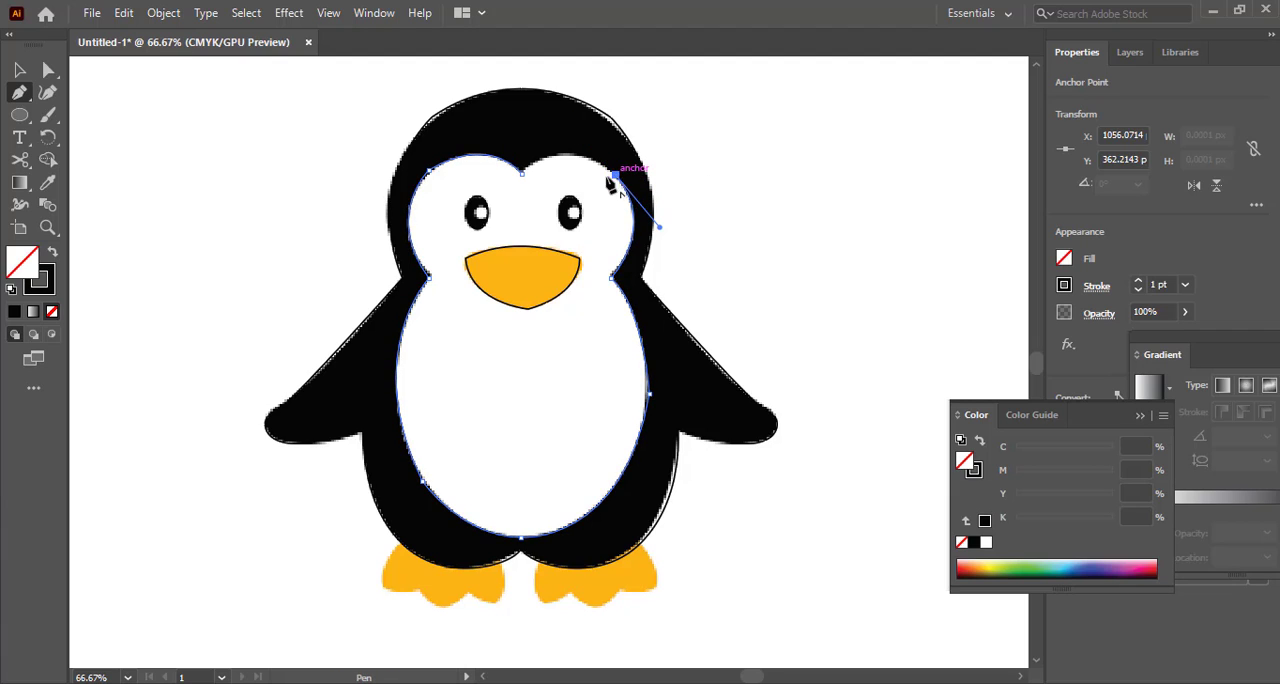
pyautogui.click(521, 173)
pyautogui.moveTo(521, 173); pyautogui.dragTo(477, 222)
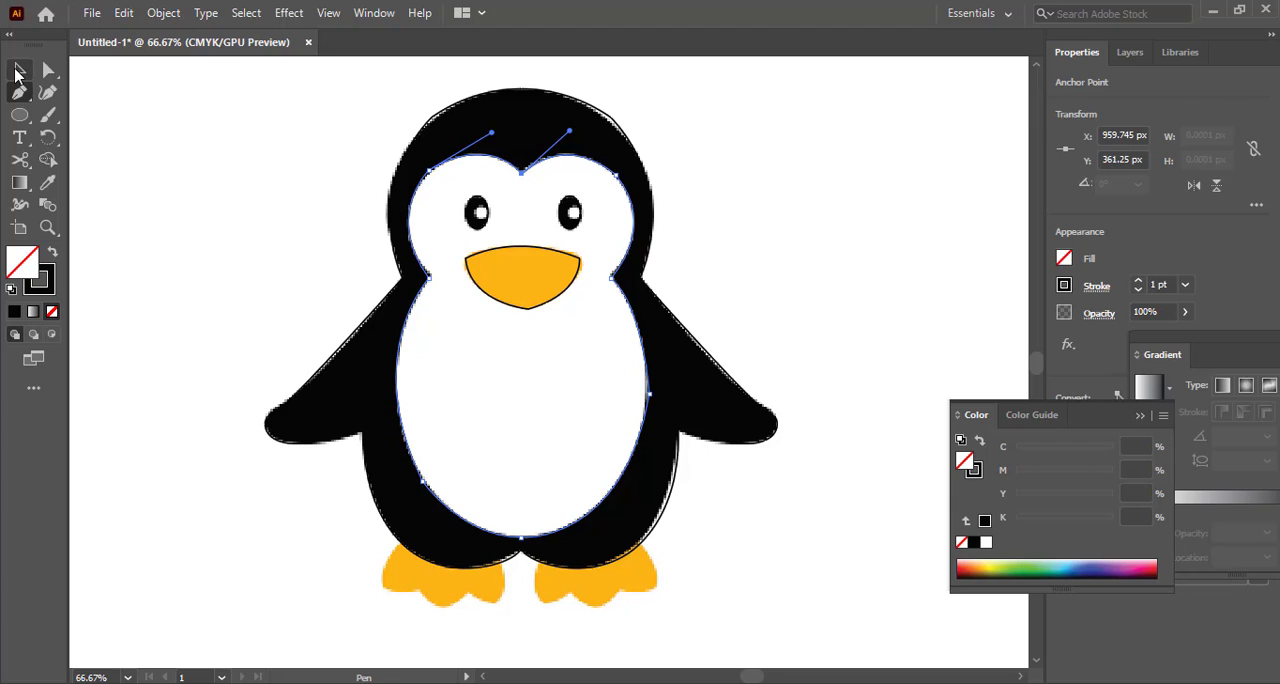
pyautogui.click(19, 70)
pyautogui.click(220, 193)
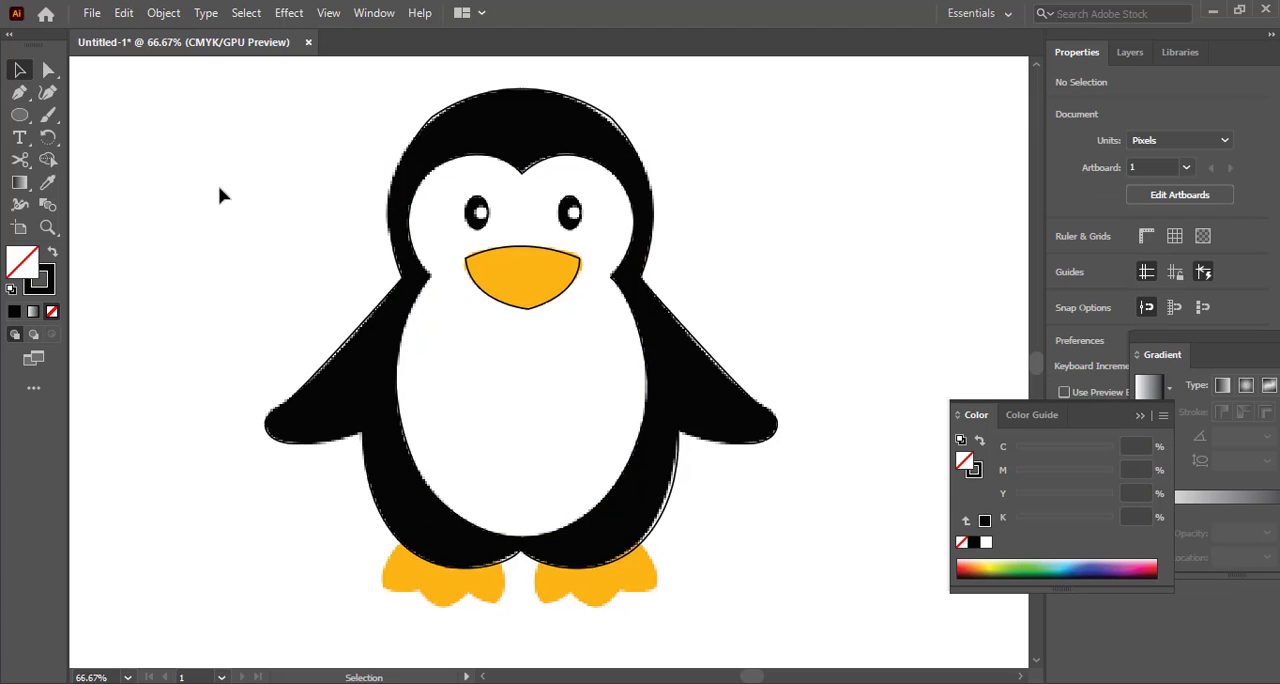
pyautogui.click(504, 540)
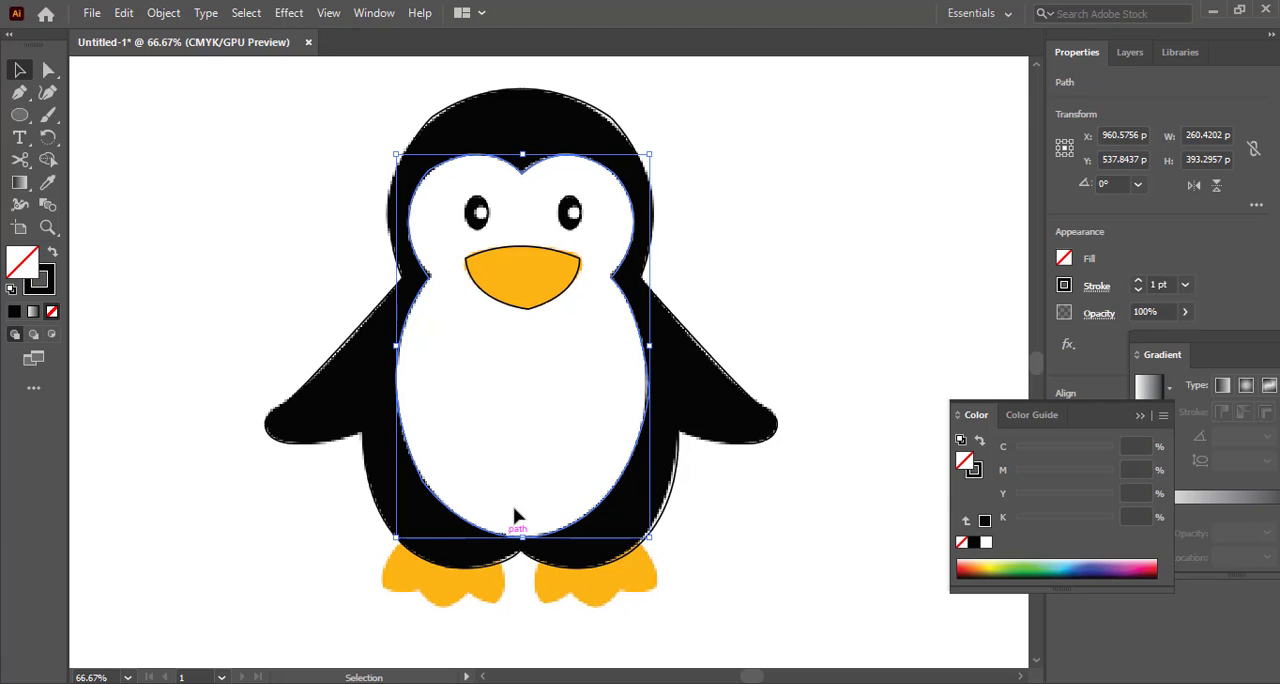
pyautogui.click(803, 302)
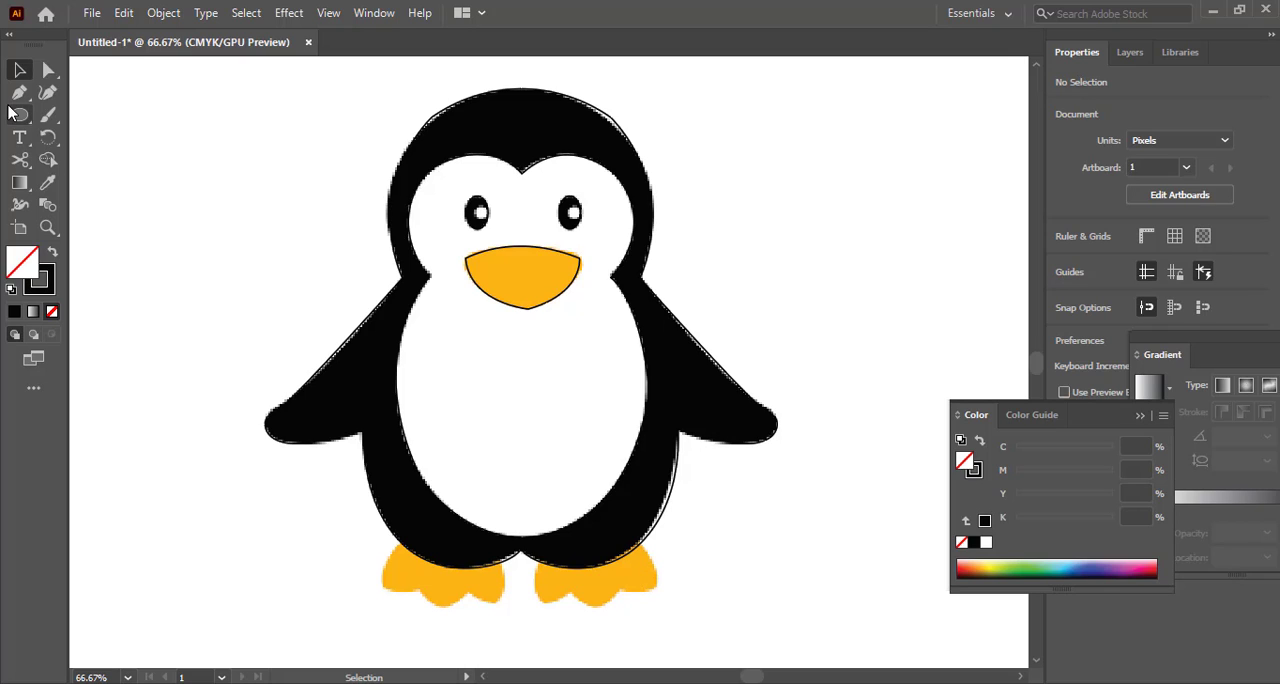
# Trace the left foot with the Pen tool from its outer edge at the body around the toes
pyautogui.click(19, 92)
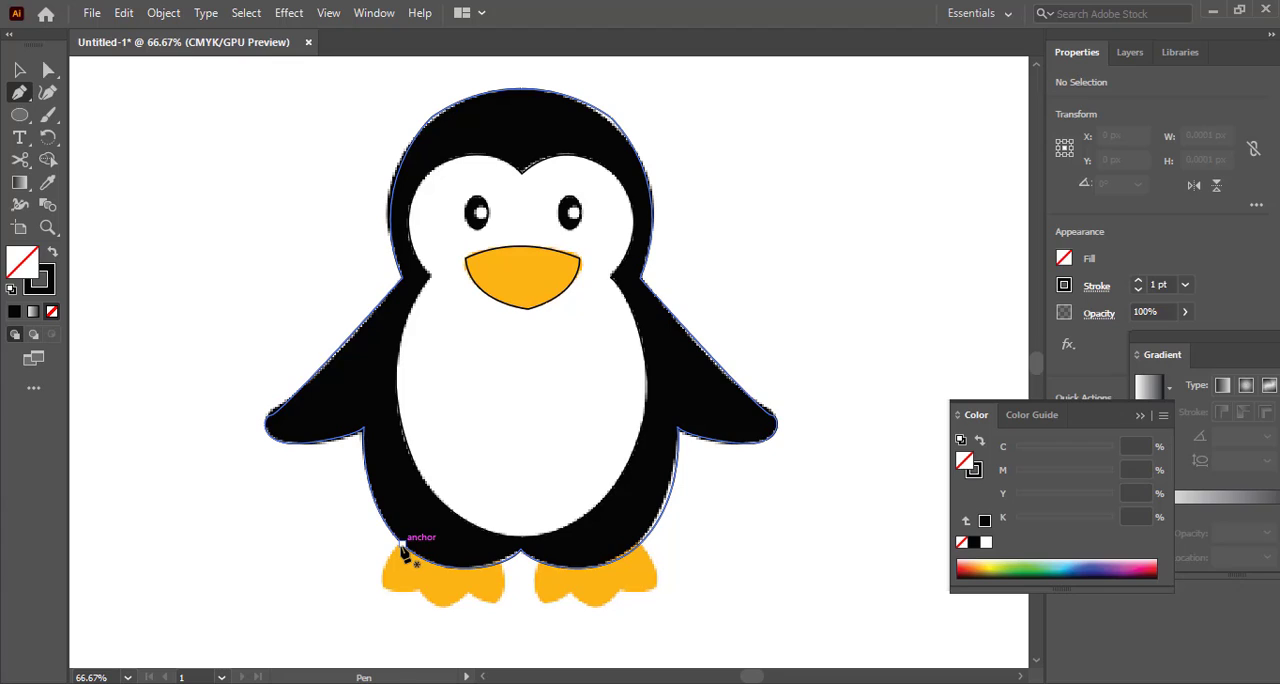
pyautogui.click(401, 545)
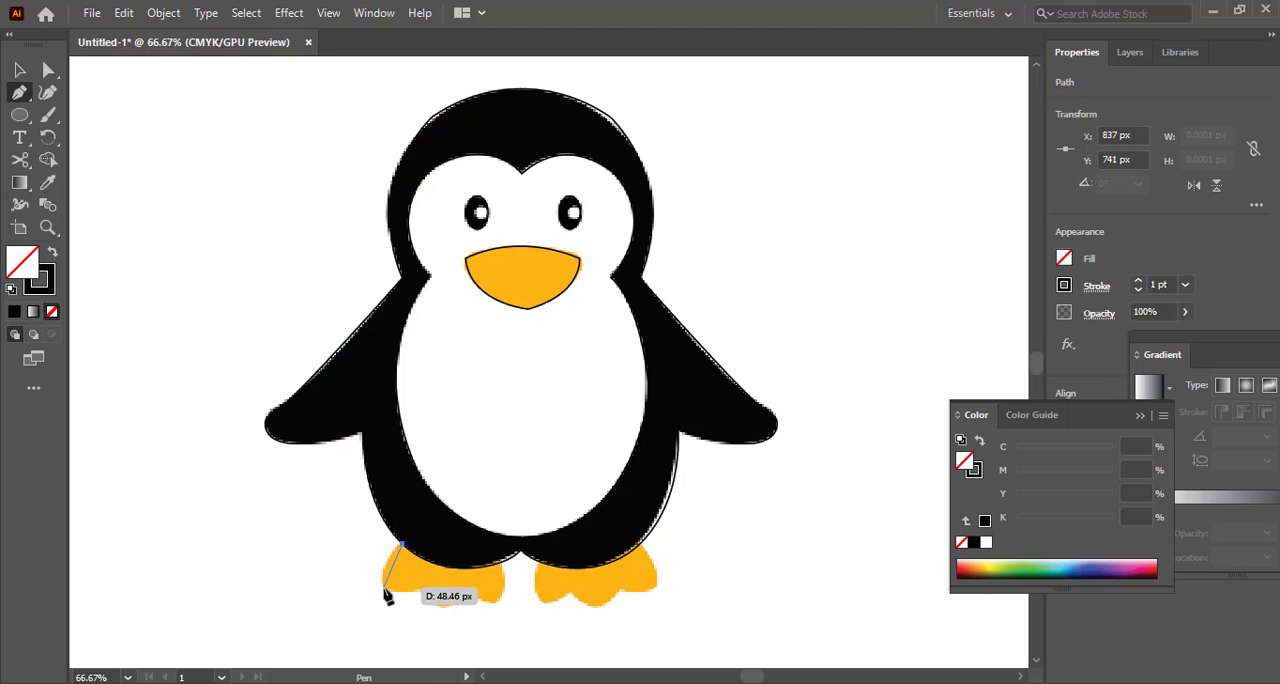
pyautogui.moveTo(383, 588); pyautogui.dragTo(420, 591)
pyautogui.click(384, 590)
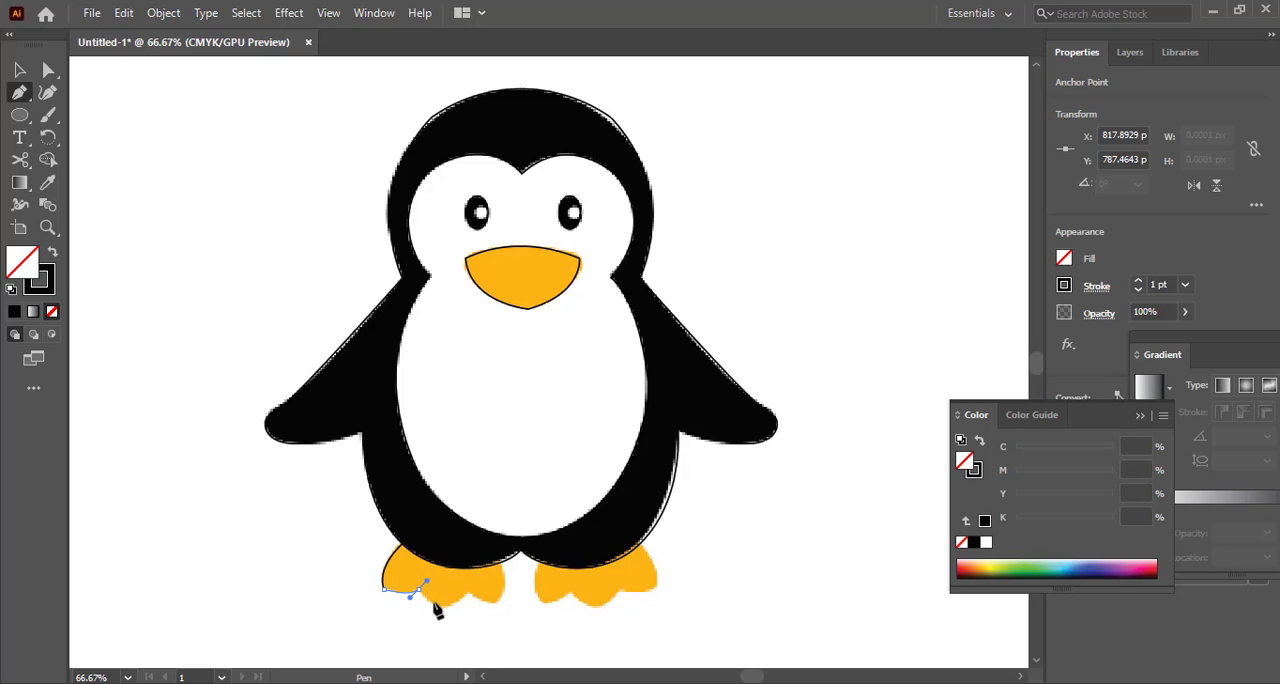
pyautogui.moveTo(408, 590); pyautogui.dragTo(441, 612)
pyautogui.click(443, 609)
pyautogui.click(467, 596)
pyautogui.moveTo(465, 583); pyautogui.dragTo(480, 575)
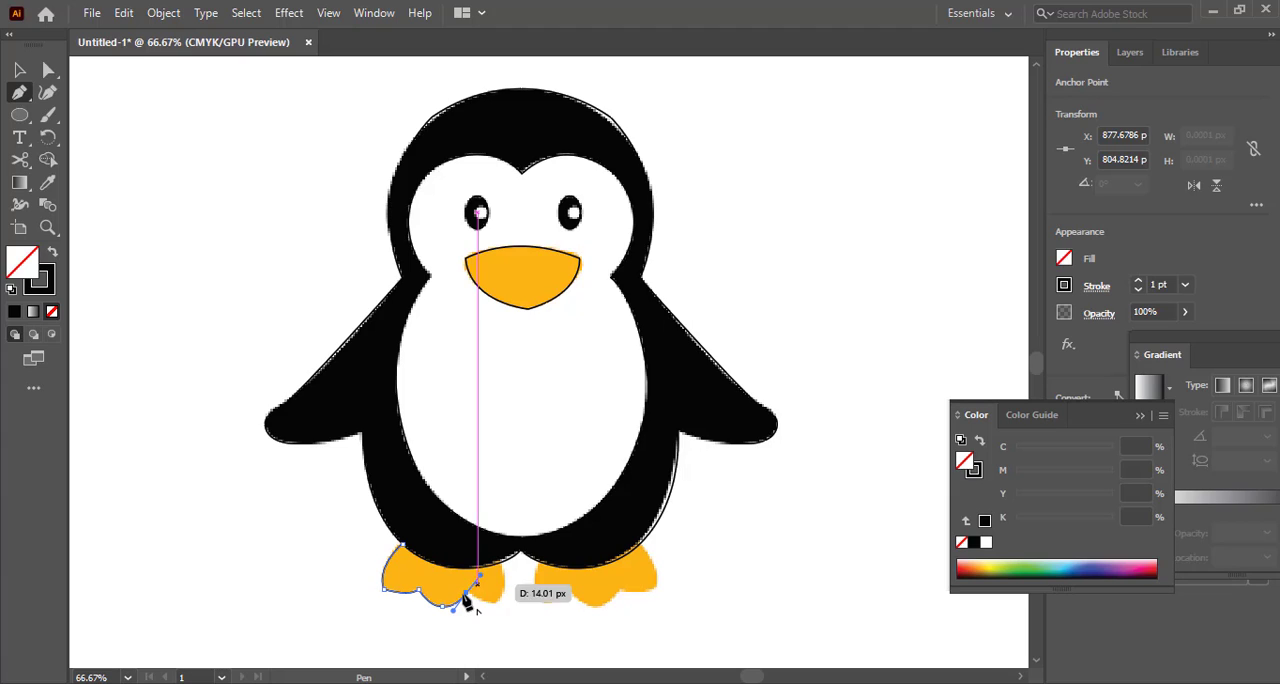
pyautogui.click(470, 600)
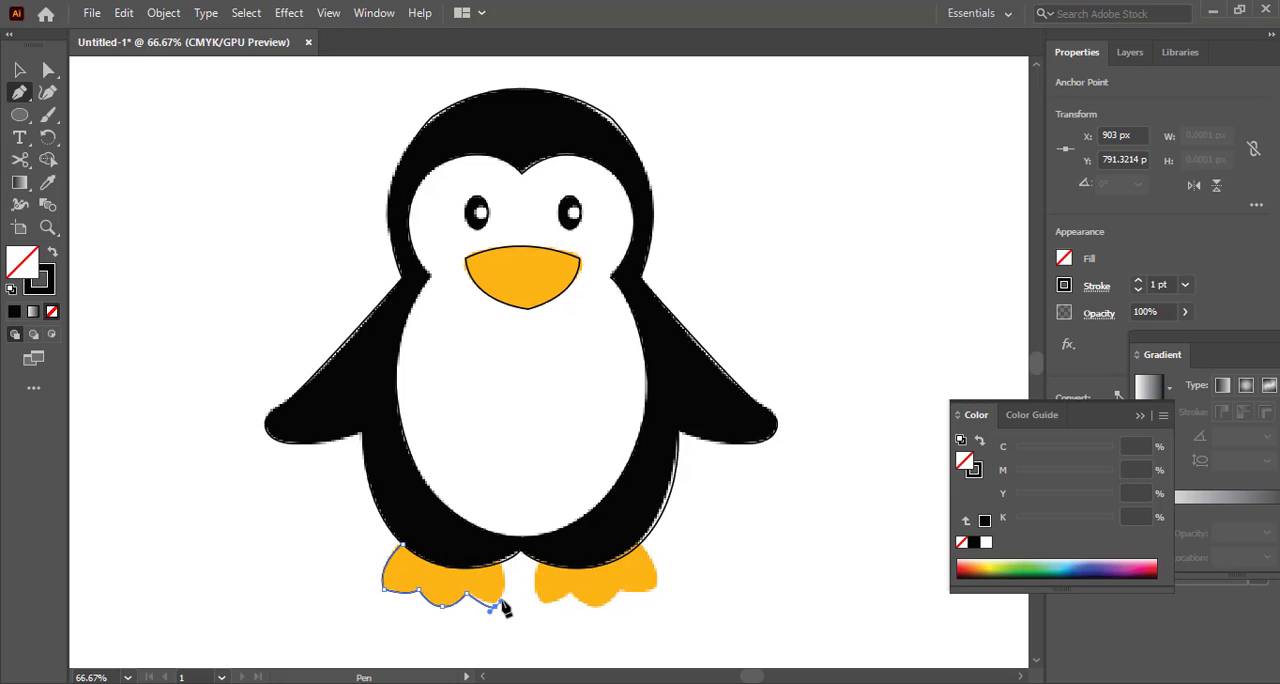
pyautogui.click(492, 608)
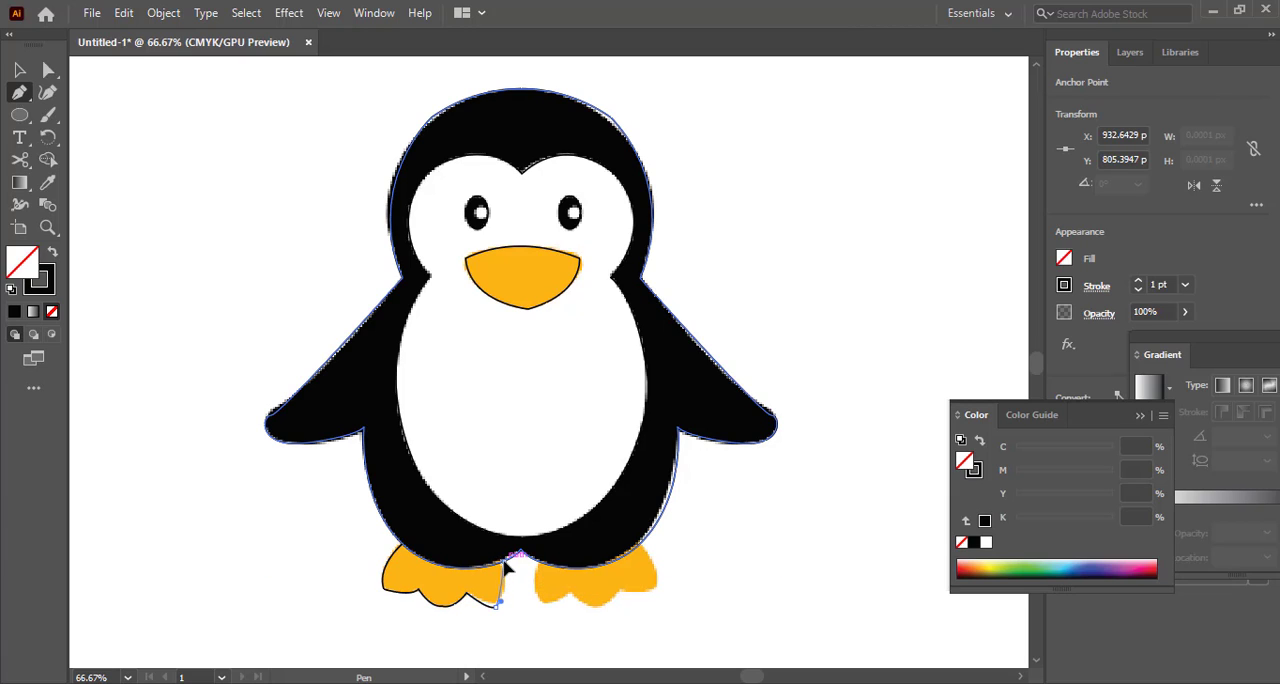
# Curve the left foot's inner edge up to the body and end the path open
pyautogui.click(497, 563)
pyautogui.moveTo(492, 556); pyautogui.dragTo(493, 545)
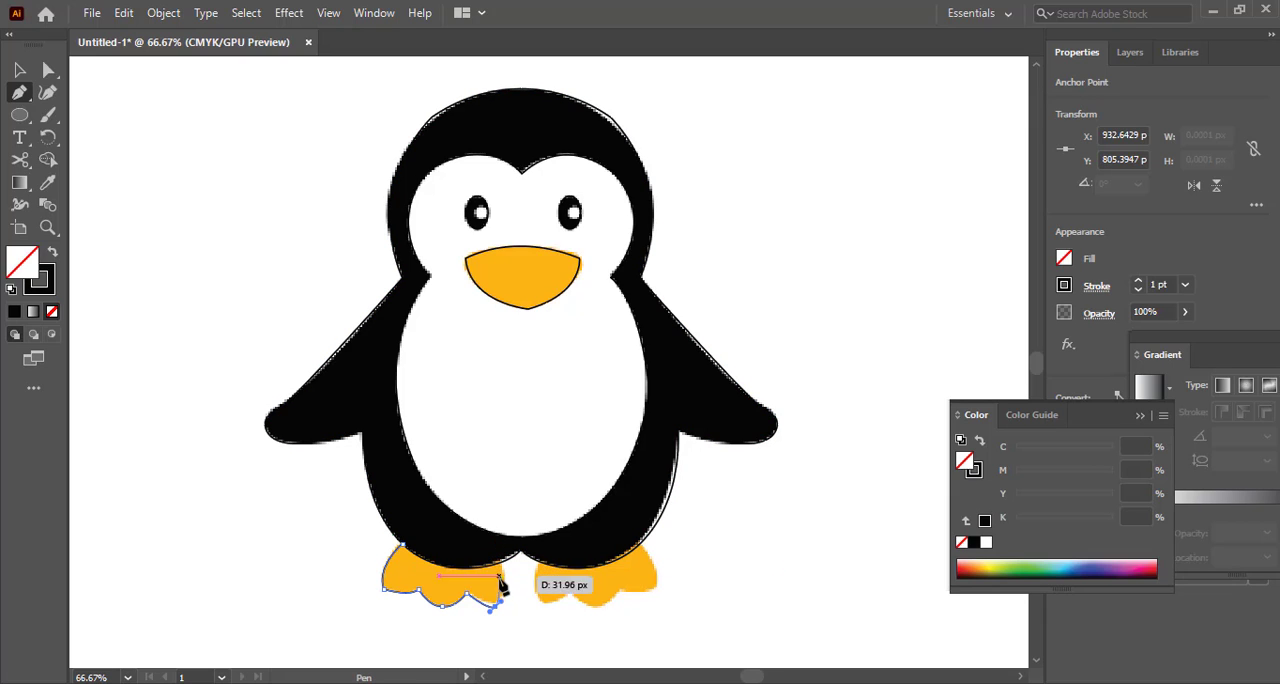
pyautogui.click(496, 605)
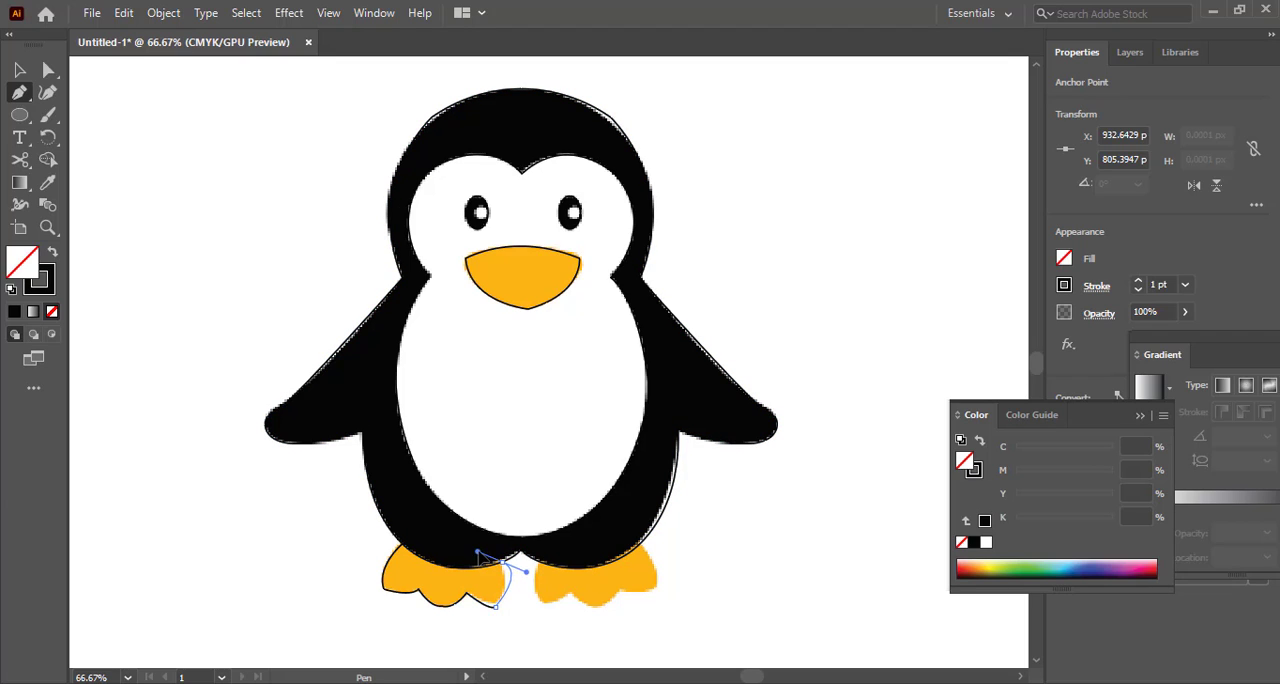
pyautogui.click(496, 533)
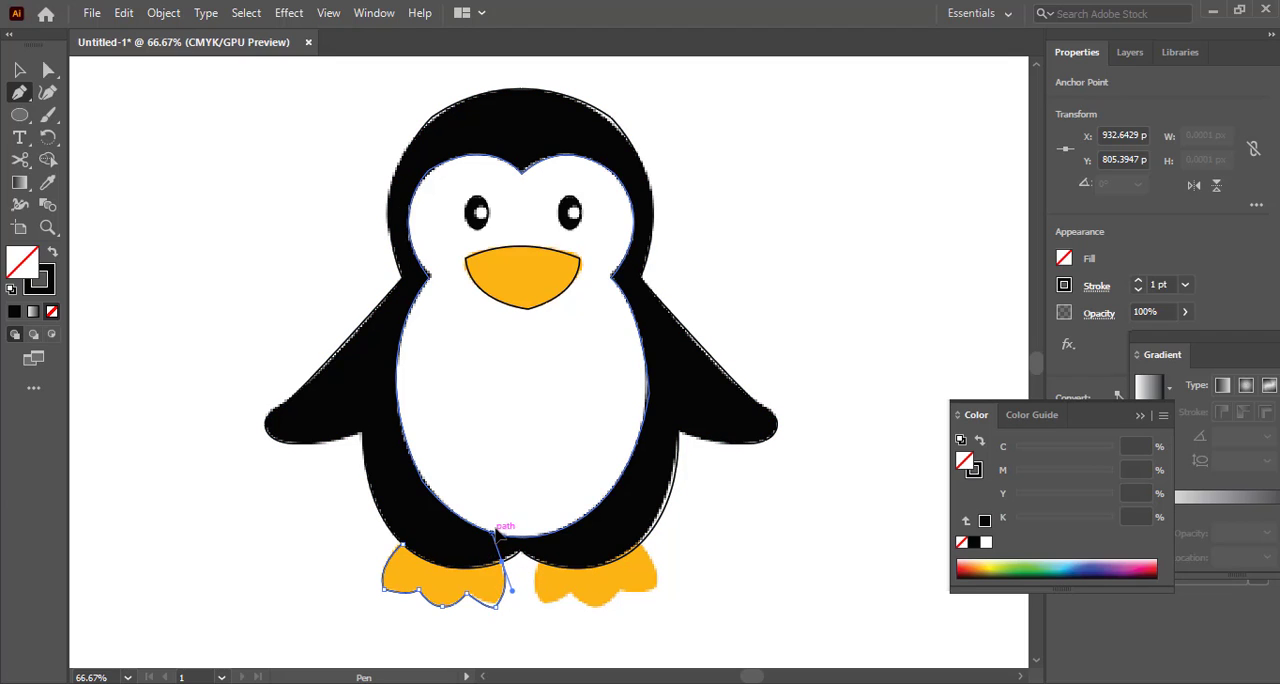
pyautogui.press('v')
pyautogui.click(268, 525)
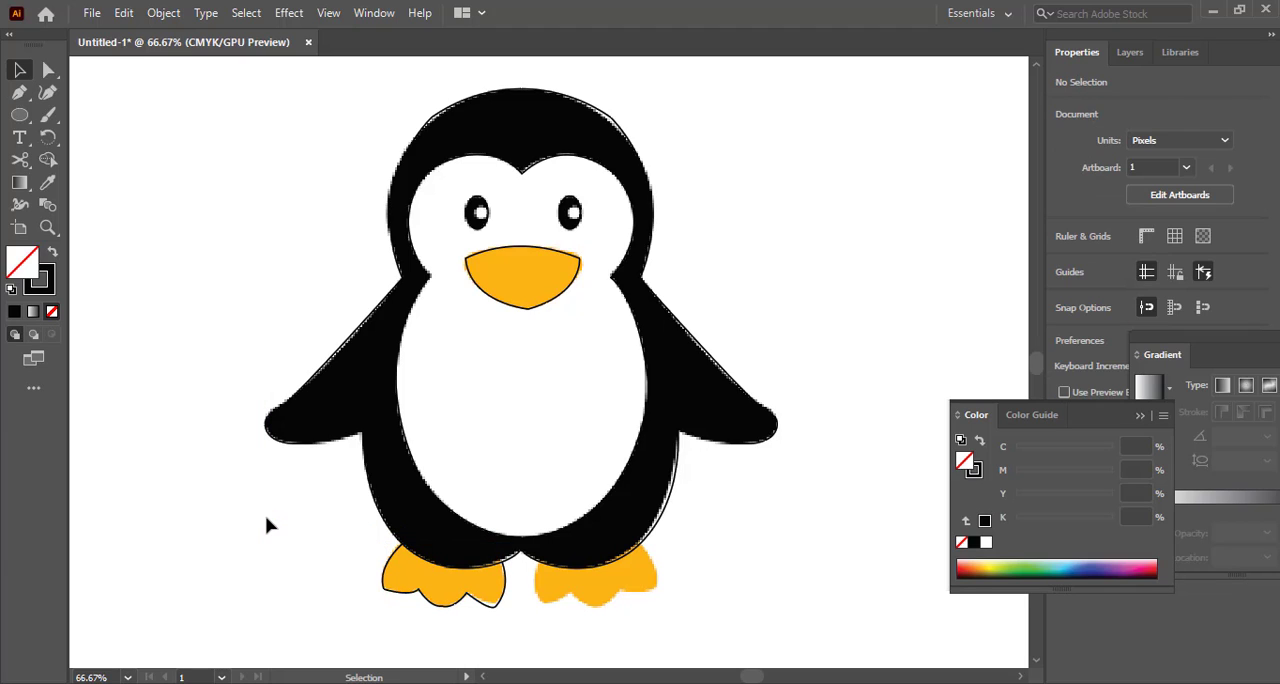
# Duplicate the left-foot outline onto the right foot and rotate the copy to about 9.9°
pyautogui.click(446, 616)
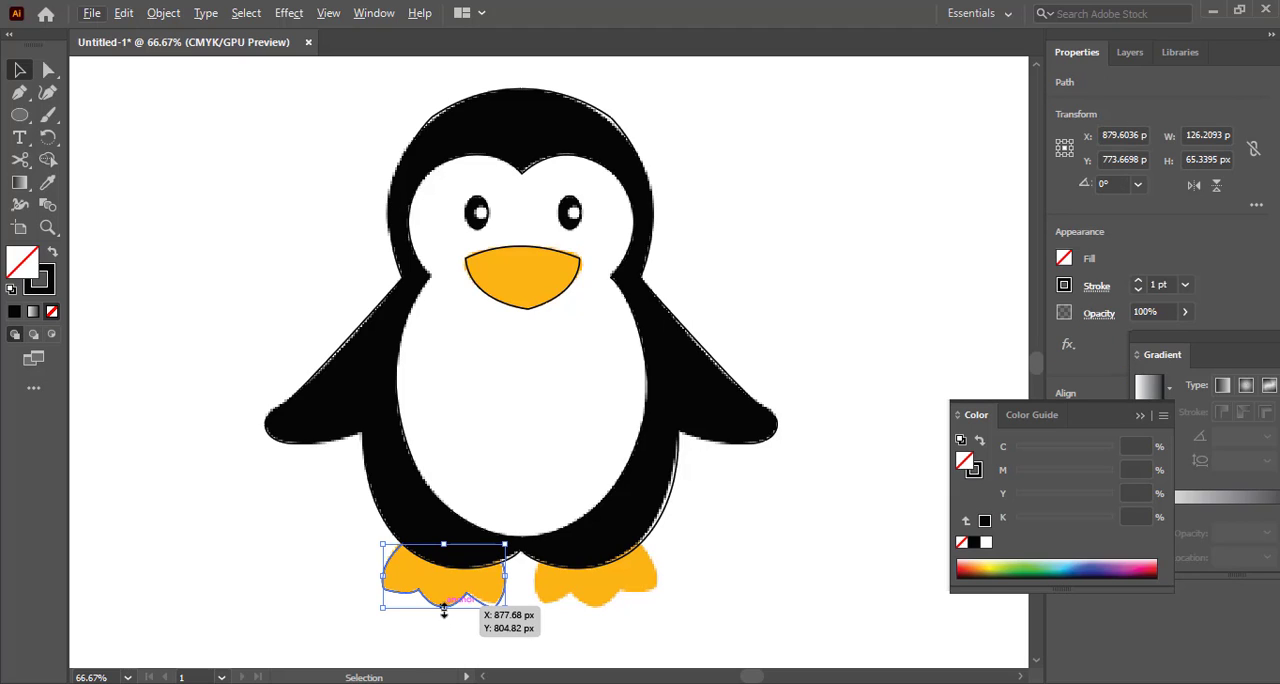
pyautogui.click(334, 603)
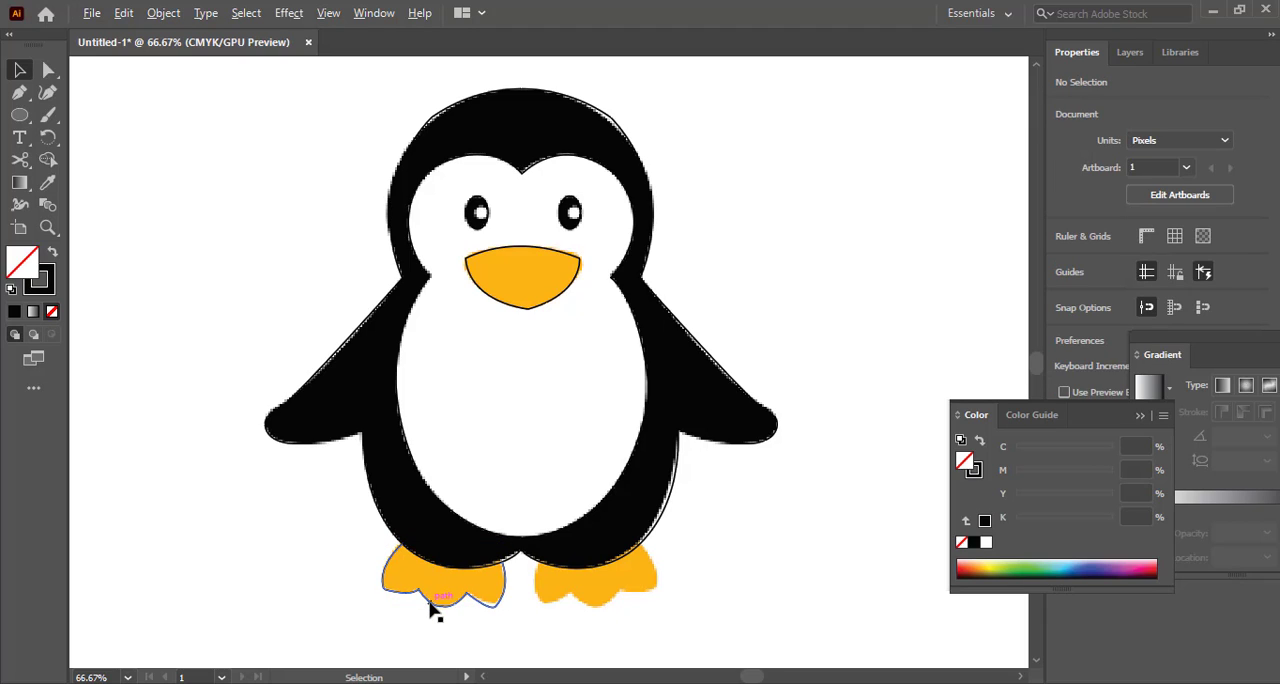
pyautogui.moveTo(432, 606); pyautogui.dragTo(572, 622)
pyautogui.moveTo(651, 630)
pyautogui.mouseDown()
pyautogui.moveTo(660, 607)
pyautogui.moveTo(662, 620)
pyautogui.mouseUp()
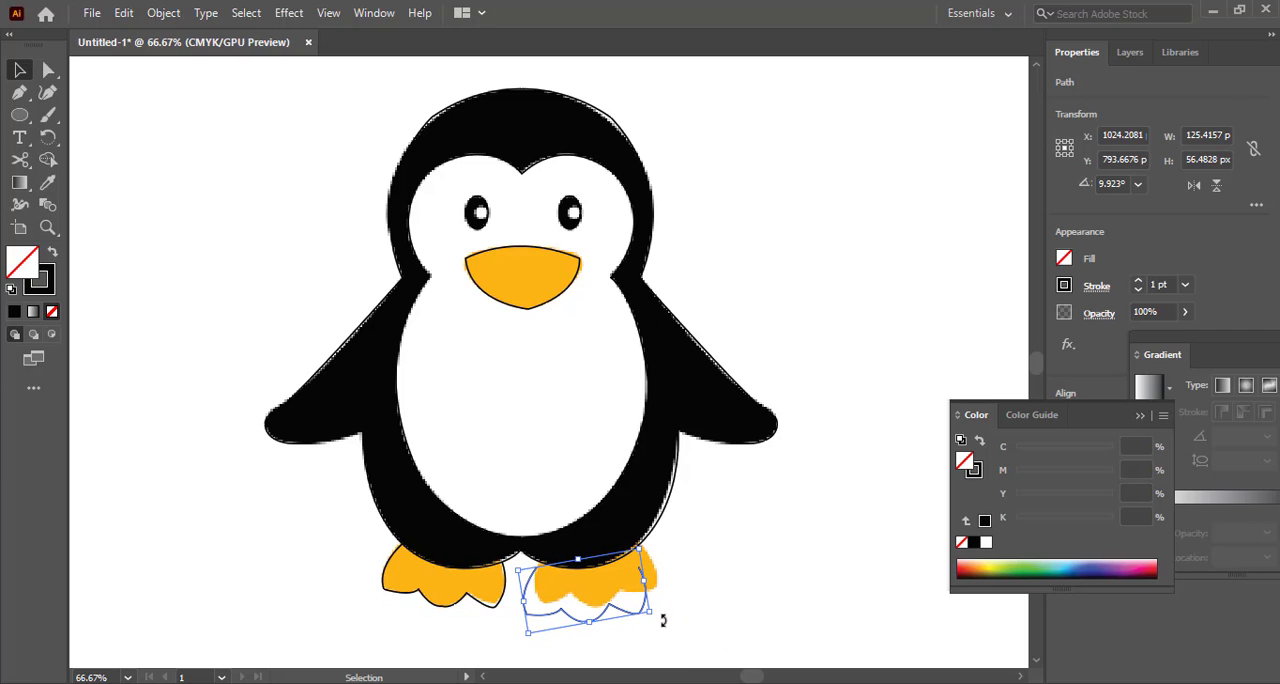
# Nudge the copied foot outline up and right over the right foot, to about X 1035 px, Y 777 px
pyautogui.press('Up')
pyautogui.press('Up')
pyautogui.press('Up')
pyautogui.press('Right')
pyautogui.press('Right')
pyautogui.press('Right')
pyautogui.press('Right')
pyautogui.press('Right')
pyautogui.press('Right')
pyautogui.press('Right')
pyautogui.press('Right')
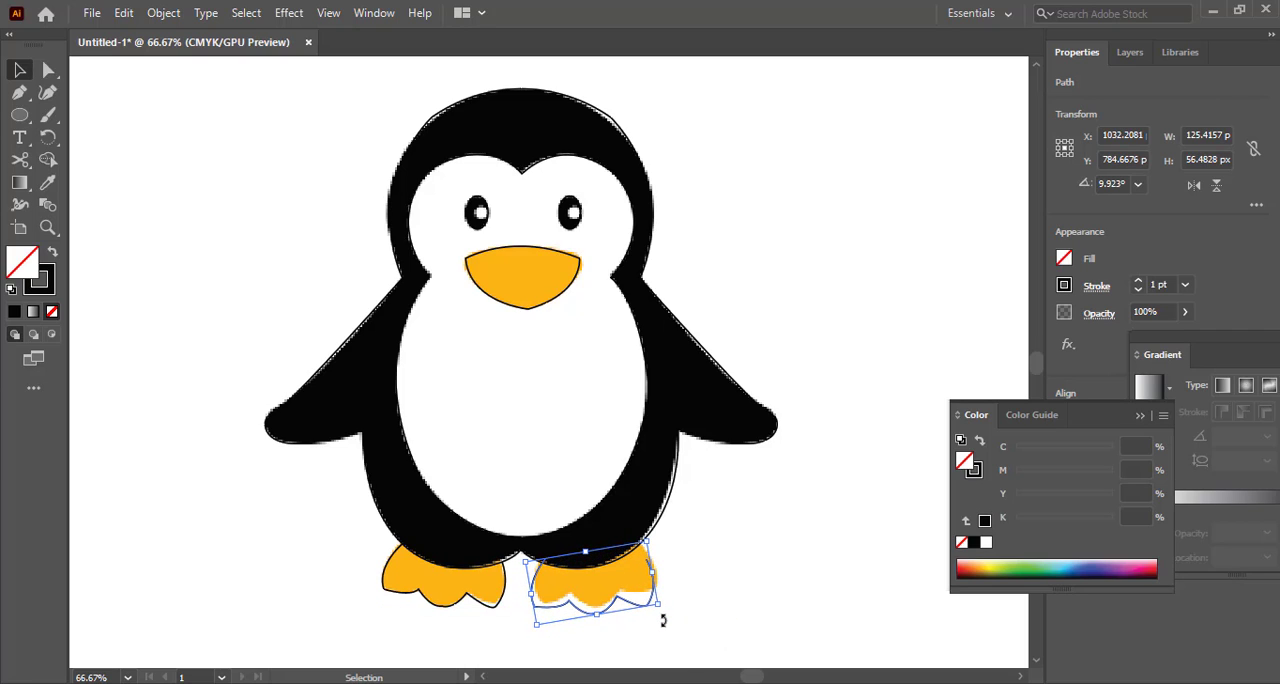
pyautogui.press('Up')
pyautogui.press('Up')
pyautogui.press('Up')
pyautogui.press('Right')
pyautogui.press('Right')
pyautogui.press('Right')
pyautogui.press('Up')
pyautogui.press('Up')
pyautogui.press('Up')
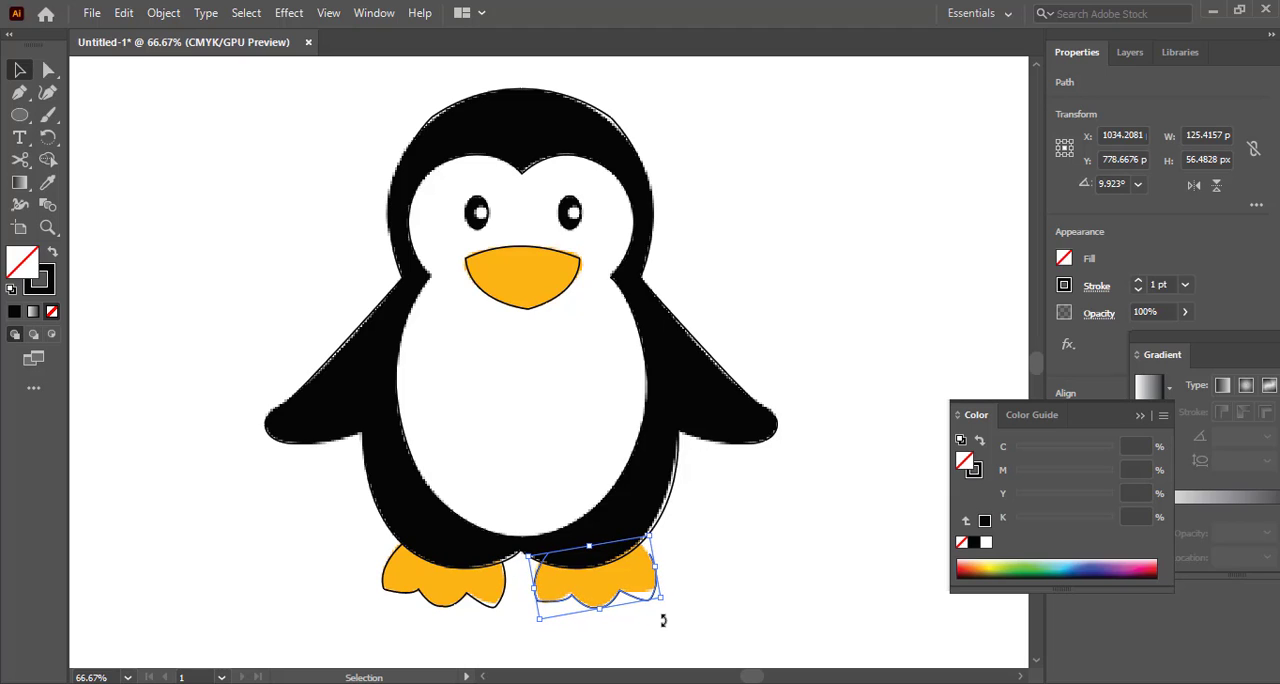
pyautogui.press('Up')
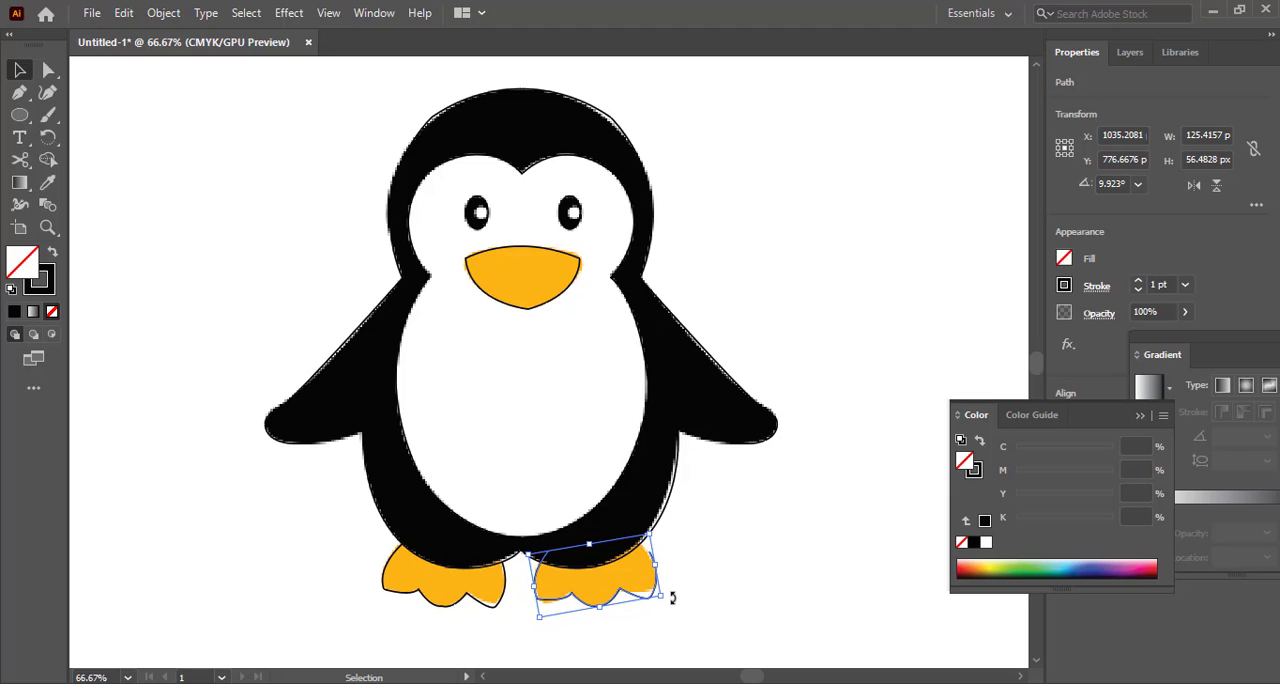
# Rotate the right-foot outline to about 17.5° and nudge it to about X 1034 px, Y 768 px
pyautogui.moveTo(672, 597); pyautogui.dragTo(675, 587)
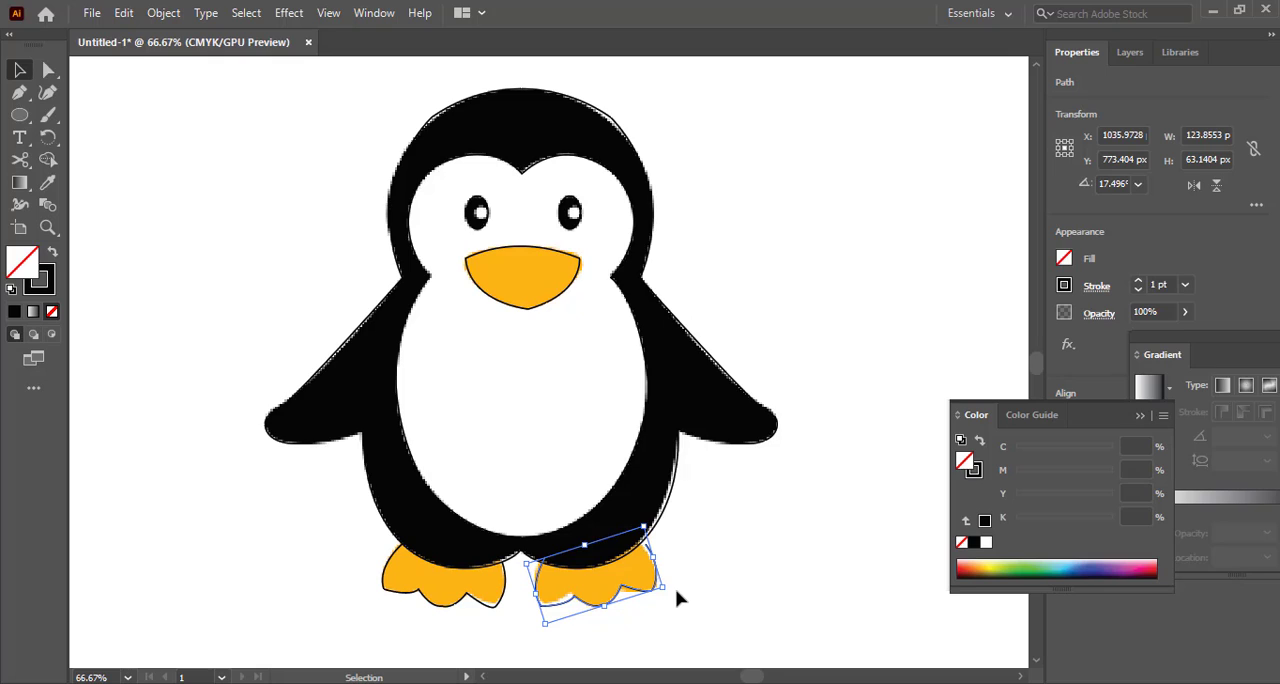
pyautogui.press('Up')
pyautogui.press('Up')
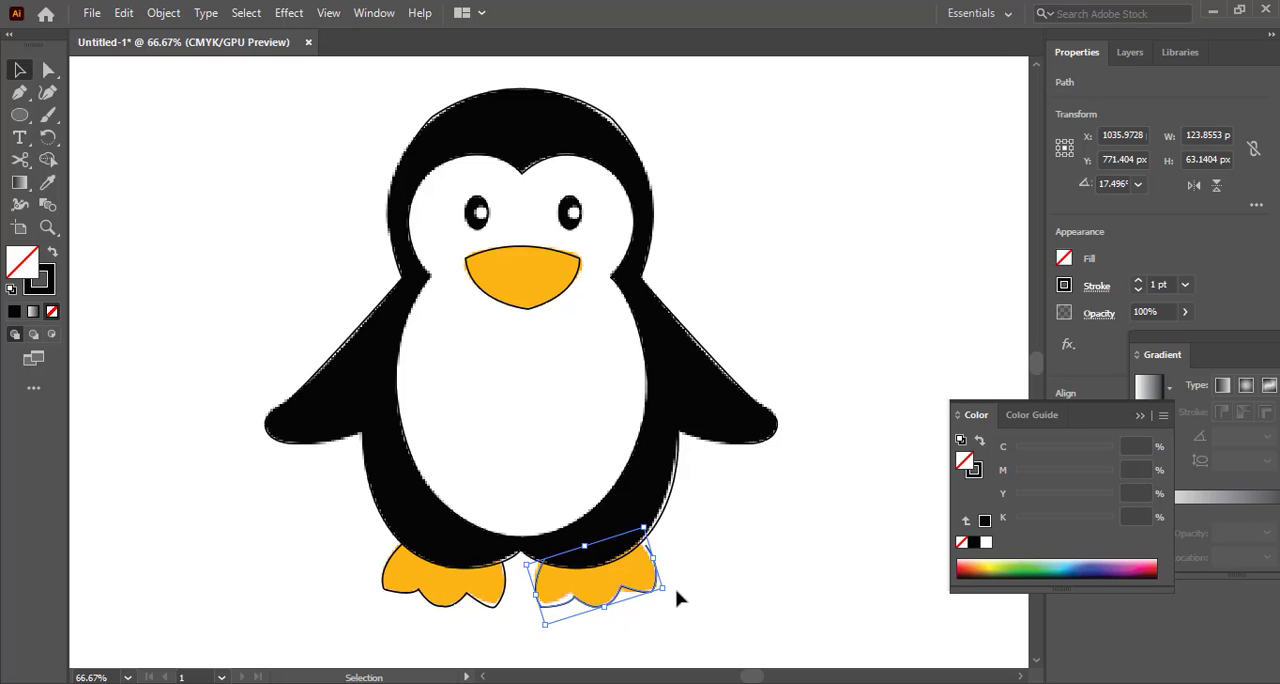
pyautogui.press('Left')
pyautogui.press('Left')
pyautogui.press('Left')
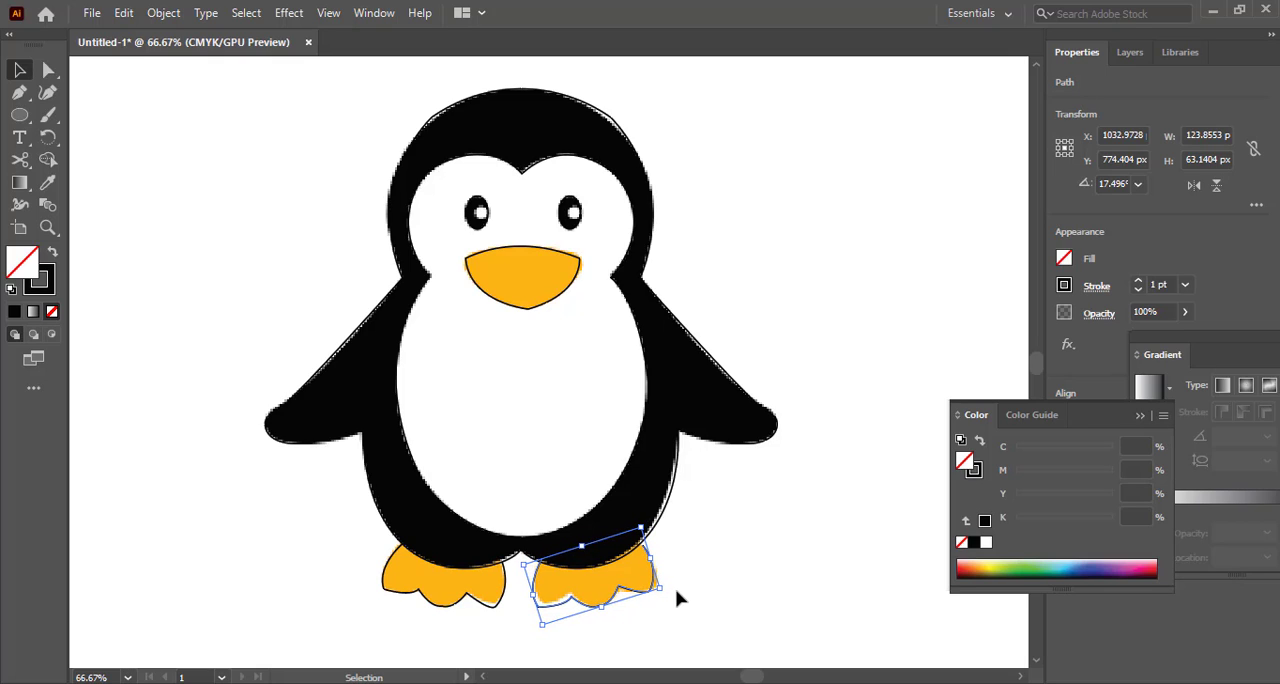
pyautogui.press('Left')
pyautogui.press('Left')
pyautogui.press('Left')
pyautogui.press('Up')
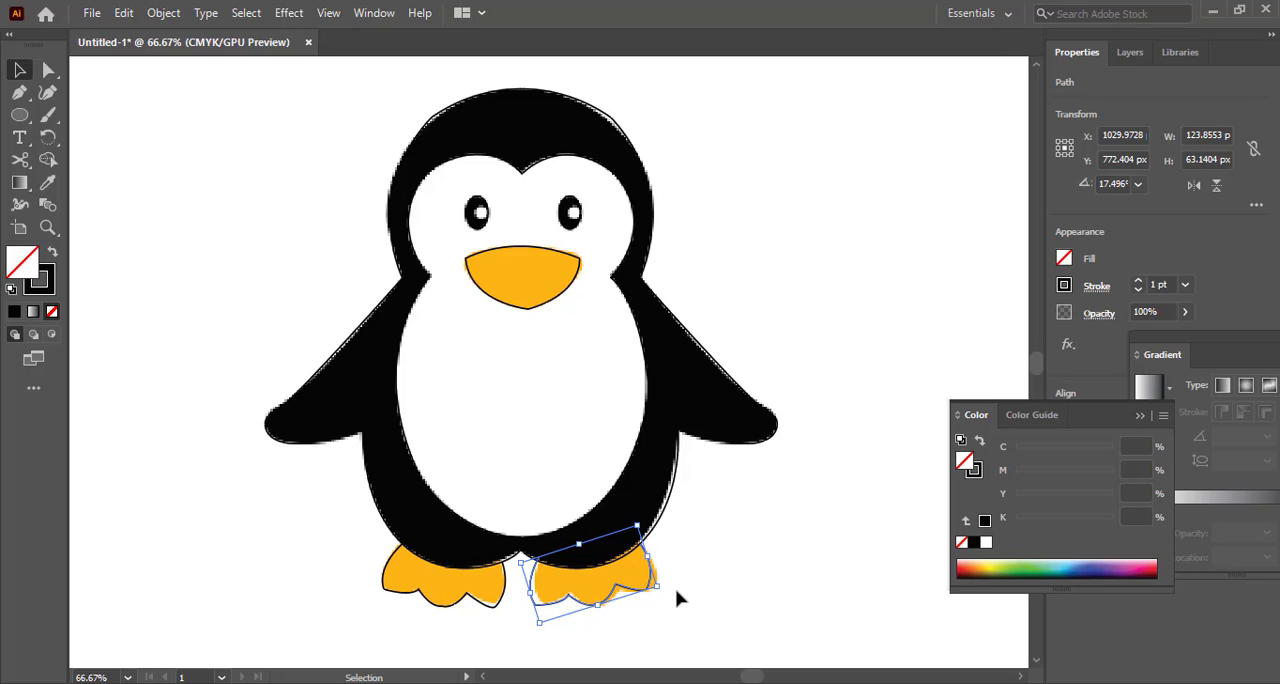
pyautogui.press('Right')
pyautogui.press('Right')
pyautogui.press('Right')
pyautogui.press('Right')
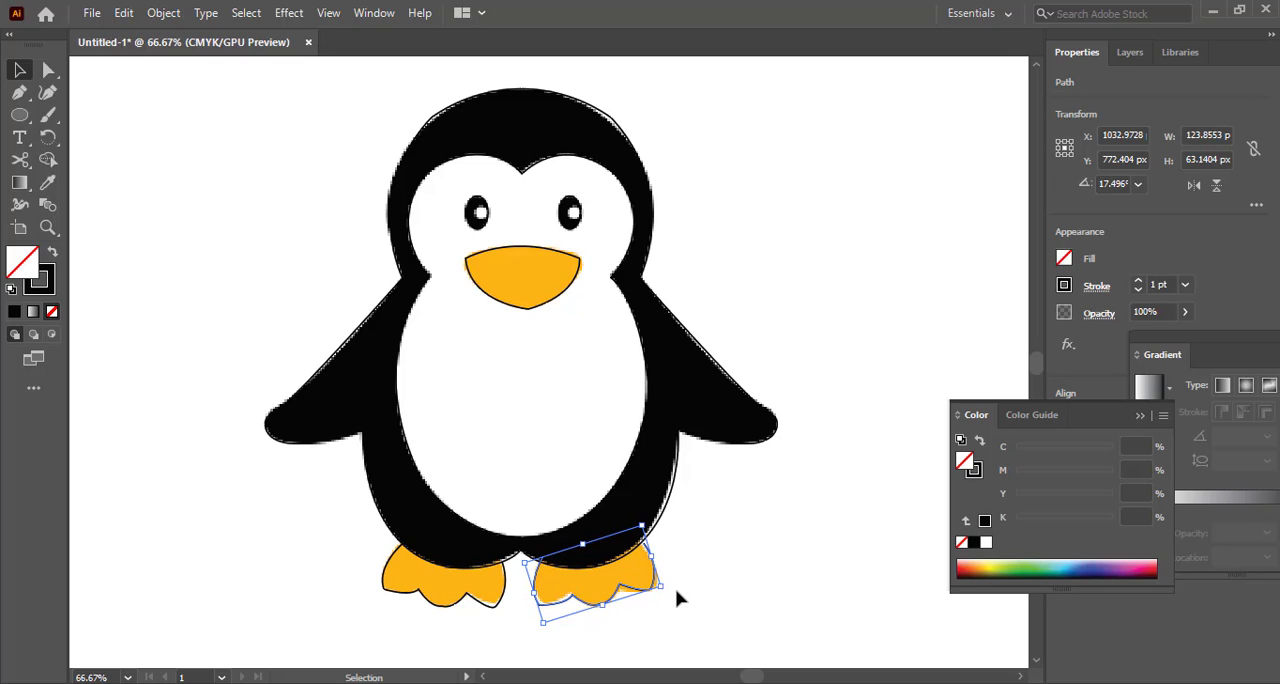
pyautogui.press('Up')
pyautogui.press('Up')
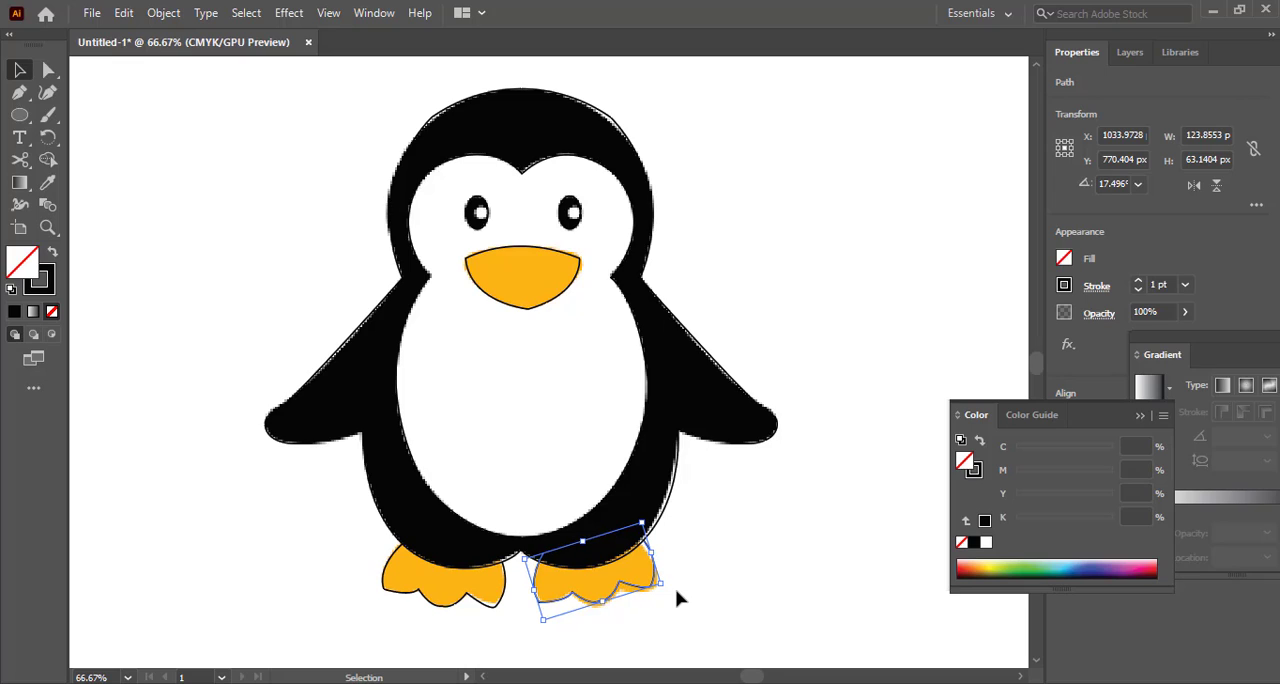
# Enlarge the right-foot outline slightly from its lower outer corner to cover the orange foot
pyautogui.click(677, 598)
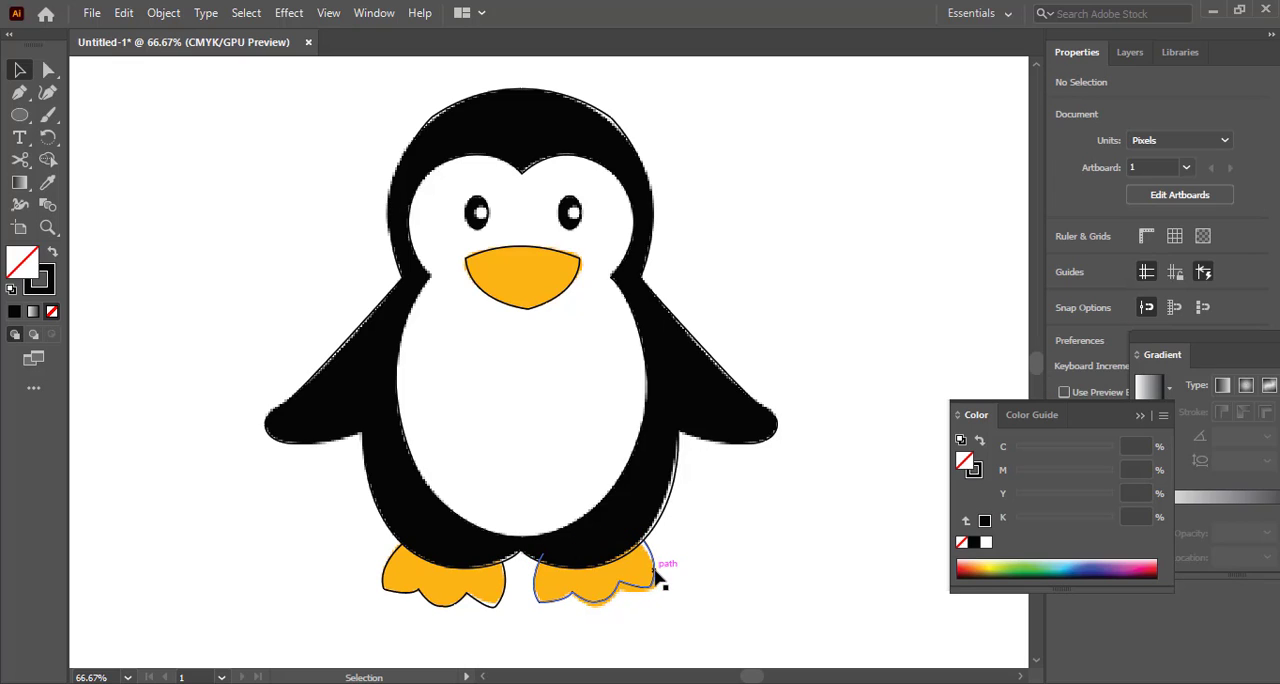
pyautogui.click(653, 575)
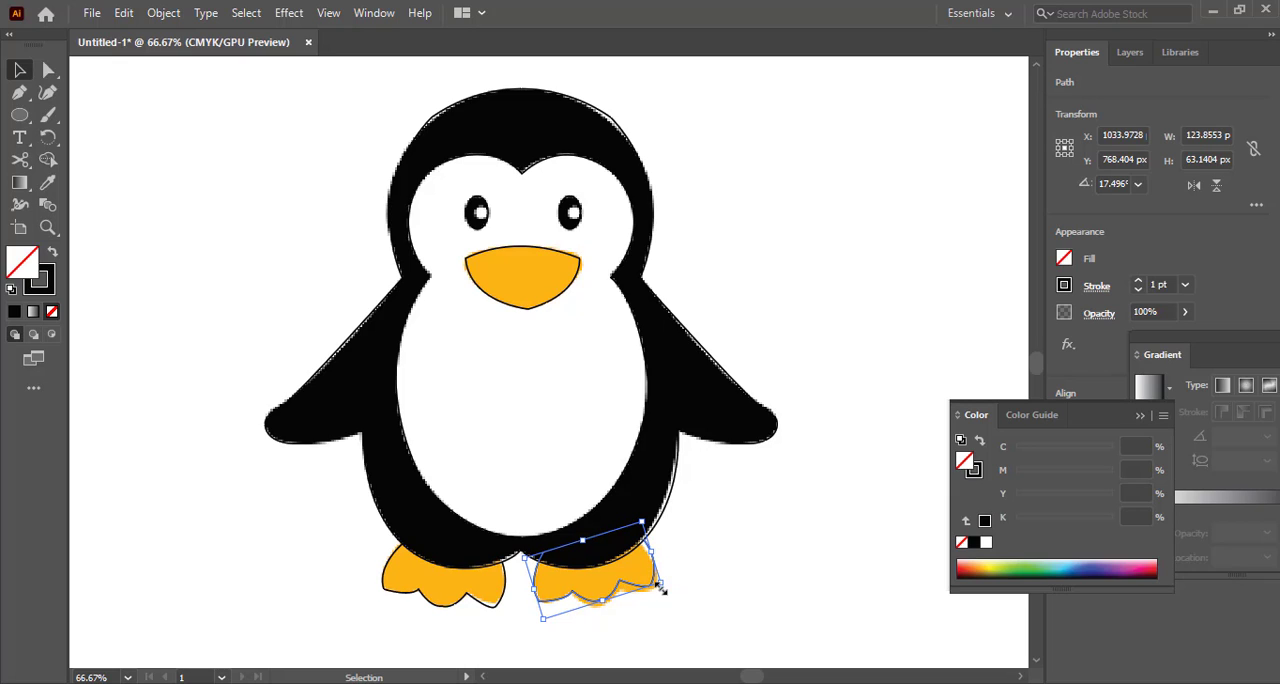
pyautogui.moveTo(662, 590); pyautogui.dragTo(665, 591)
pyautogui.click(704, 600)
pyautogui.click(663, 588)
pyautogui.click(697, 597)
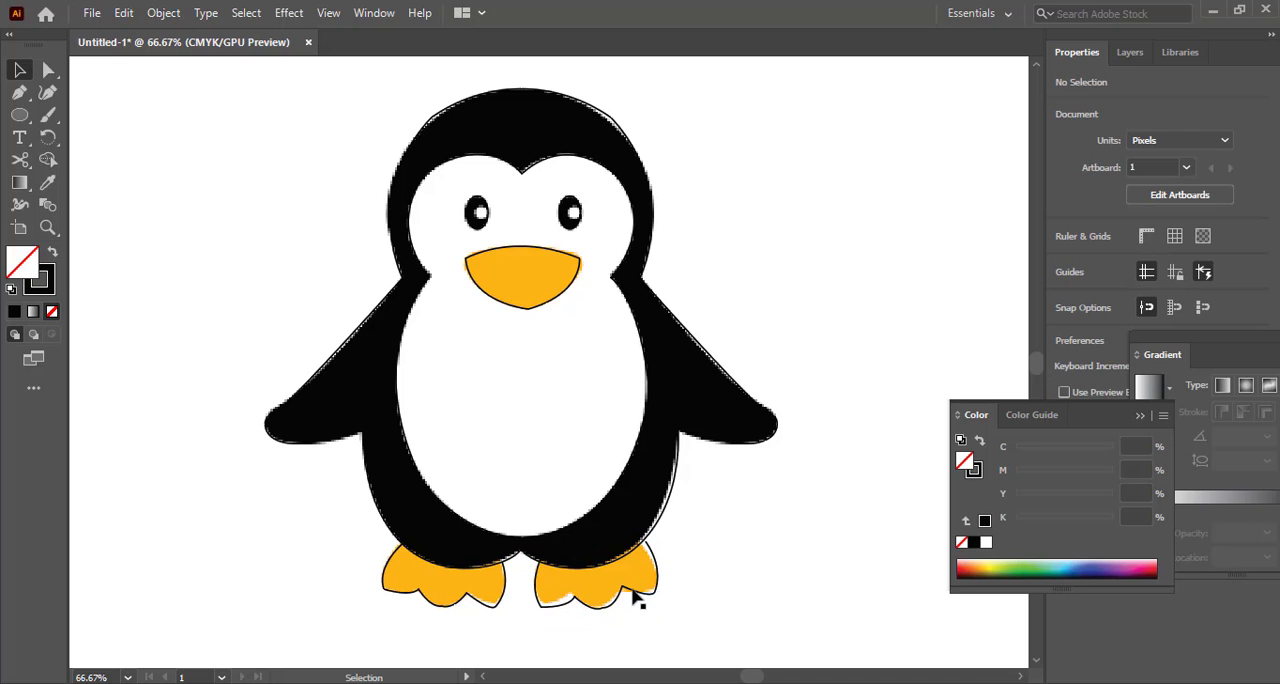
# Rotate the right-foot outline to about 20.3° and nudge it left to about X 1033 px
pyautogui.click(633, 591)
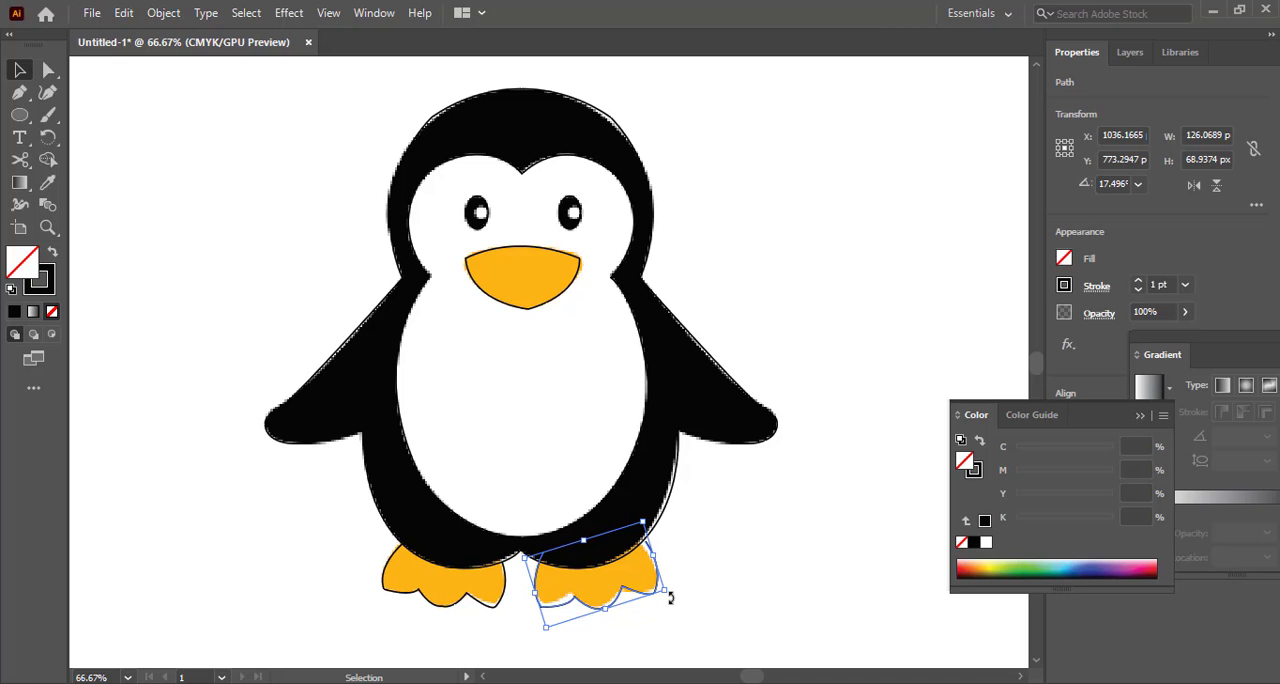
pyautogui.moveTo(670, 597); pyautogui.dragTo(671, 592)
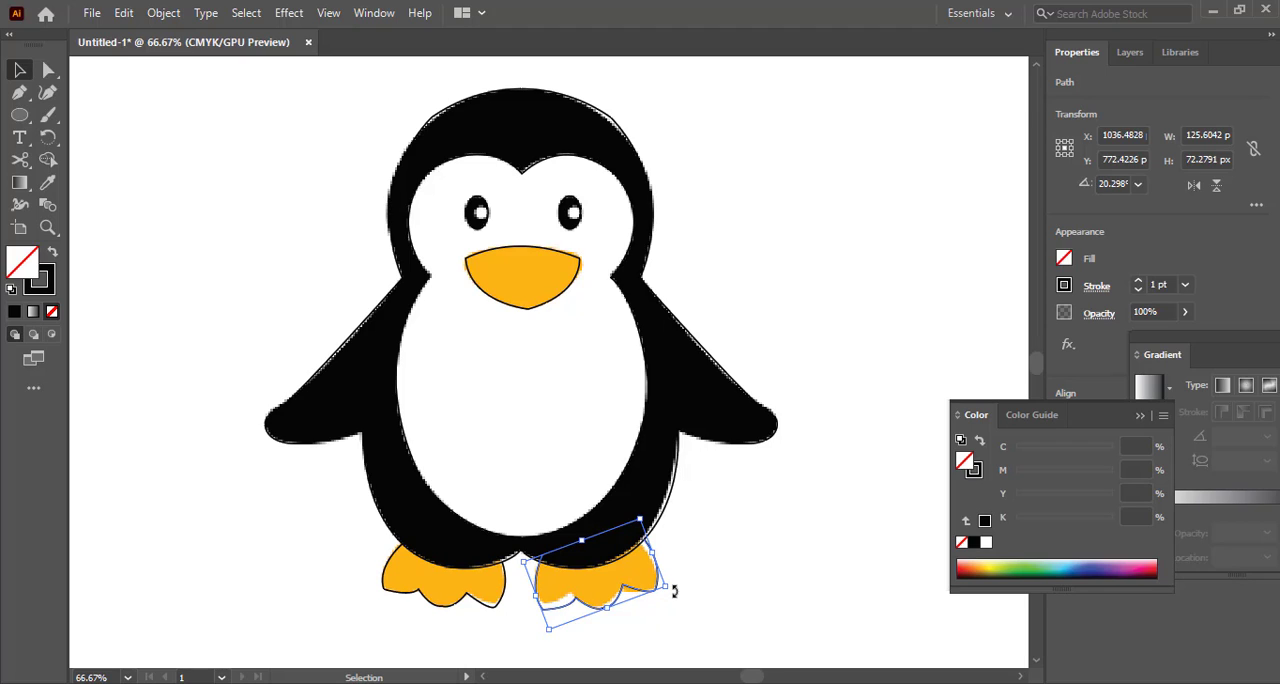
pyautogui.press('Left')
pyautogui.press('Left')
pyautogui.press('Left')
pyautogui.press('Left')
pyautogui.press('Up')
pyautogui.press('Up')
pyautogui.press('Up')
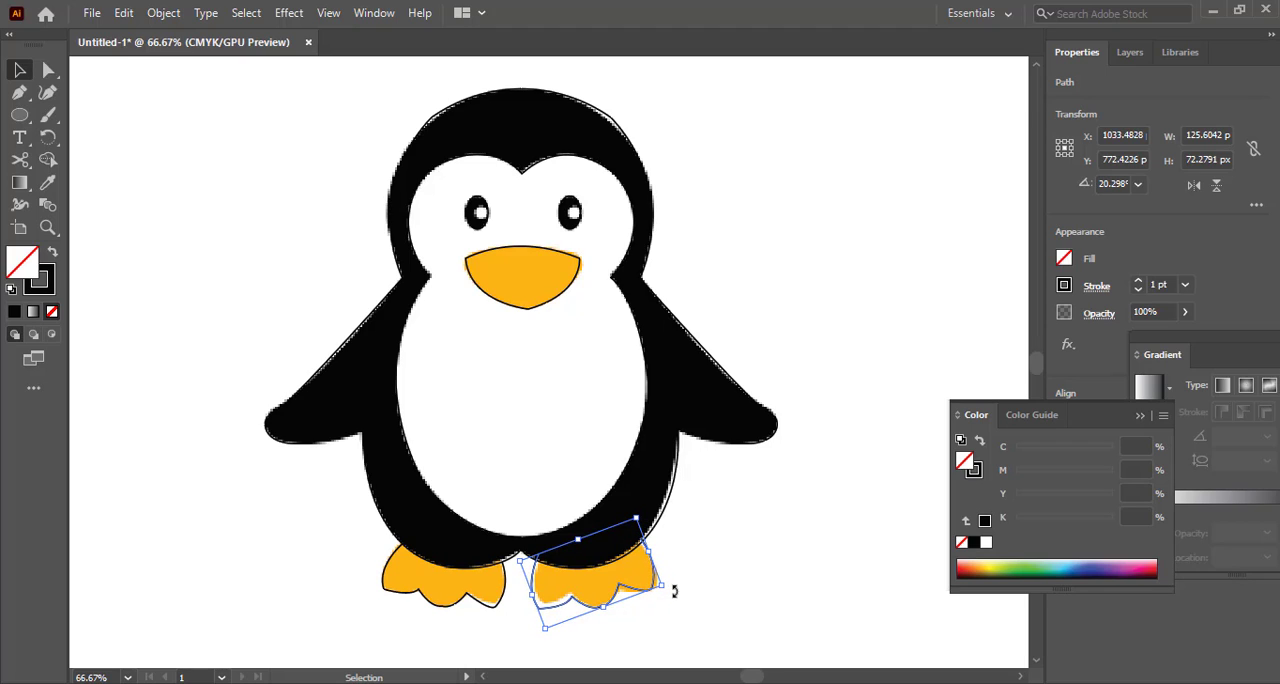
pyautogui.click(761, 566)
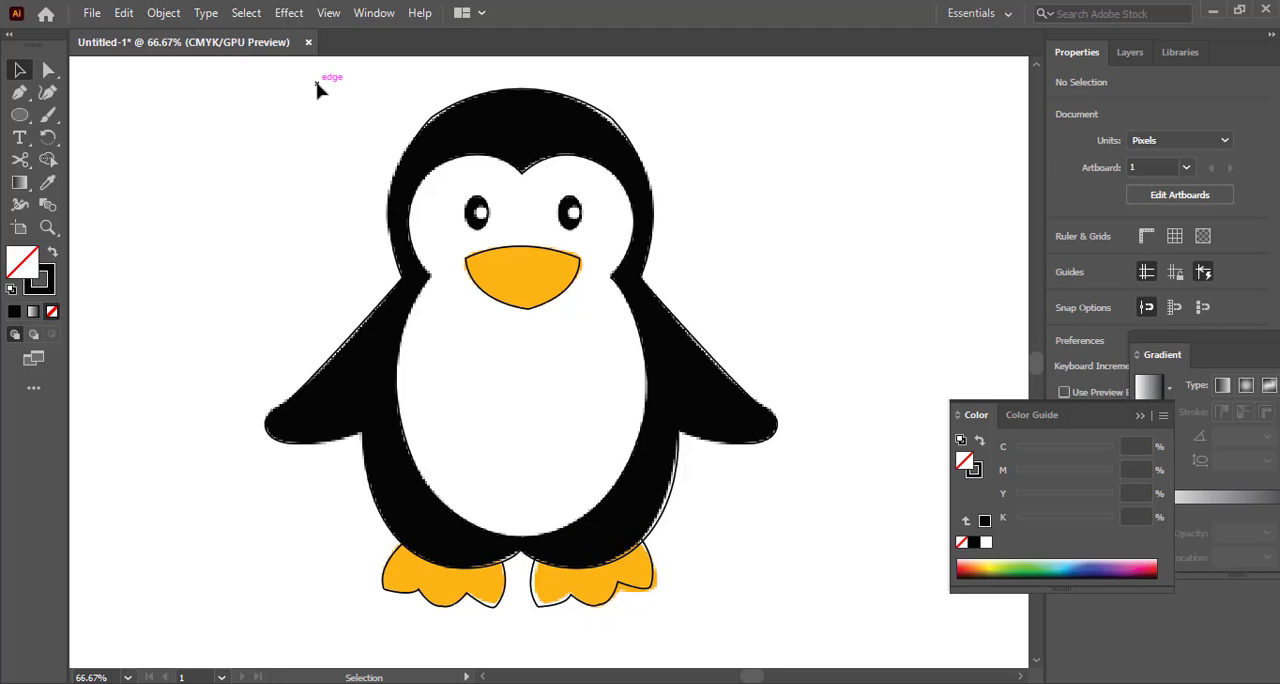
# Use Shape Builder on all the traced outlines to make separate regions for the feet, body, white face-and-belly area and beak
pyautogui.moveTo(297, 91); pyautogui.dragTo(772, 620)
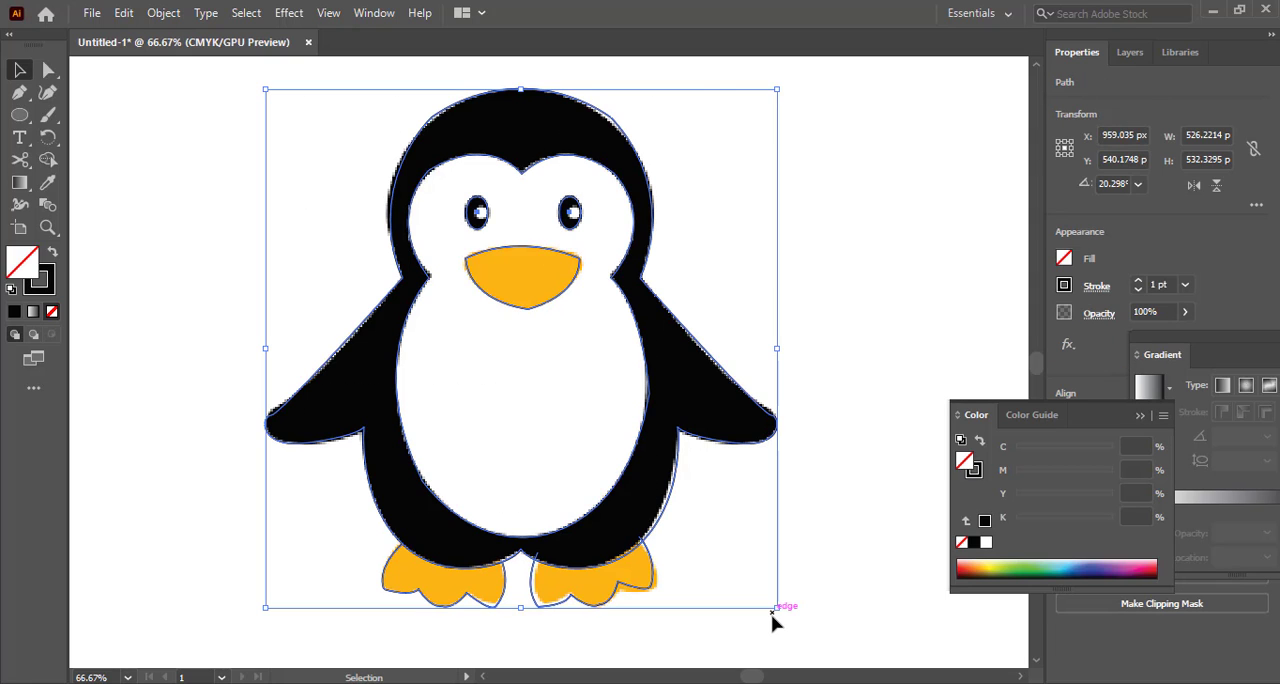
pyautogui.hotkey('shift', 'm')
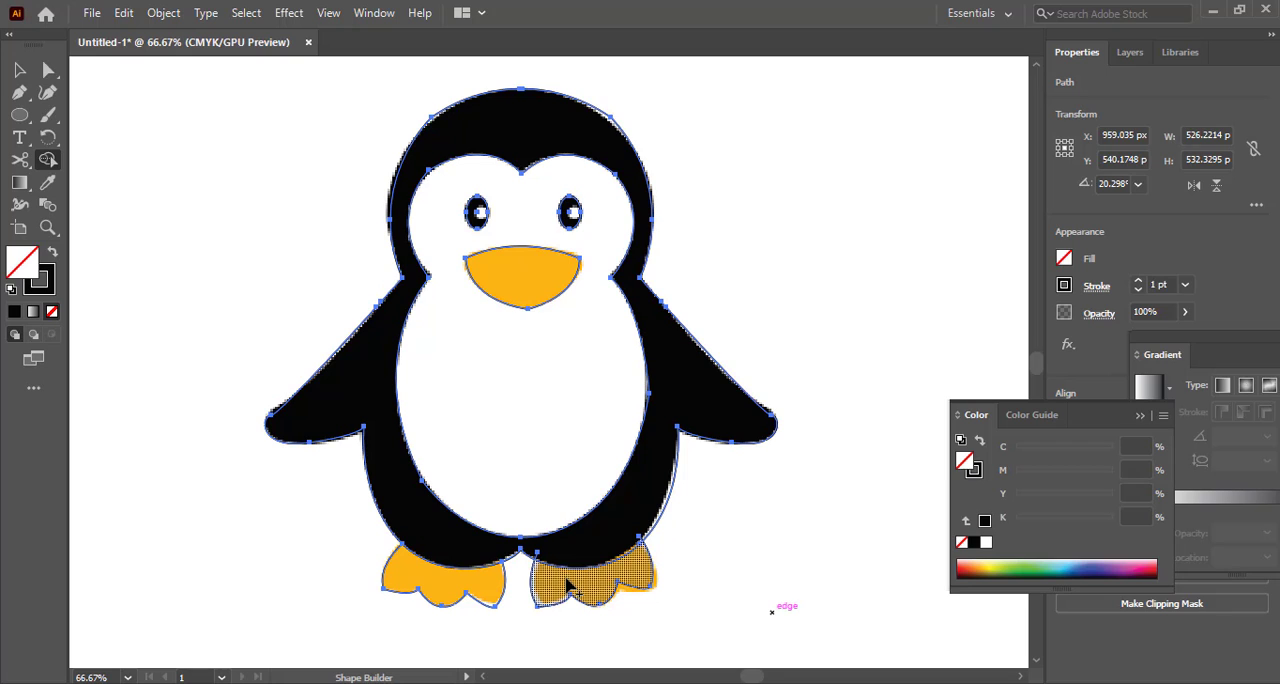
pyautogui.click(486, 586)
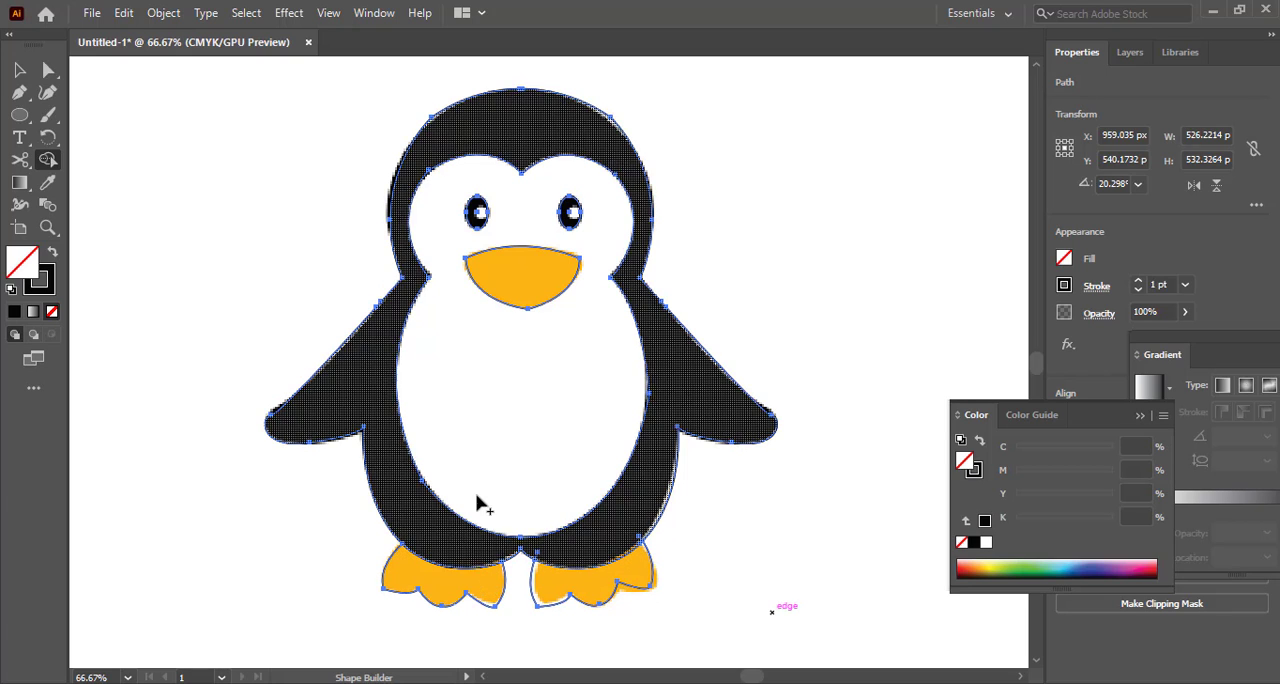
pyautogui.click(434, 579)
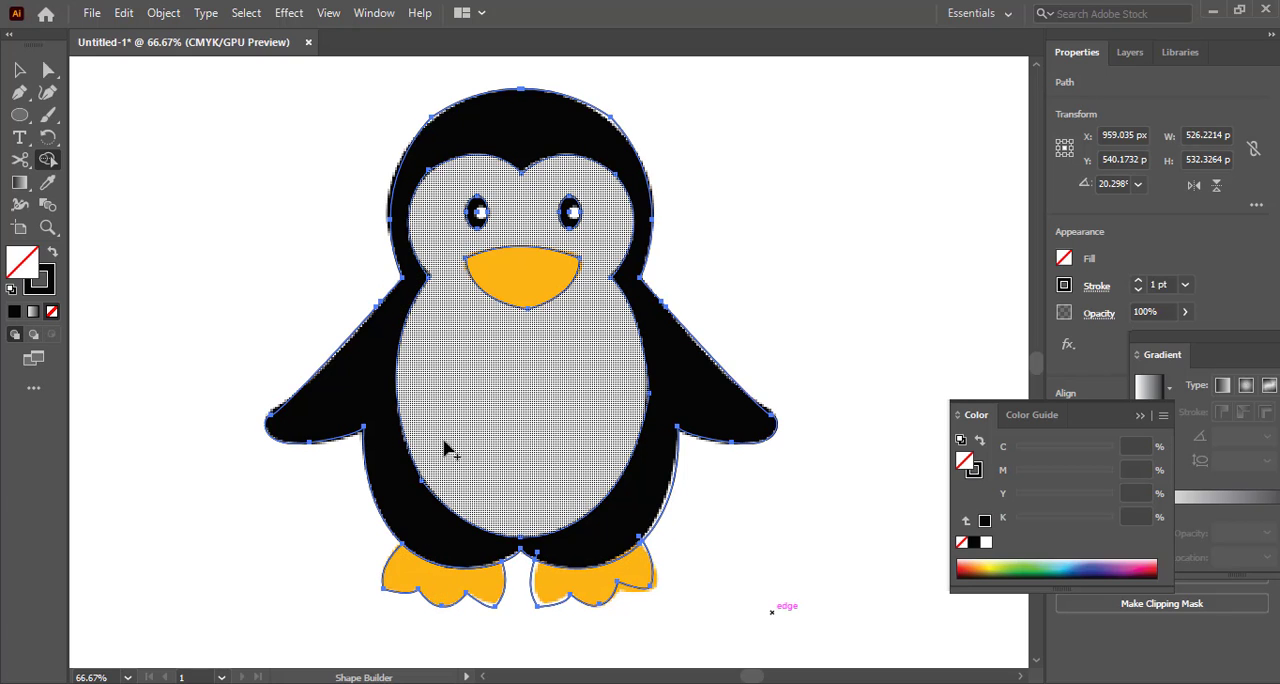
pyautogui.click(407, 487)
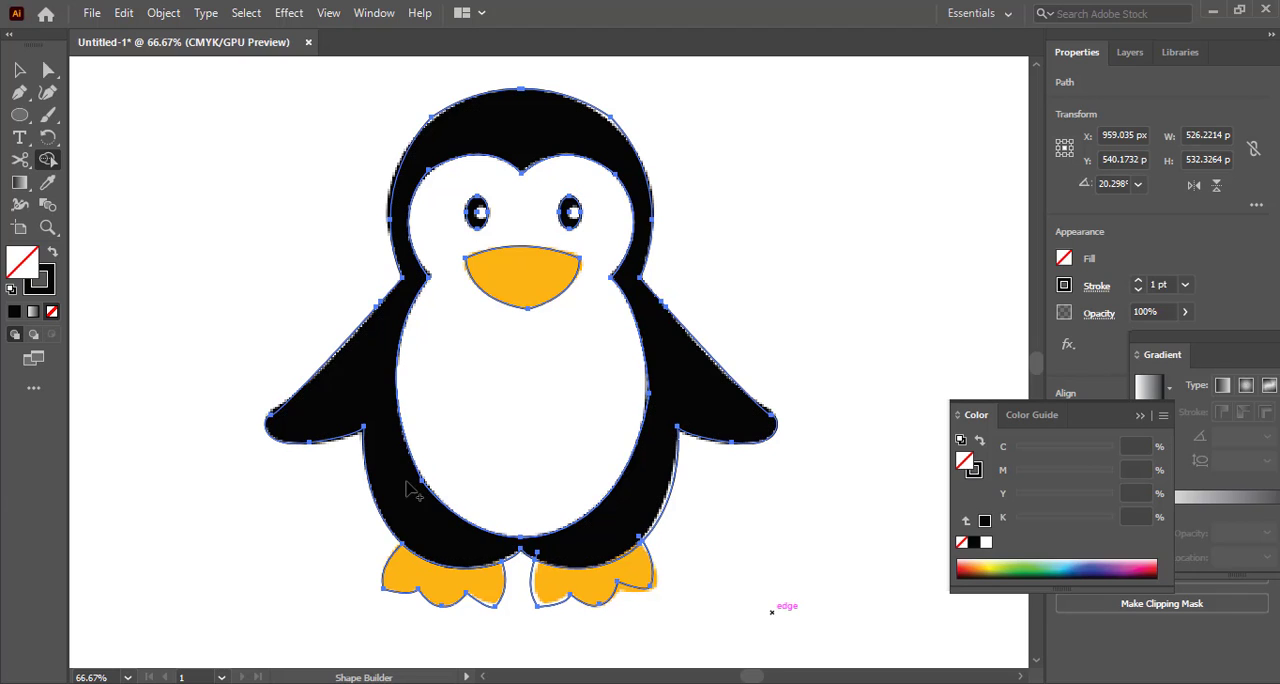
pyautogui.click(461, 442)
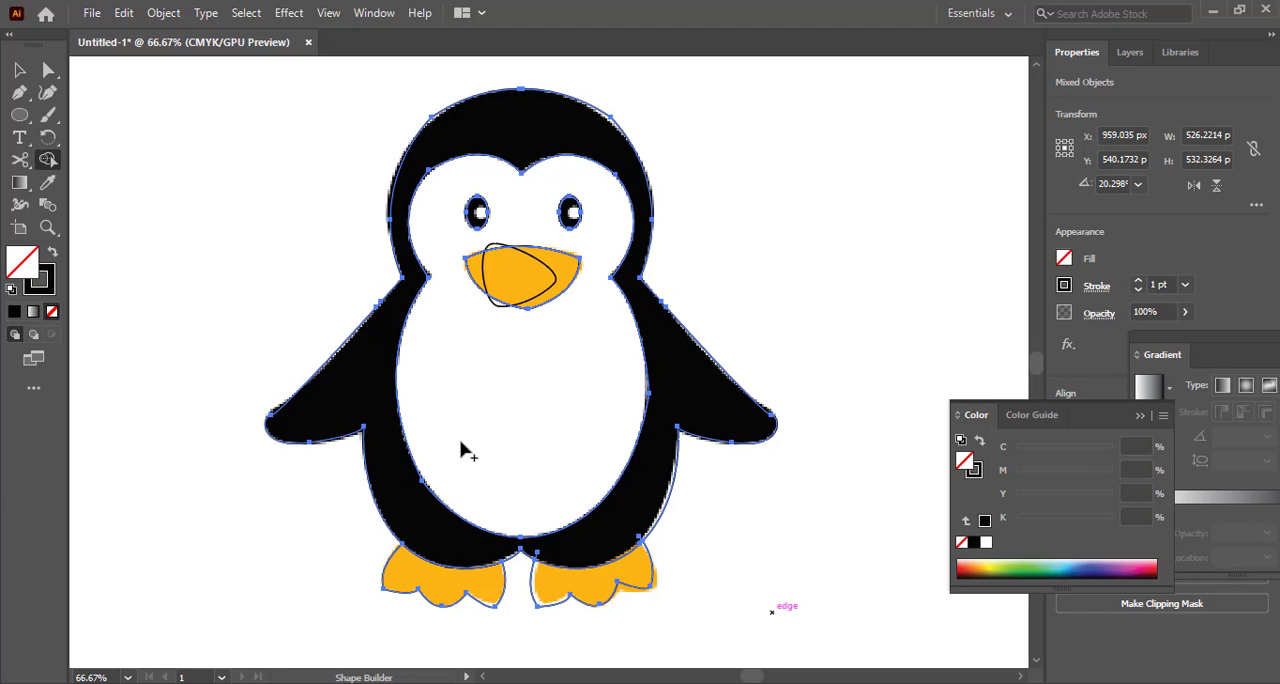
pyautogui.click(553, 290)
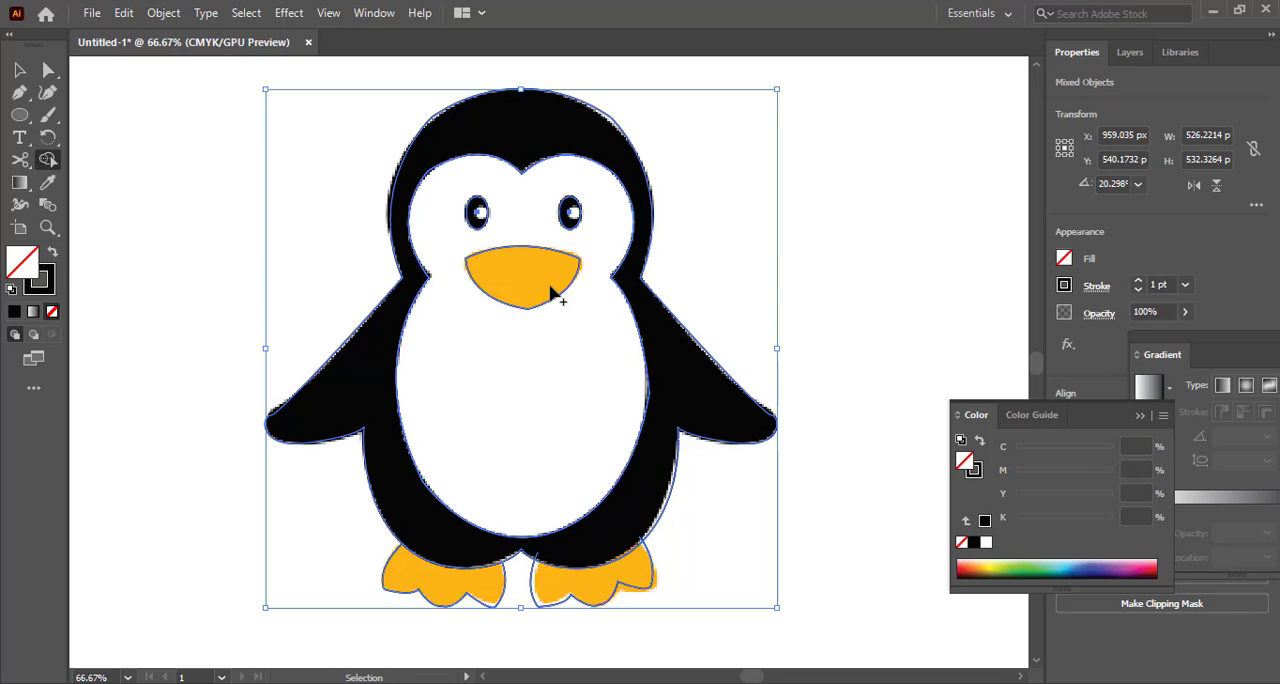
pyautogui.click(521, 388)
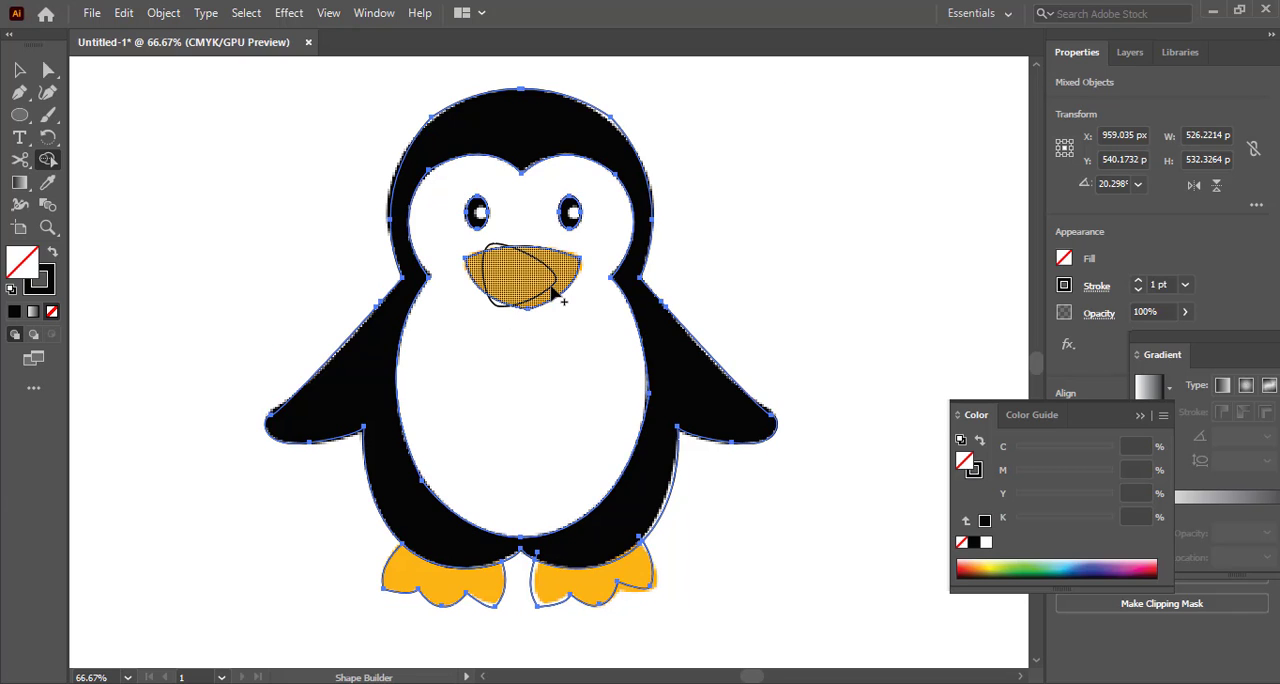
pyautogui.moveTo(537, 281)
pyautogui.mouseDown()
pyautogui.moveTo(499, 305)
pyautogui.moveTo(510, 279)
pyautogui.moveTo(549, 277)
pyautogui.mouseUp()
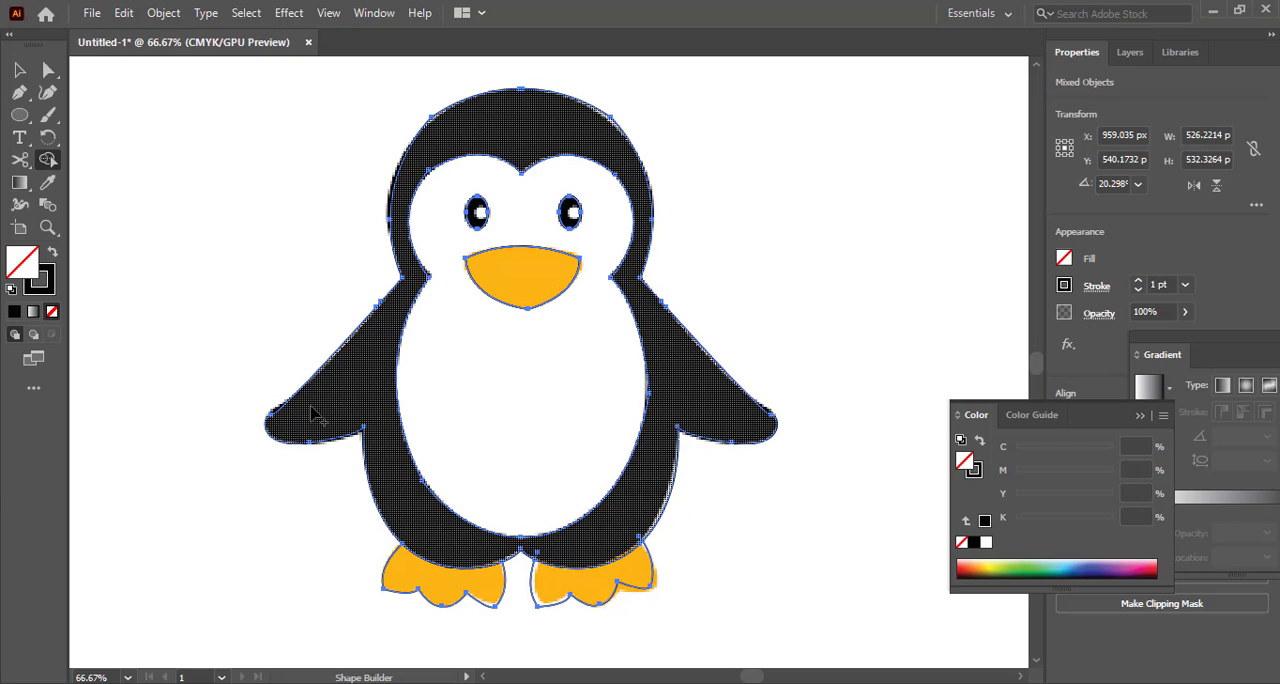
pyautogui.press('v')
pyautogui.click(128, 472)
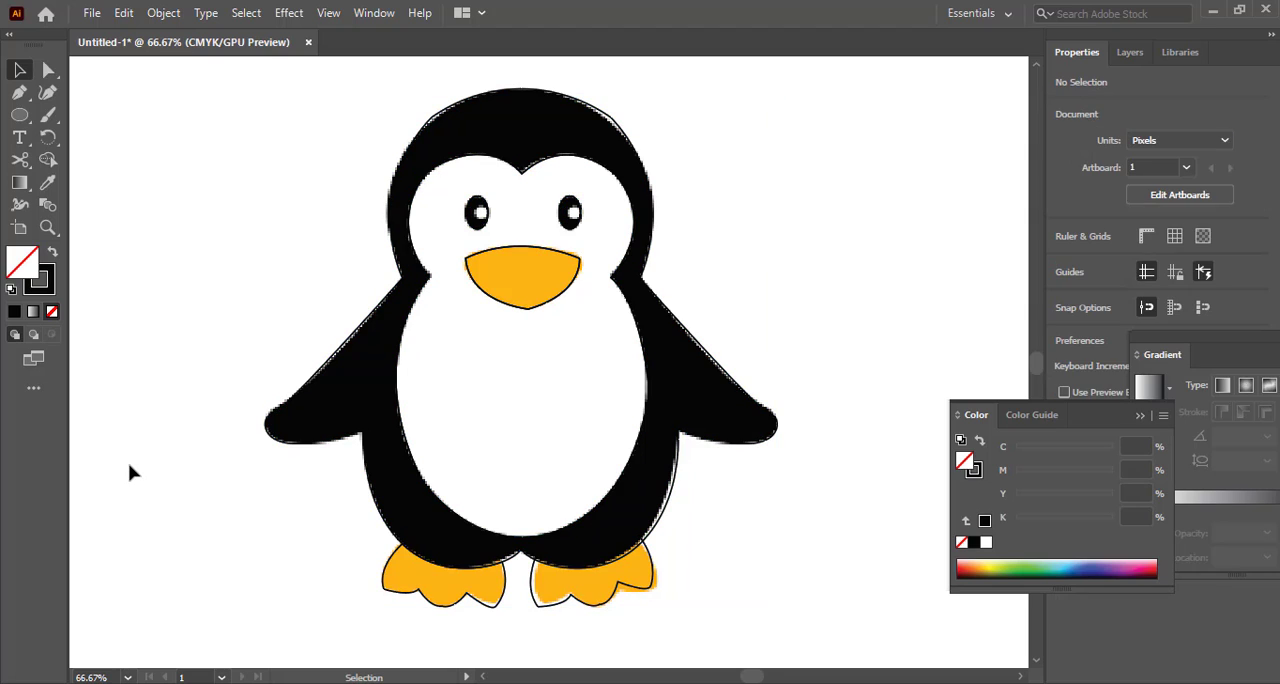
# Check that the body and both eye shapes can be selected as separate pieces
pyautogui.click(296, 450)
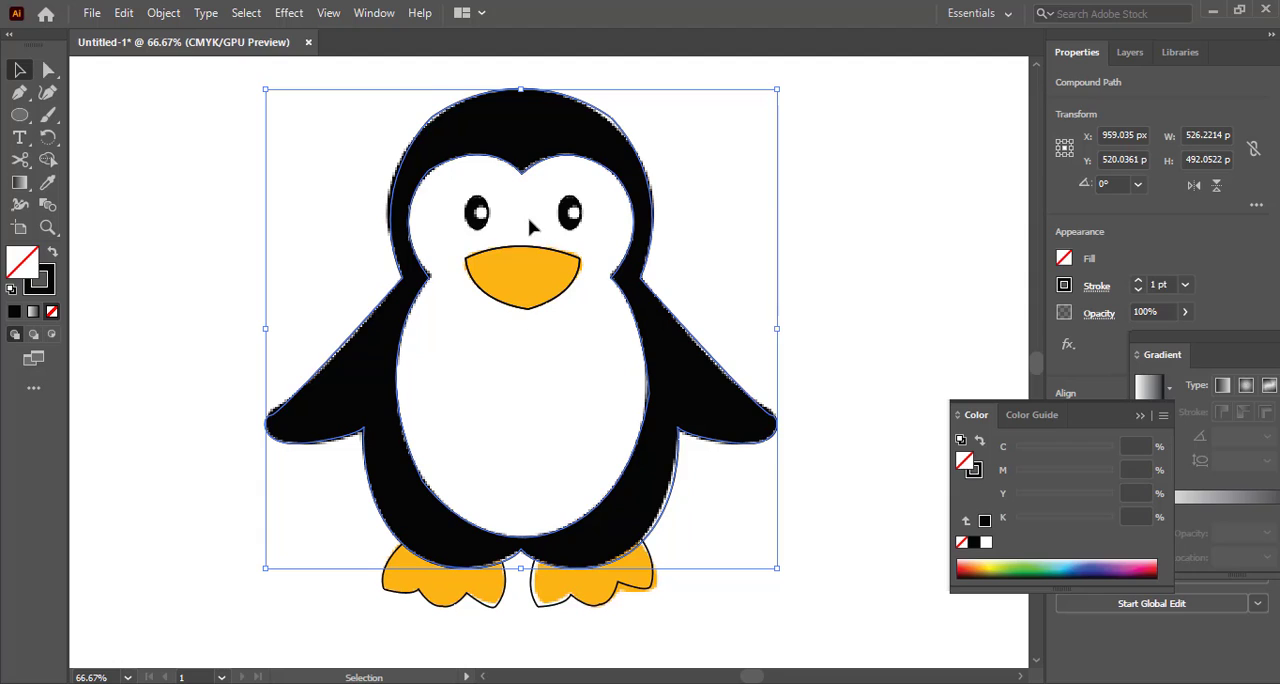
pyautogui.click(482, 210)
pyautogui.click(570, 214)
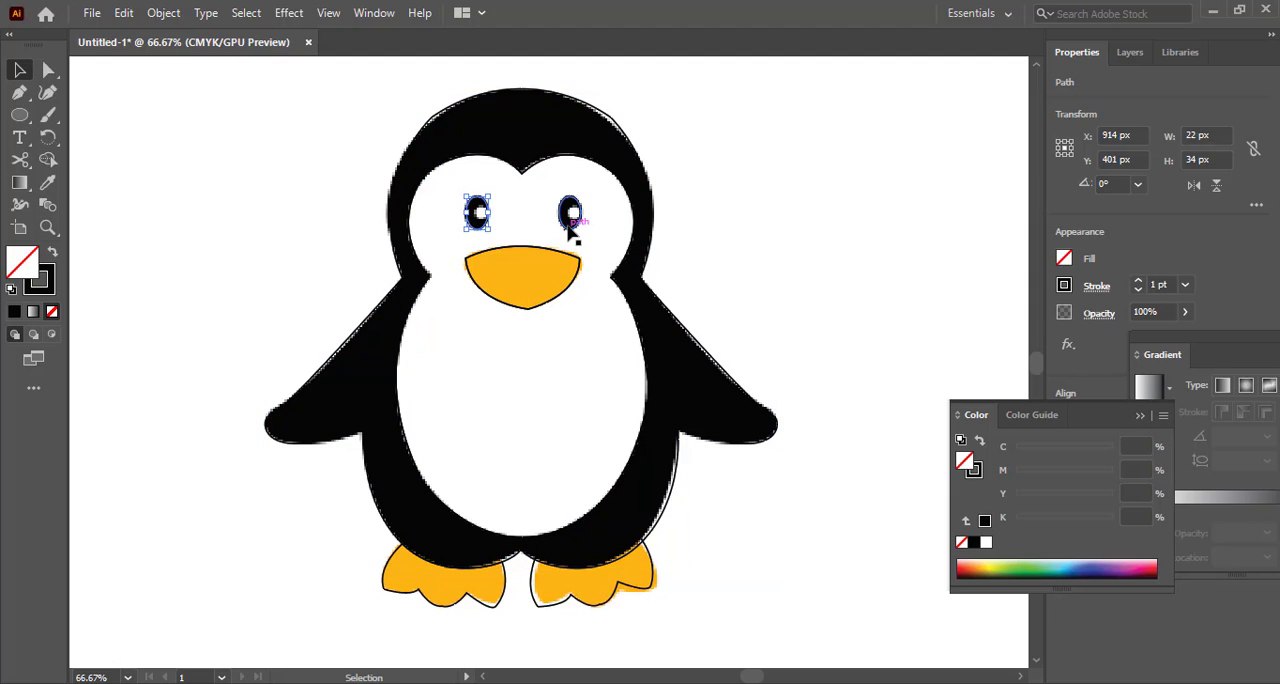
pyautogui.click(432, 408)
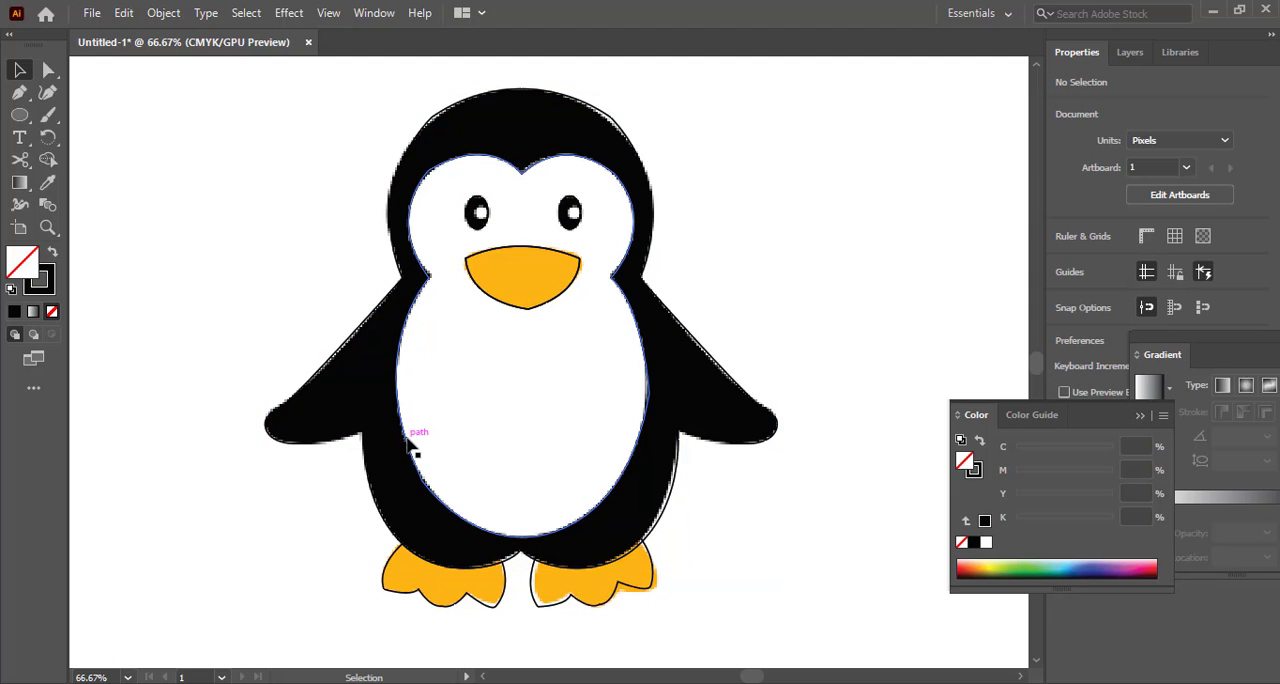
# Fill the face-and-belly shape with white and no stroke using the Eyedropper
pyautogui.click(412, 436)
pyautogui.click(47, 183)
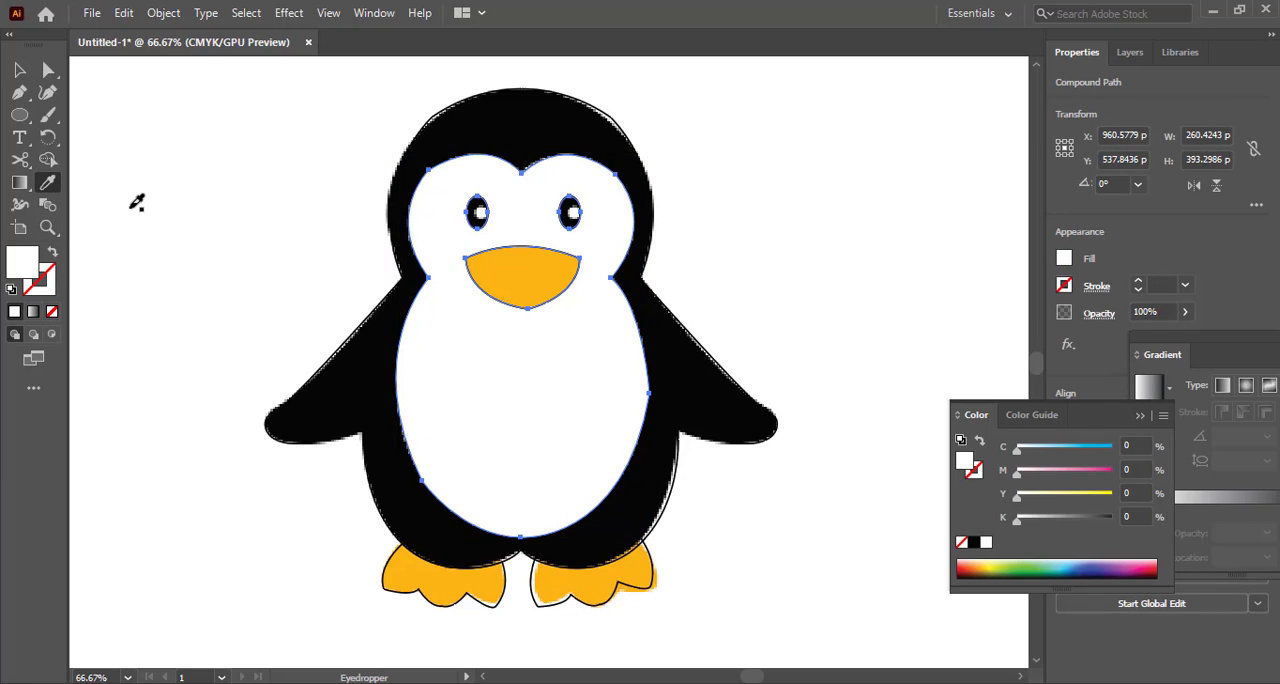
pyautogui.press('v')
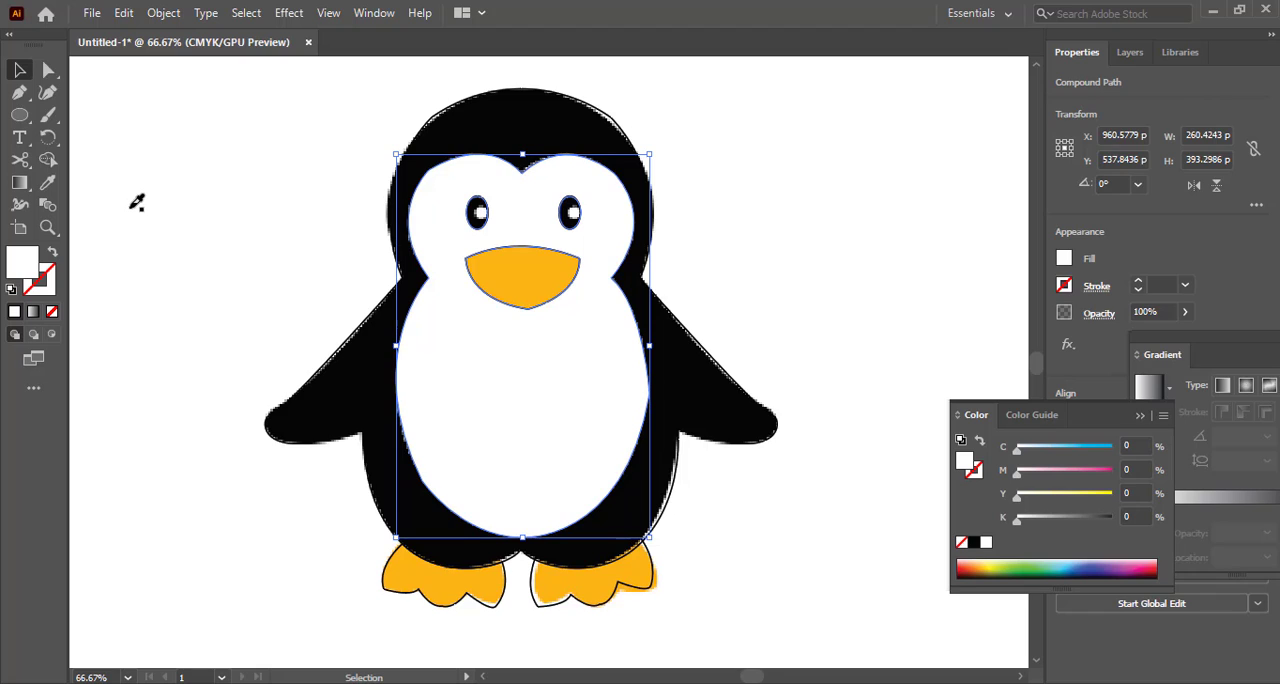
pyautogui.click(130, 215)
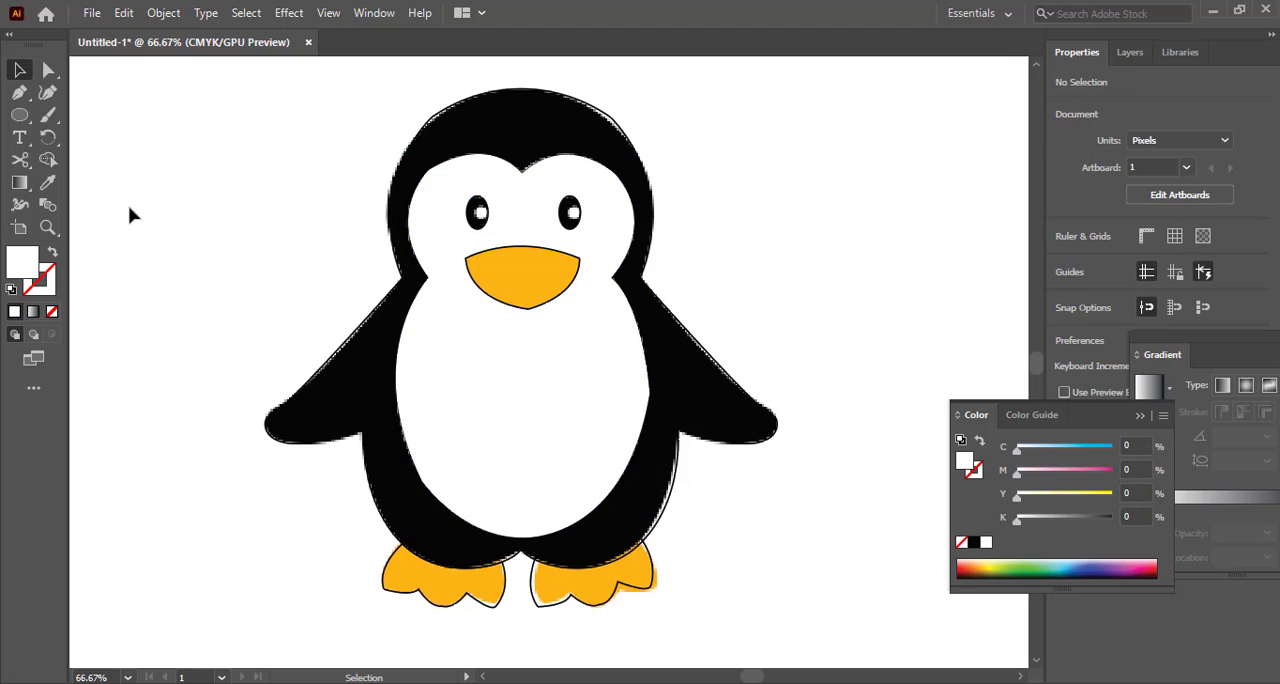
# Fill the penguin's body shape with black and remove its stroke
pyautogui.click(607, 114)
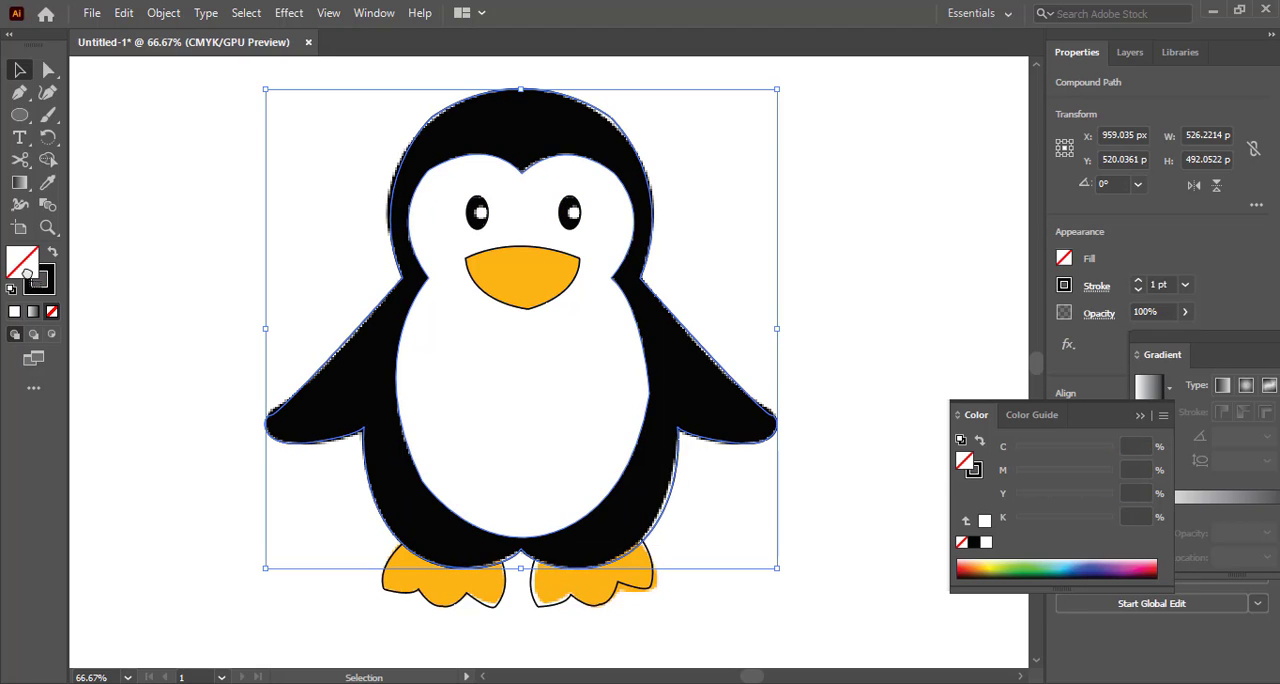
pyautogui.moveTo(27, 274); pyautogui.dragTo(21, 265)
pyautogui.click(50, 291)
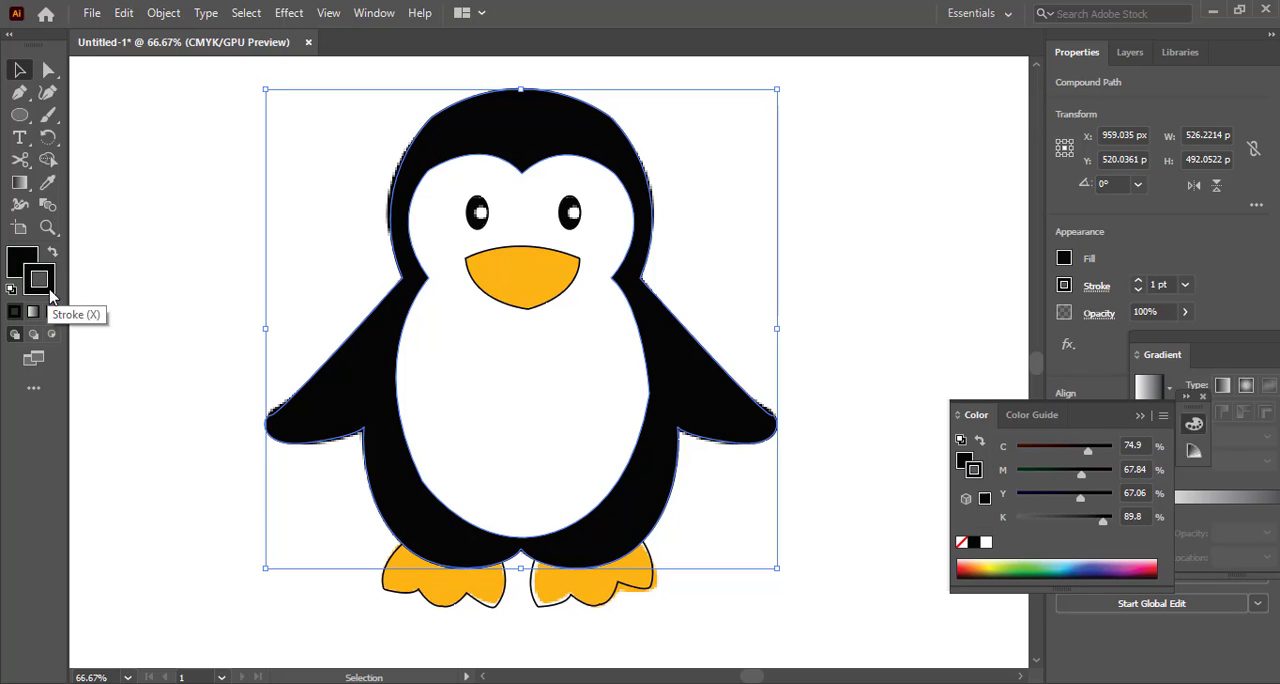
pyautogui.click(52, 311)
pyautogui.click(124, 263)
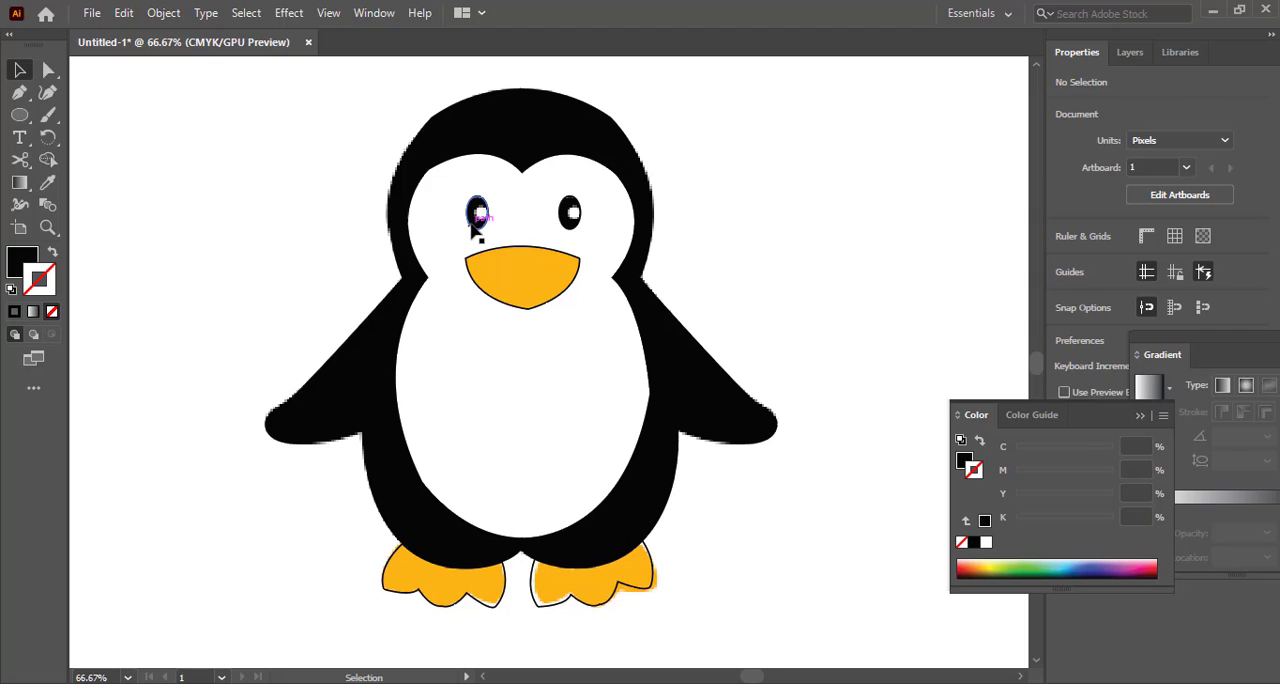
# Swap fill and stroke on both eye ellipses so each has a solid black fill and no outline
pyautogui.click(476, 214)
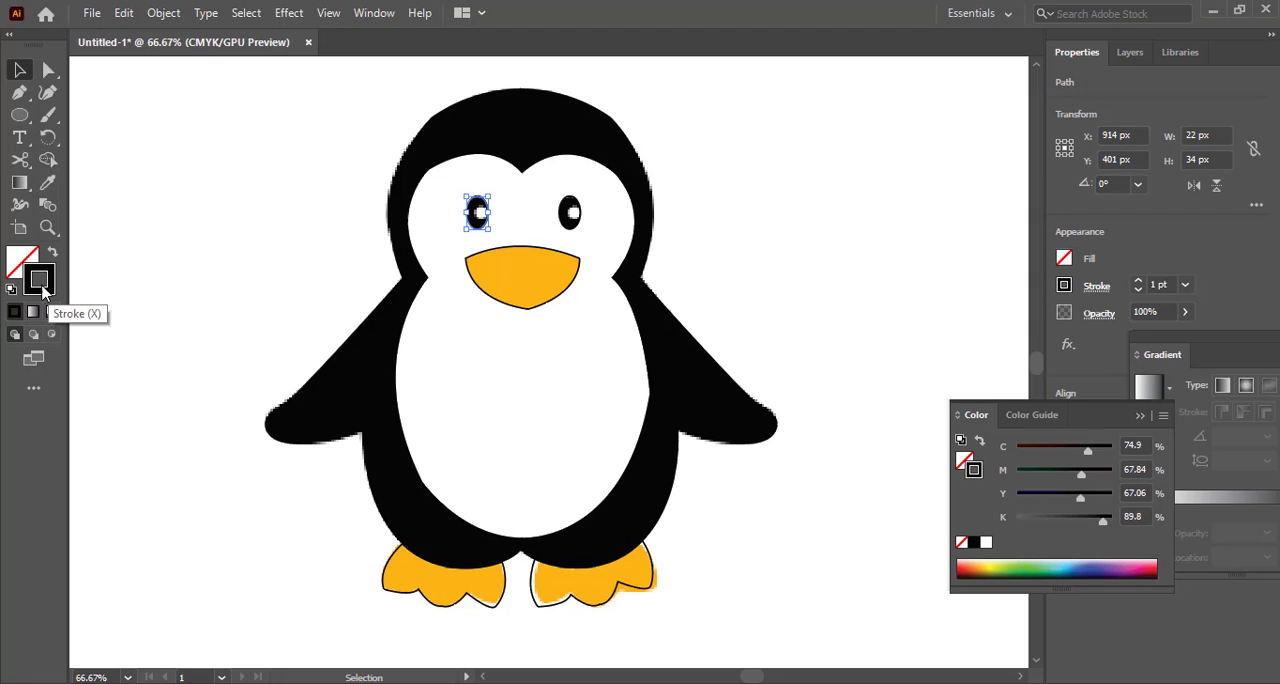
pyautogui.hotkey('shift', 'x')
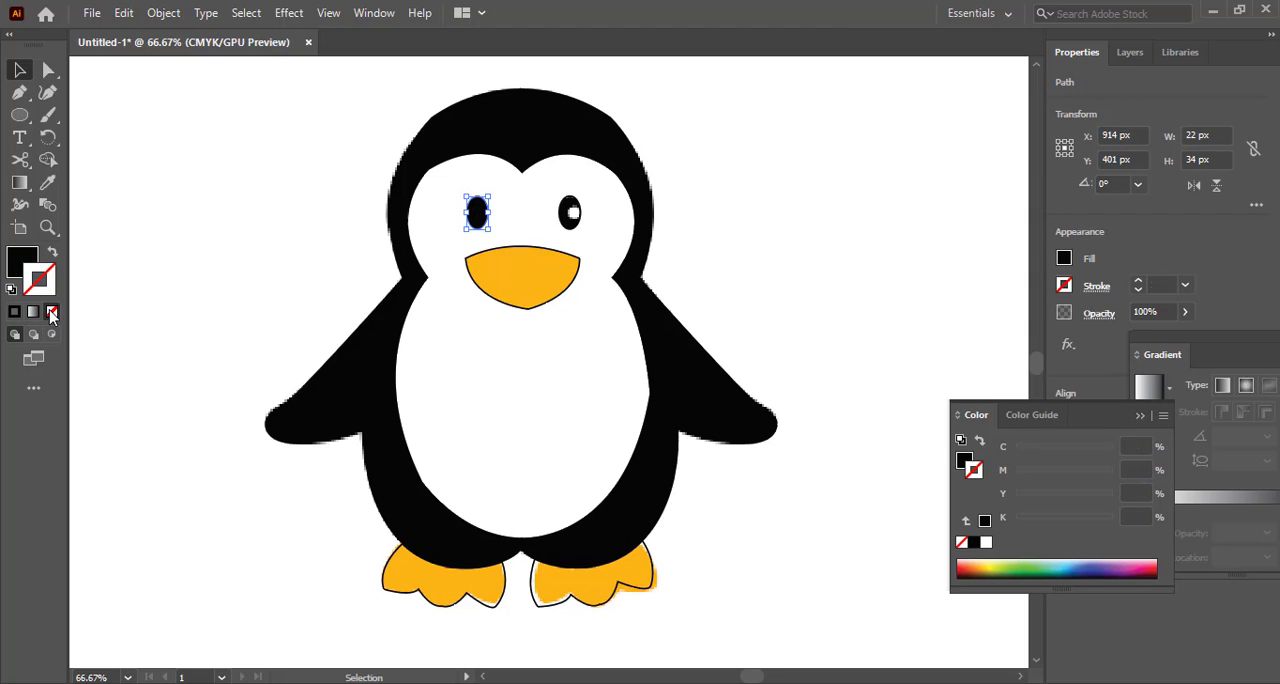
pyautogui.click(138, 261)
pyautogui.click(569, 228)
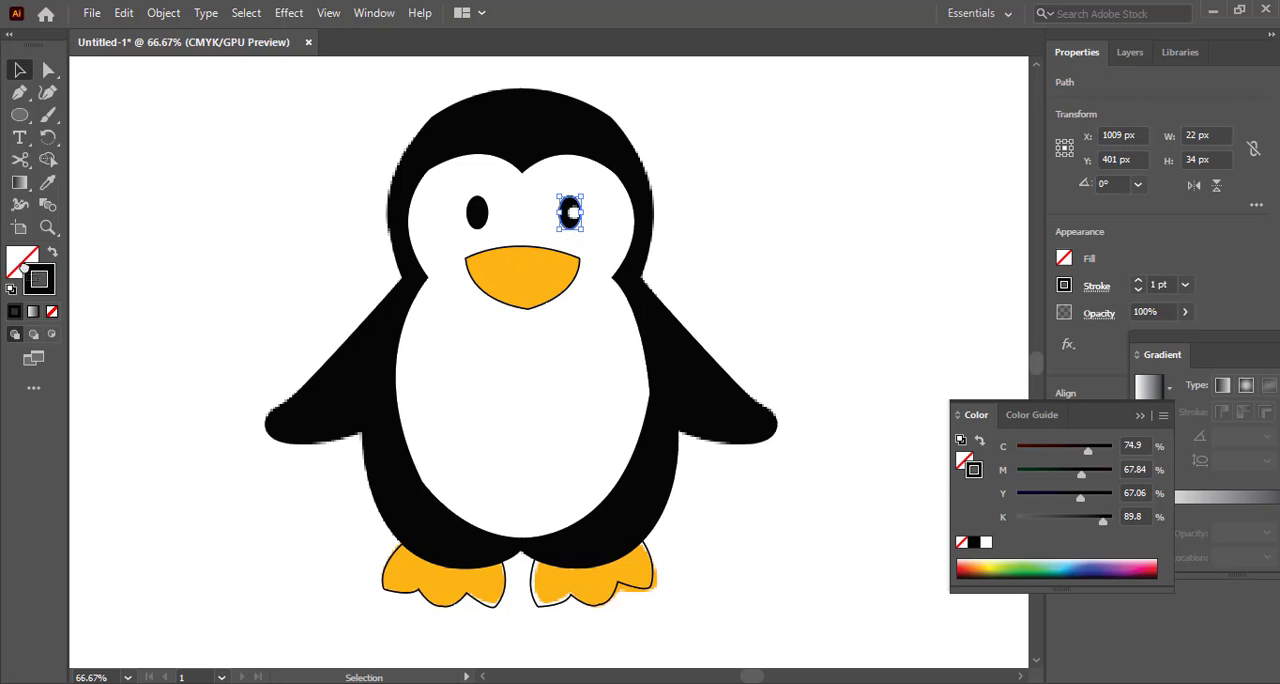
pyautogui.hotkey('shift', 'x')
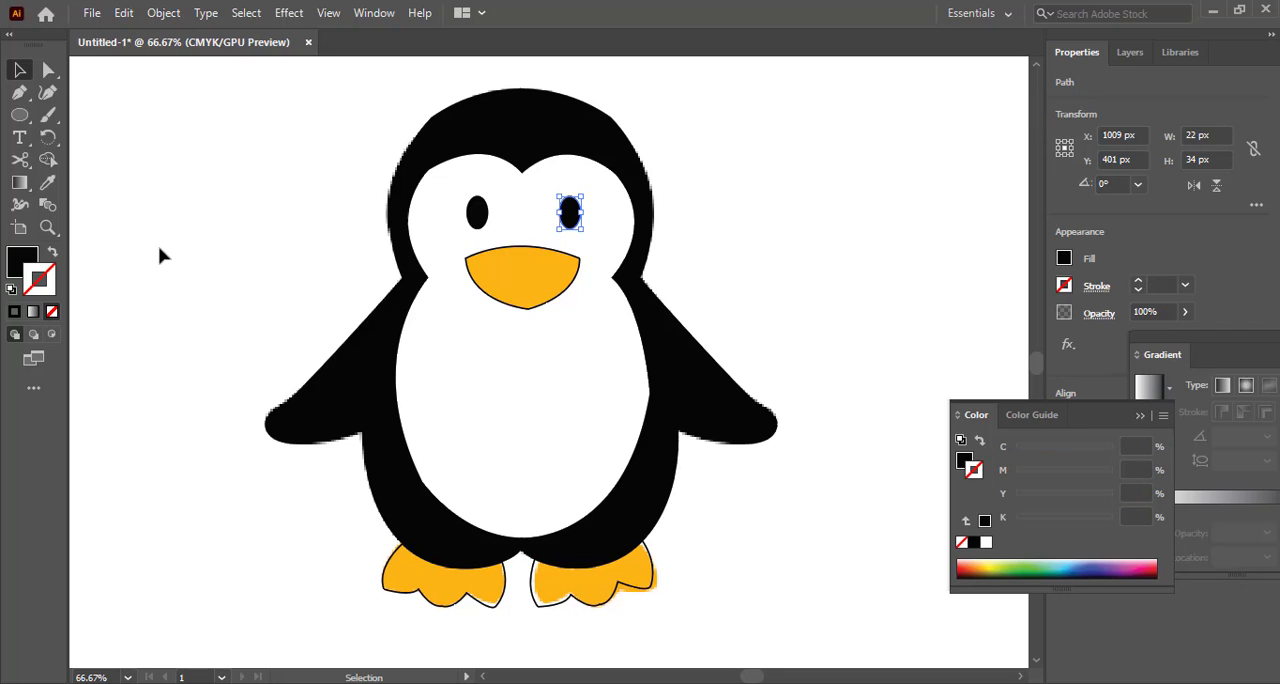
pyautogui.click(160, 256)
# Remove the beak's stroke and fill it with the orange sampled from the reference image
pyautogui.click(502, 306)
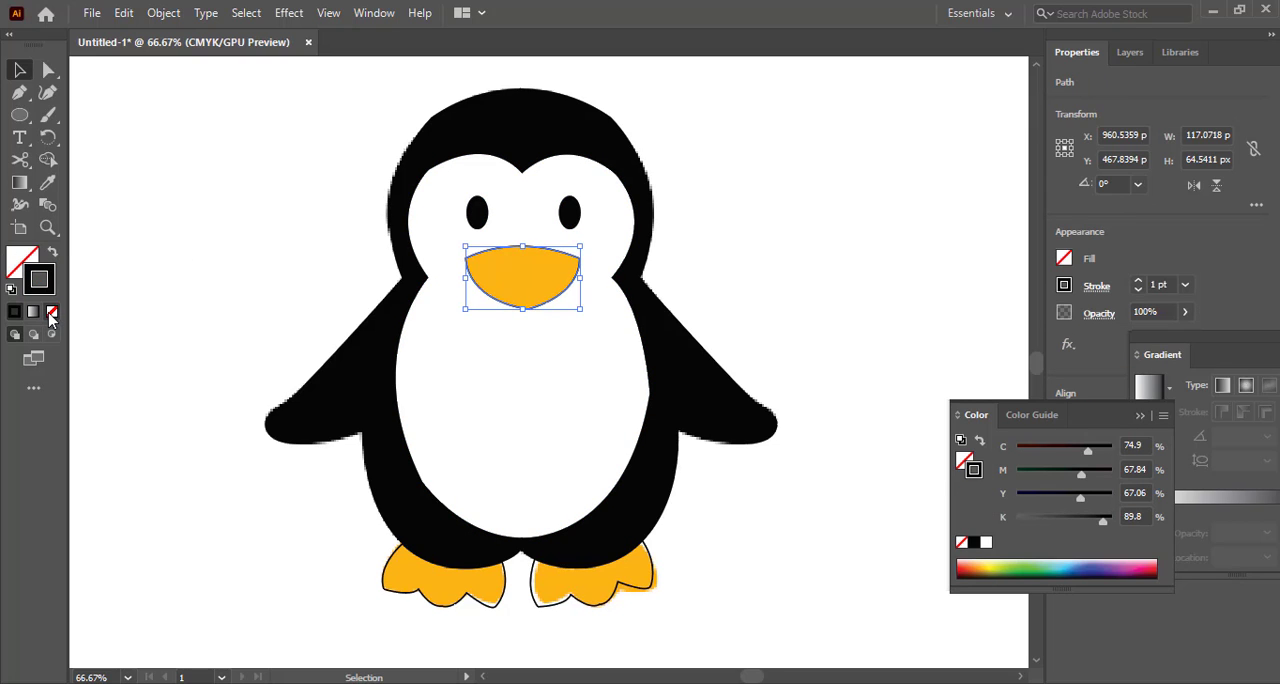
pyautogui.click(50, 312)
pyautogui.doubleClick(16, 264)
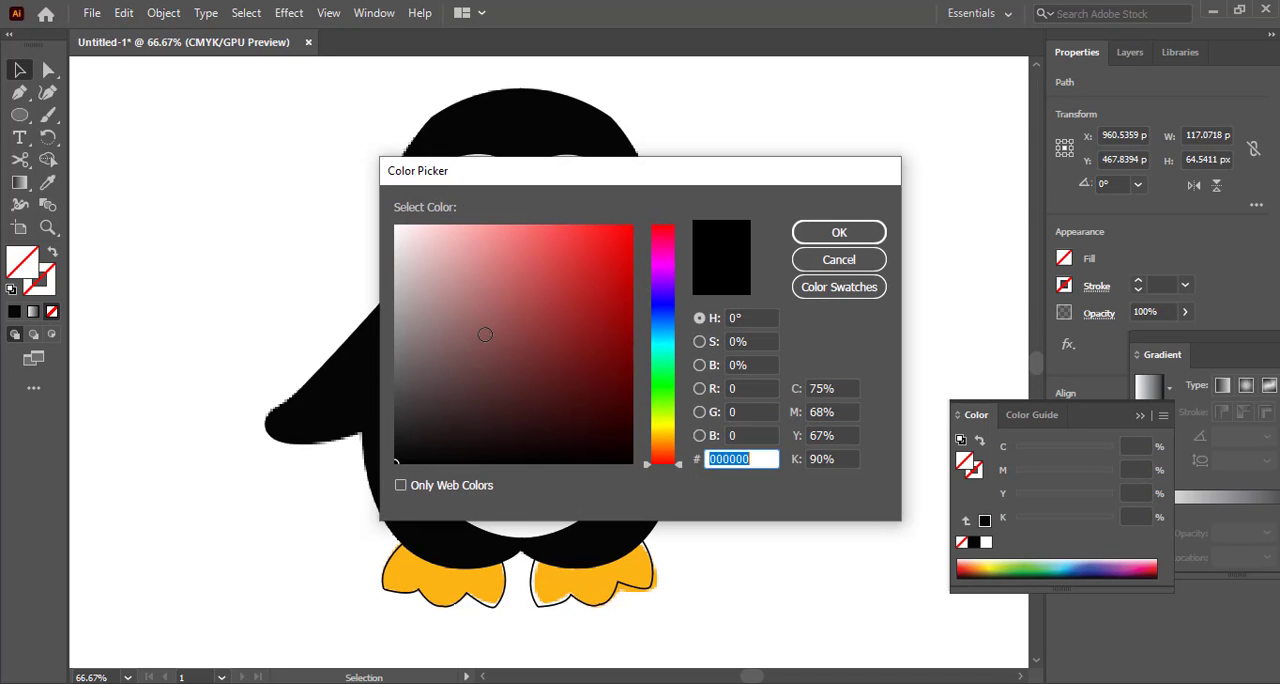
pyautogui.click(845, 262)
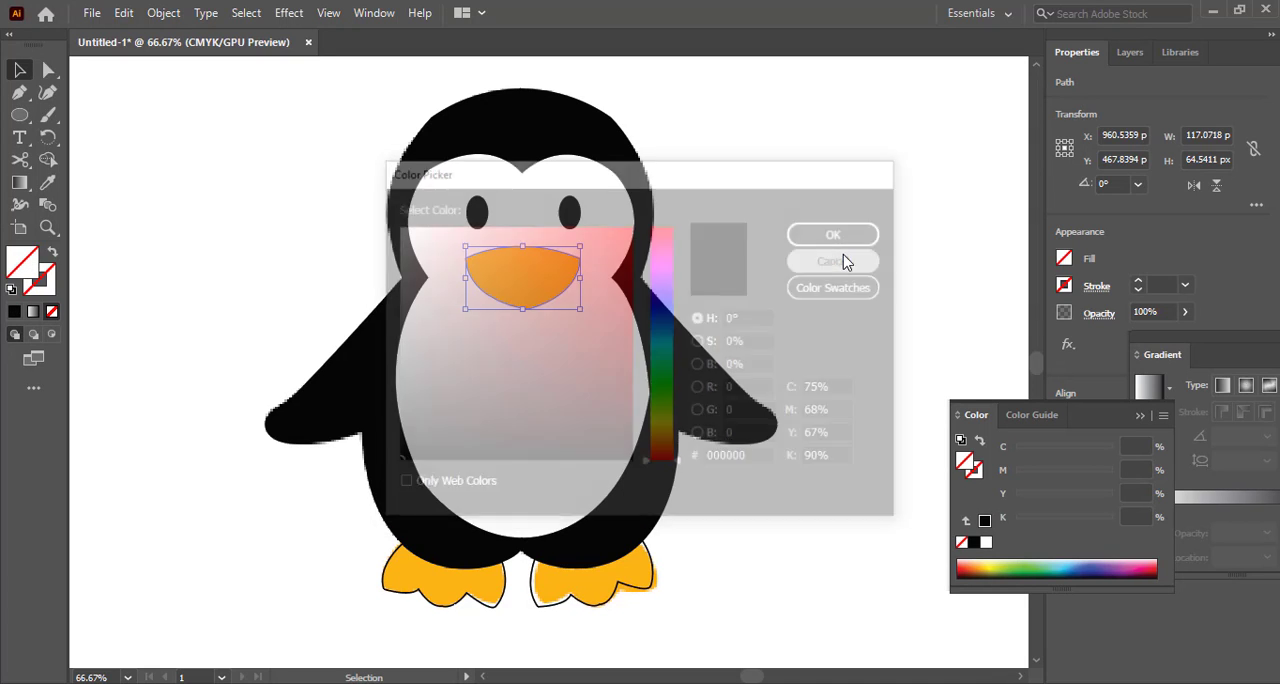
pyautogui.click(47, 182)
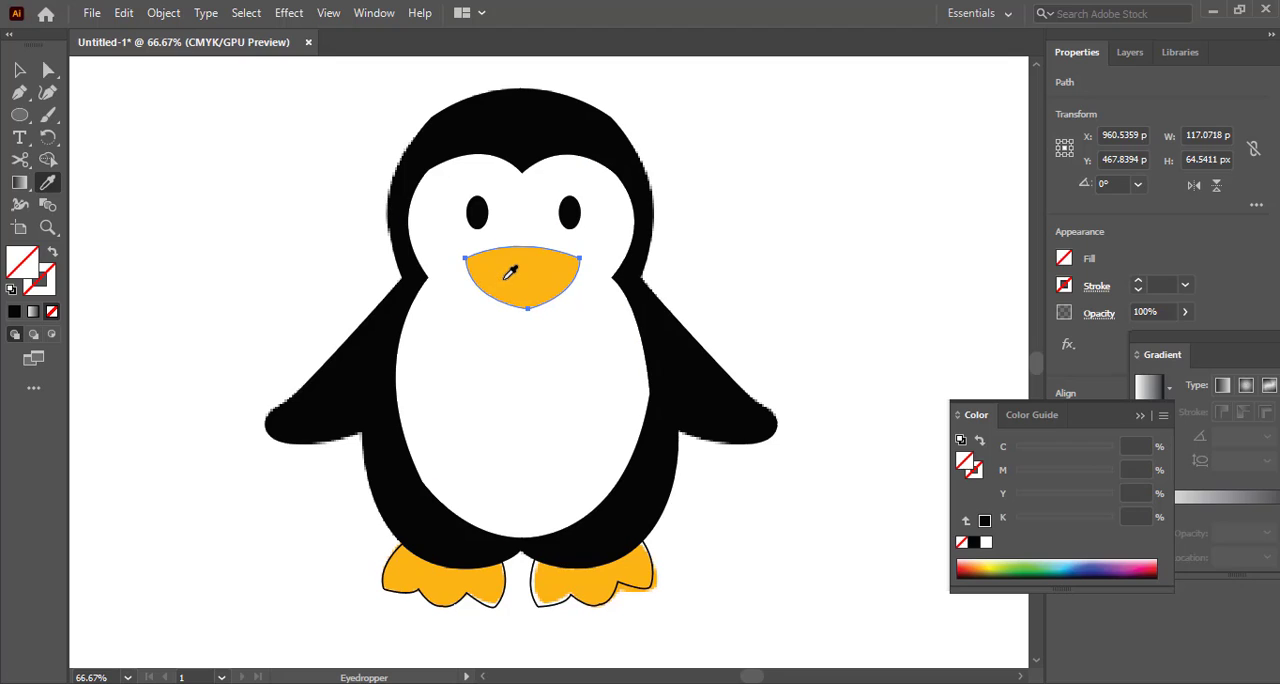
pyautogui.click(510, 271)
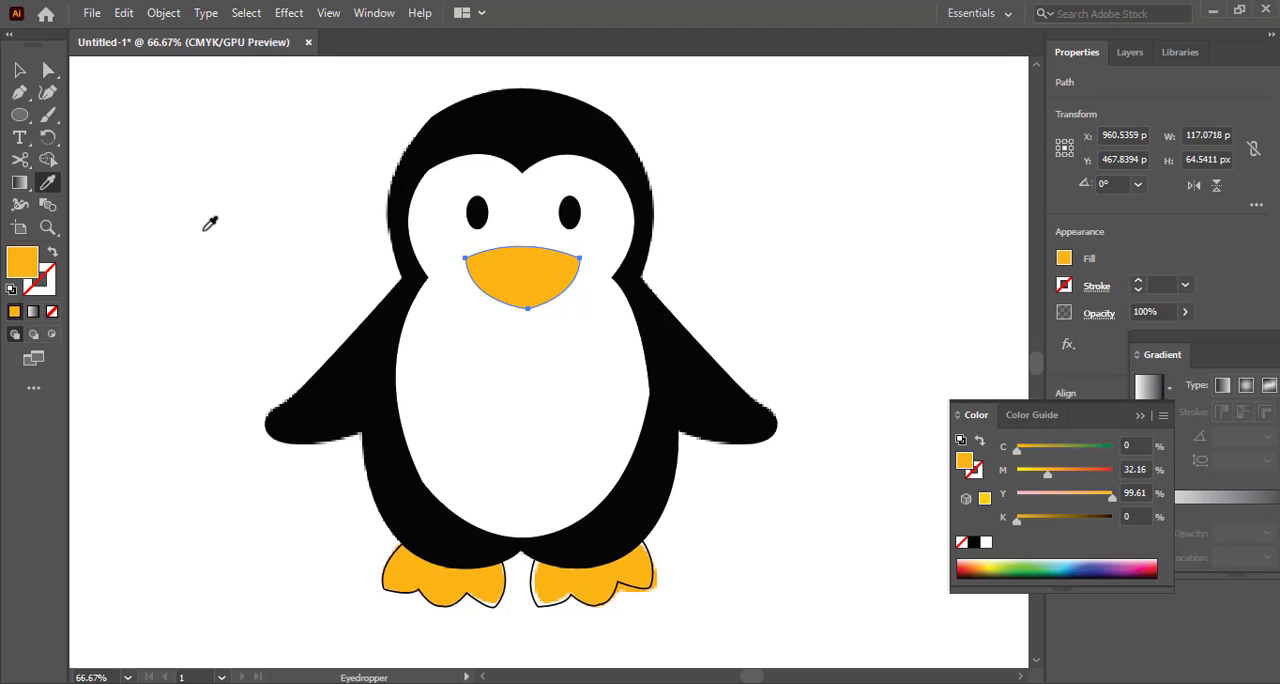
pyautogui.click(19, 69)
pyautogui.click(215, 158)
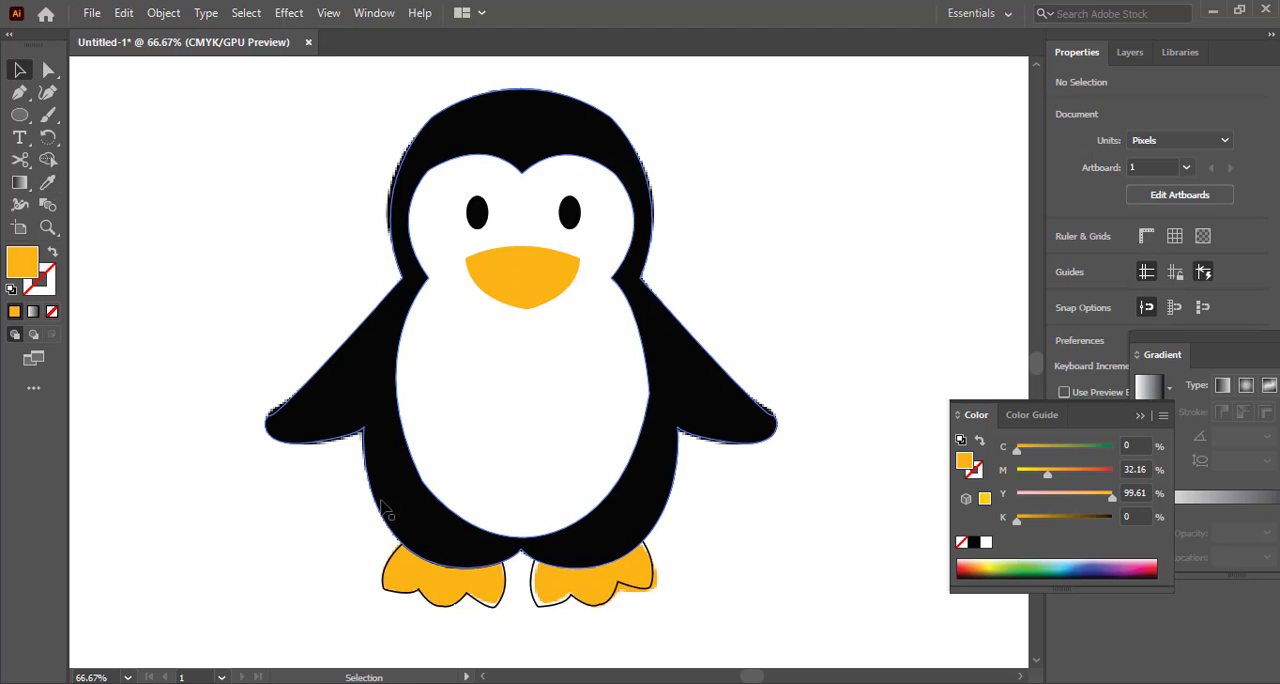
# Fill both foot shapes with the orange sampled by the Eyedropper from the reference image's feet, leaving no stroke
pyautogui.click(398, 597)
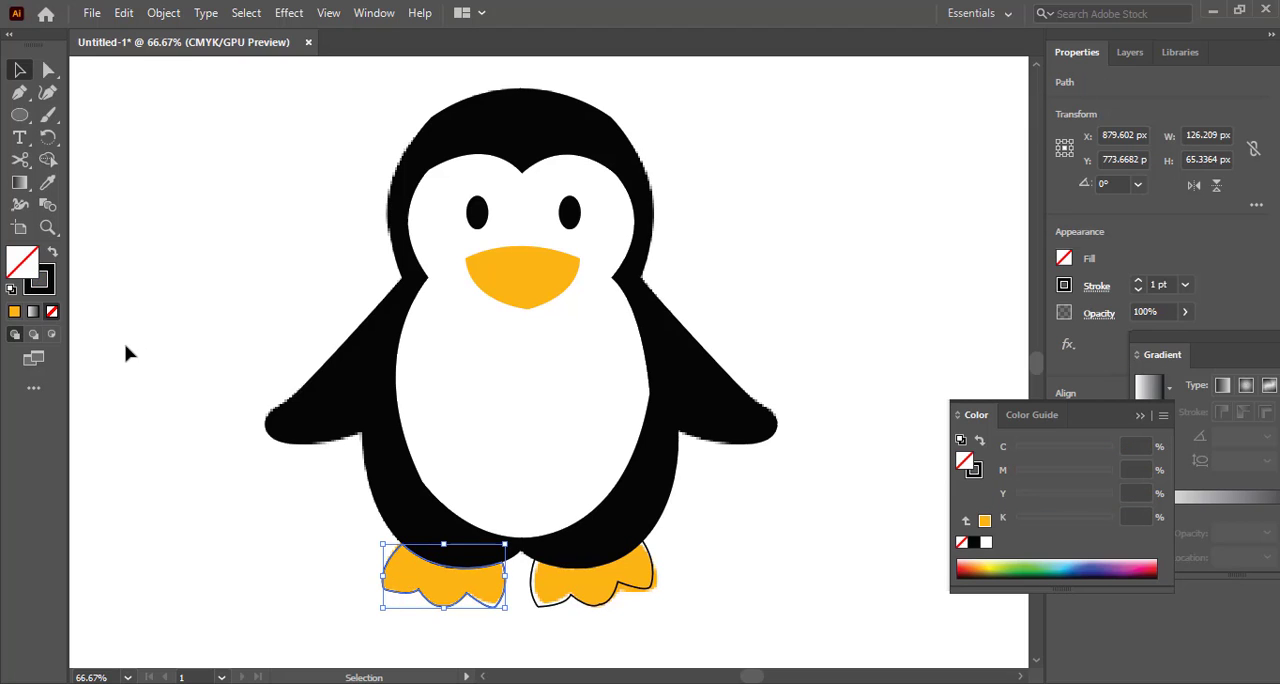
pyautogui.click(47, 182)
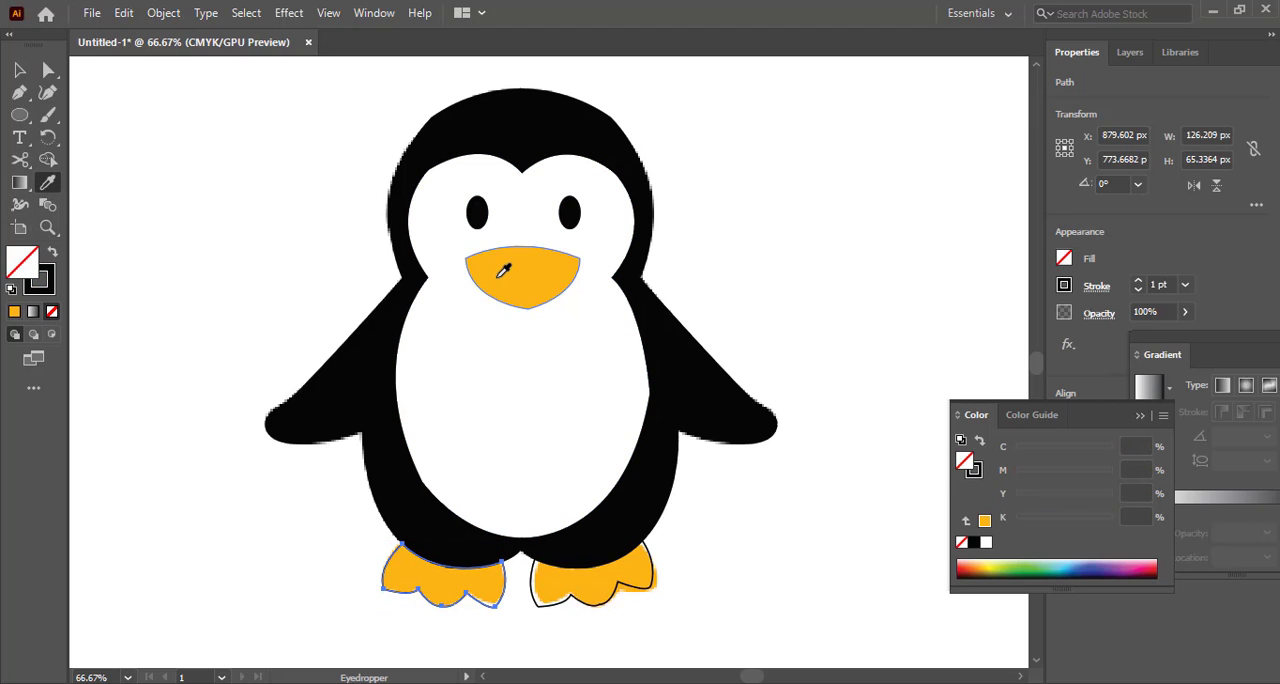
pyautogui.click(410, 568)
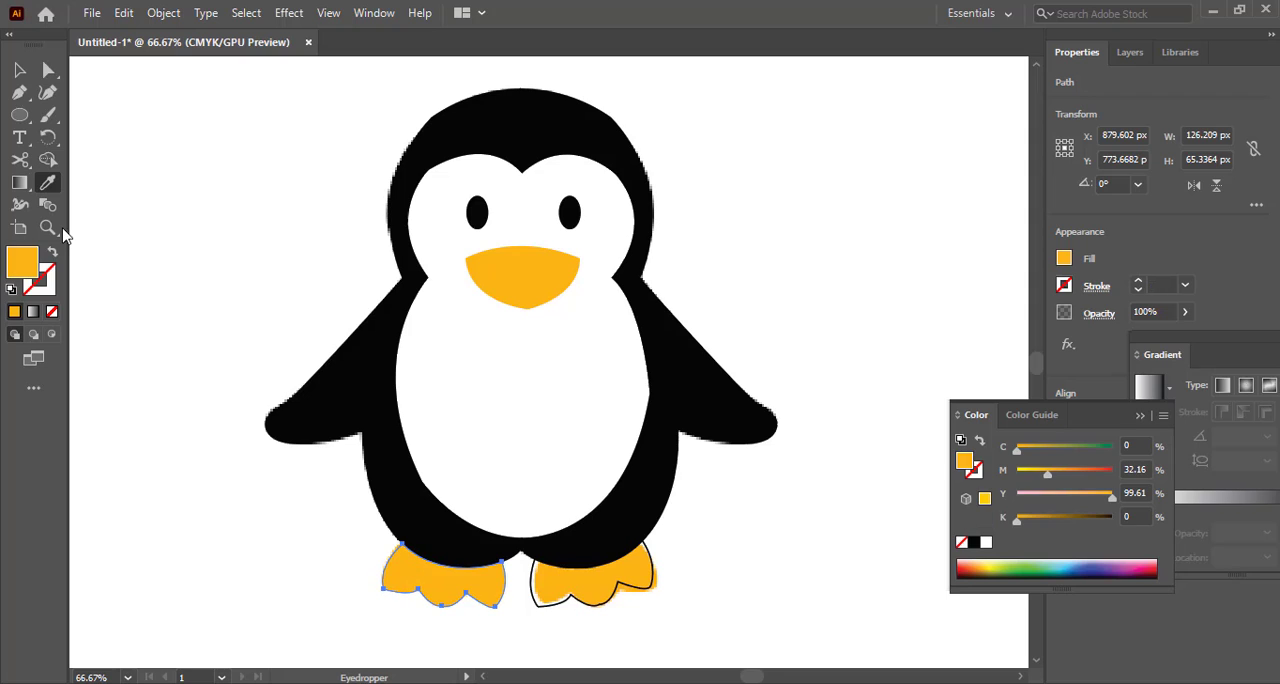
pyautogui.click(12, 70)
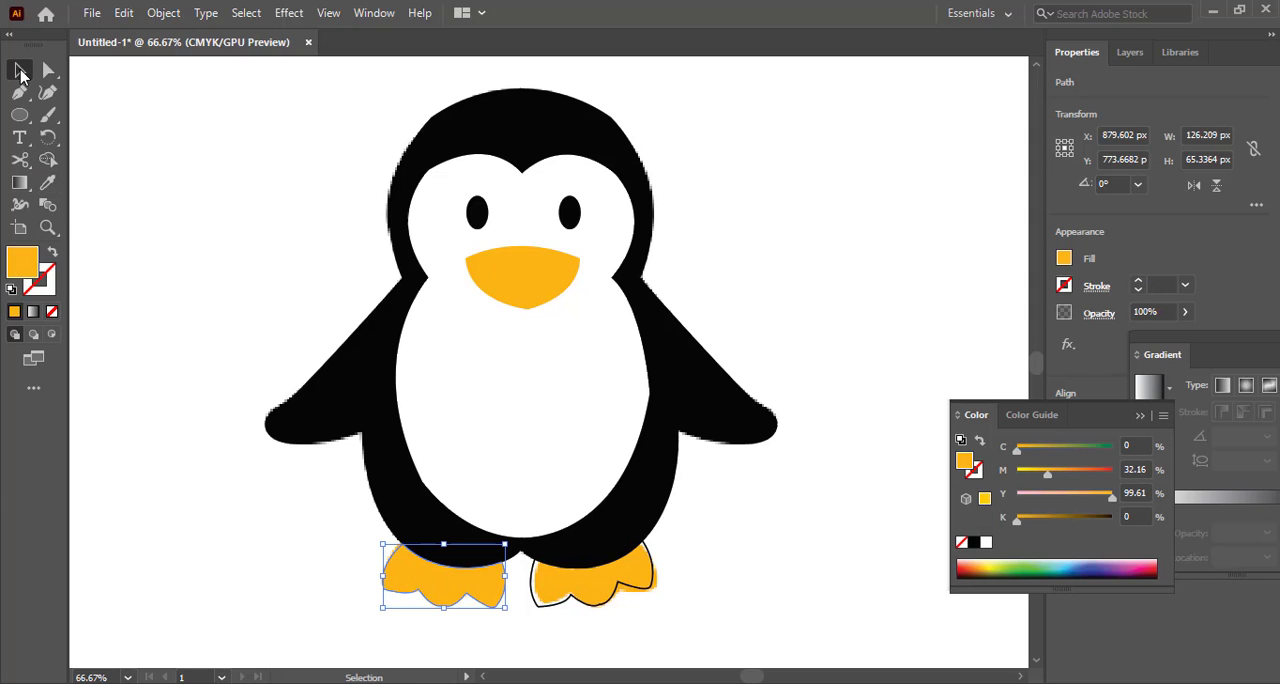
pyautogui.click(604, 610)
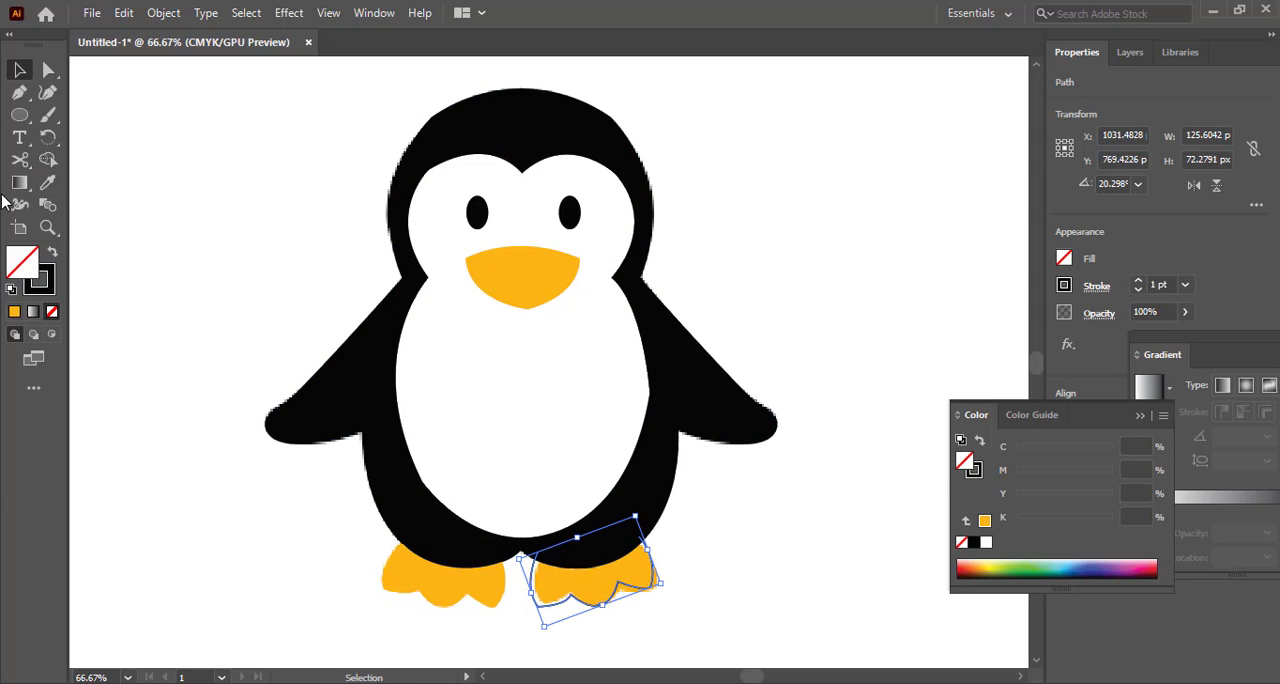
pyautogui.click(47, 182)
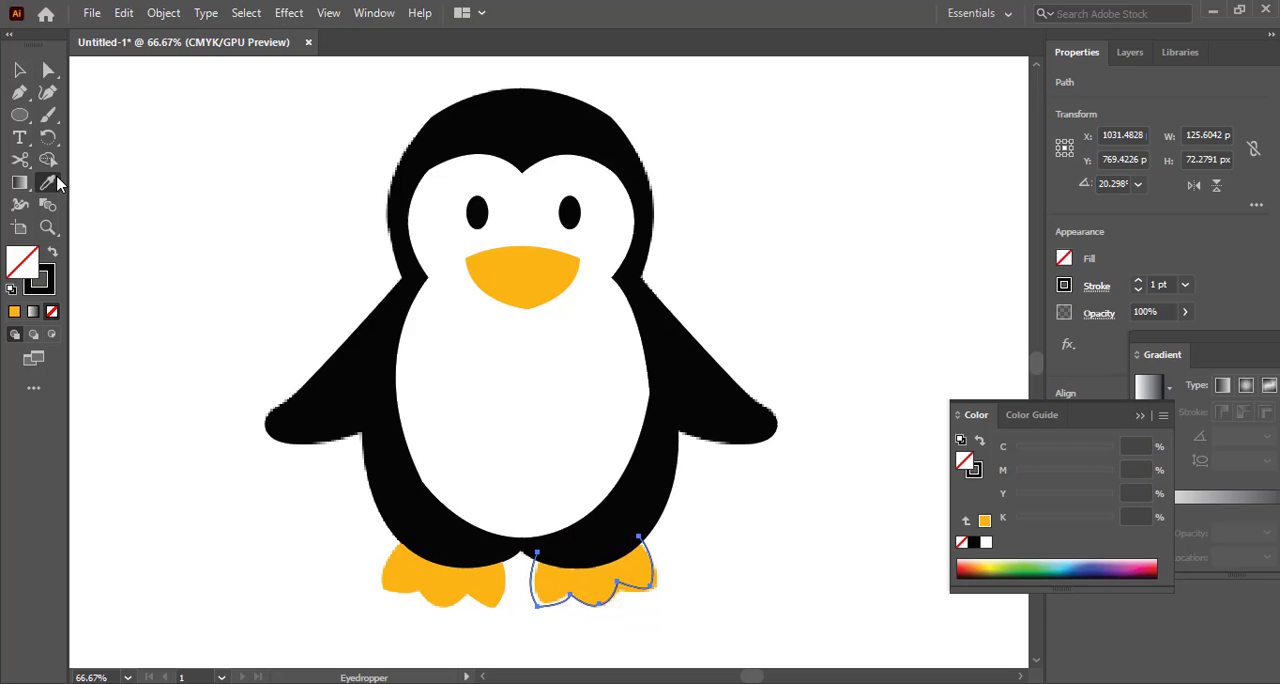
pyautogui.click(610, 568)
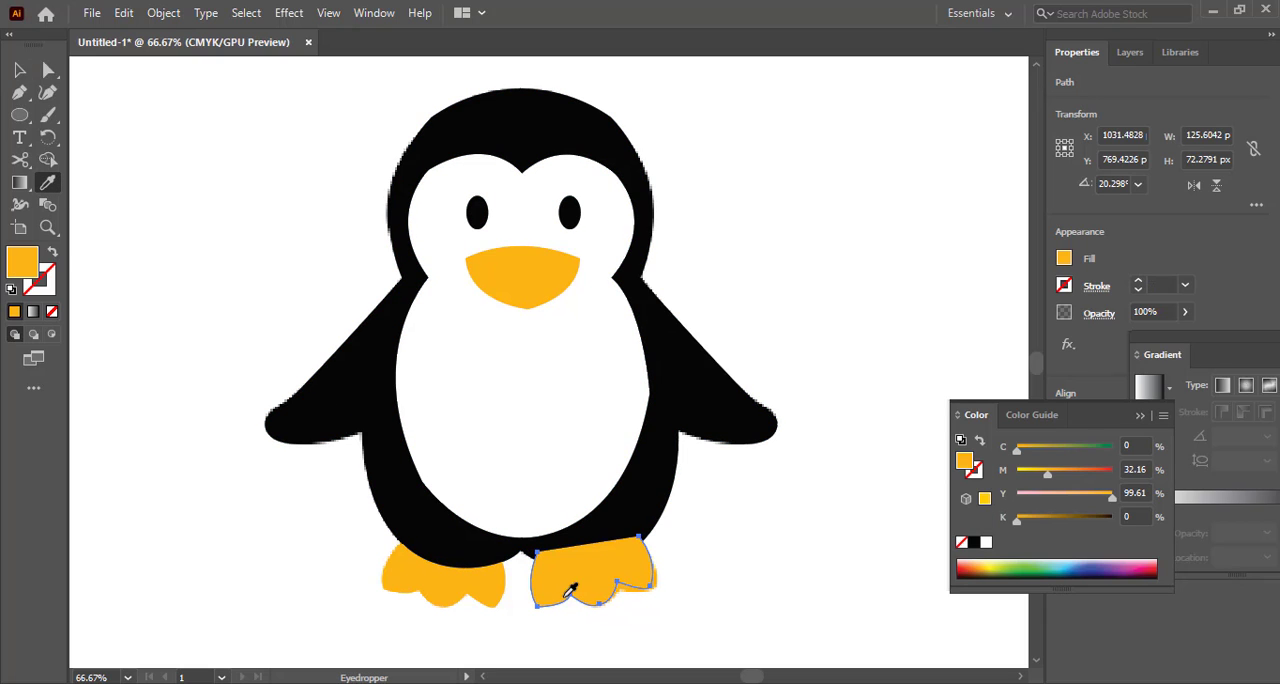
# Send the penguin's right-hand foot shape to the back of the stacking order and deselect it
pyautogui.rightClick(572, 585)
pyautogui.moveTo(621, 489)
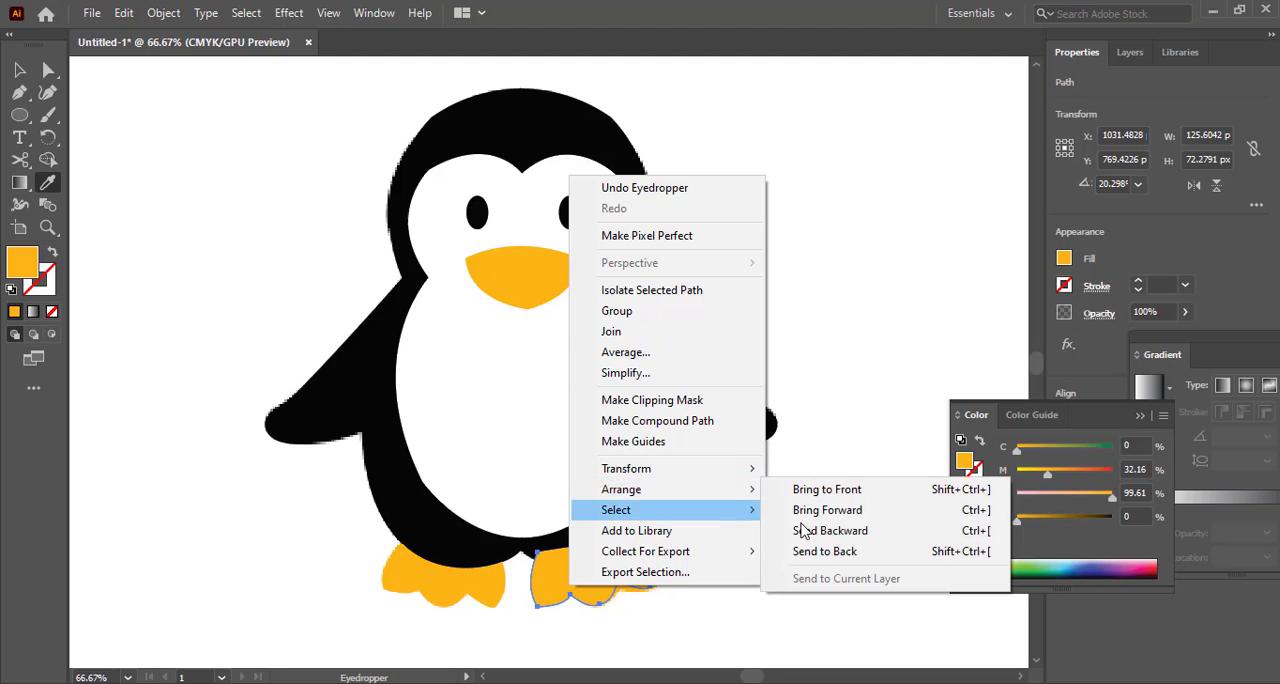
pyautogui.click(845, 553)
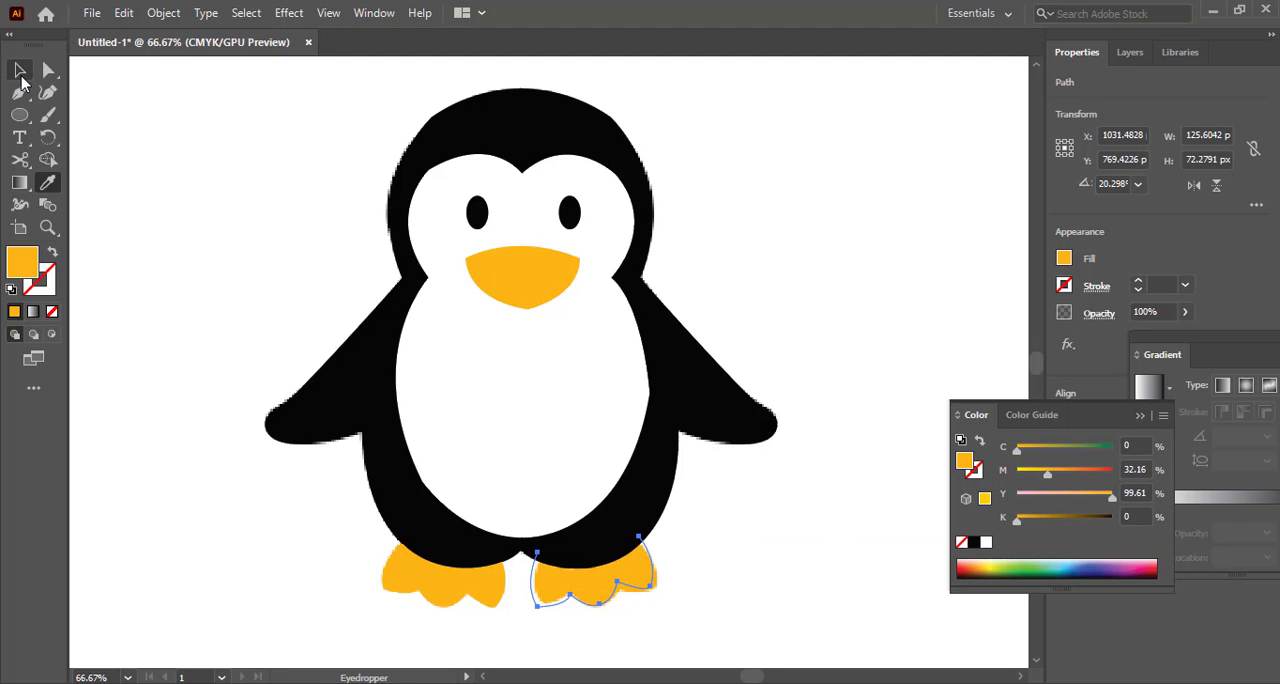
pyautogui.click(20, 72)
pyautogui.click(162, 147)
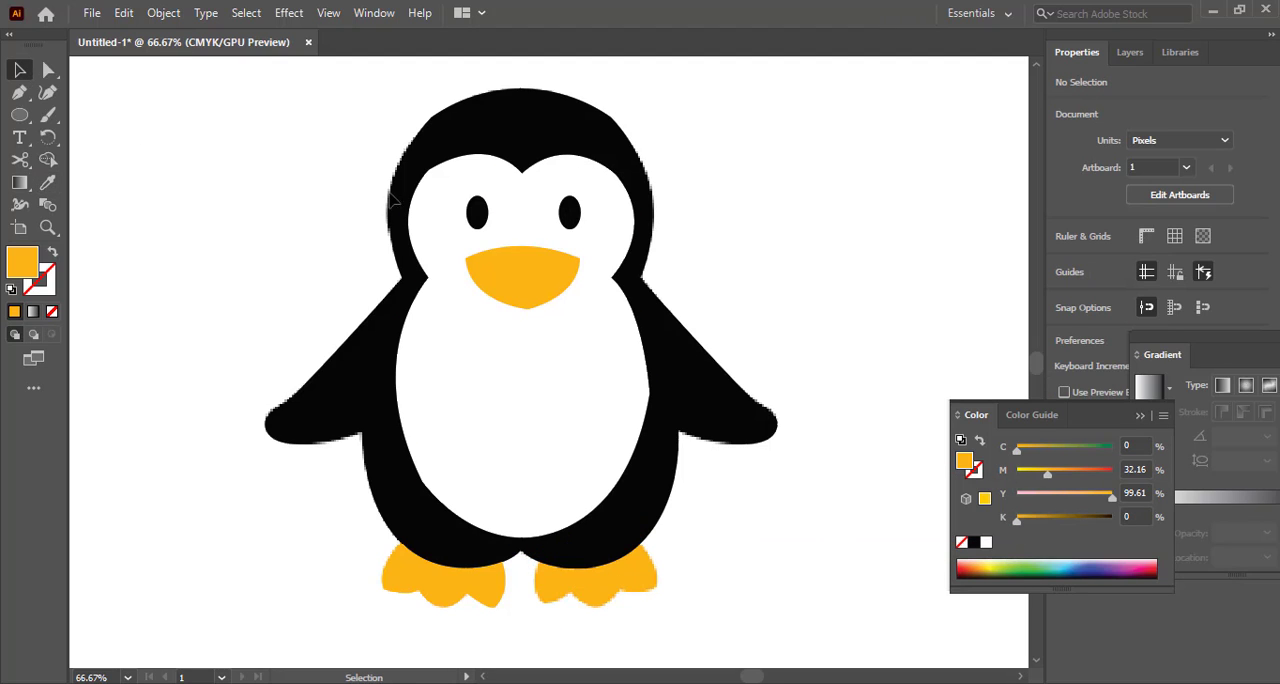
# Group all the traced penguin shapes into a single object
pyautogui.moveTo(233, 72); pyautogui.dragTo(829, 634)
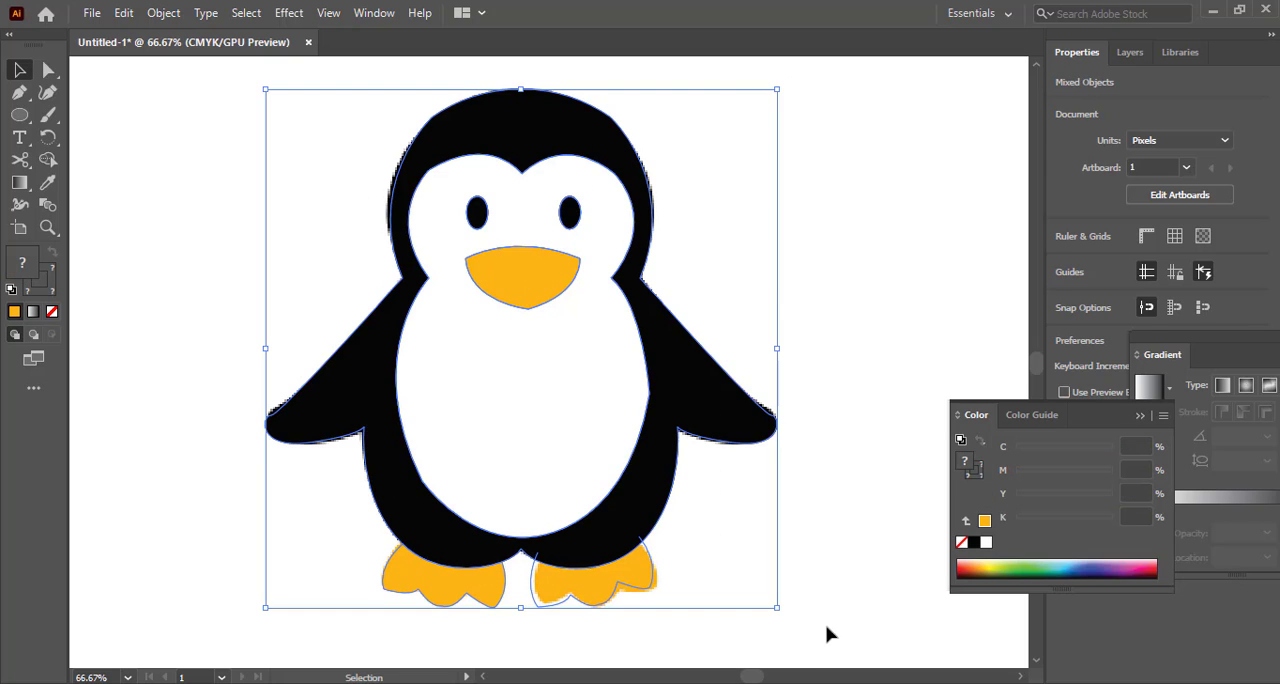
pyautogui.rightClick(623, 449)
pyautogui.click(672, 278)
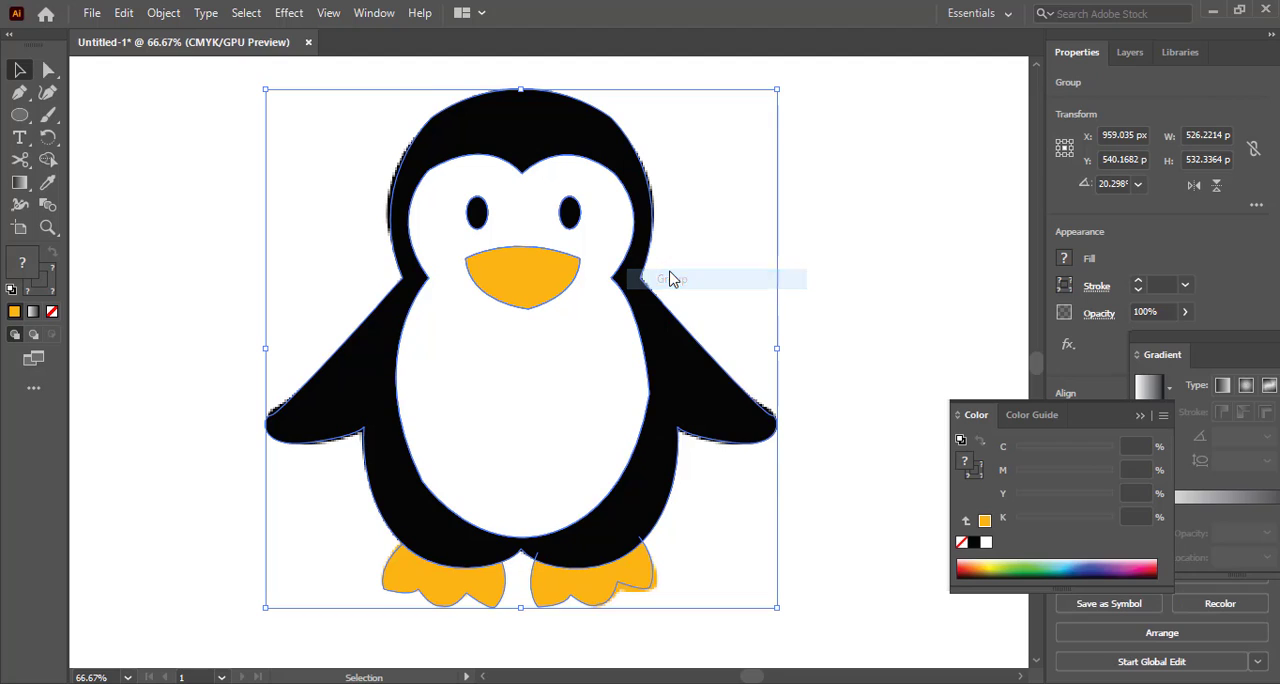
pyautogui.click(226, 149)
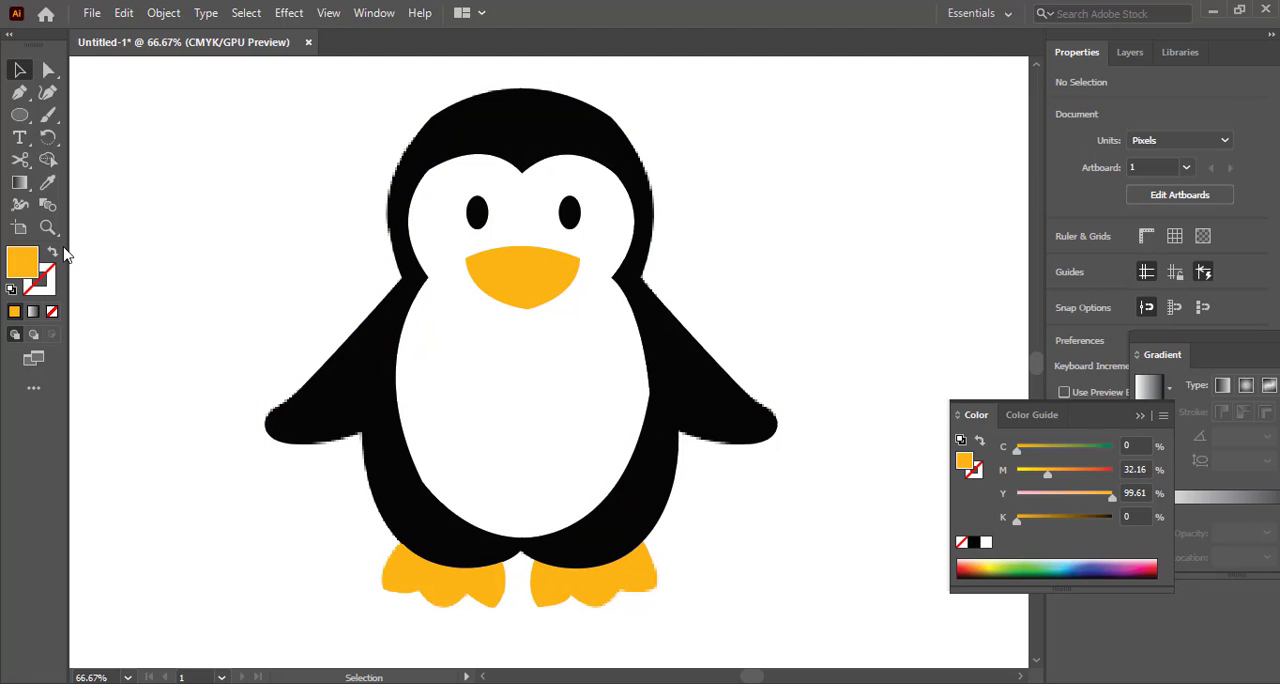
# Move the grouped vector penguin off the reference image and place it level with it on its left side
pyautogui.click(126, 677)
pyautogui.click(128, 661)
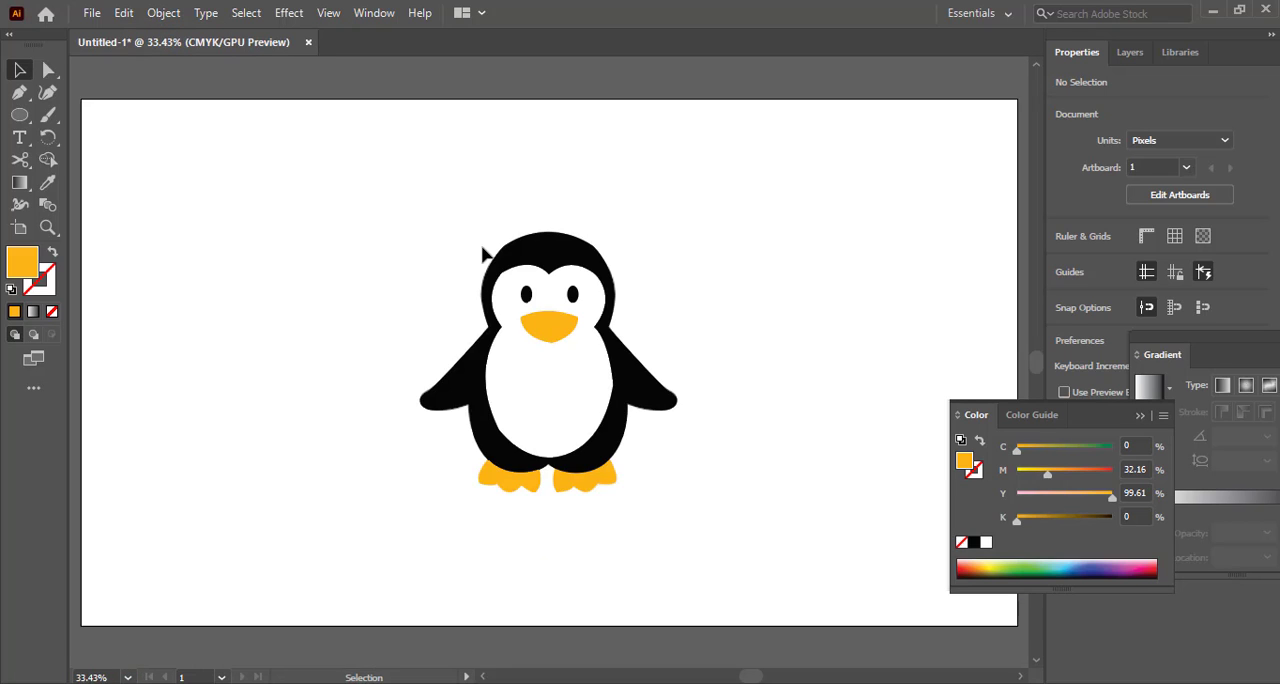
pyautogui.moveTo(420, 225); pyautogui.dragTo(336, 445)
pyautogui.click(456, 518)
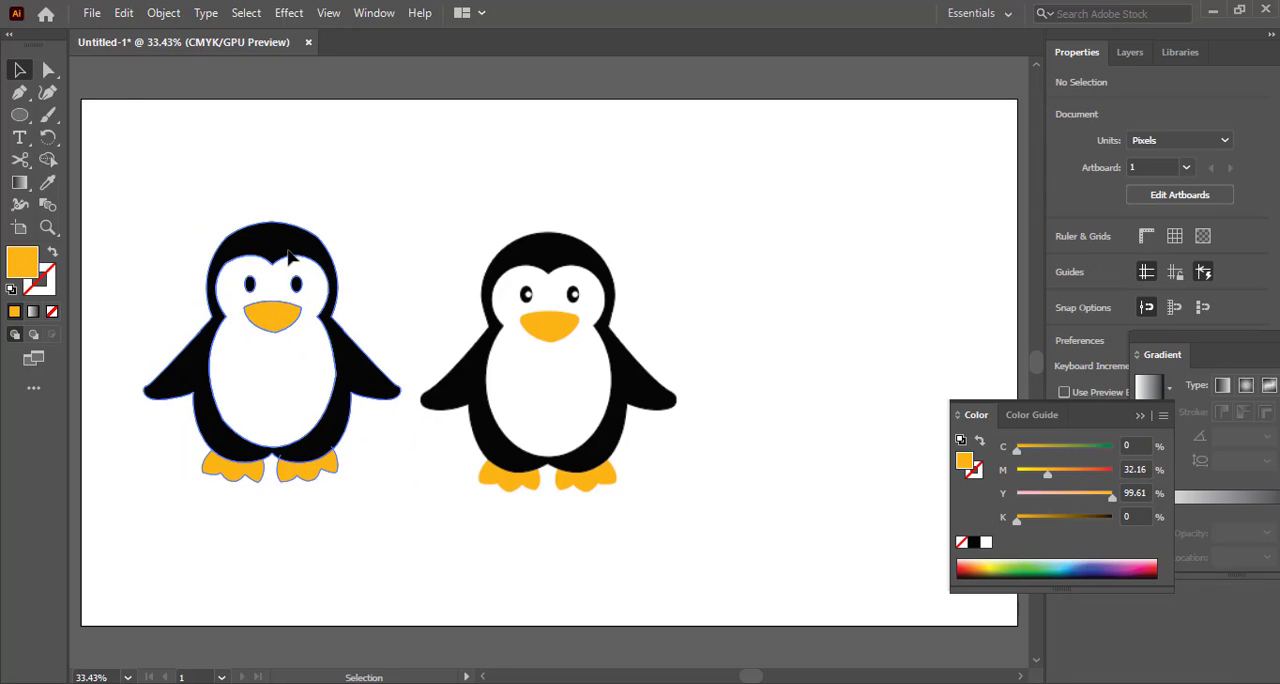
pyautogui.moveTo(291, 241); pyautogui.dragTo(284, 260)
pyautogui.click(77, 149)
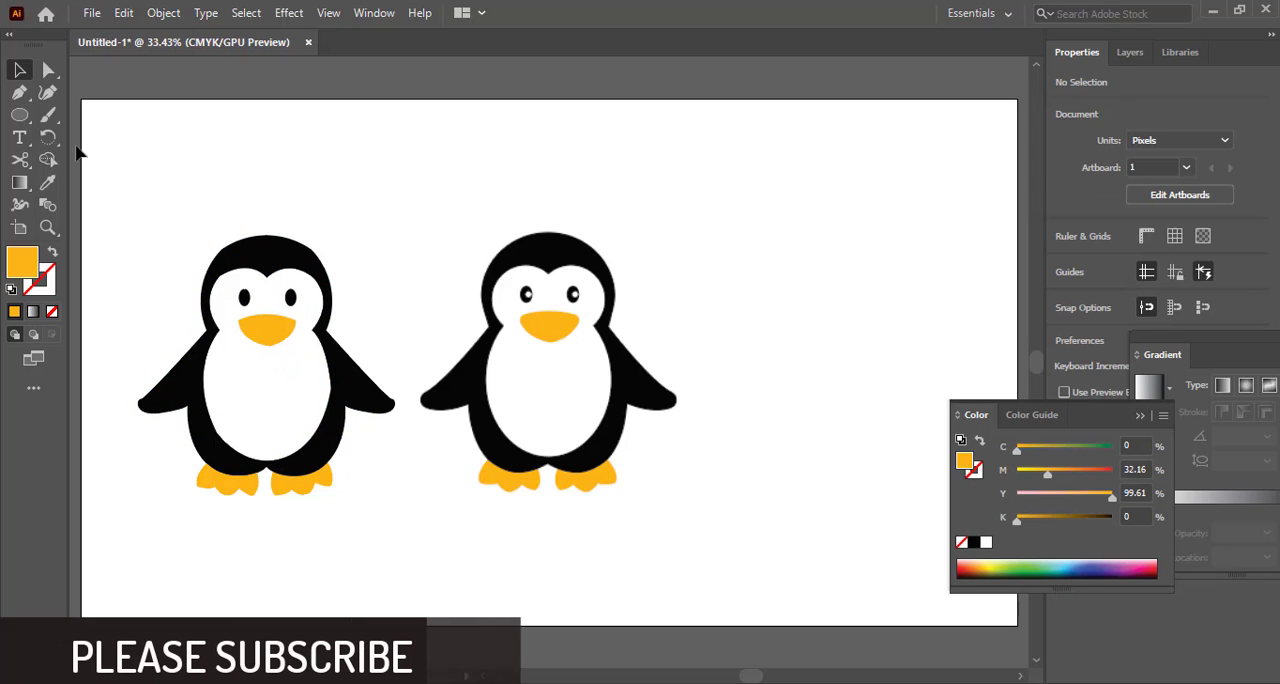
# Add the text label VECTOR above the traced penguin
pyautogui.press('t')
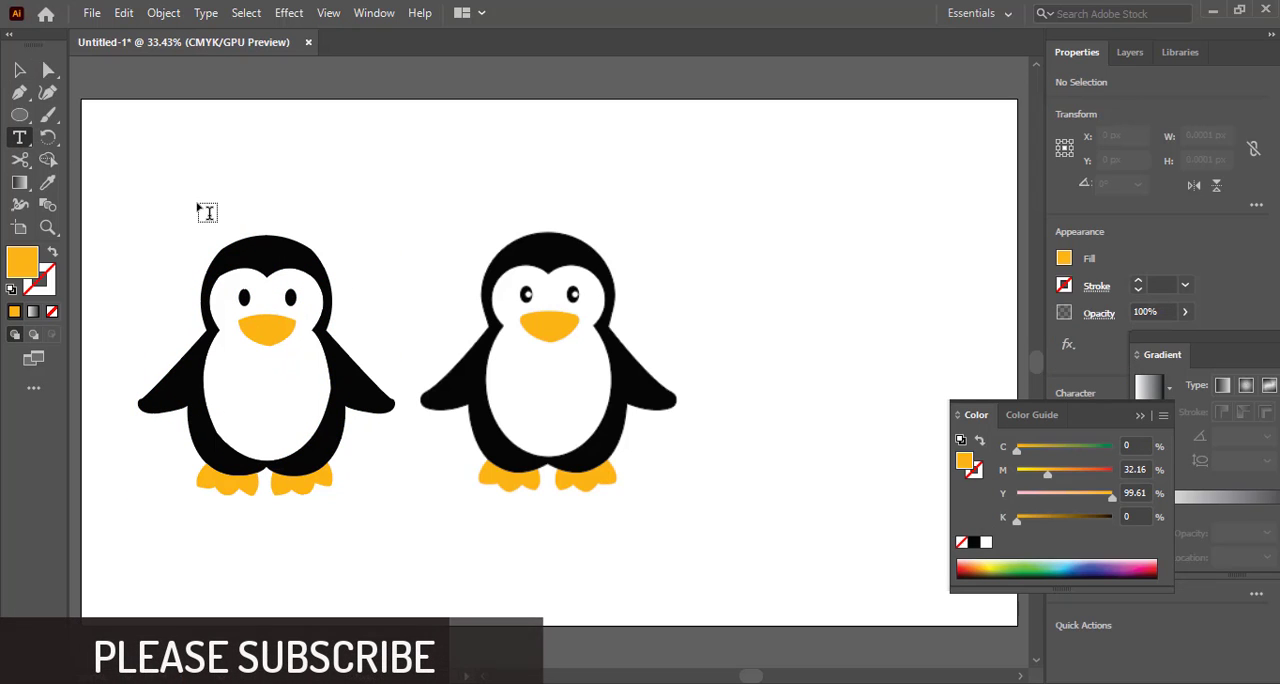
pyautogui.click(201, 205)
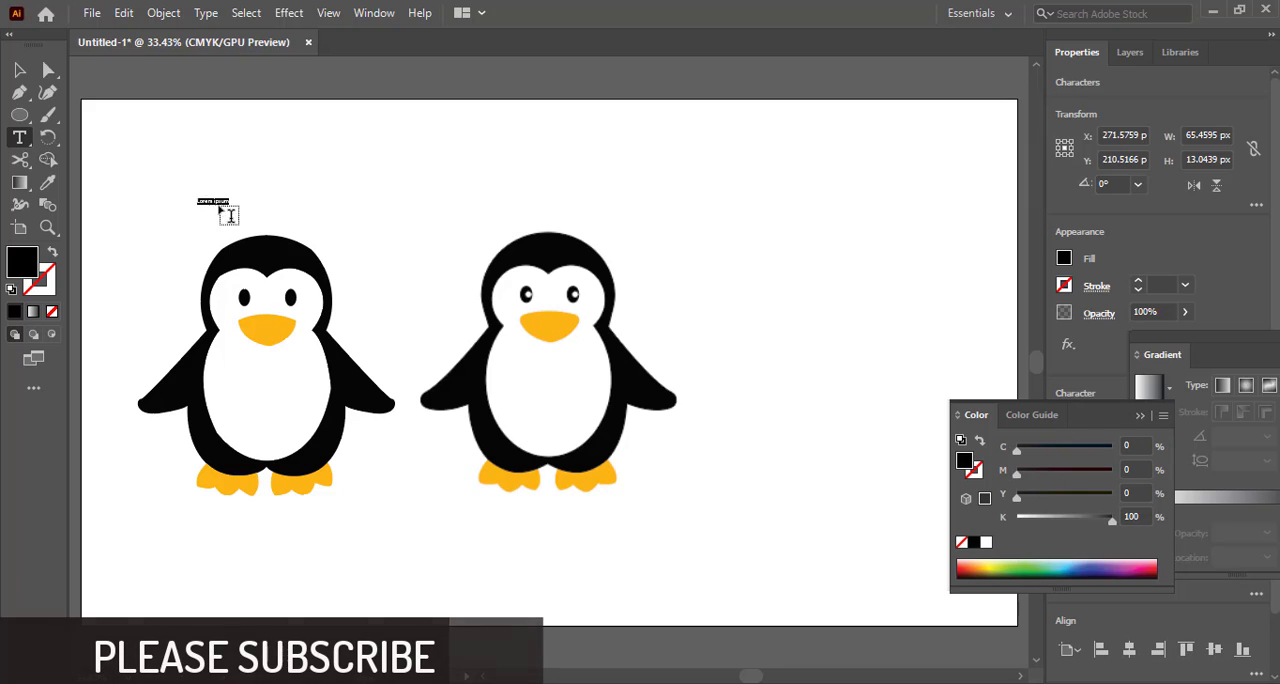
pyautogui.press('BackSpace')
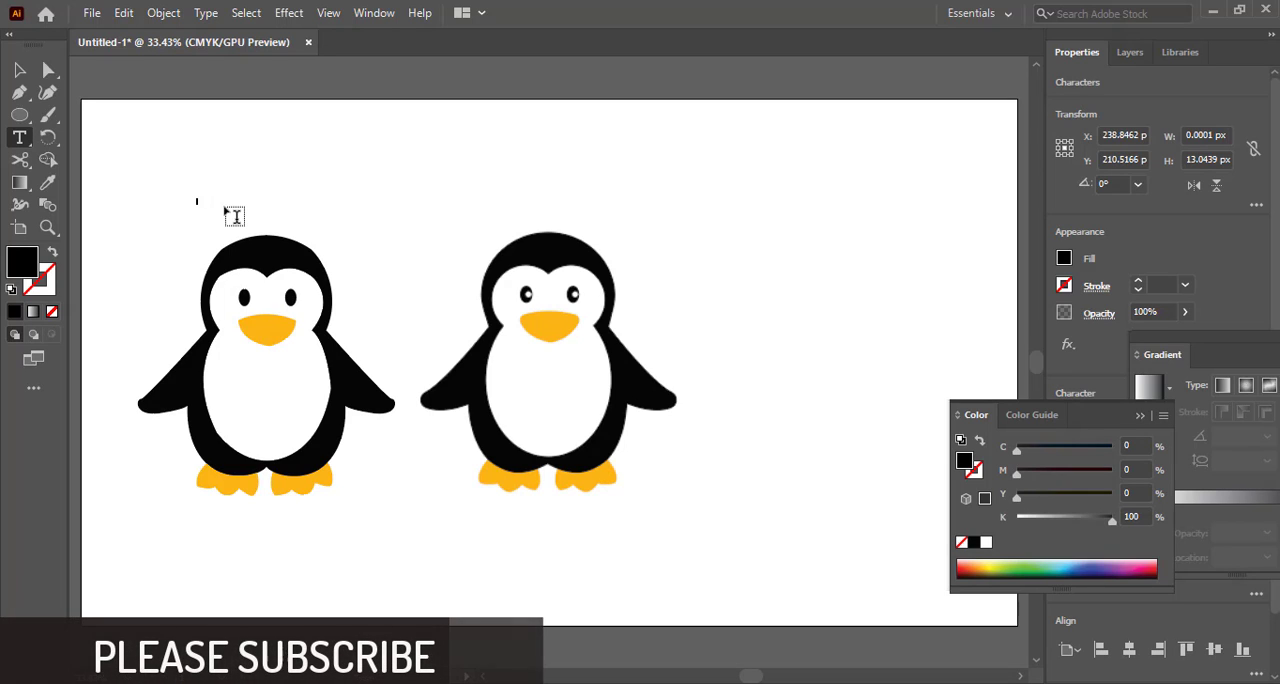
pyautogui.write('V')
pyautogui.write('ECTO')
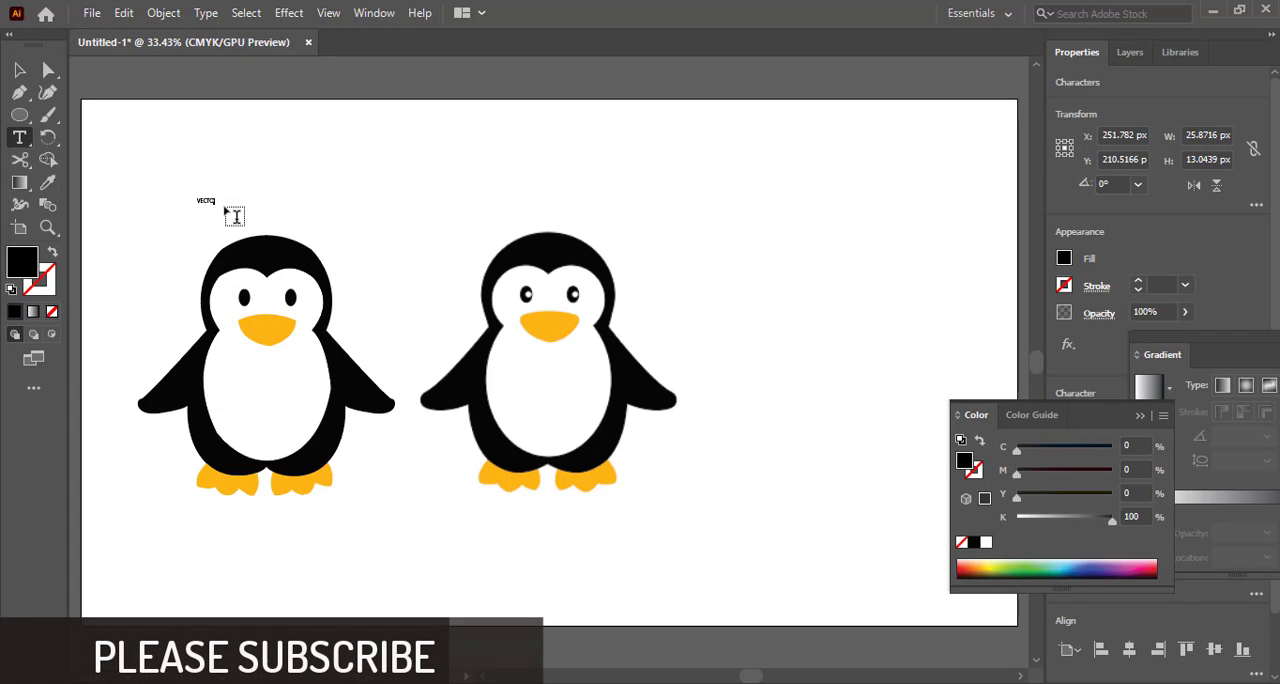
pyautogui.write('R')
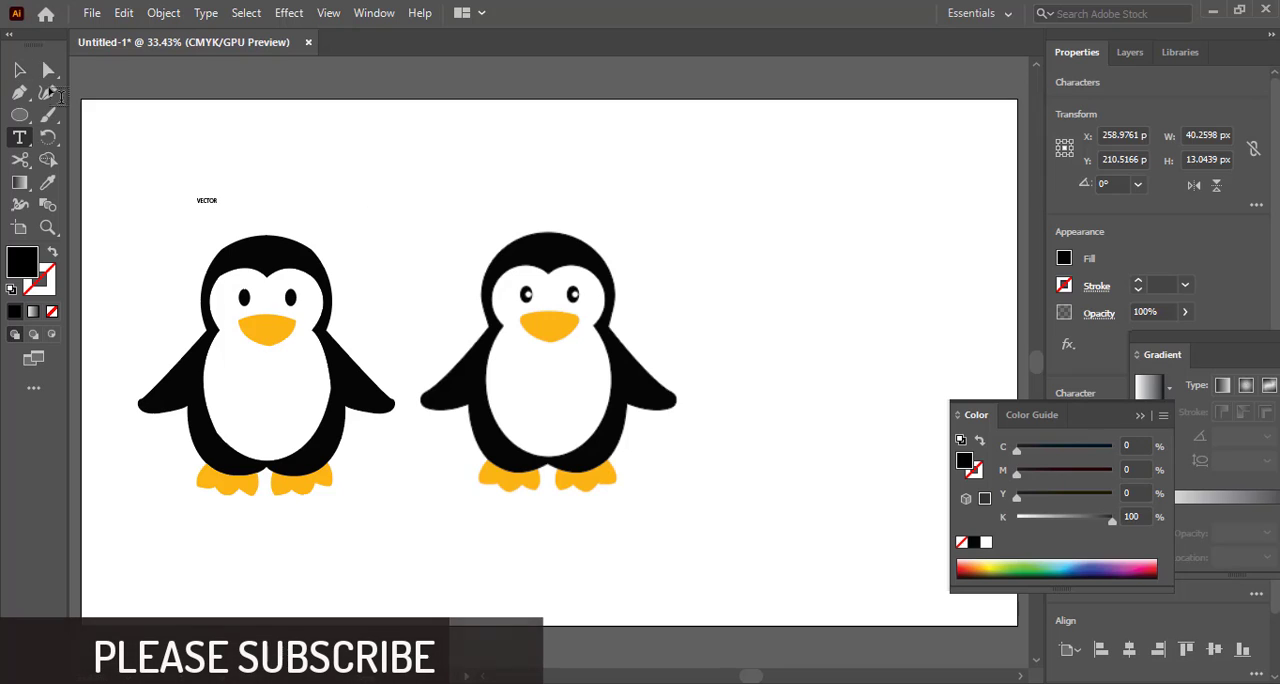
pyautogui.click(19, 70)
# Move the floating panels clear of the character settings and set the VECTOR label's font size to 89 pt
pyautogui.moveTo(1172, 348); pyautogui.dragTo(1150, 567)
pyautogui.moveTo(1101, 424); pyautogui.dragTo(1107, 565)
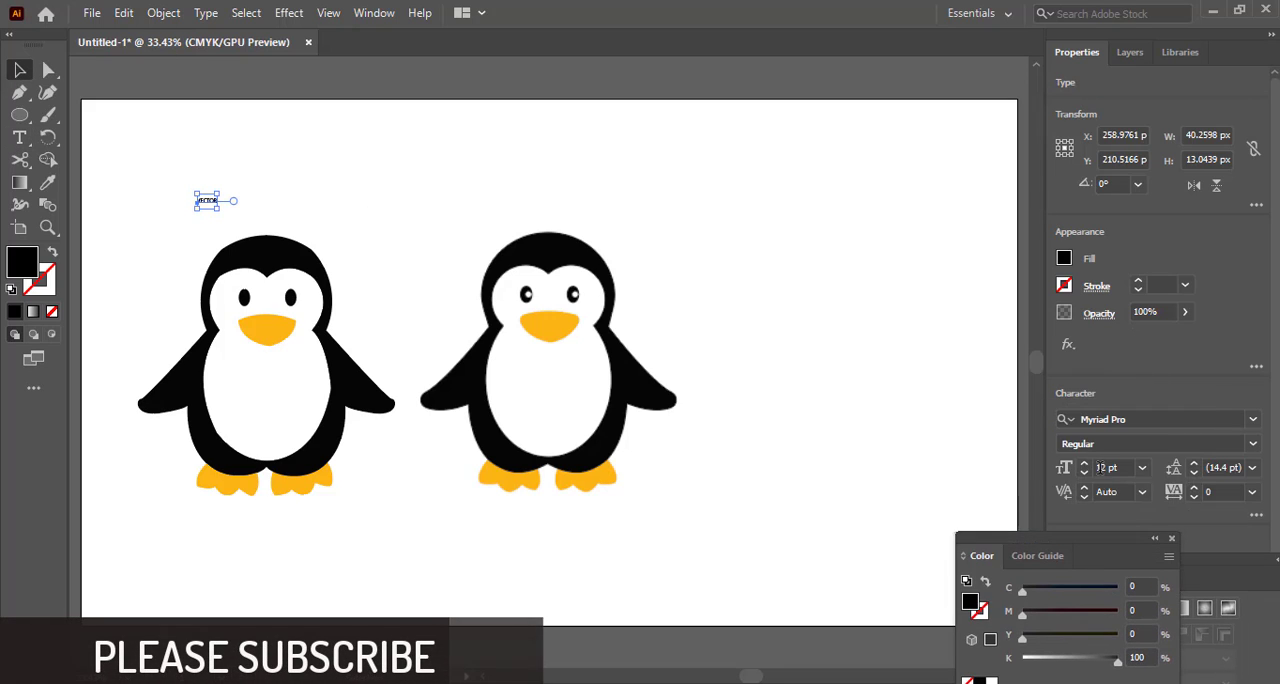
pyautogui.click(1108, 467)
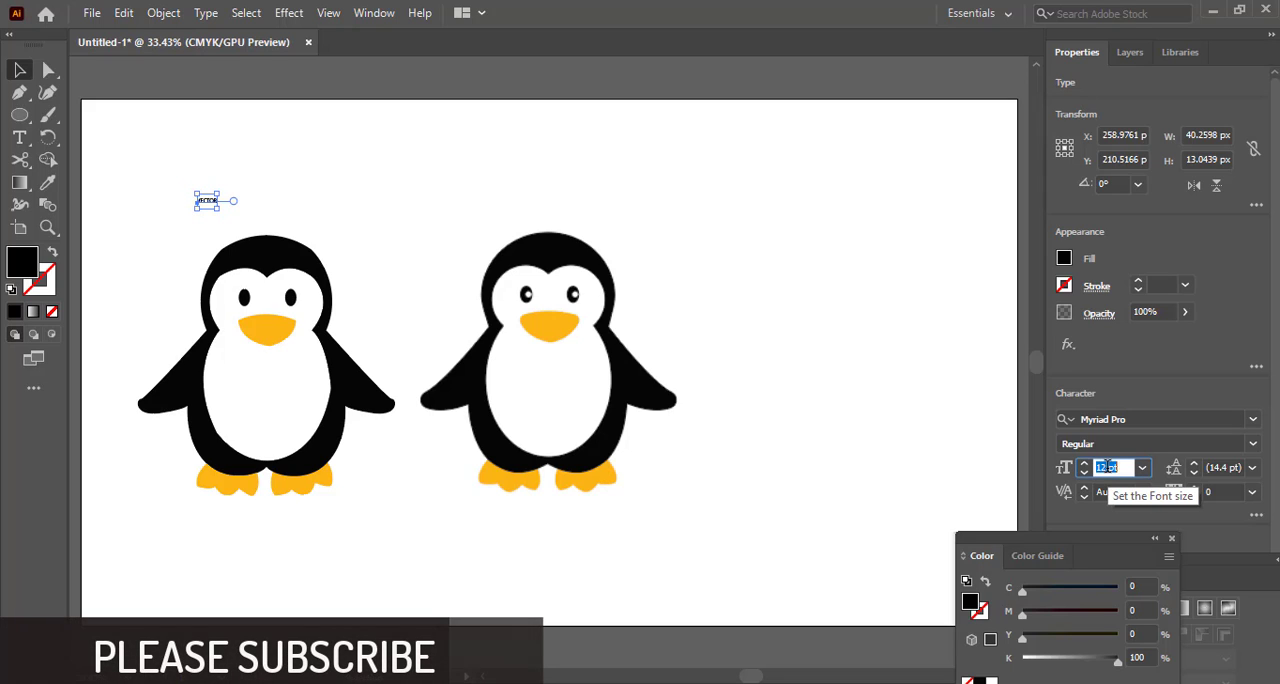
pyautogui.scroll(20, 1108, 467)
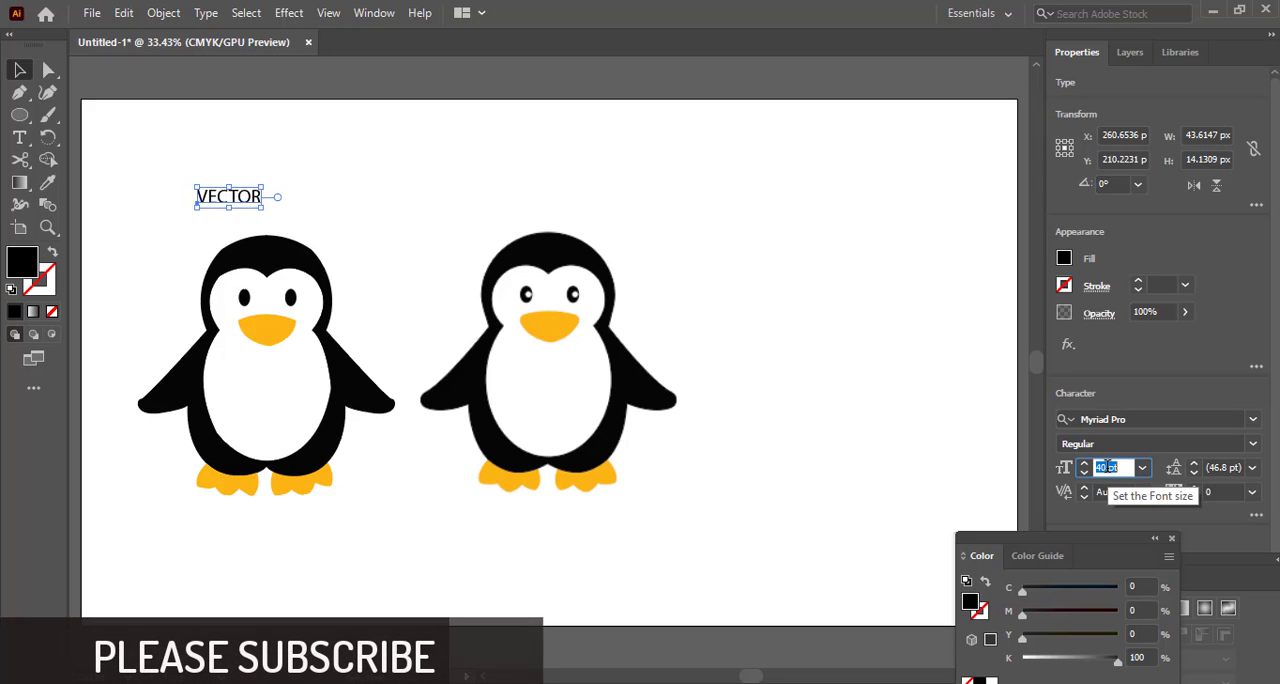
pyautogui.scroll(20, 1108, 467)
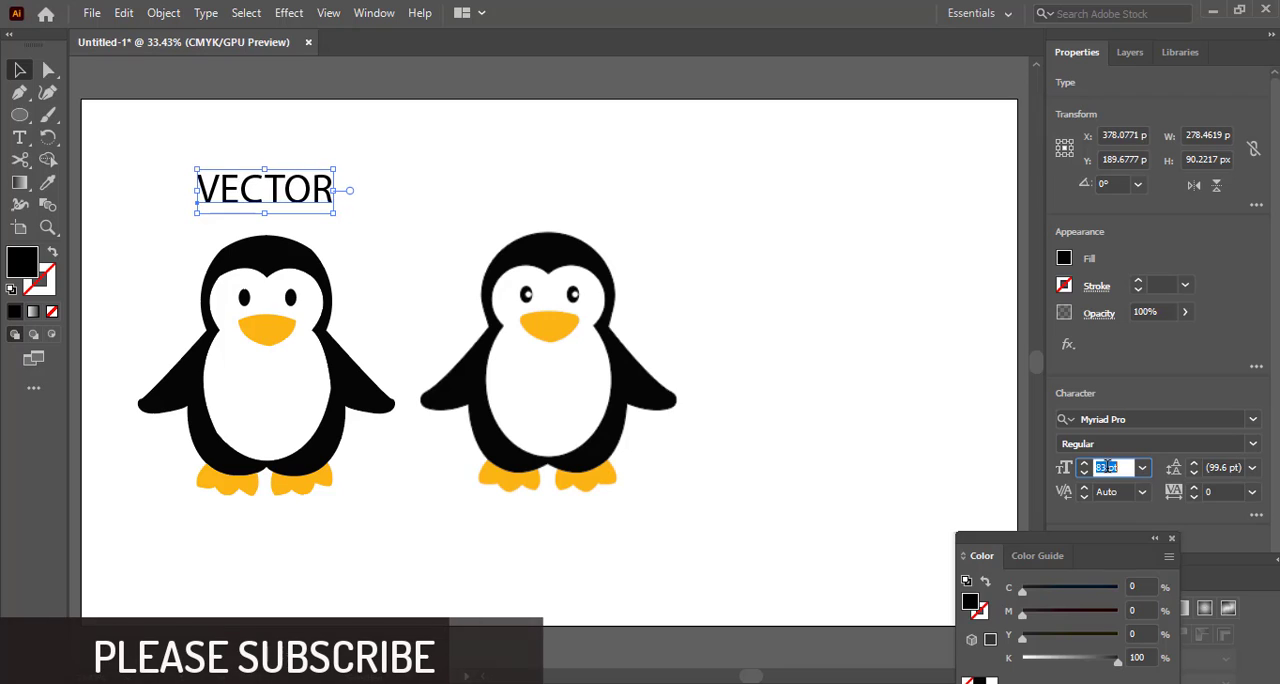
pyautogui.scroll(4, 1108, 467)
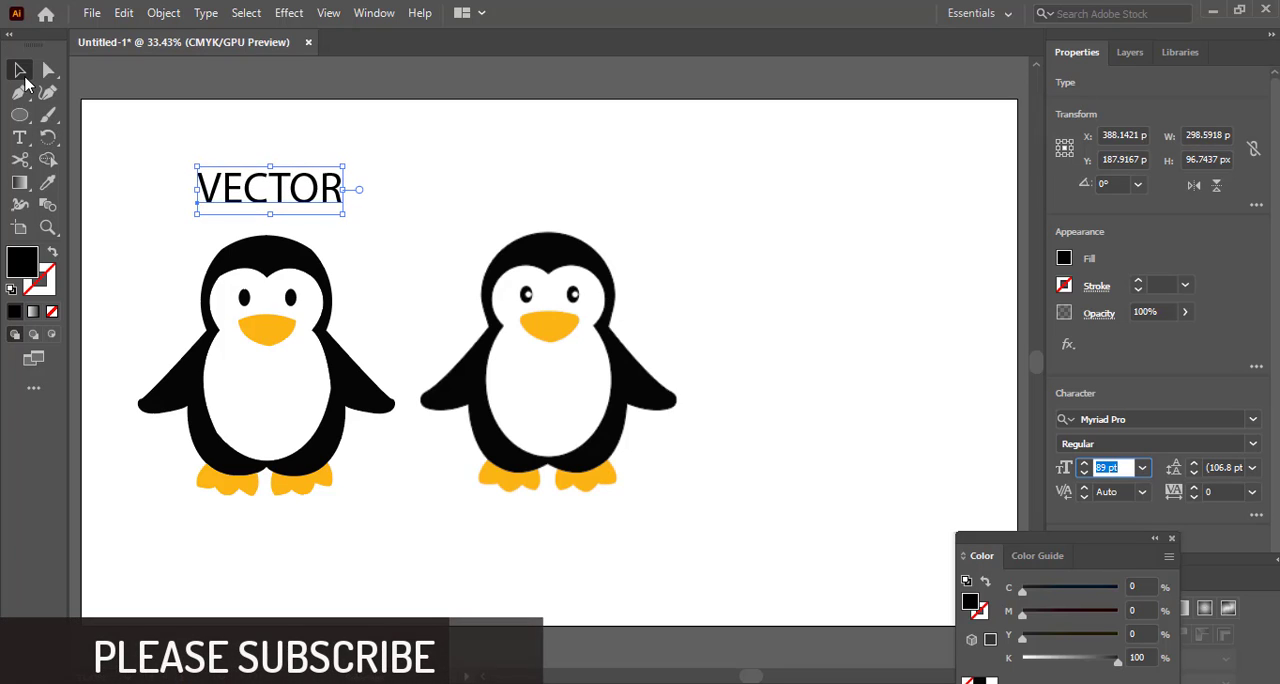
pyautogui.click(130, 160)
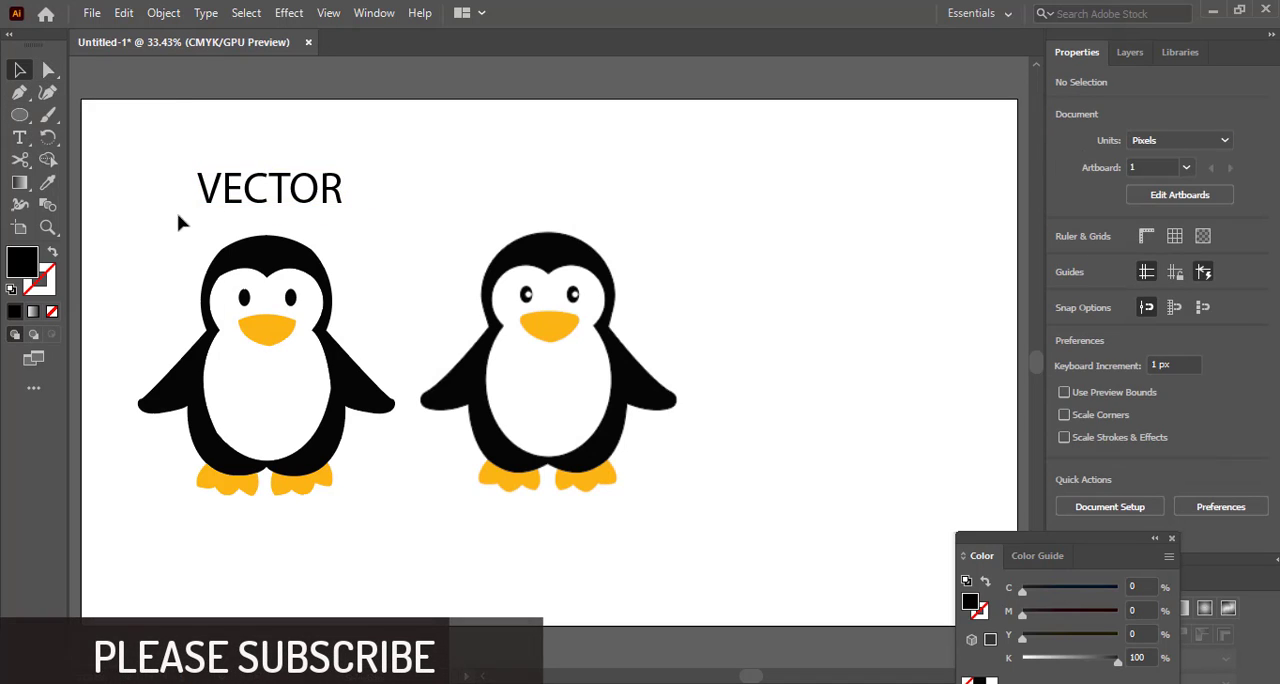
# Duplicate the VECTOR label above the reference penguin and change the copy's text to IMAGE
pyautogui.click(224, 200)
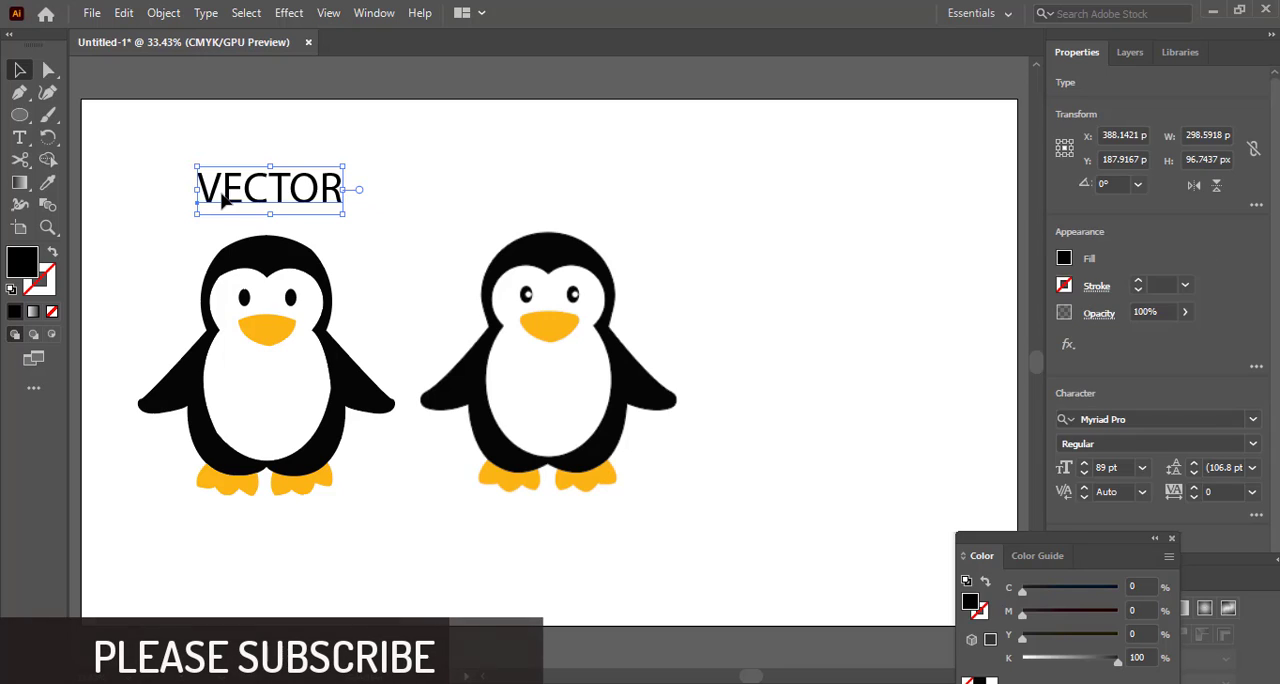
pyautogui.moveTo(224, 199); pyautogui.dragTo(516, 200)
pyautogui.doubleClick(550, 202)
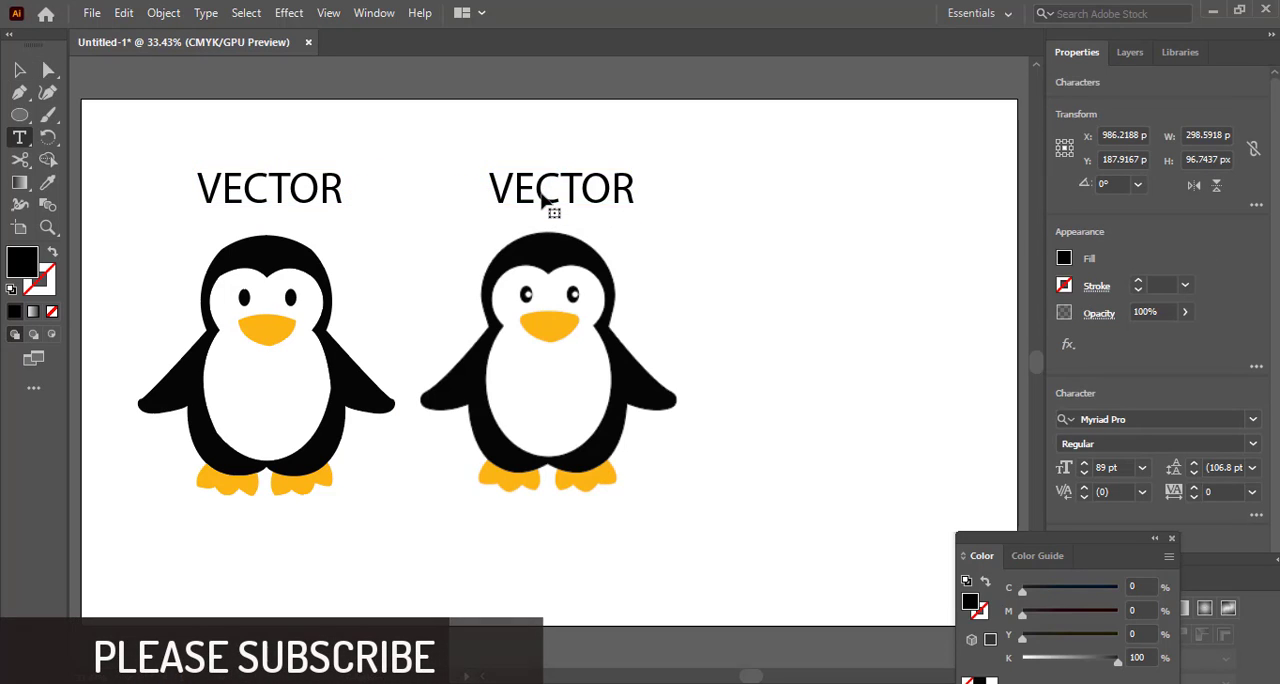
pyautogui.doubleClick(548, 203)
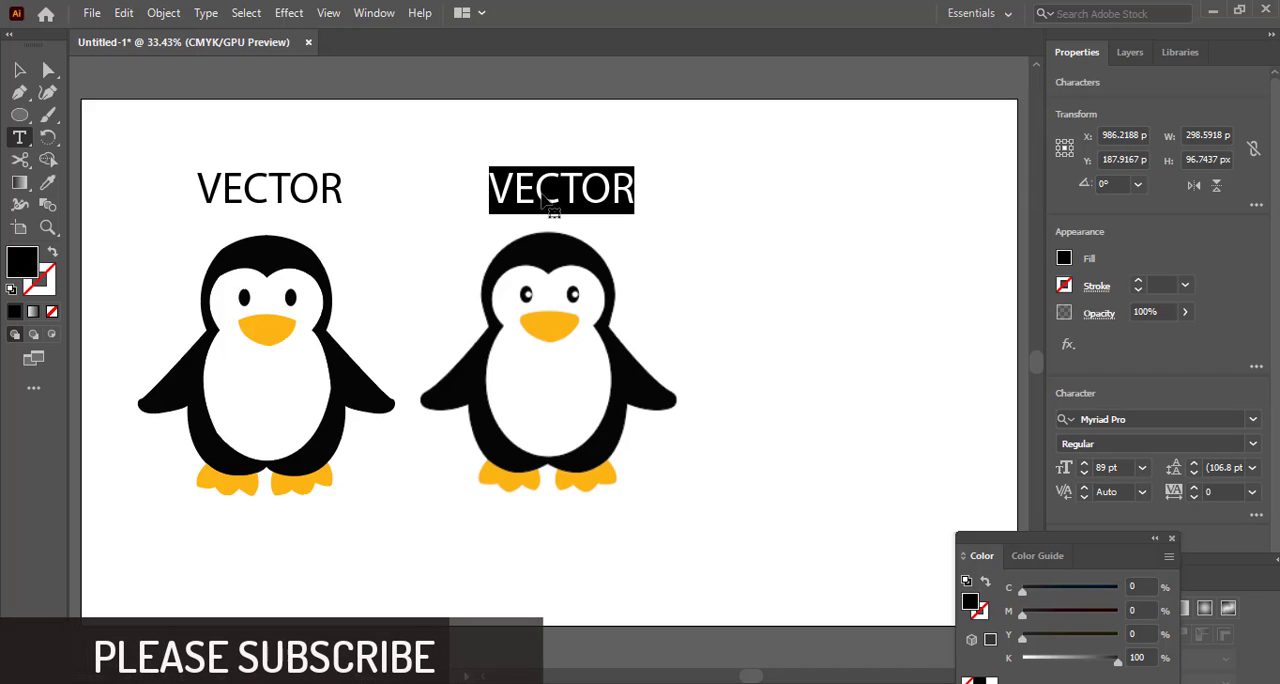
pyautogui.click(585, 186)
pyautogui.doubleClick(585, 186)
pyautogui.click(585, 186)
pyautogui.press('BackSpace')
pyautogui.press('BackSpace')
pyautogui.press('BackSpace')
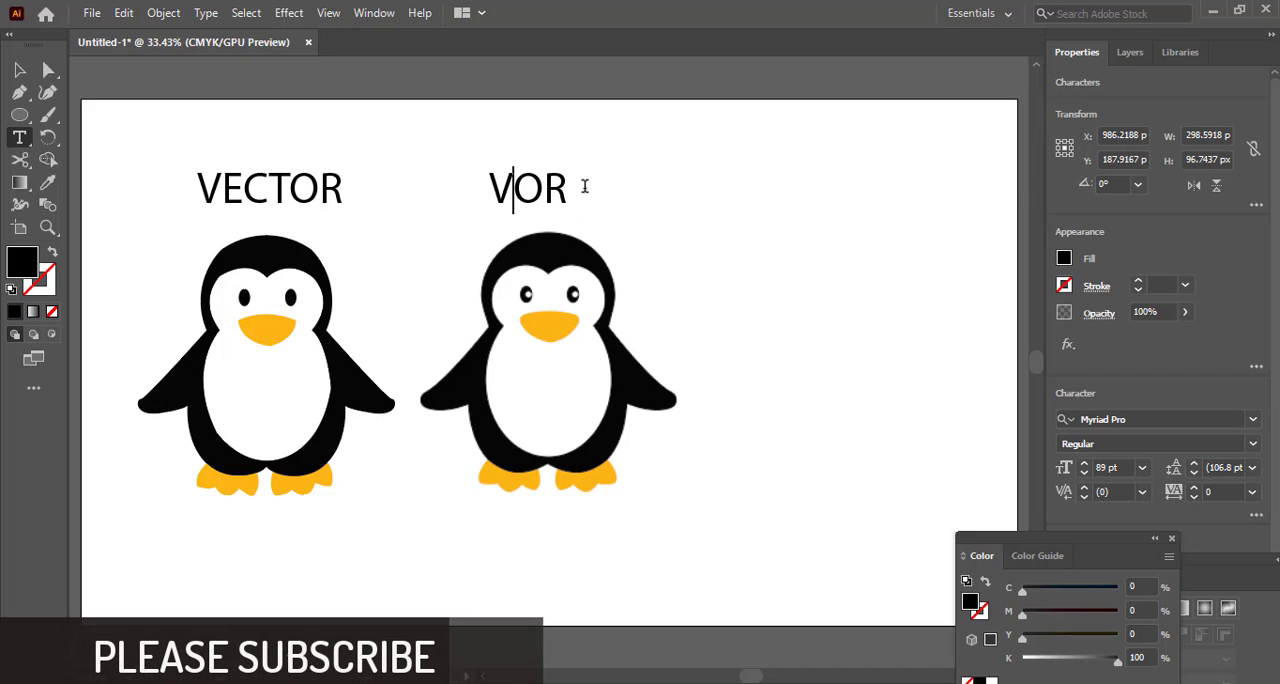
pyautogui.press('BackSpace')
pyautogui.press('BackSpace')
pyautogui.press('BackSpace')
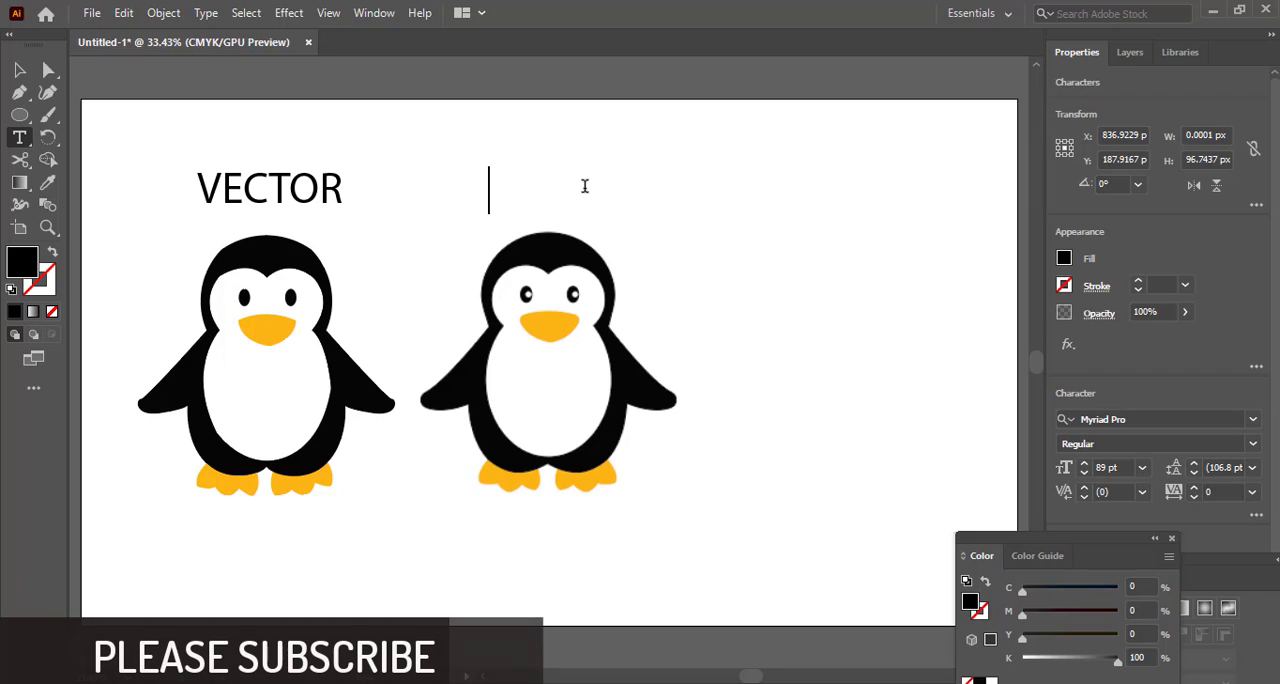
pyautogui.write('IMA')
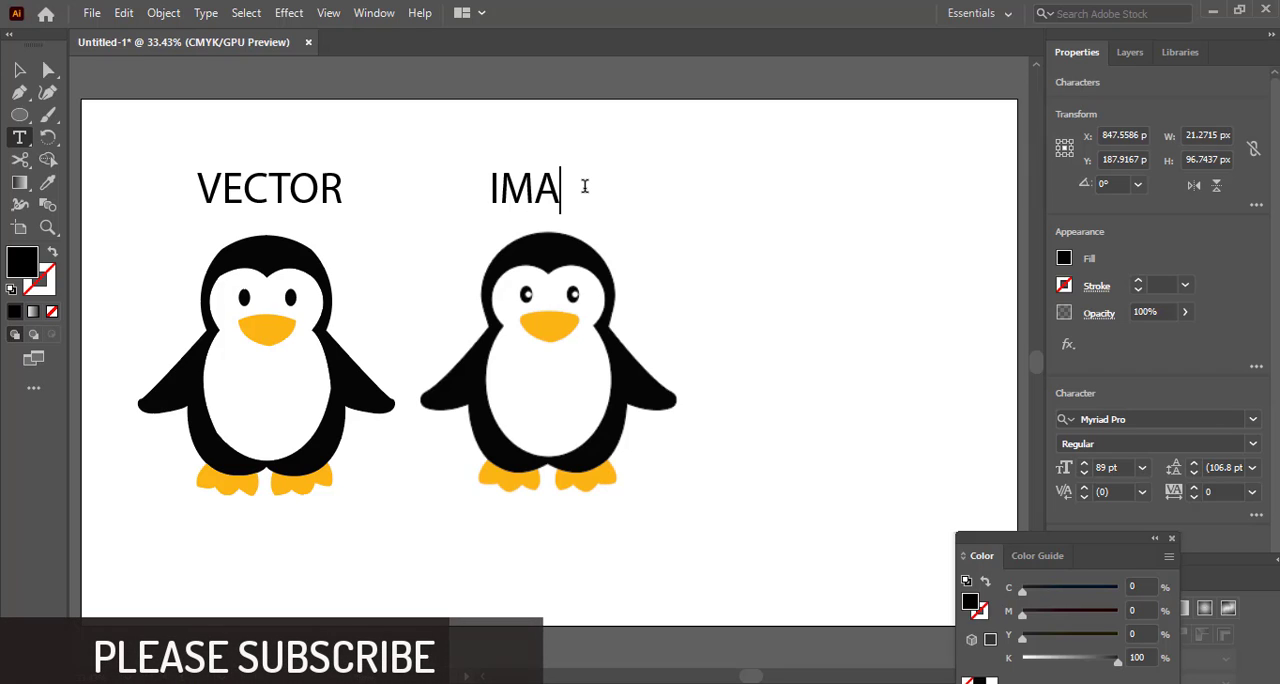
pyautogui.write('GE')
pyautogui.press('Escape')
pyautogui.click(143, 289)
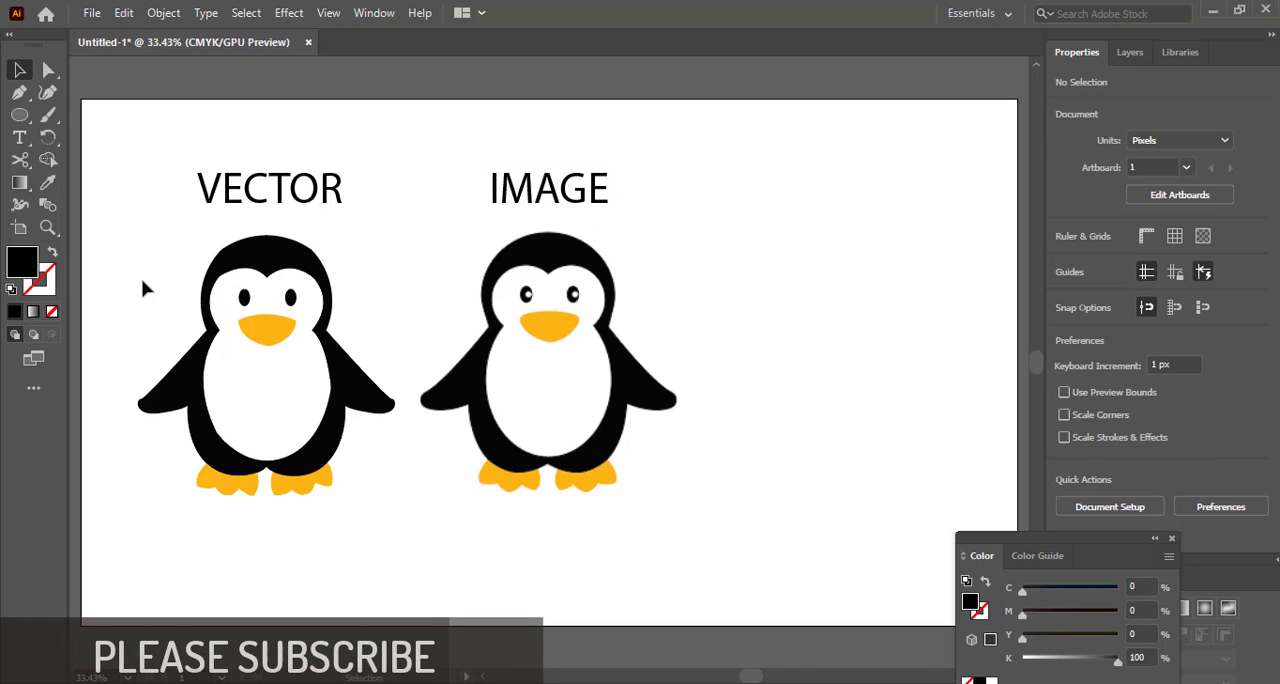
# Nudge the vector penguin slightly to line up with the reference, and collapse the floating Color and Gradient panels
pyautogui.click(280, 352)
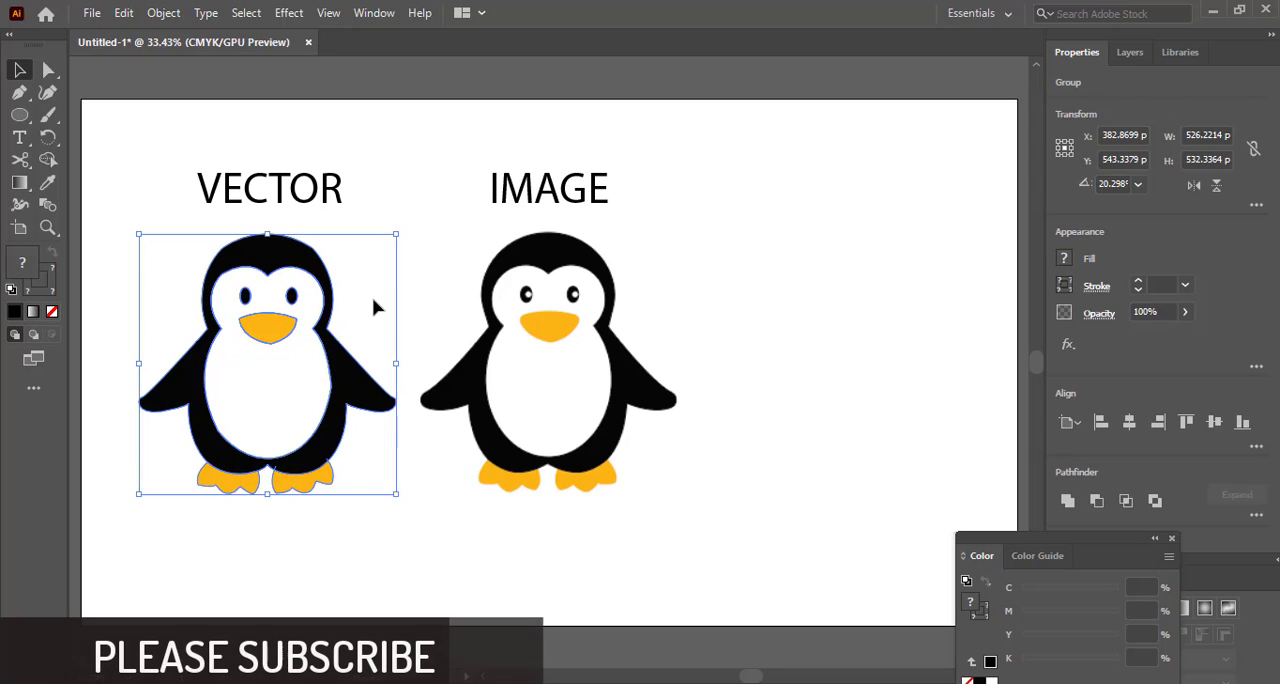
pyautogui.click(419, 282)
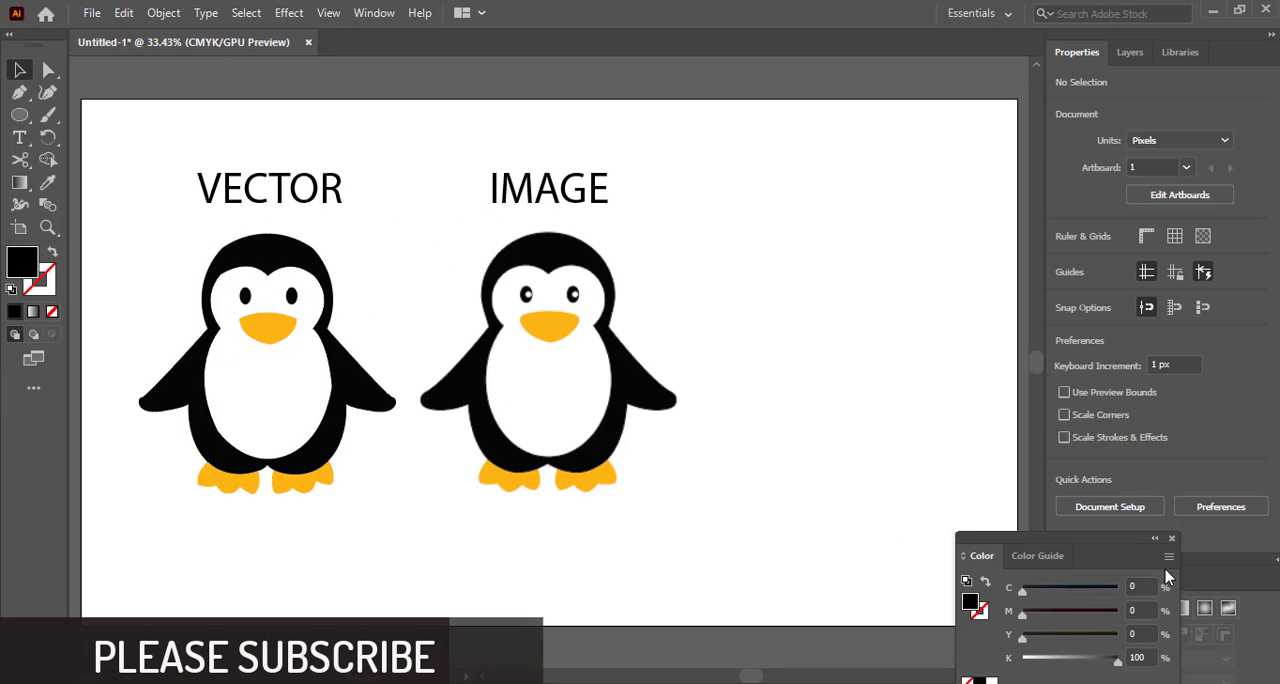
pyautogui.click(1156, 541)
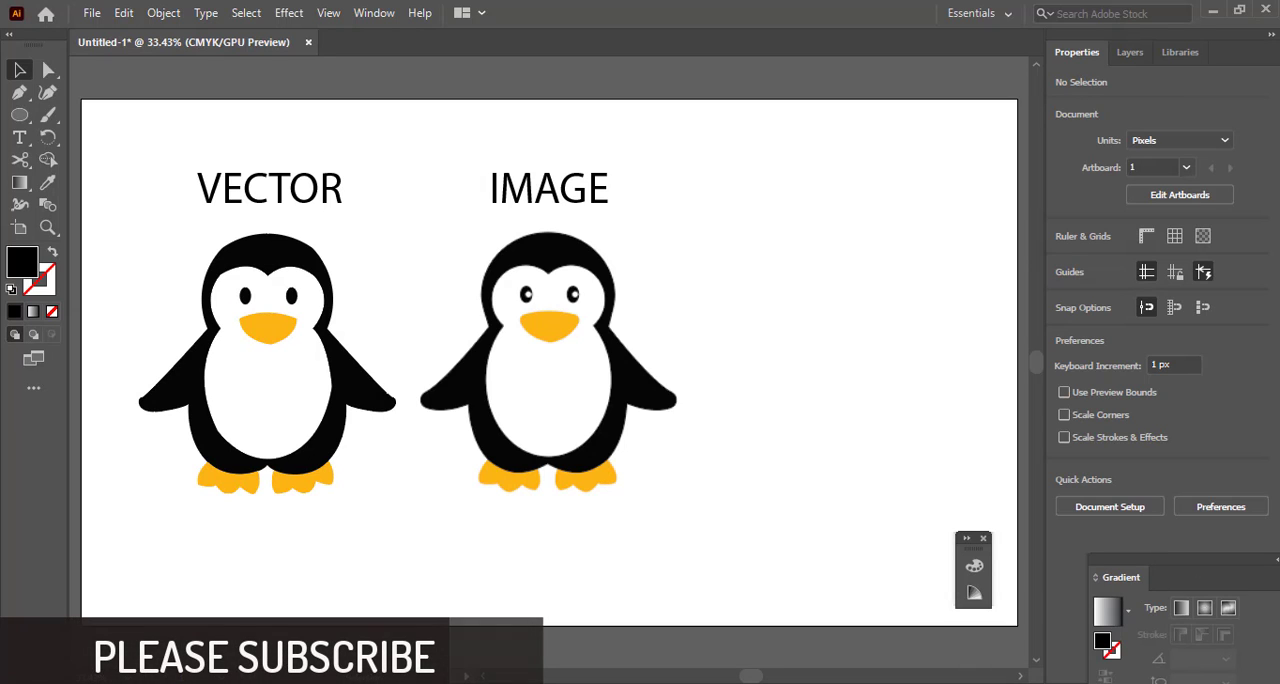
pyautogui.click(1275, 567)
pyautogui.moveTo(422, 145); pyautogui.dragTo(723, 519)
pyautogui.click(780, 555)
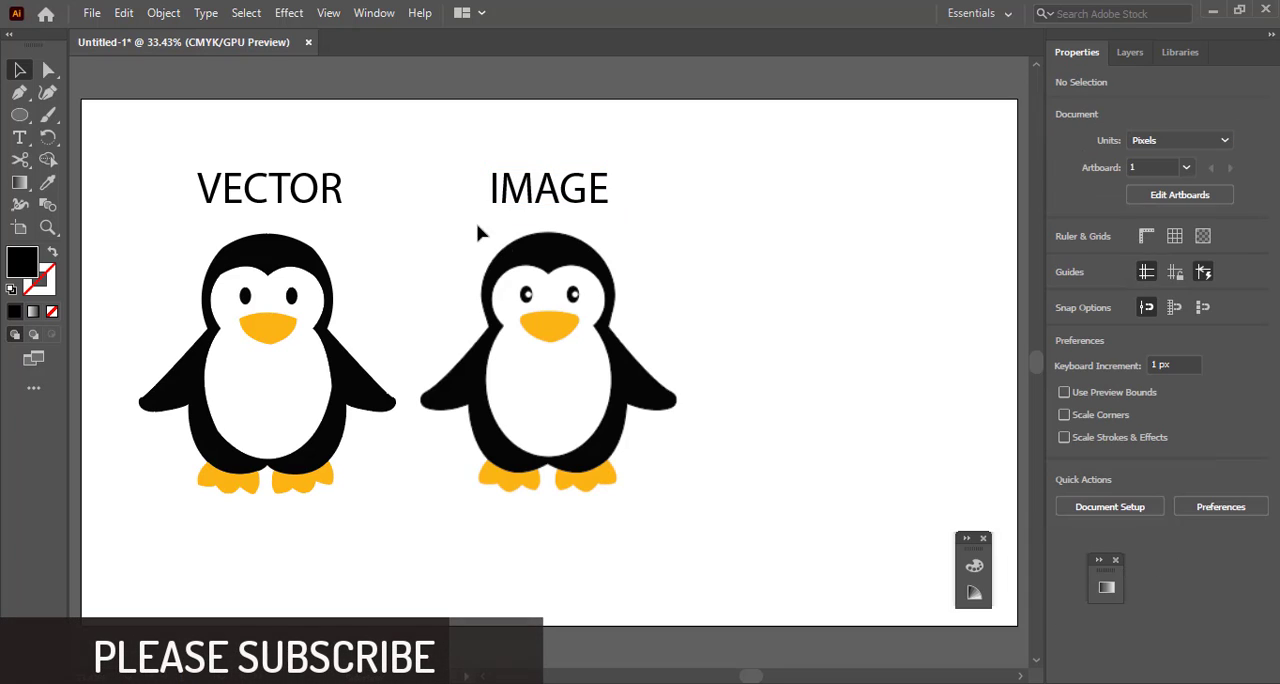
pyautogui.moveTo(168, 146); pyautogui.dragTo(700, 520)
pyautogui.click(700, 522)
pyautogui.moveTo(131, 134); pyautogui.dragTo(640, 497)
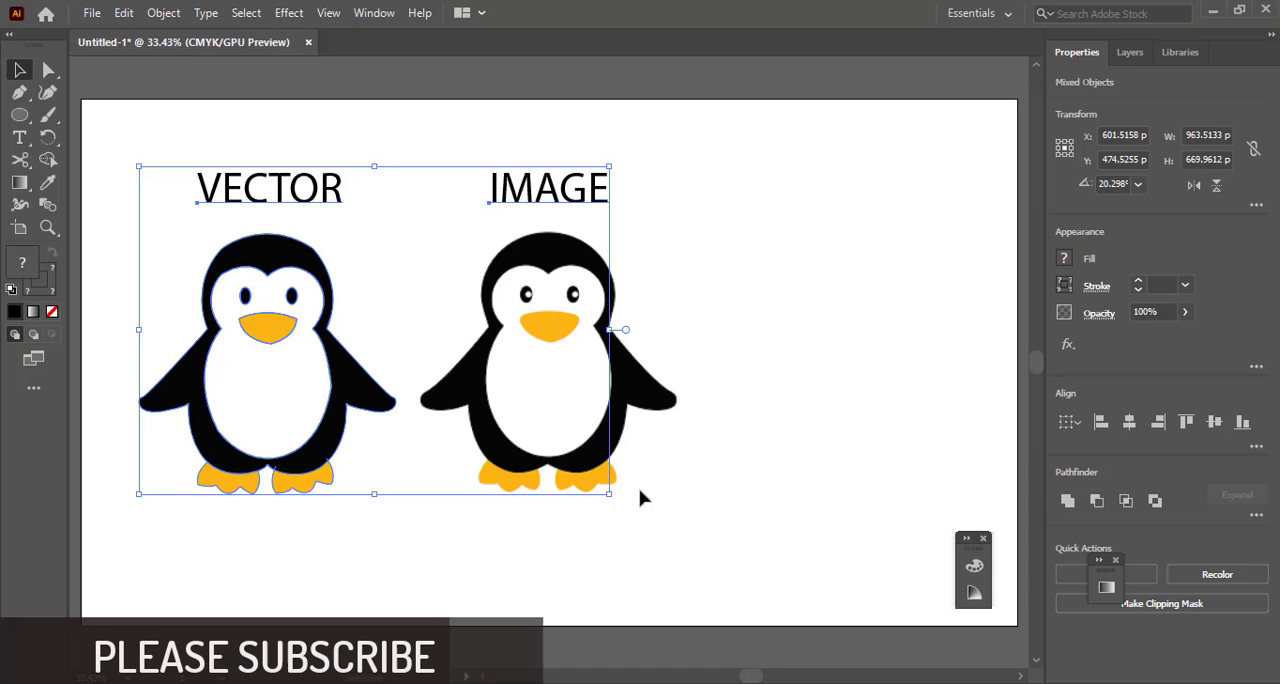
pyautogui.click(706, 298)
# Unlock the reference image and move both penguins with their labels together to the middle of the artboard
pyautogui.click(163, 13)
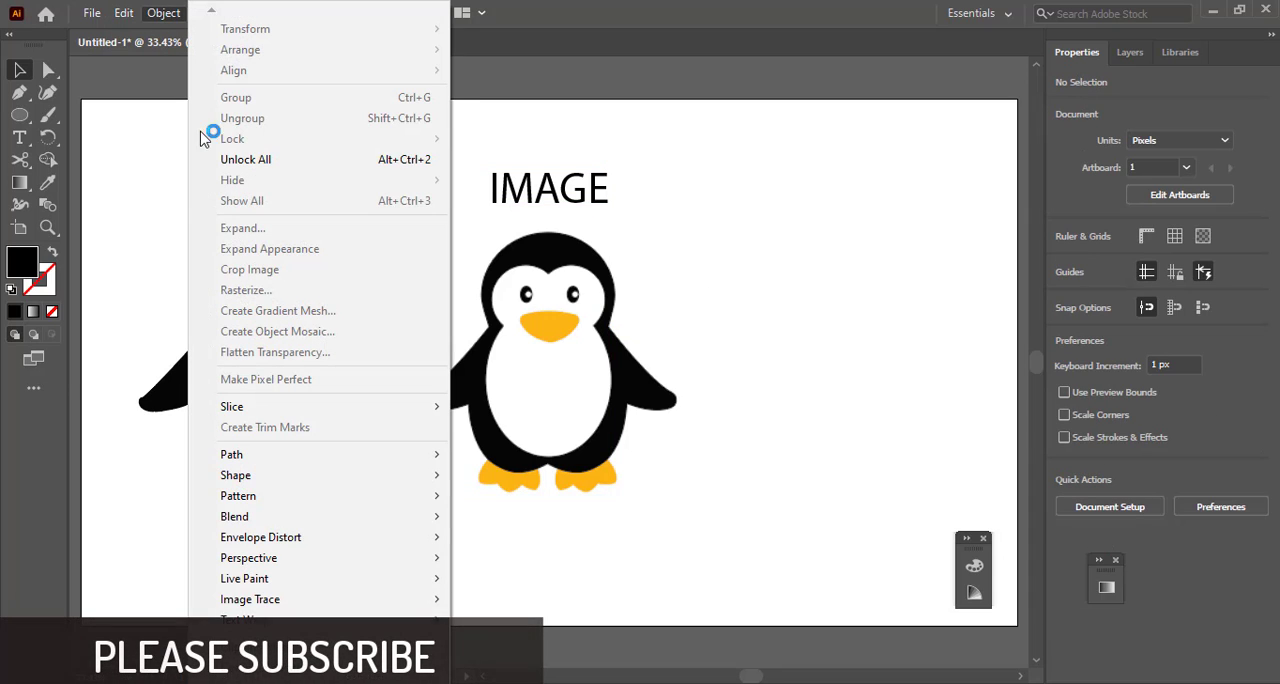
pyautogui.click(245, 159)
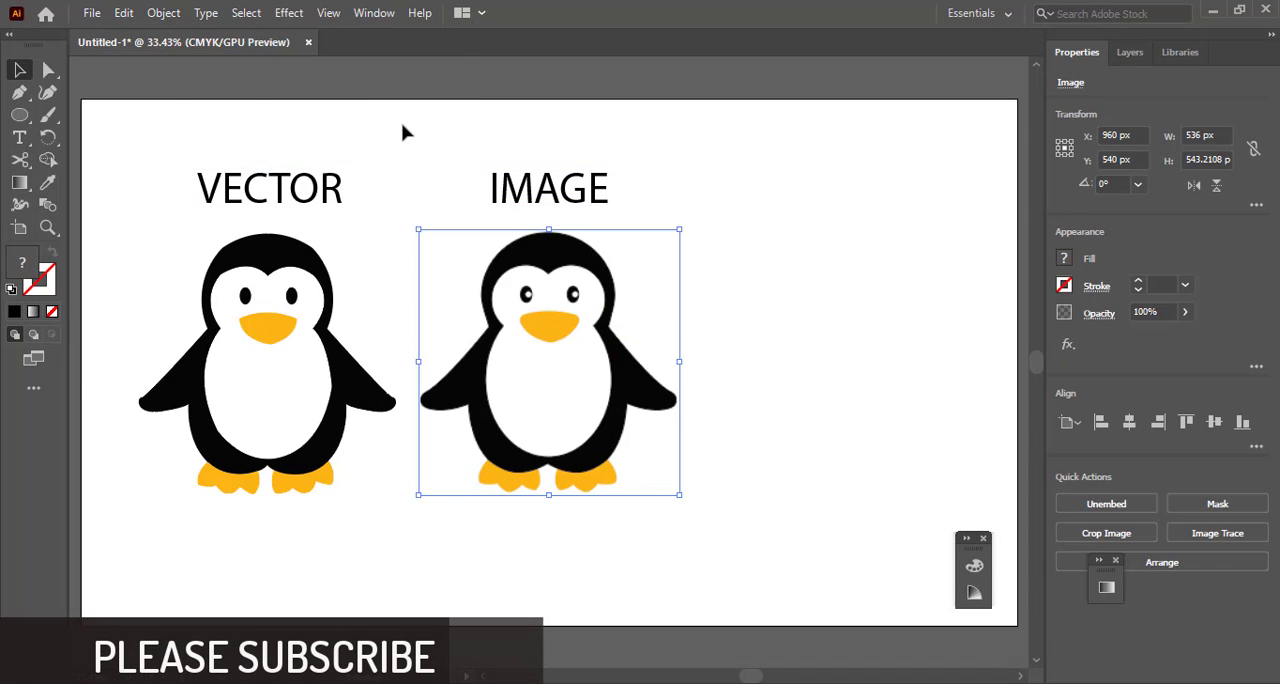
pyautogui.moveTo(402, 125); pyautogui.dragTo(673, 543)
pyautogui.moveTo(609, 467); pyautogui.dragTo(712, 480)
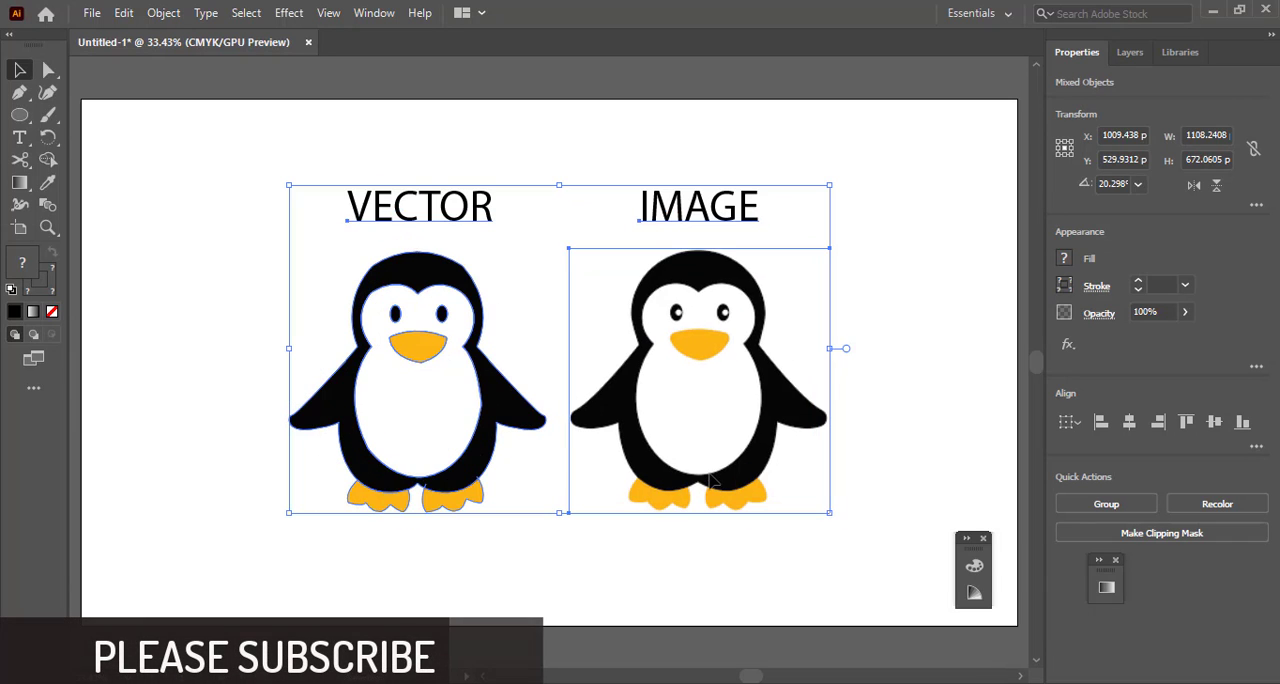
pyautogui.click(669, 568)
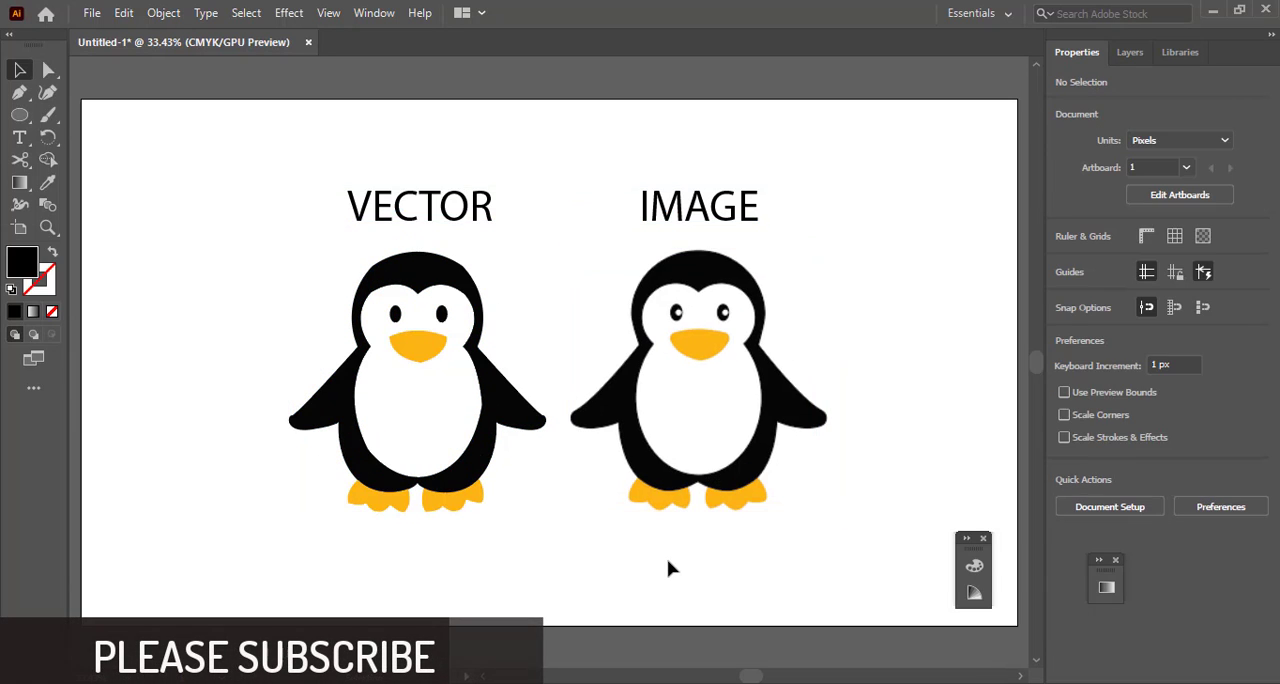
pyautogui.click(411, 281)
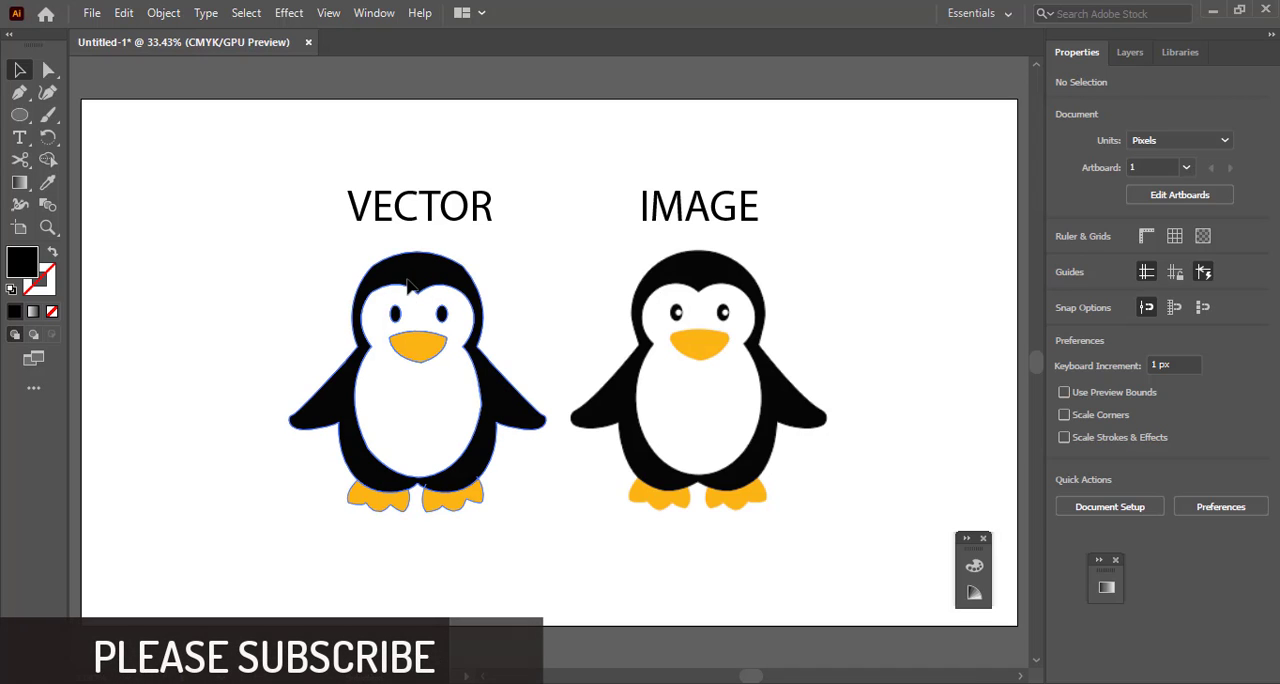
pyautogui.click(282, 281)
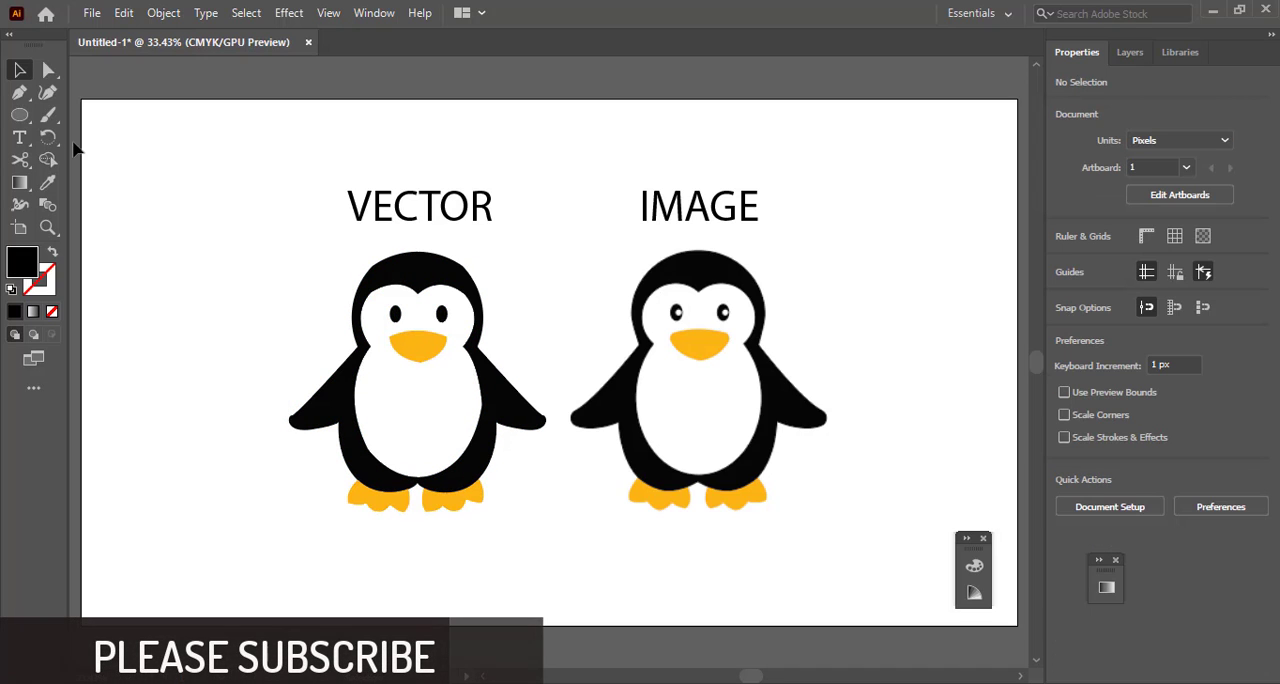
# Draw a background rectangle about 1910 by 1080 px over the artboard and send it to the back
pyautogui.moveTo(24, 120); pyautogui.dragTo(1018, 621)
pyautogui.rightClick(510, 325)
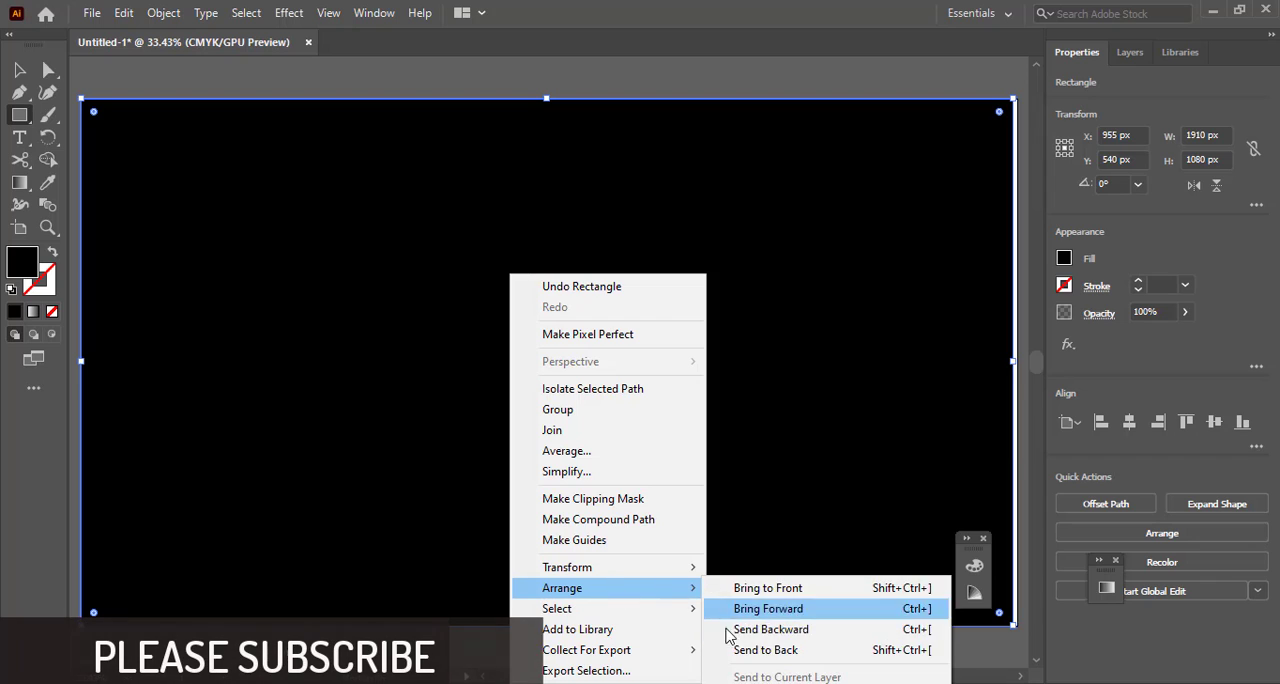
pyautogui.click(740, 650)
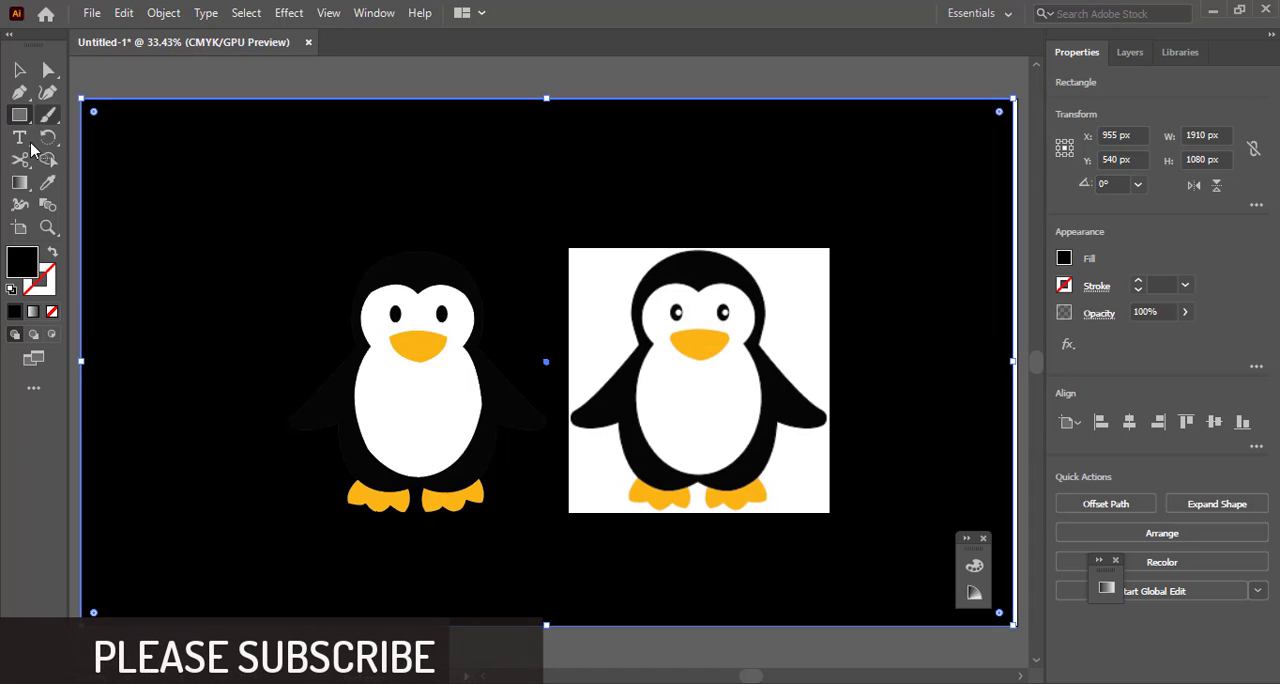
# Fill the background rectangle with the light blue A6DBFF
pyautogui.doubleClick(22, 262)
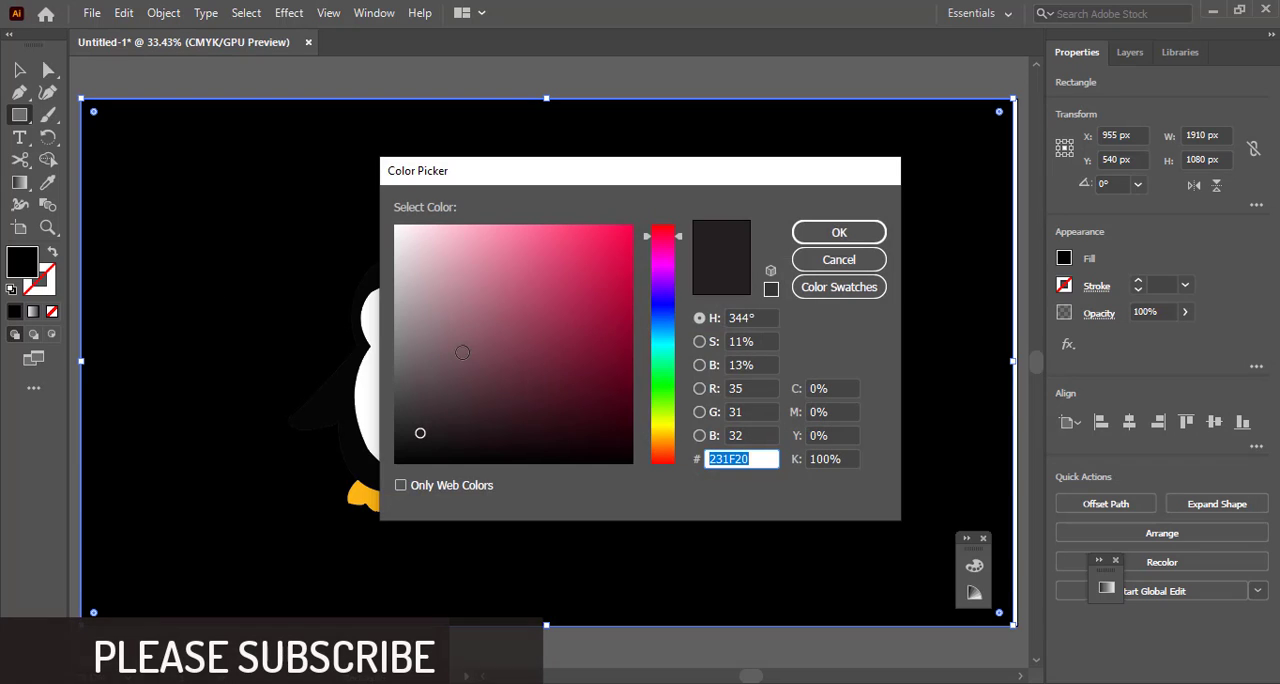
pyautogui.click(667, 333)
pyautogui.moveTo(500, 231)
pyautogui.mouseDown()
pyautogui.moveTo(511, 228)
pyautogui.moveTo(478, 212)
pyautogui.mouseUp()
pyautogui.click(808, 233)
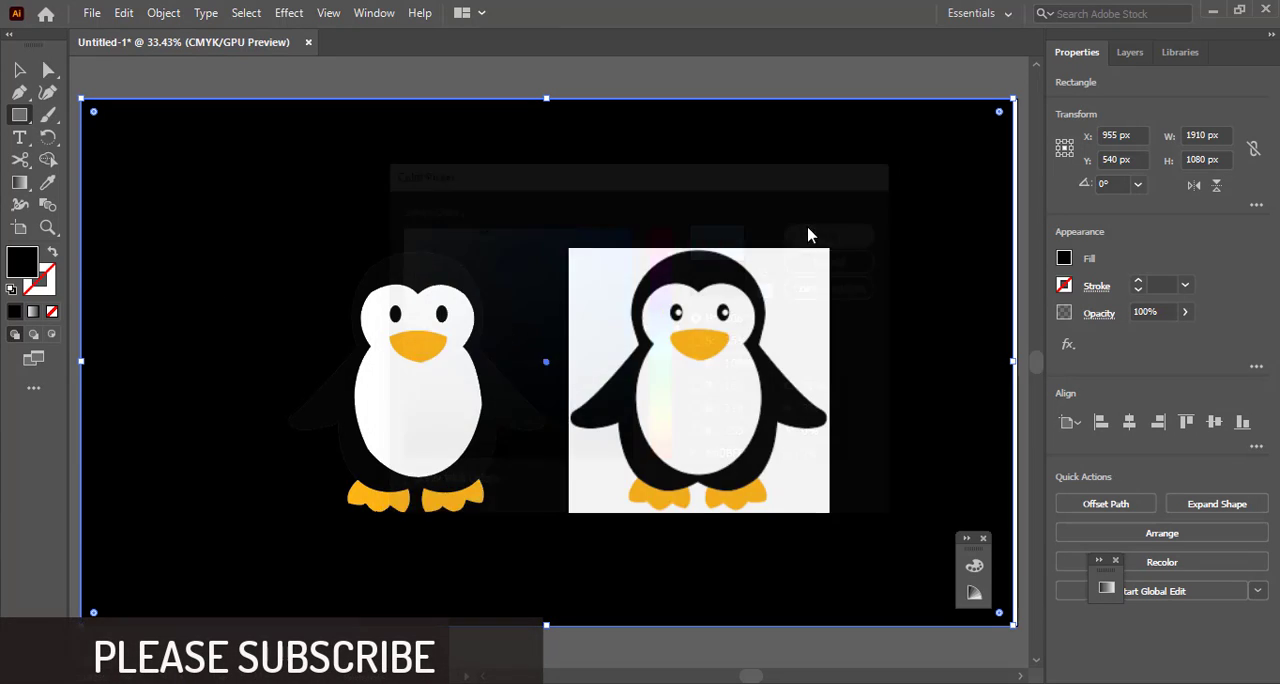
# Change the background rectangle's fill to the light mint green B0FFE2 and deselect it
pyautogui.doubleClick(25, 266)
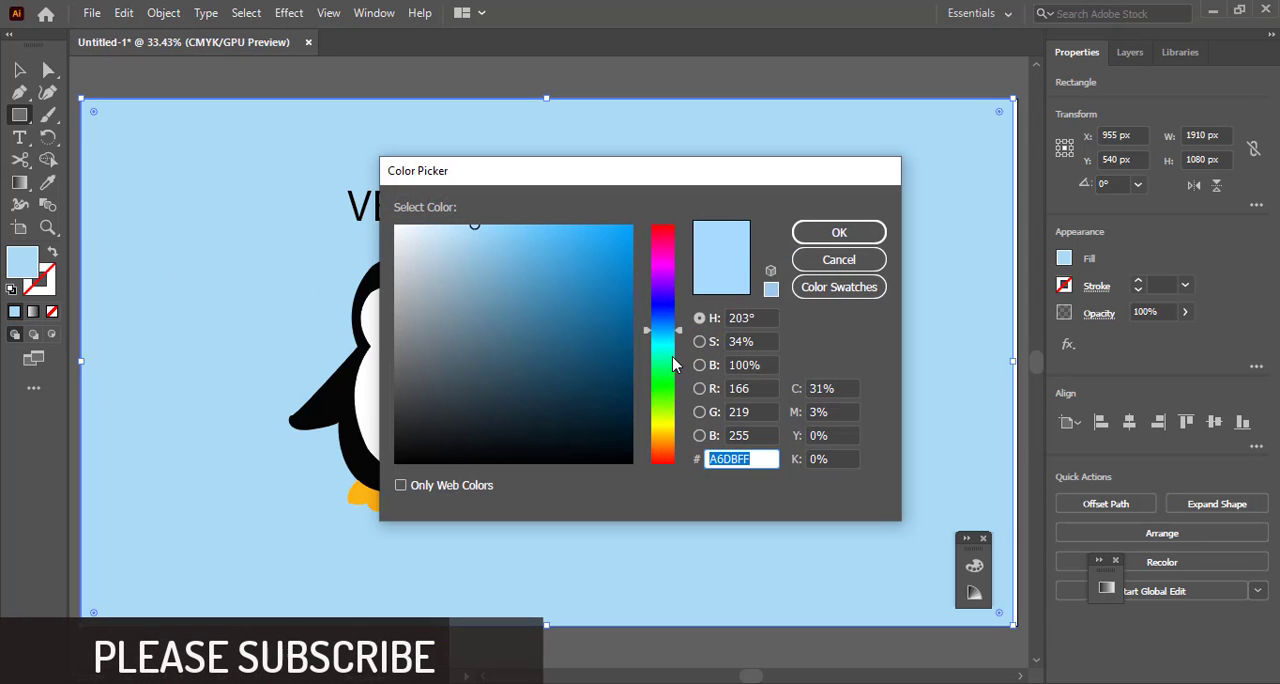
pyautogui.click(673, 358)
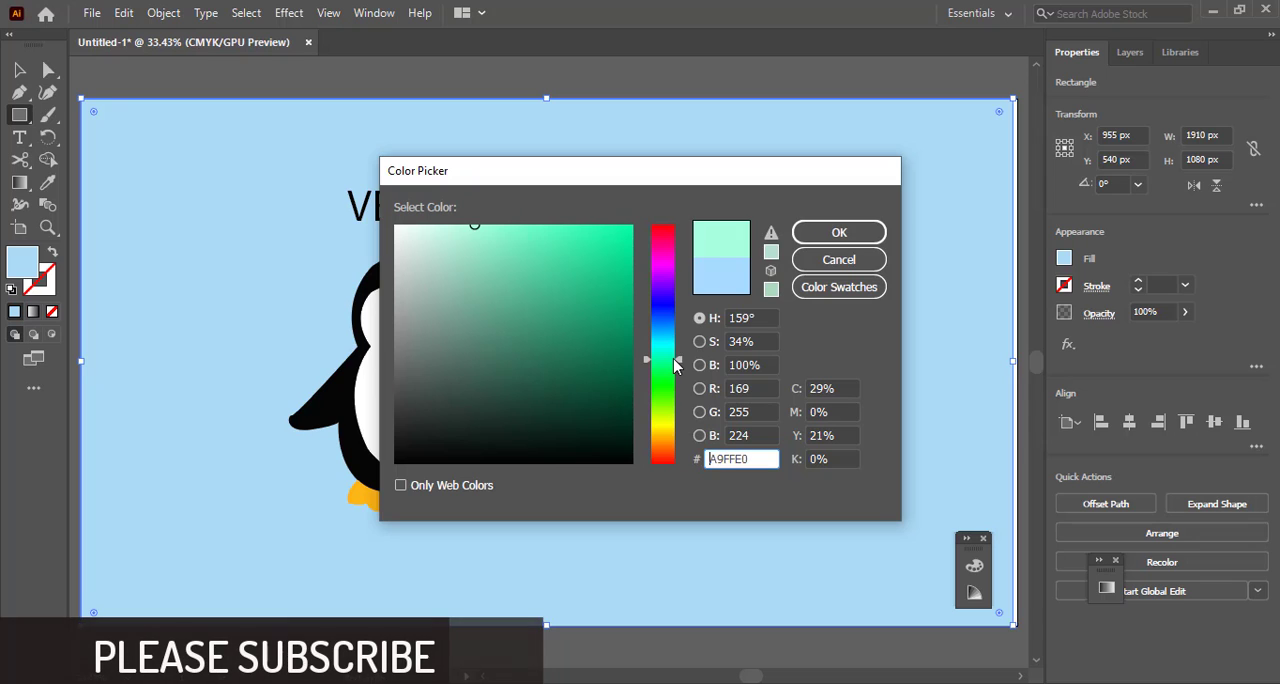
pyautogui.moveTo(490, 230); pyautogui.dragTo(468, 222)
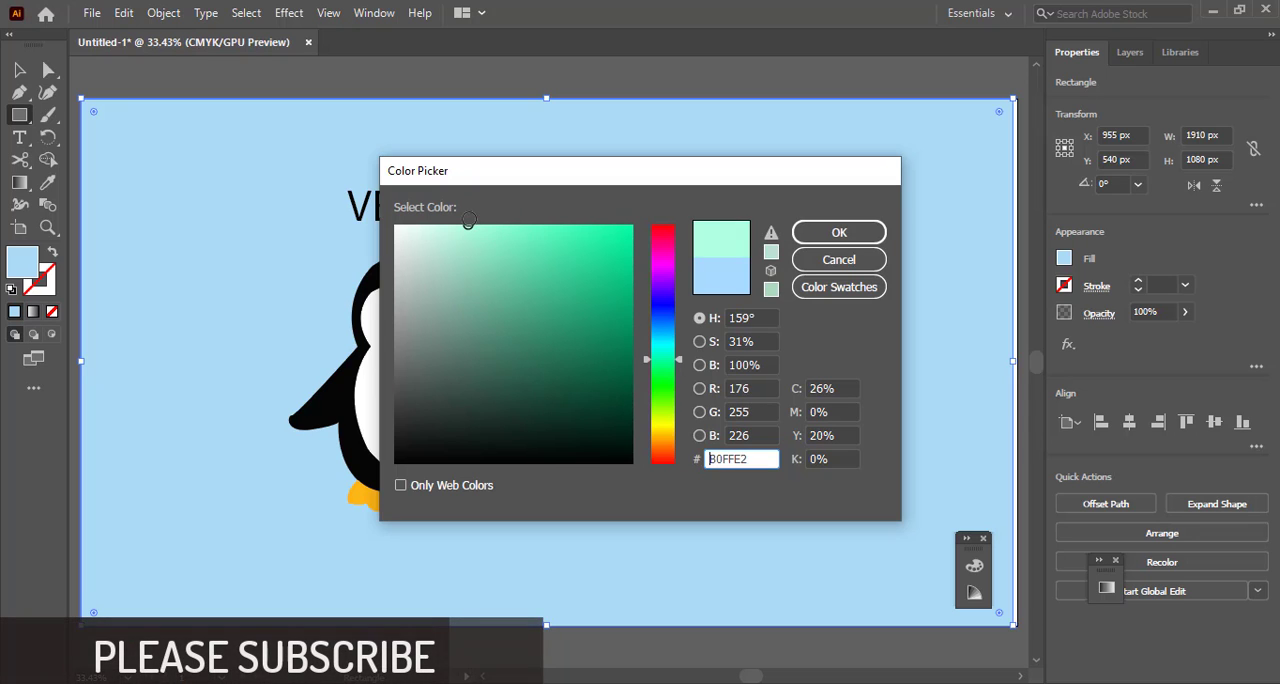
pyautogui.click(838, 233)
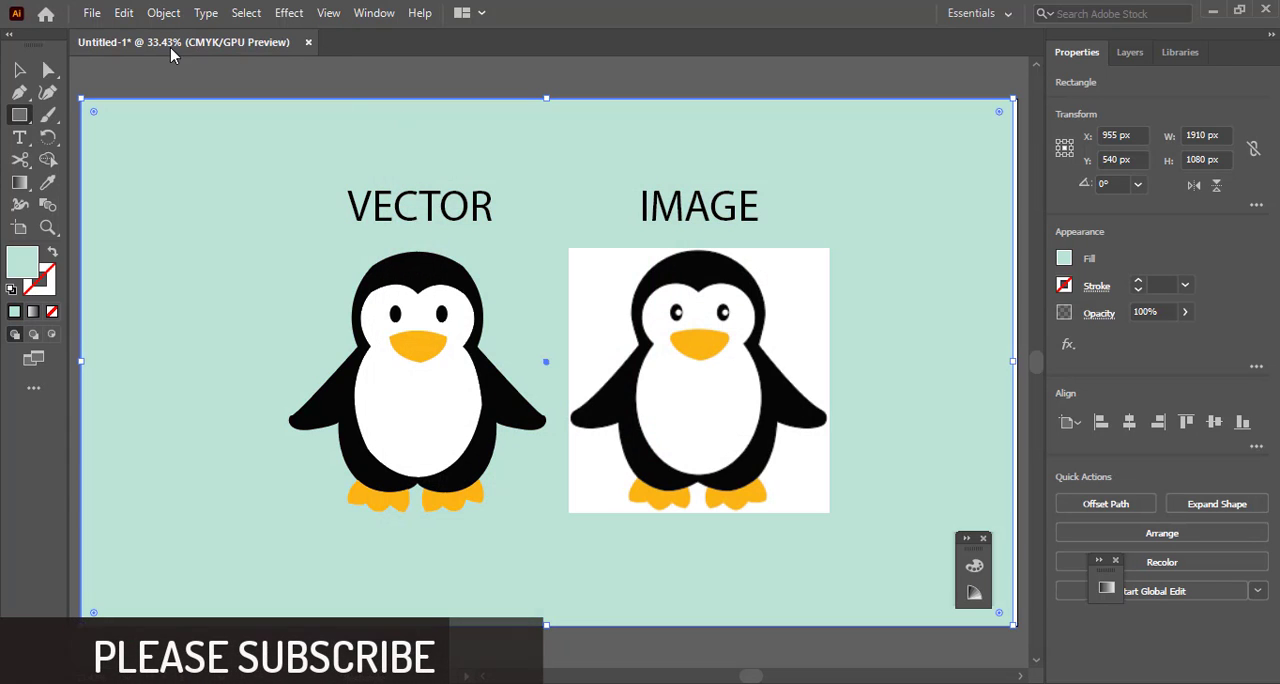
pyautogui.click(19, 69)
pyautogui.click(124, 70)
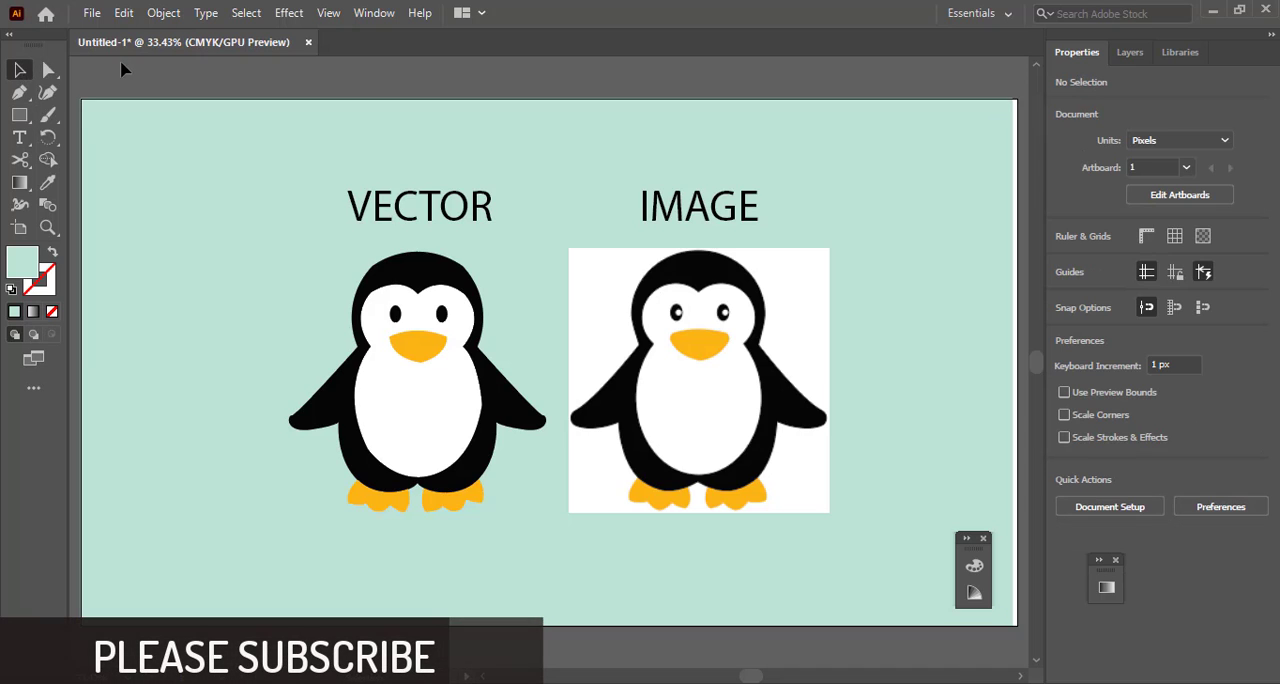
# Move the reference penguin image 5 px to the right, away from the vector penguin
pyautogui.click(678, 341)
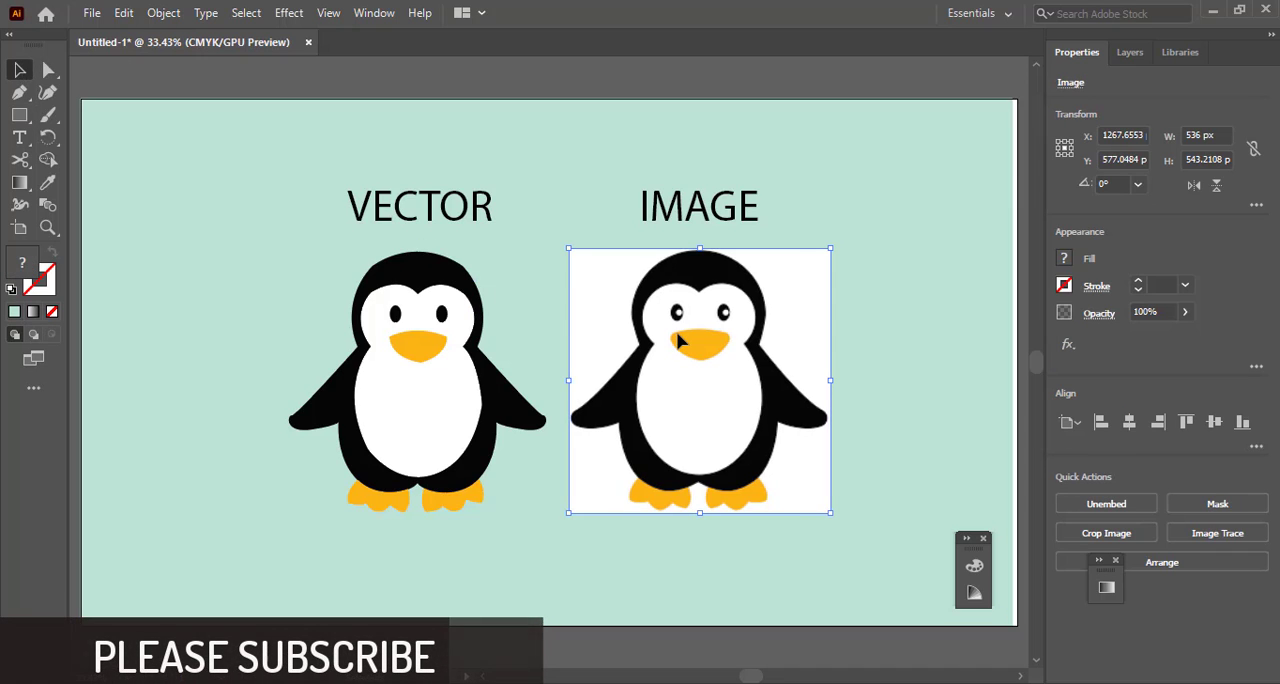
pyautogui.moveTo(678, 341); pyautogui.dragTo(681, 342)
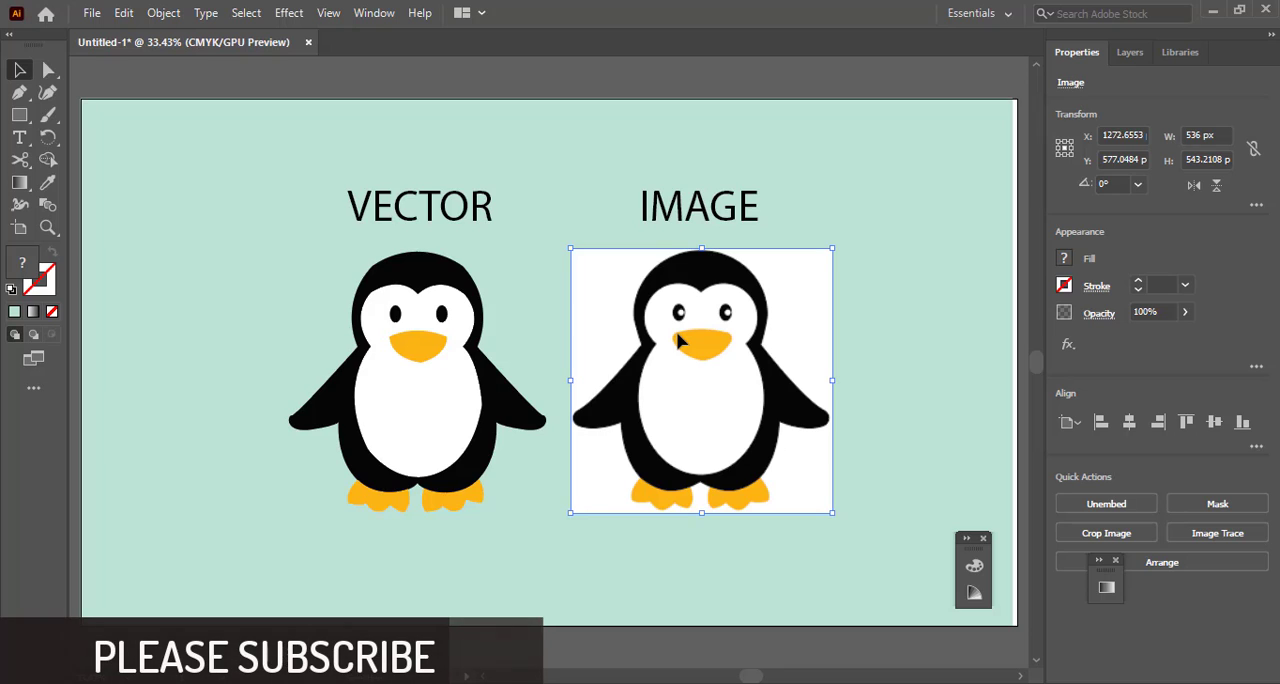
pyautogui.click(203, 71)
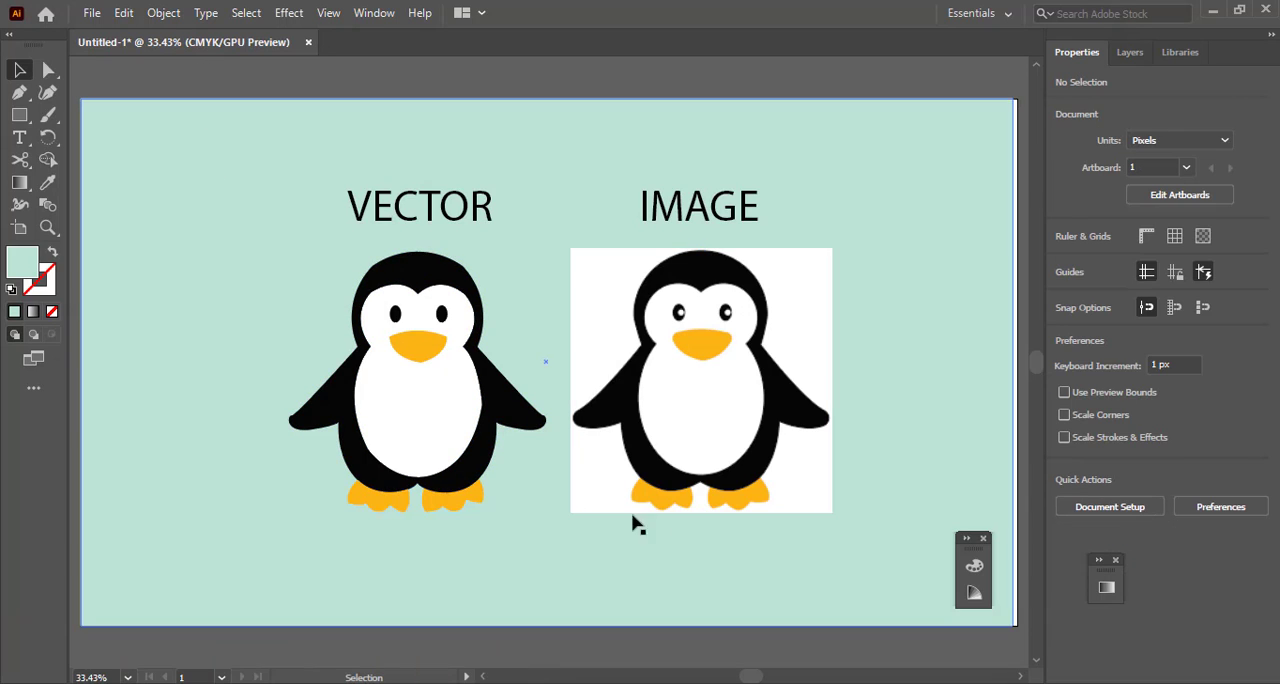
# Export the artwork to Downloads as a JPEG named penguin, using the CMYK color model, quality 7 and 300 ppi
pyautogui.click(92, 13)
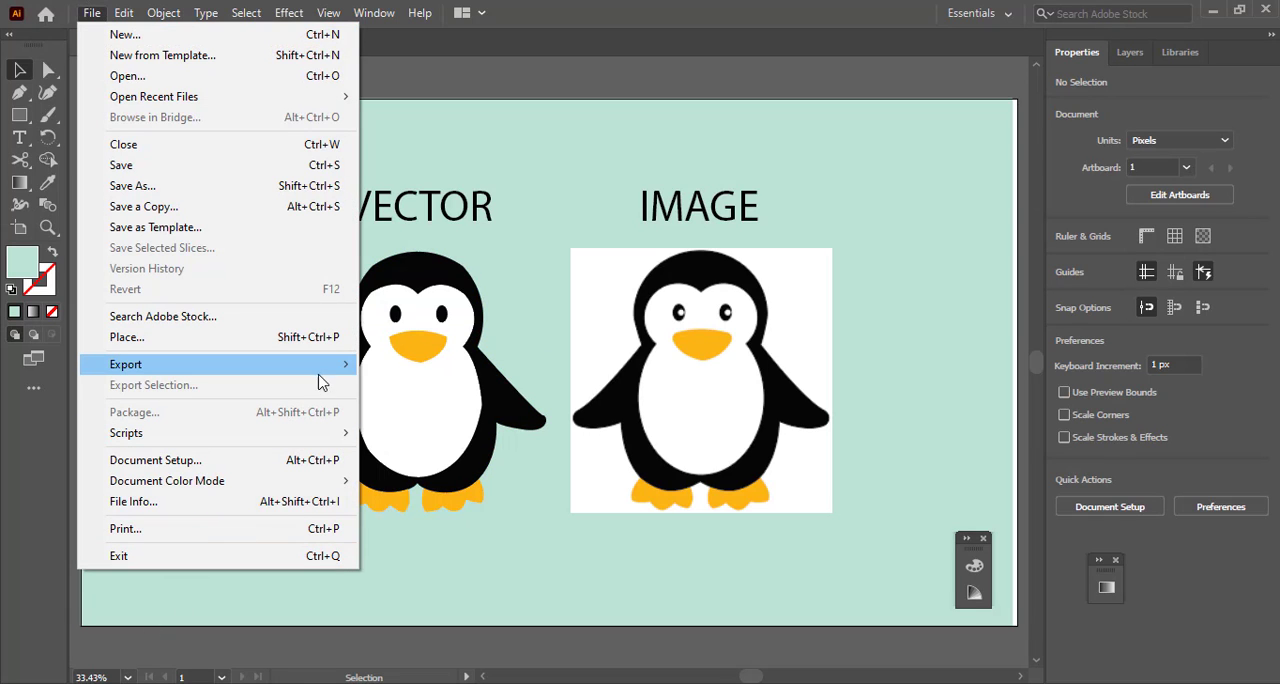
pyautogui.moveTo(322, 372)
pyautogui.click(406, 387)
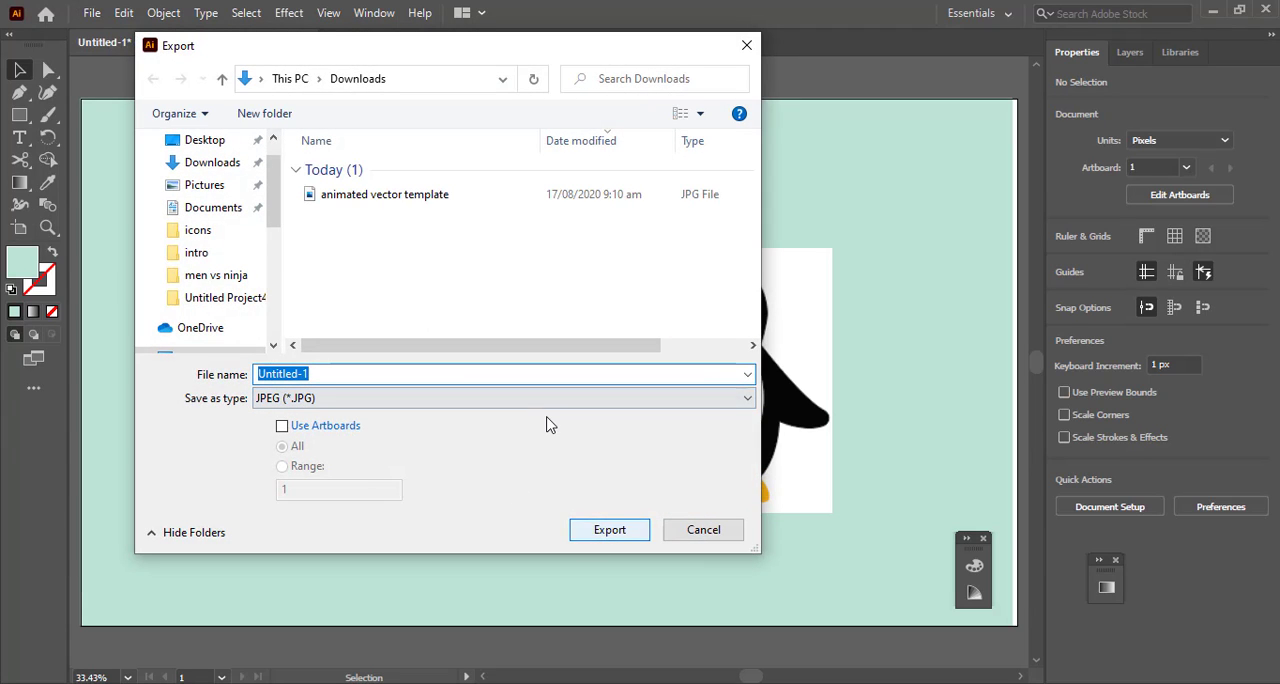
pyautogui.press('BackSpace')
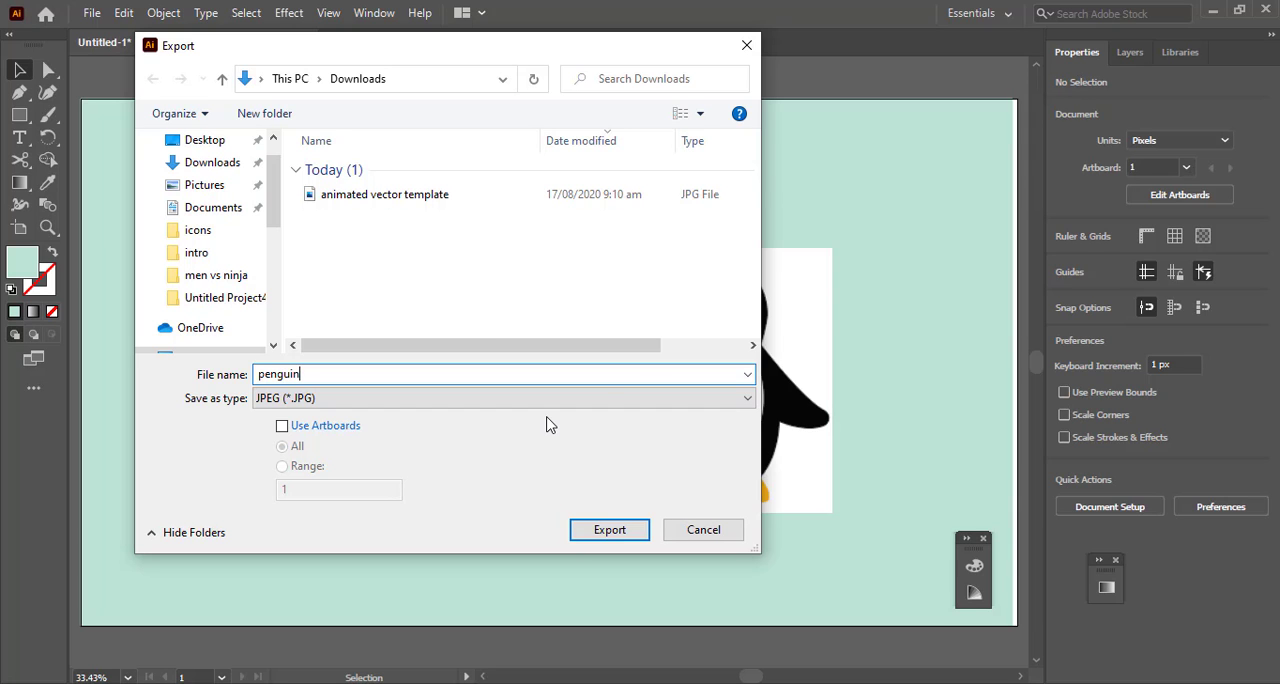
pyautogui.press('Return')
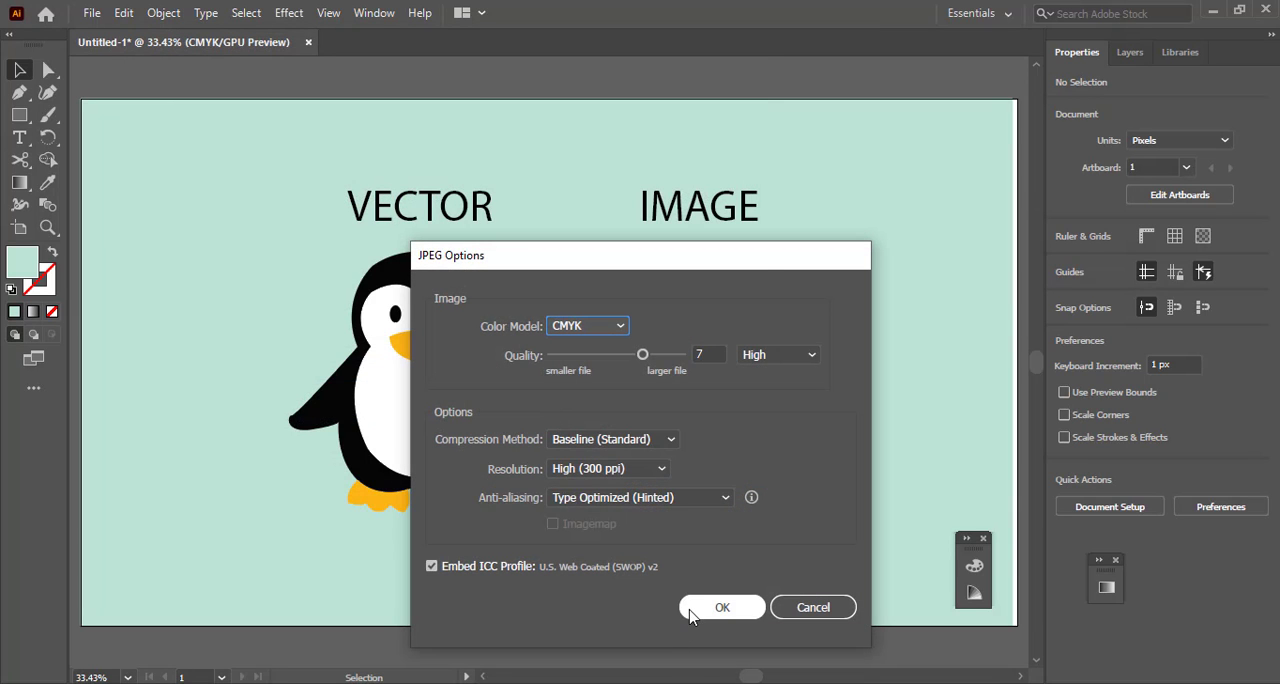
pyautogui.click(719, 607)
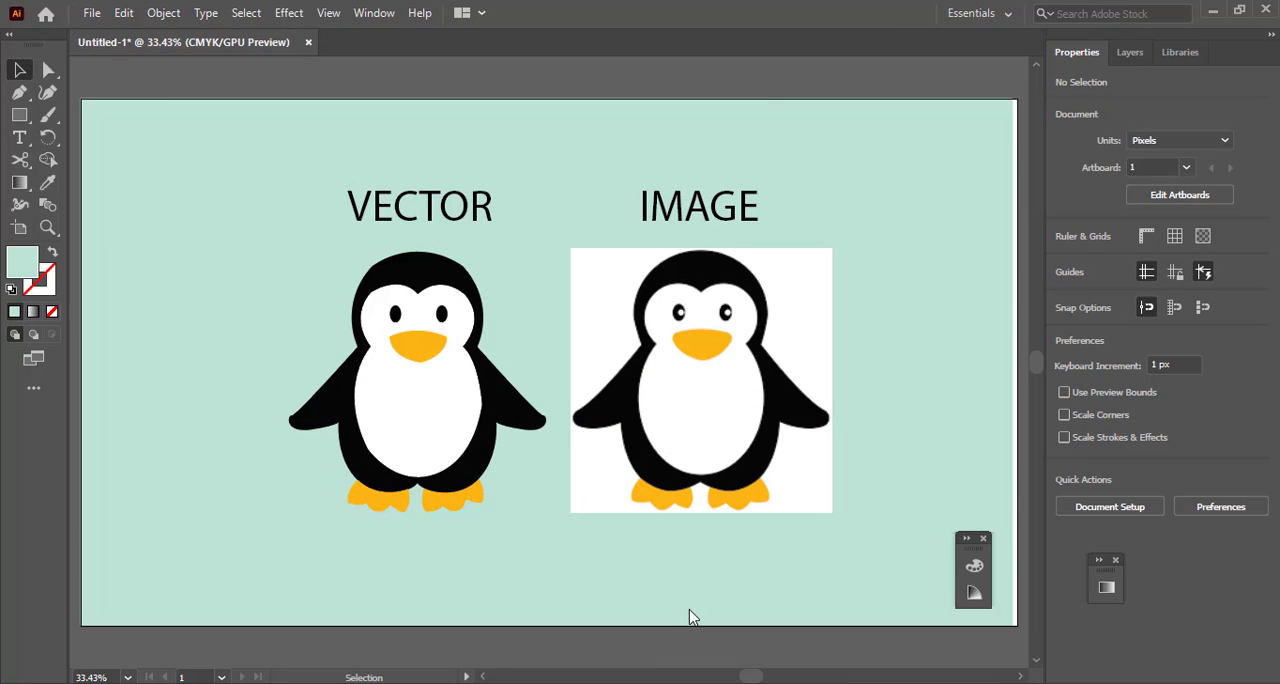